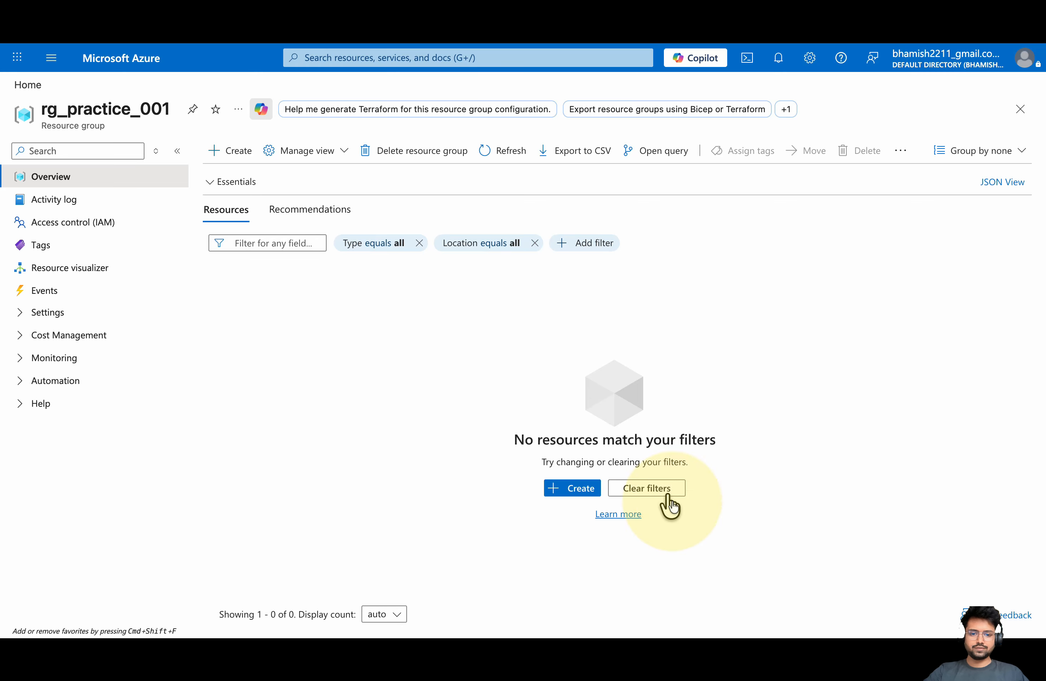
From the empty resource group, search the Marketplace for 'Azure Databricks Work' and open the Azure Databricks product page
{"action": "left_click", "coordinate": [575, 487]}
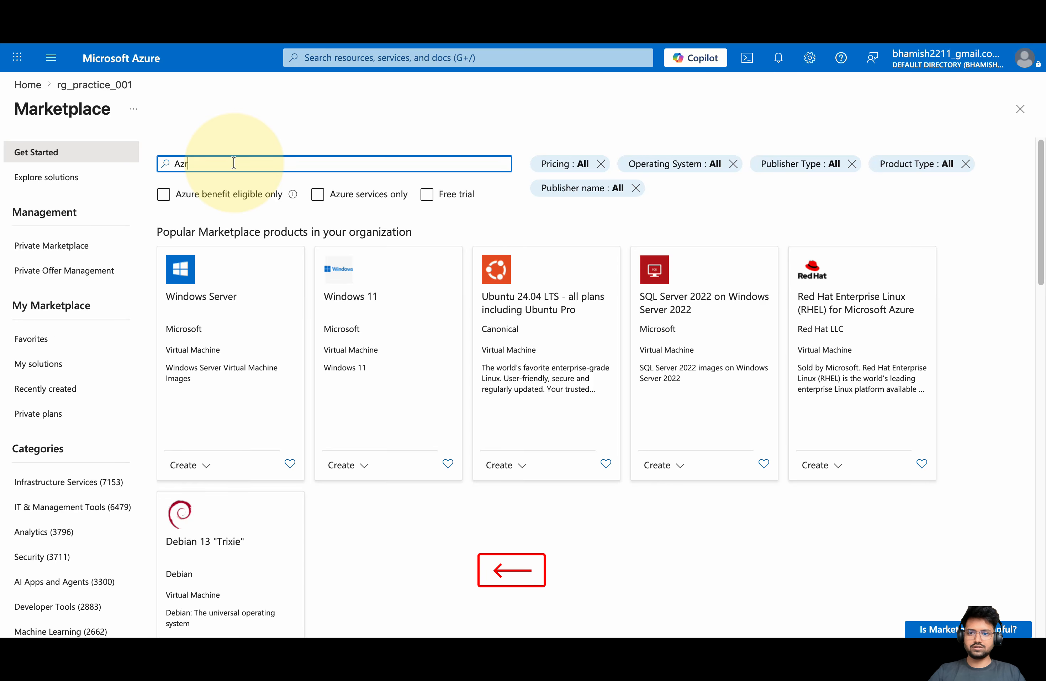
{"action": "type", "text": "Azure Databricks "}
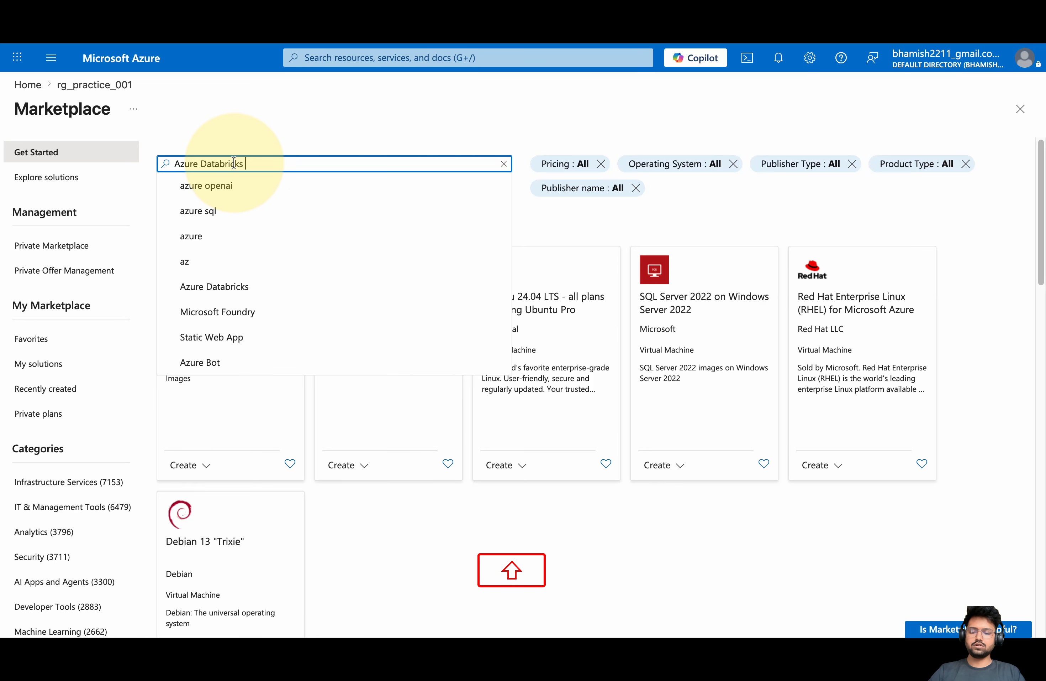
{"action": "type", "text": "Work"}
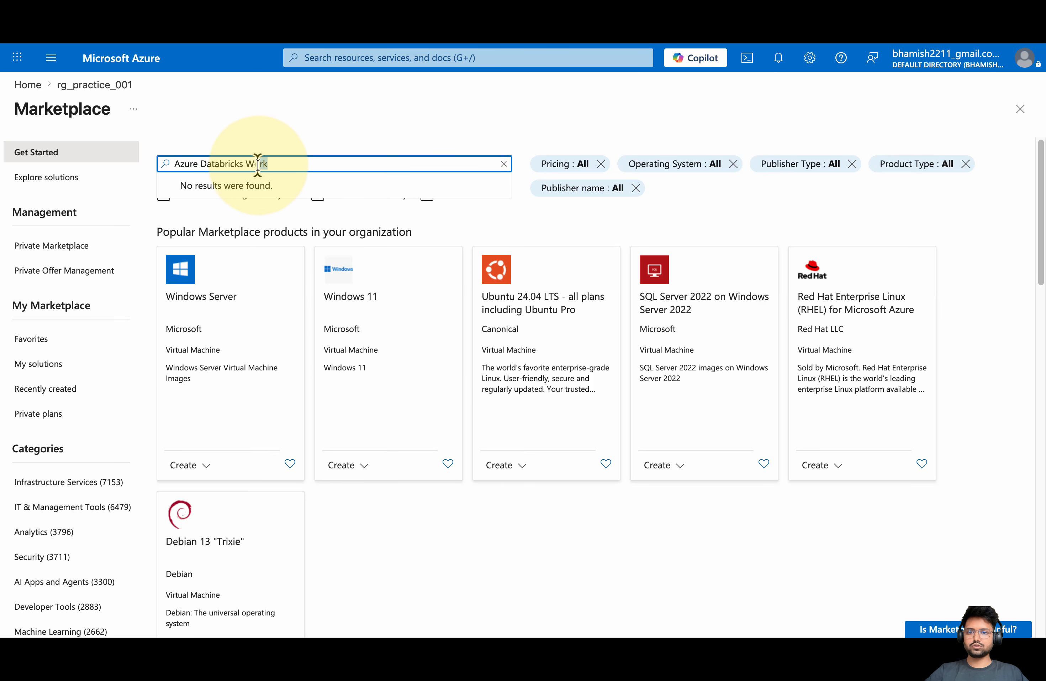
{"action": "key", "text": "Return"}
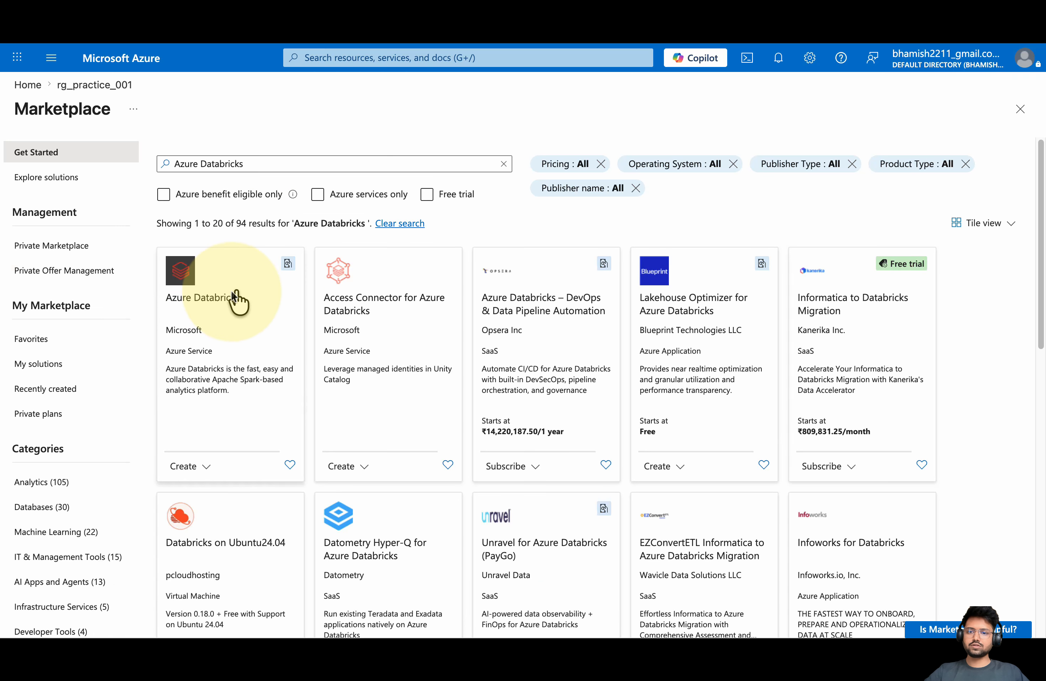
{"action": "left_click", "coordinate": [203, 341]}
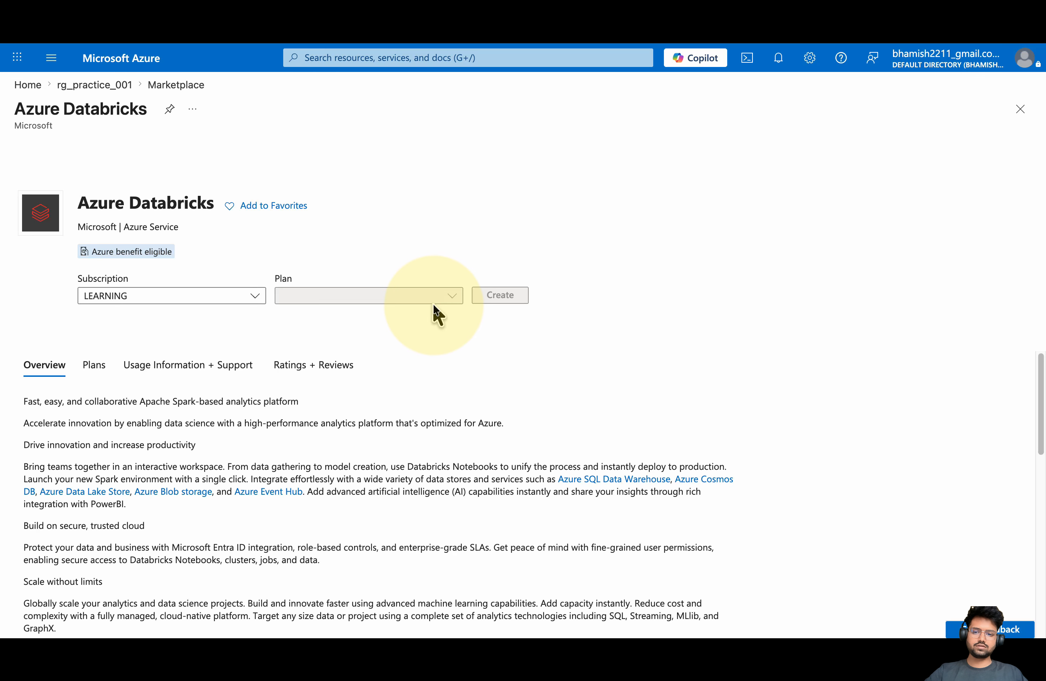
{"action": "scroll", "coordinate": [230, 431], "scroll_direction": "down", "scroll_amount": 5}
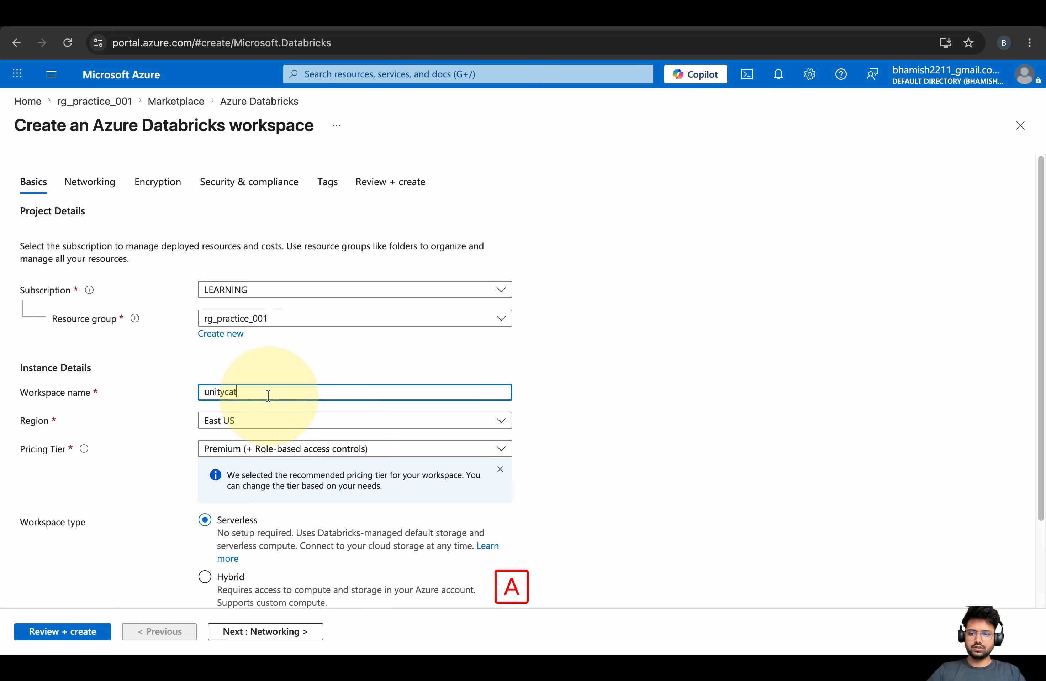
Edit the workspace name to ws_unitycatalogmetastore_demo_001
{"action": "left_click", "coordinate": [201, 394]}
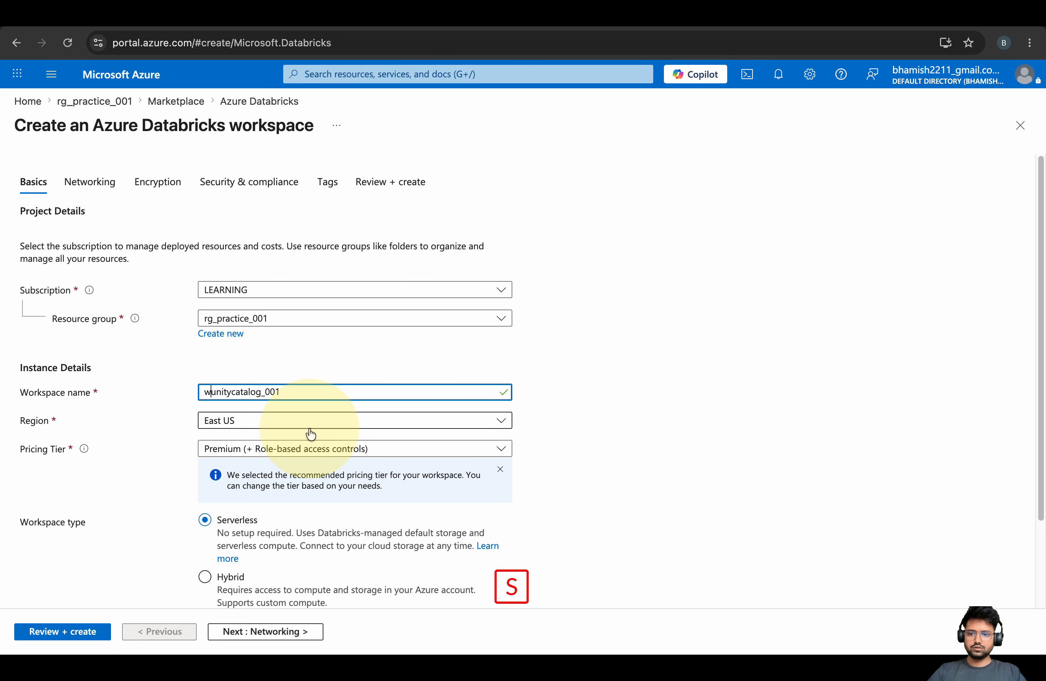
{"action": "type", "text": "ws_"}
{"action": "left_click", "coordinate": [270, 392]}
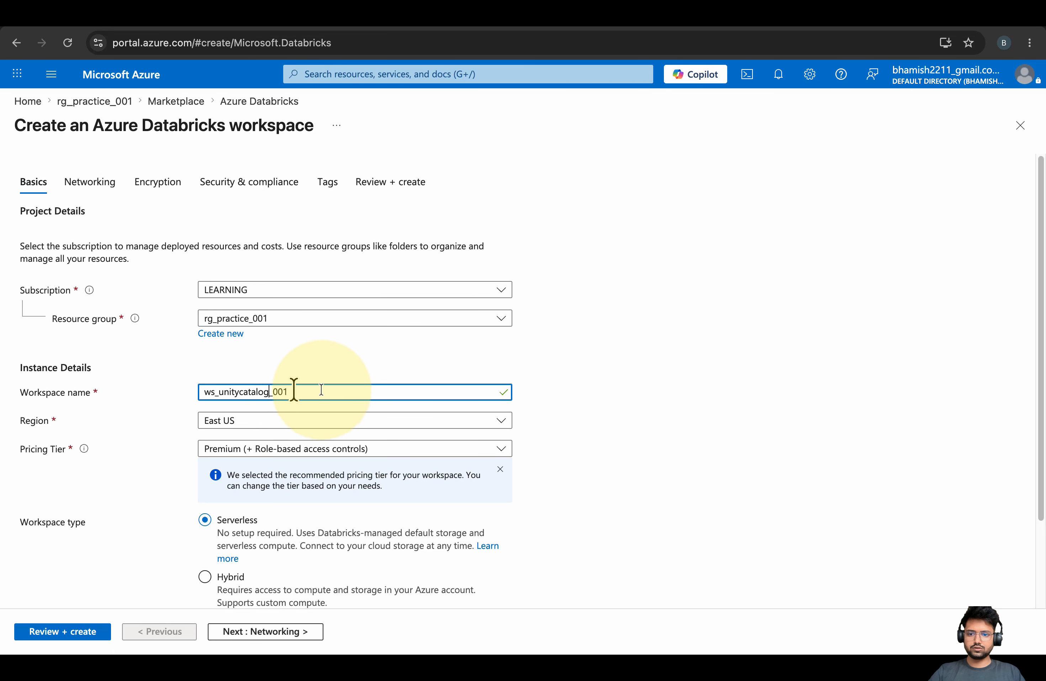
{"action": "type", "text": "metastore"}
{"action": "key", "text": "BackSpace"}
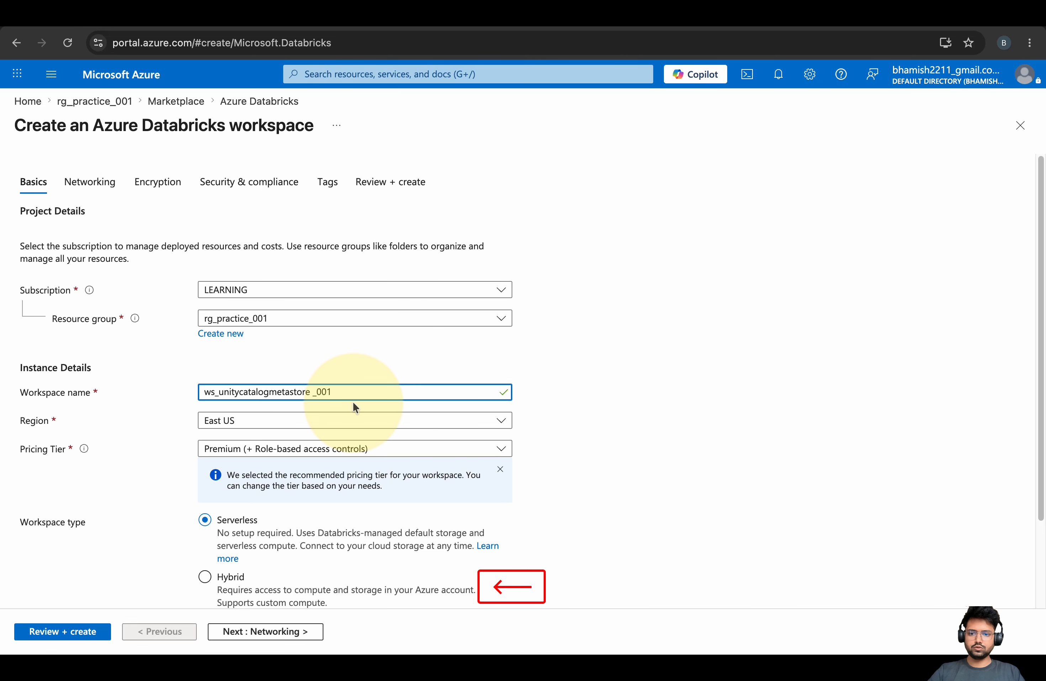
{"action": "type", "text": "_"}
{"action": "type", "text": "_demo"}
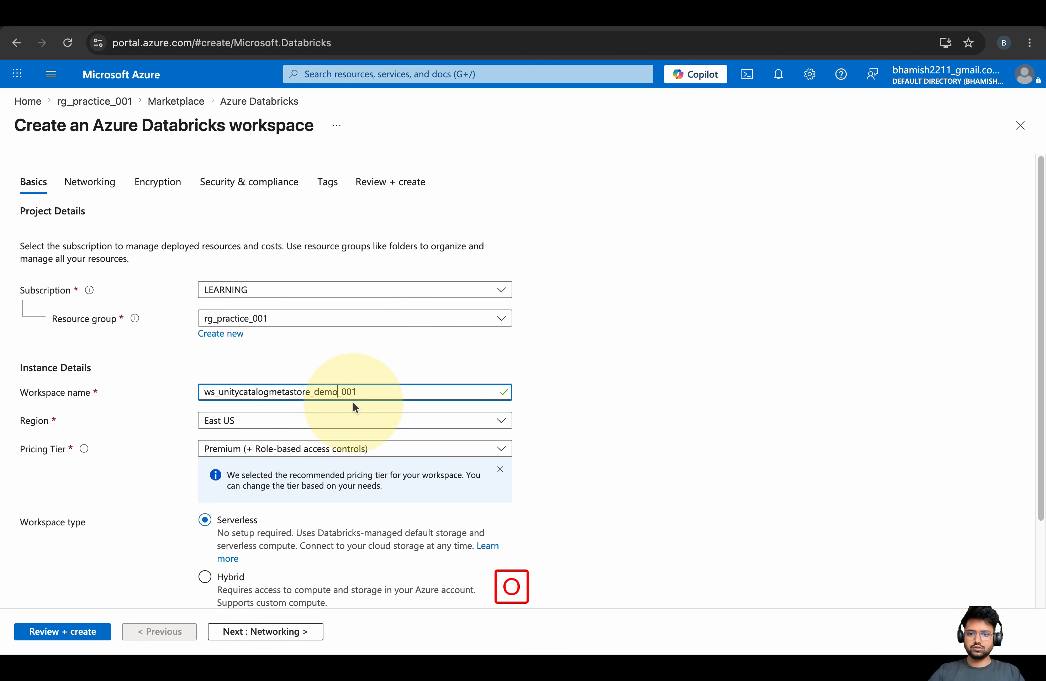
Set the managed resource group name to mg_ws_unitycatalogmetastore_demo_001, then continue to Networking
{"action": "scroll", "coordinate": [158, 415], "scroll_direction": "down", "scroll_amount": 3}
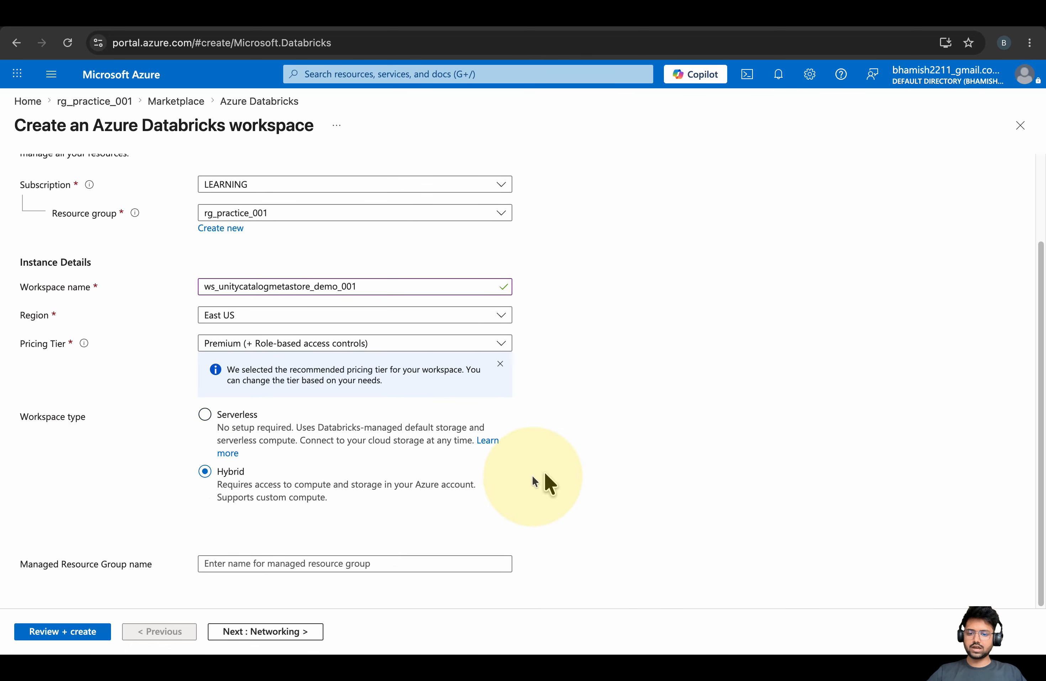
{"action": "left_click", "coordinate": [266, 565]}
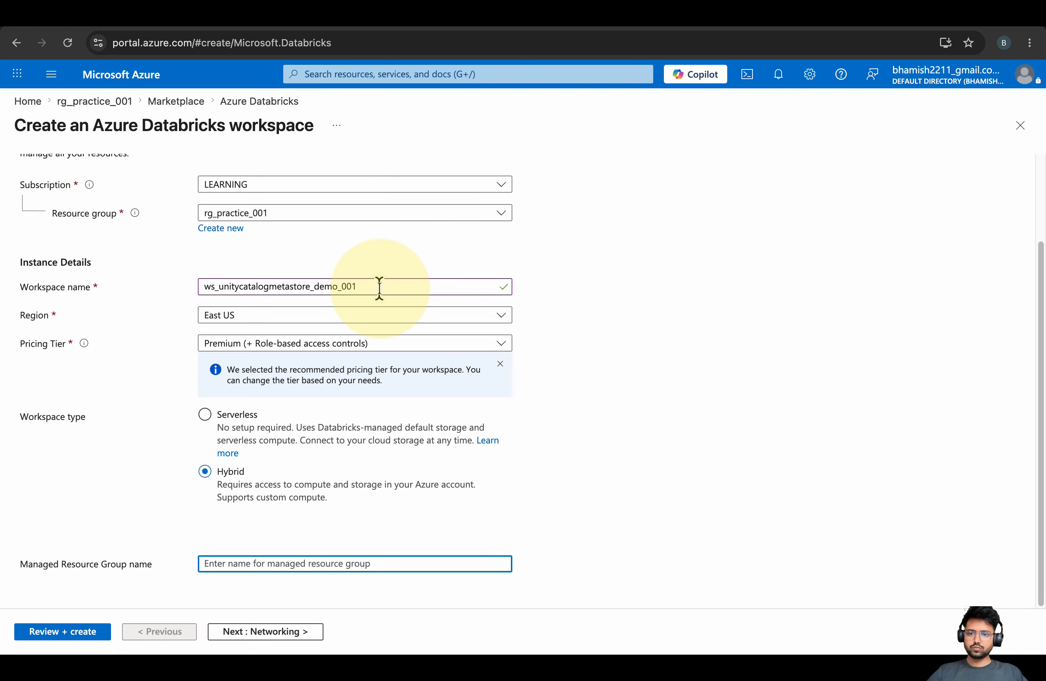
{"action": "left_click_drag", "start_coordinate": [380, 287], "coordinate": [182, 289]}
{"action": "key", "text": "super+c"}
{"action": "left_click", "coordinate": [268, 564]}
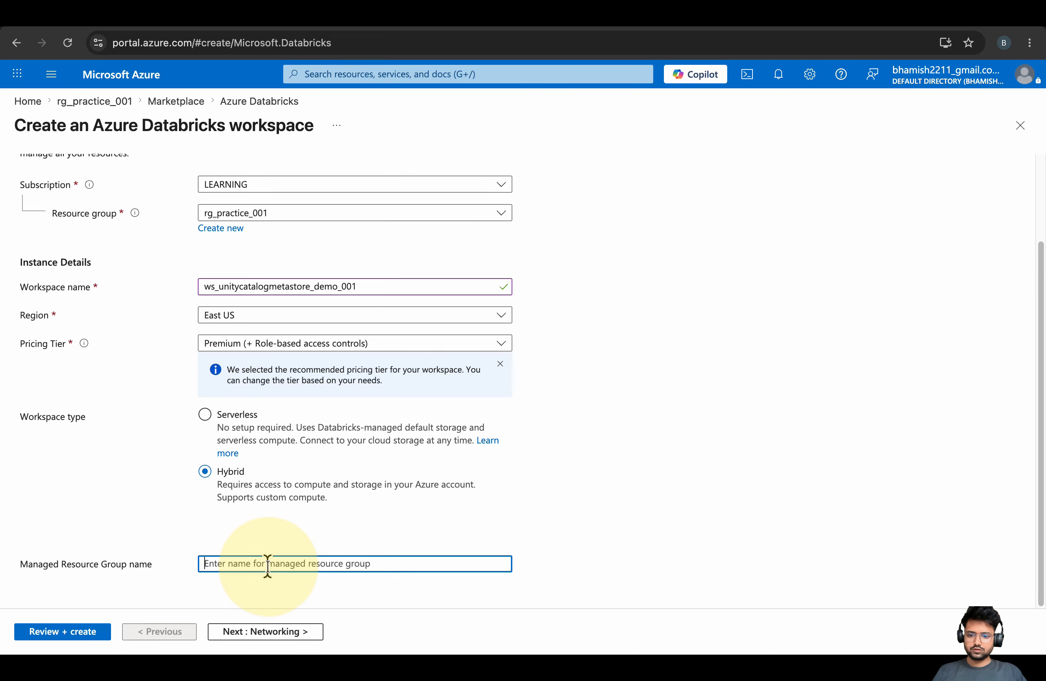
{"action": "left_click", "coordinate": [210, 564]}
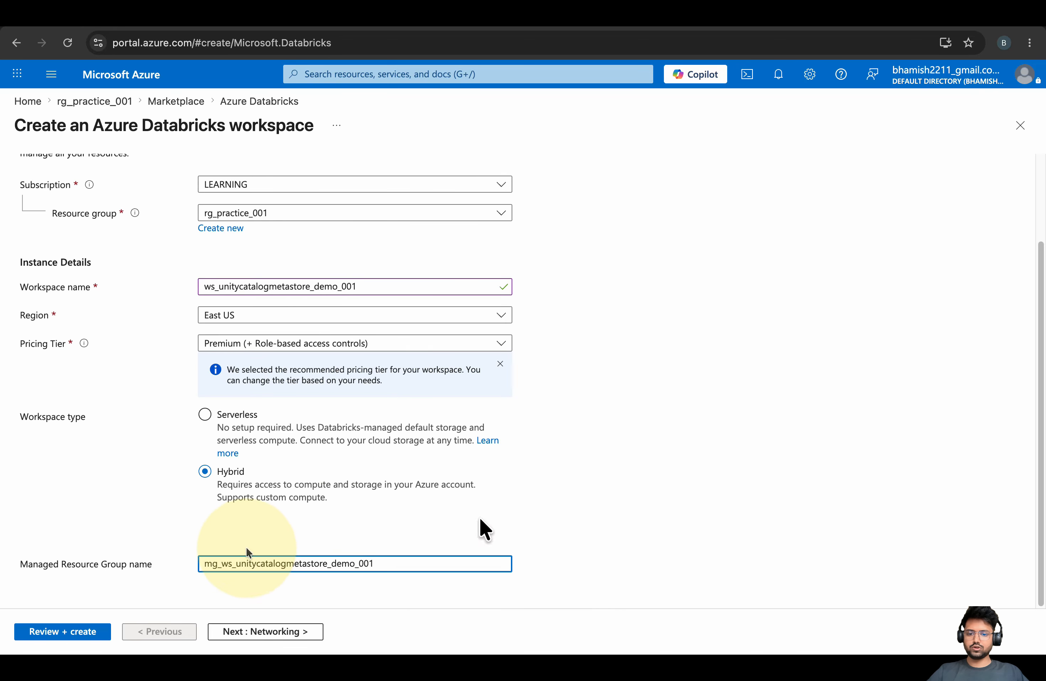
{"action": "scroll", "coordinate": [381, 636], "scroll_direction": "up", "scroll_amount": 3}
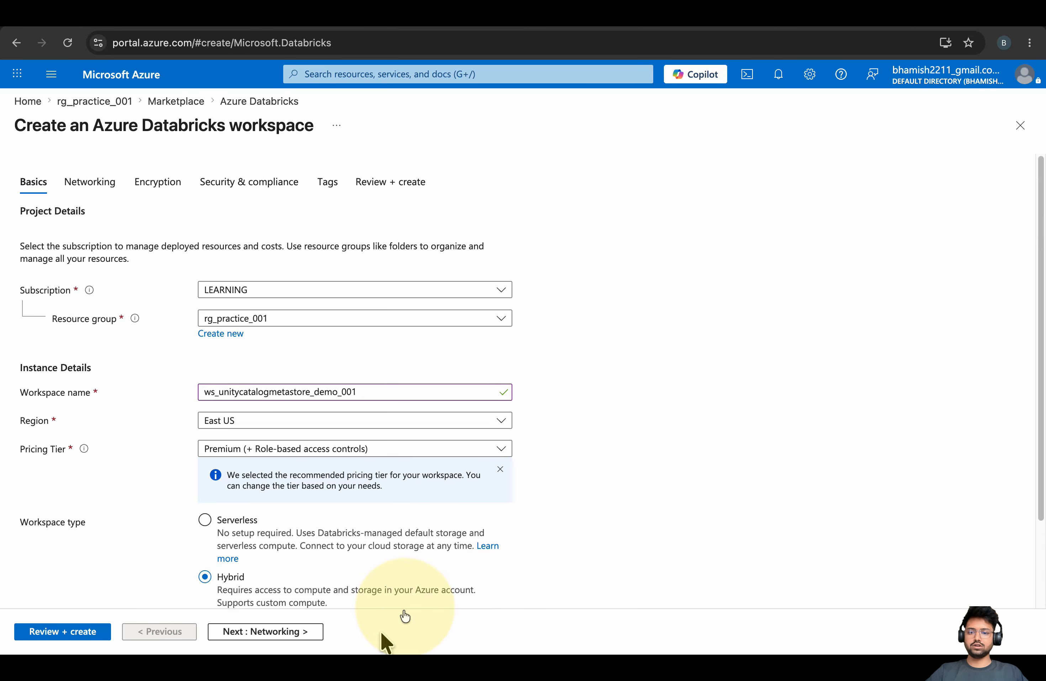
{"action": "scroll", "coordinate": [577, 490], "scroll_direction": "down", "scroll_amount": 3}
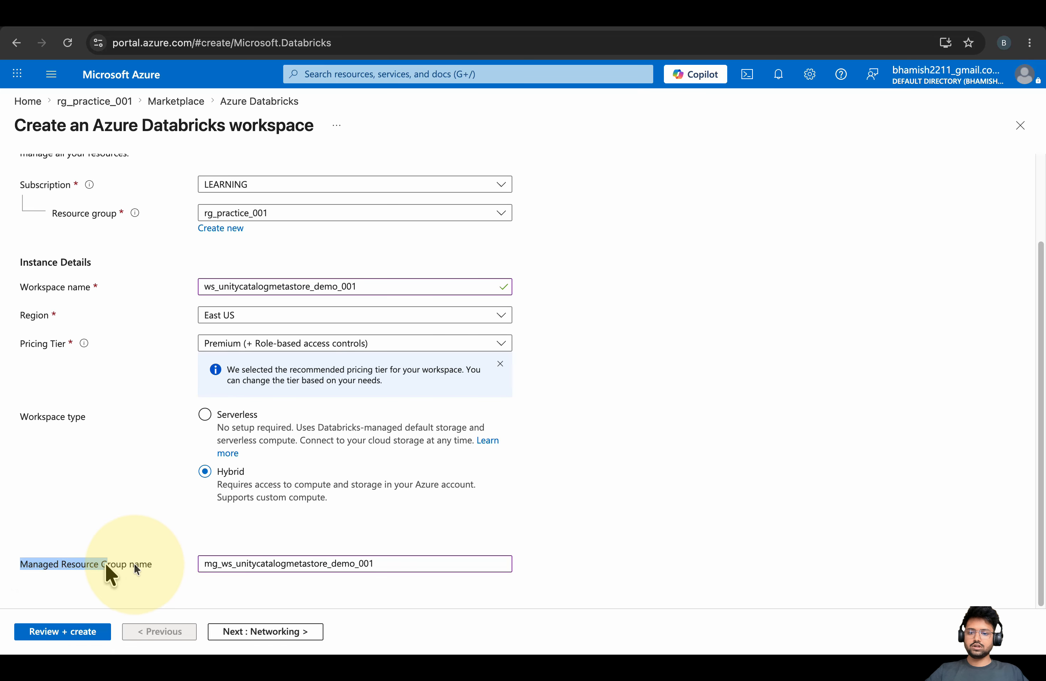
{"action": "scroll", "coordinate": [125, 400], "scroll_direction": "up", "scroll_amount": 3}
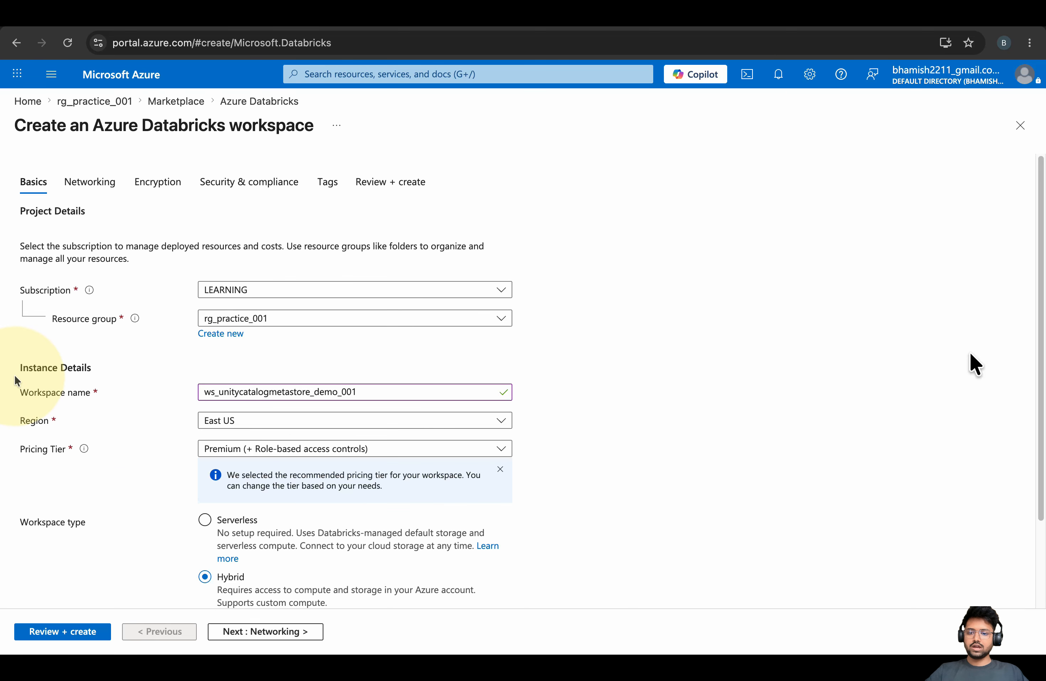
{"action": "scroll", "coordinate": [204, 490], "scroll_direction": "down", "scroll_amount": 3}
{"action": "left_click", "coordinate": [267, 631]}
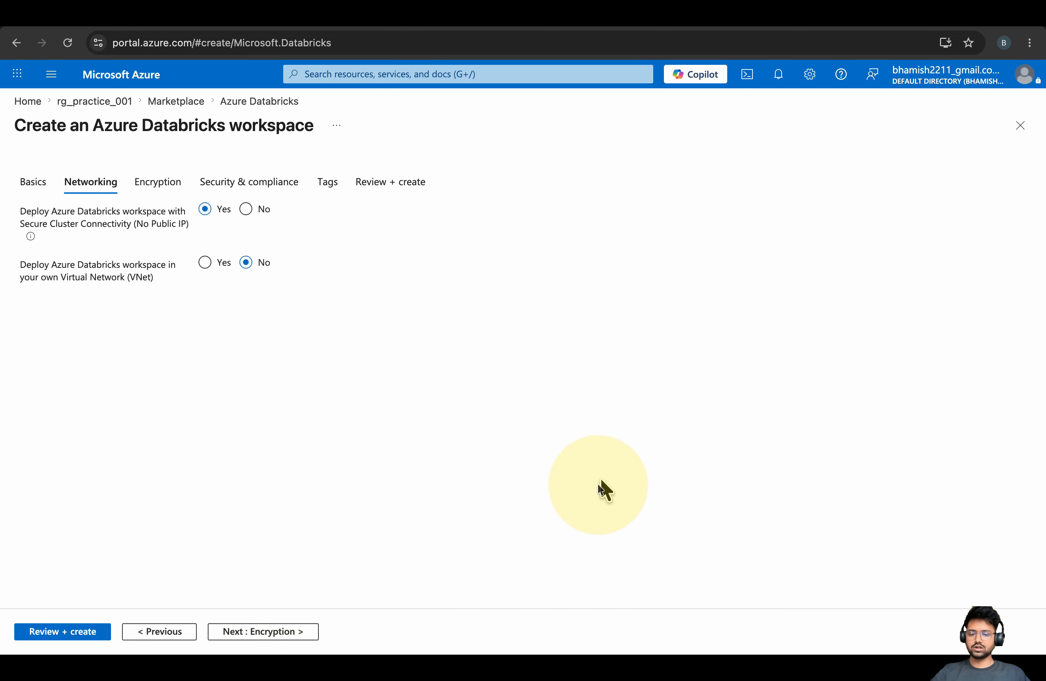
Accept default Networking, Encryption and Security settings, check the pricing tier and name in the review, and create
{"action": "left_click", "coordinate": [264, 631]}
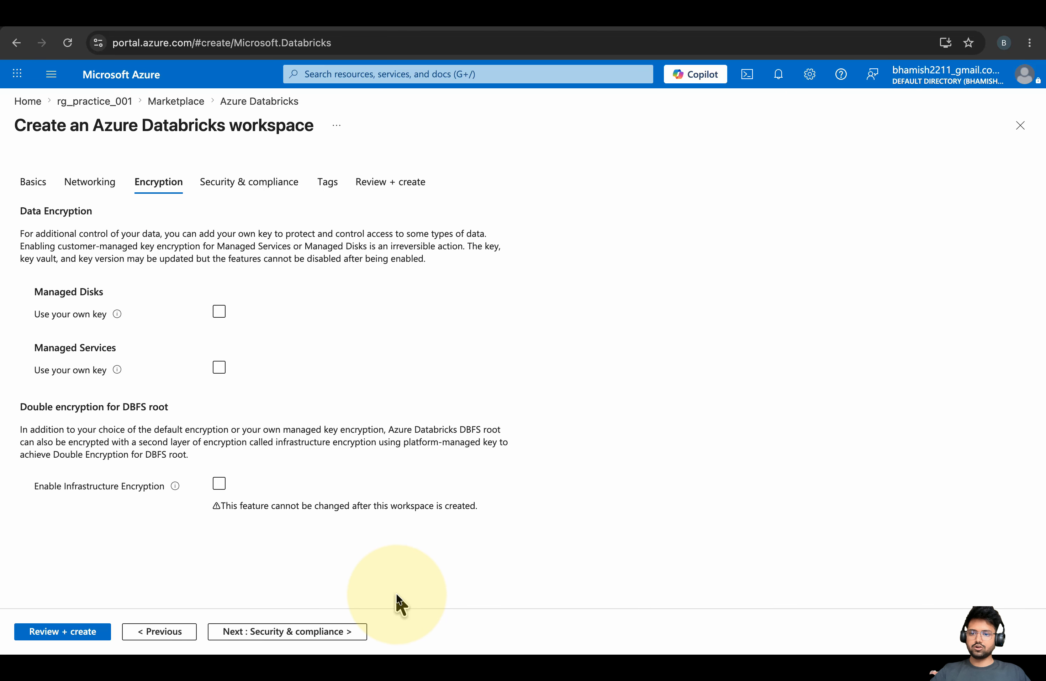
{"action": "left_click", "coordinate": [323, 631]}
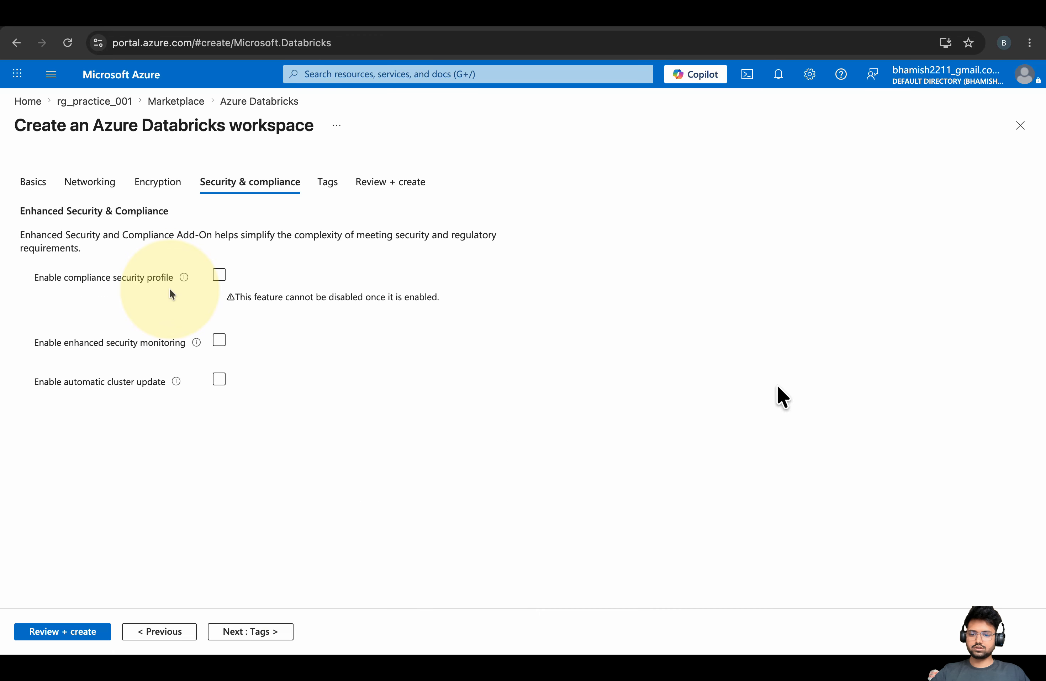
{"action": "double_click", "coordinate": [269, 630]}
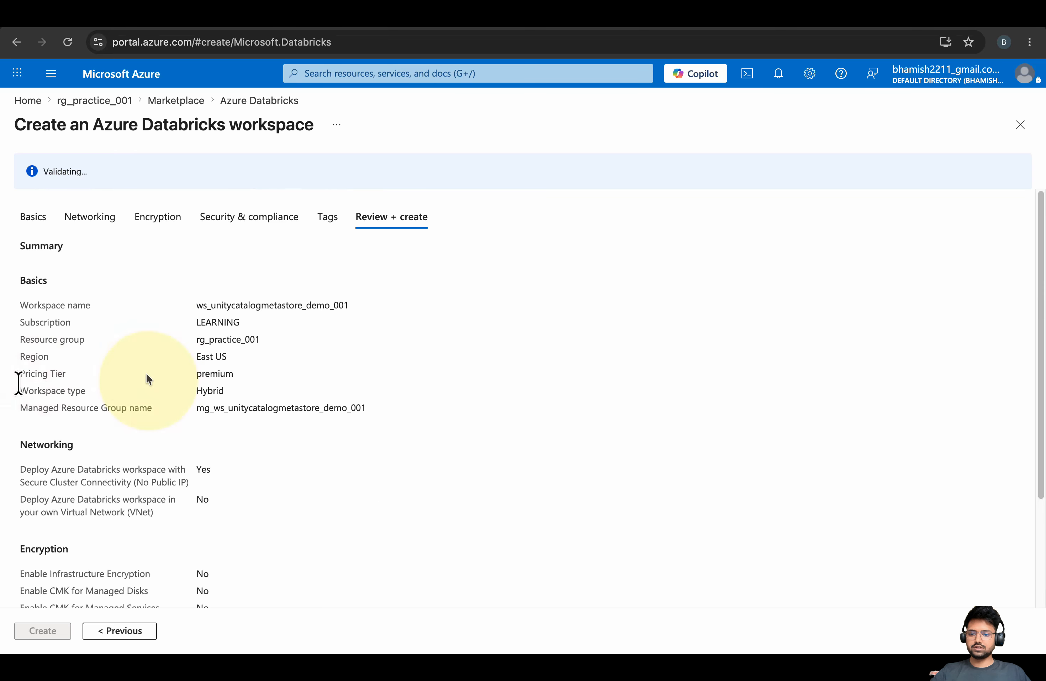
{"action": "left_click_drag", "start_coordinate": [238, 376], "coordinate": [18, 375]}
{"action": "left_click", "coordinate": [61, 384]}
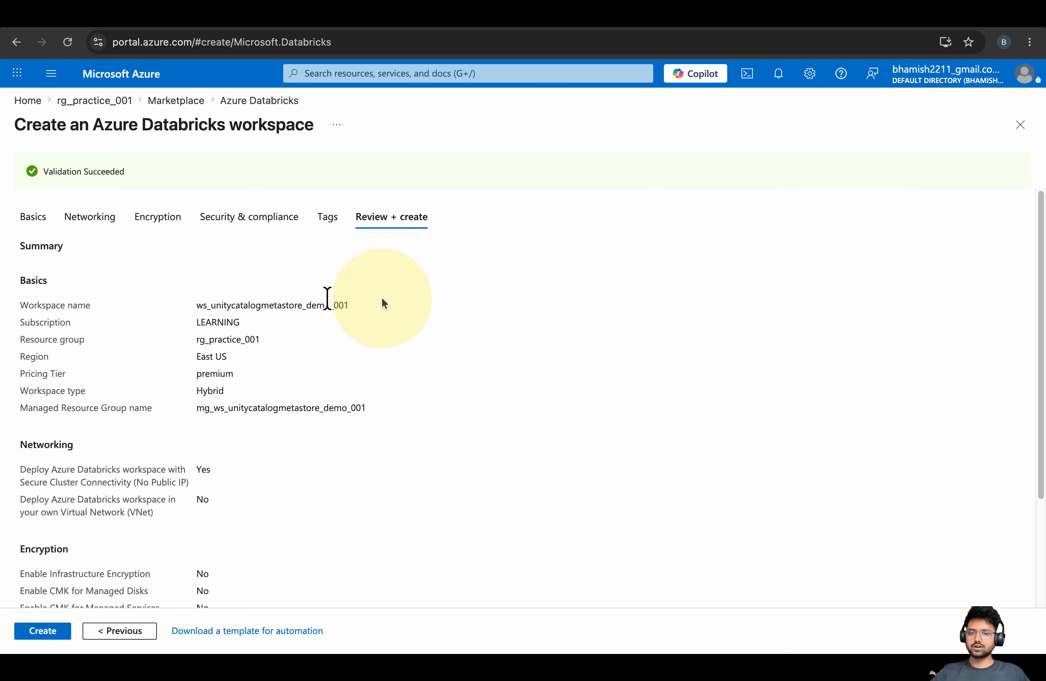
{"action": "left_click_drag", "start_coordinate": [381, 299], "coordinate": [28, 304]}
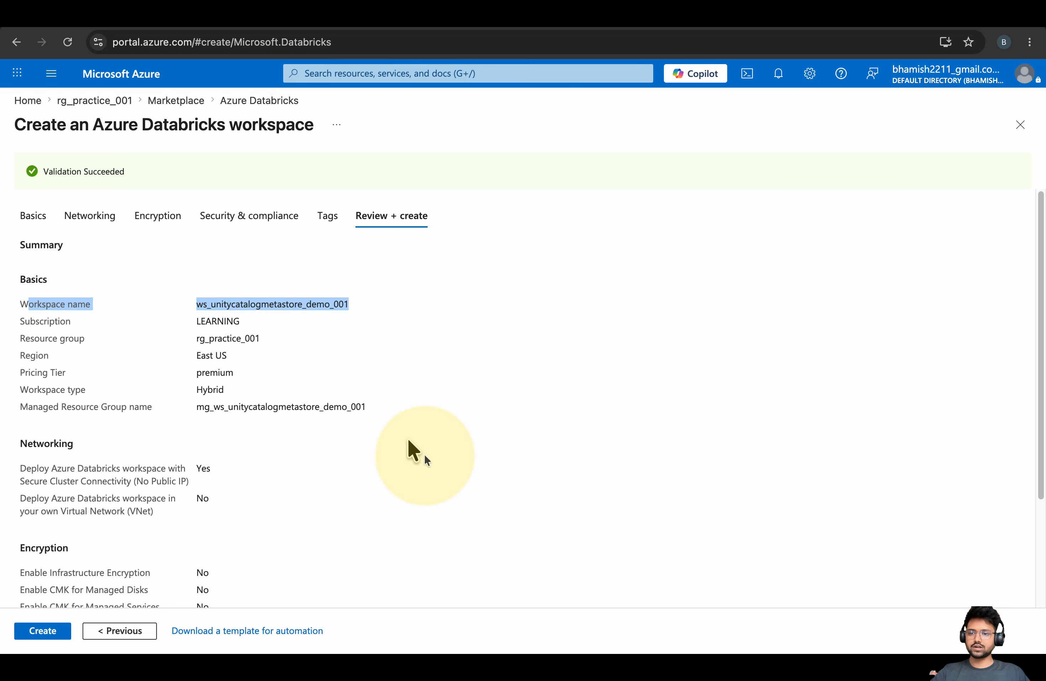
{"action": "scroll", "coordinate": [424, 454], "scroll_direction": "down", "scroll_amount": 3}
{"action": "left_click", "coordinate": [39, 631]}
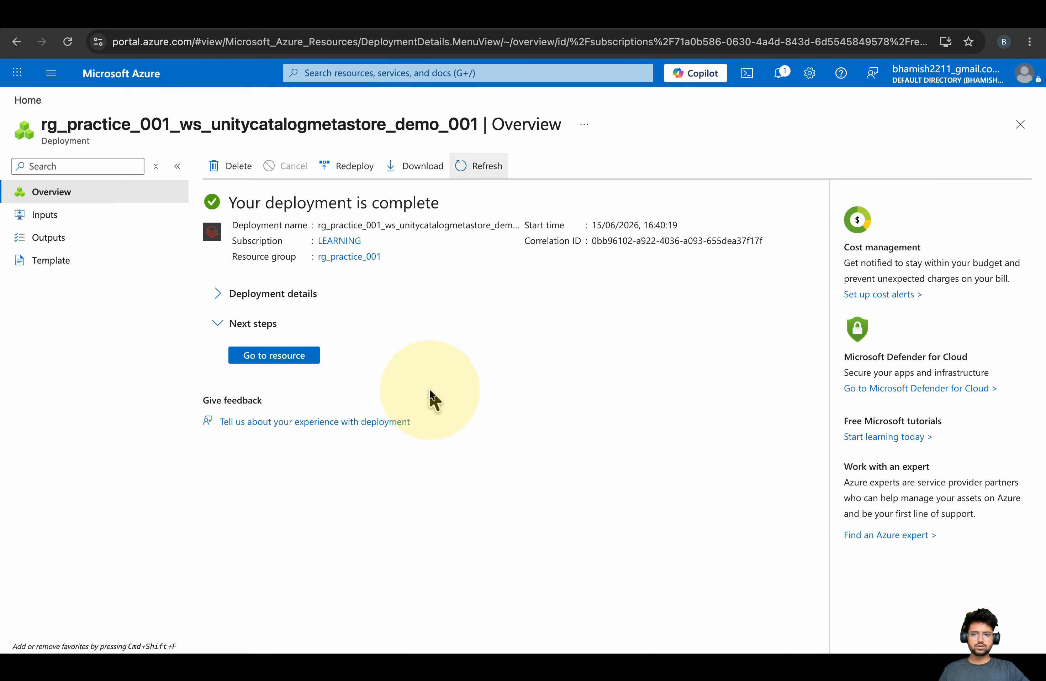
Open the deployed workspace, inspect its managed resource group's identity and storage account, then return to the overview
{"action": "left_click", "coordinate": [288, 357]}
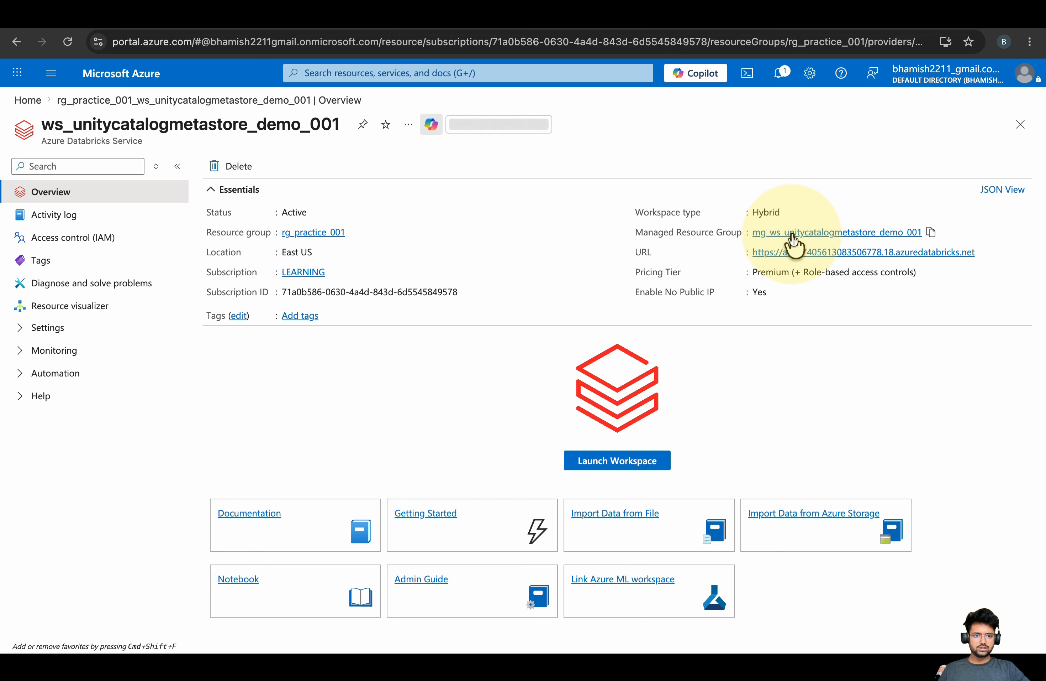
{"action": "left_click", "coordinate": [824, 233]}
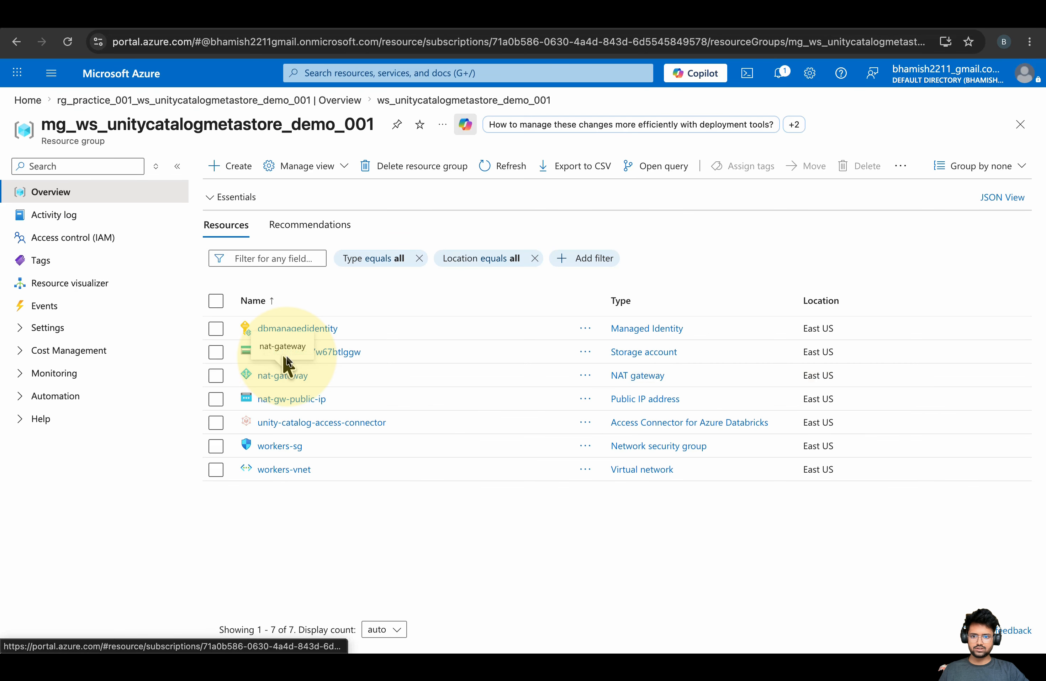
{"action": "left_click_drag", "start_coordinate": [365, 357], "coordinate": [296, 503]}
{"action": "left_click", "coordinate": [297, 503]}
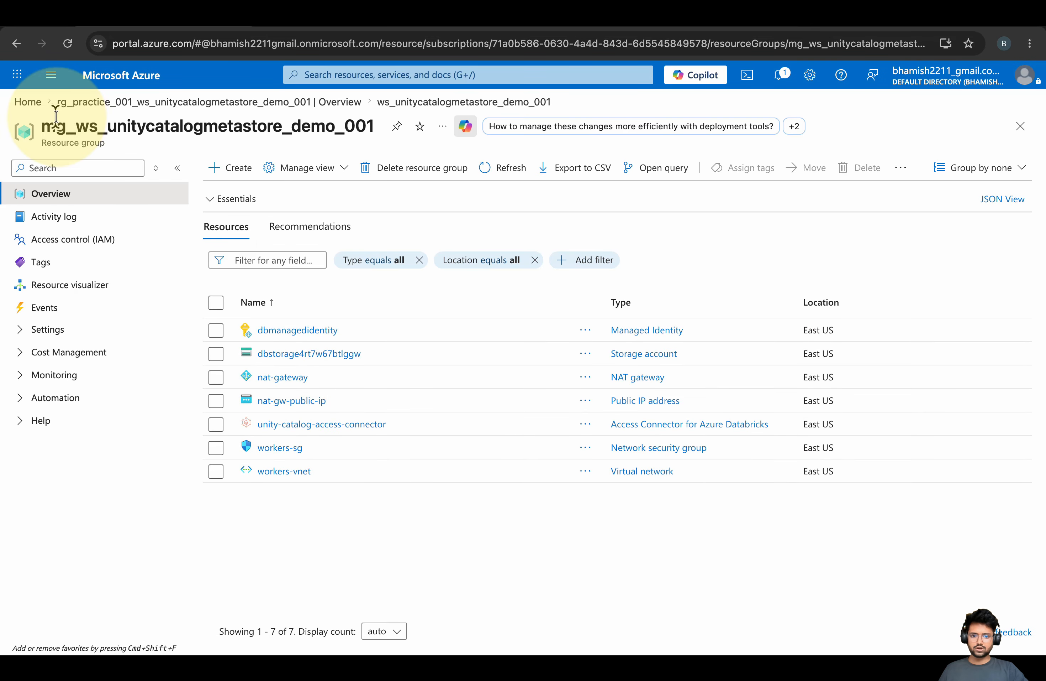
{"action": "left_click_drag", "start_coordinate": [55, 124], "coordinate": [343, 124]}
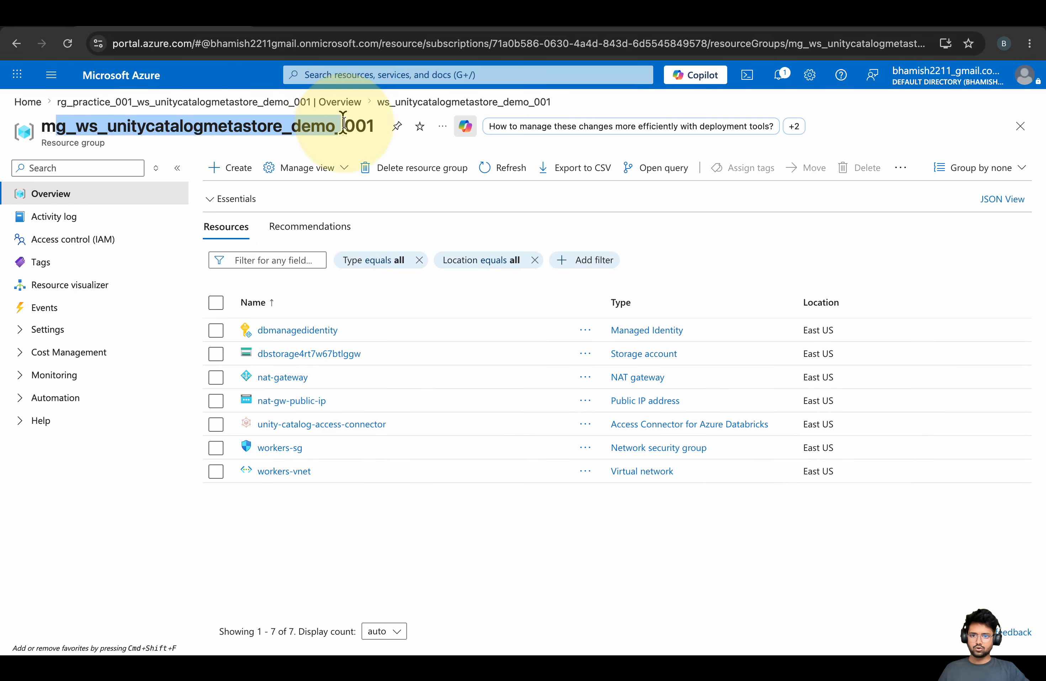
{"action": "left_click", "coordinate": [431, 103]}
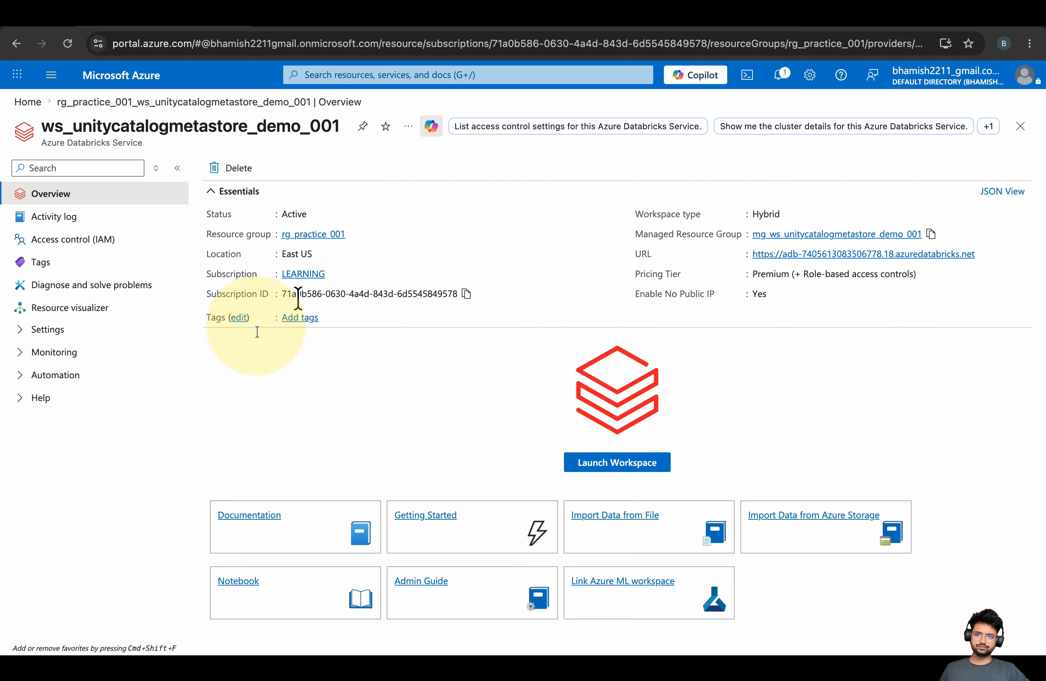
Launch the Databricks workspace, dismiss the welcome banner, visit the home folder, and open the empty Compute list
{"action": "left_click", "coordinate": [619, 463]}
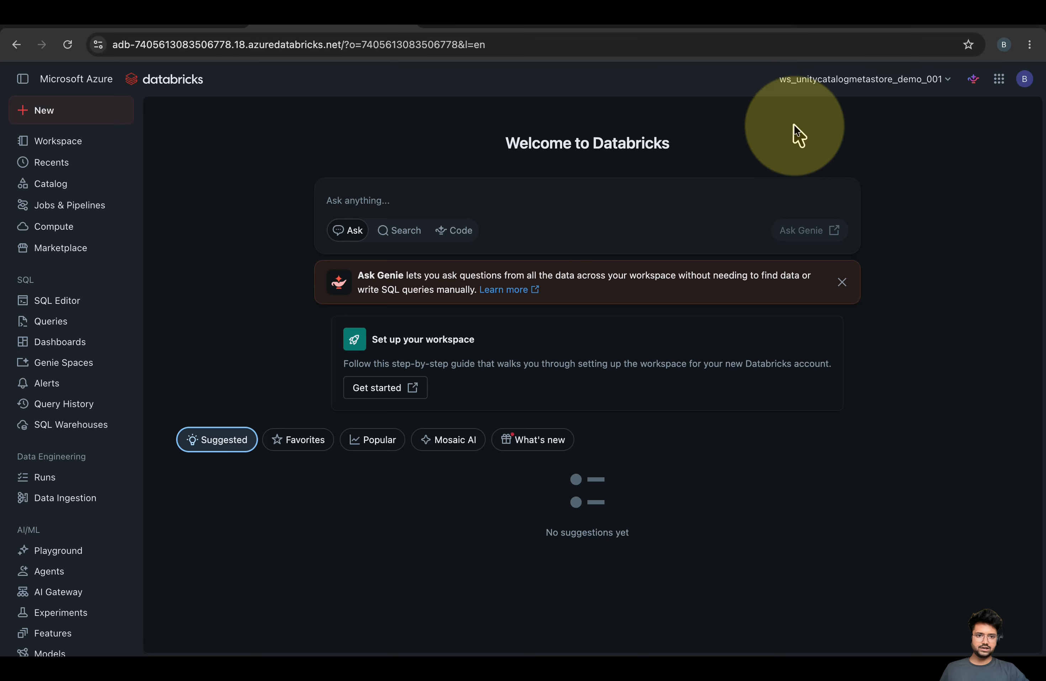
{"action": "left_click", "coordinate": [948, 82]}
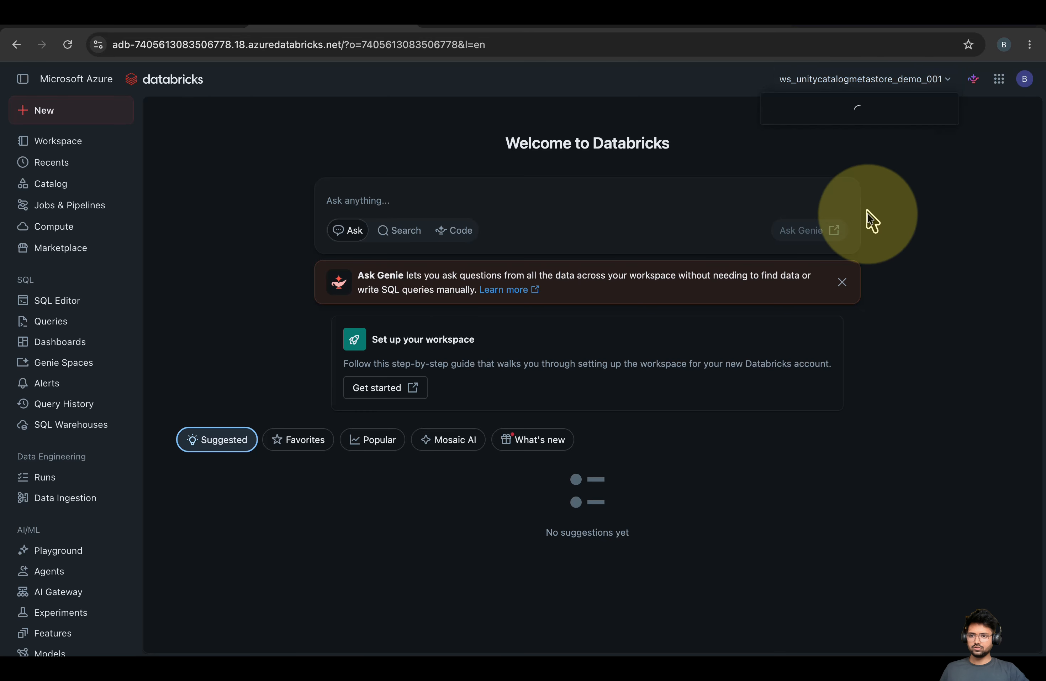
{"action": "left_click", "coordinate": [906, 253]}
{"action": "left_click", "coordinate": [842, 282]}
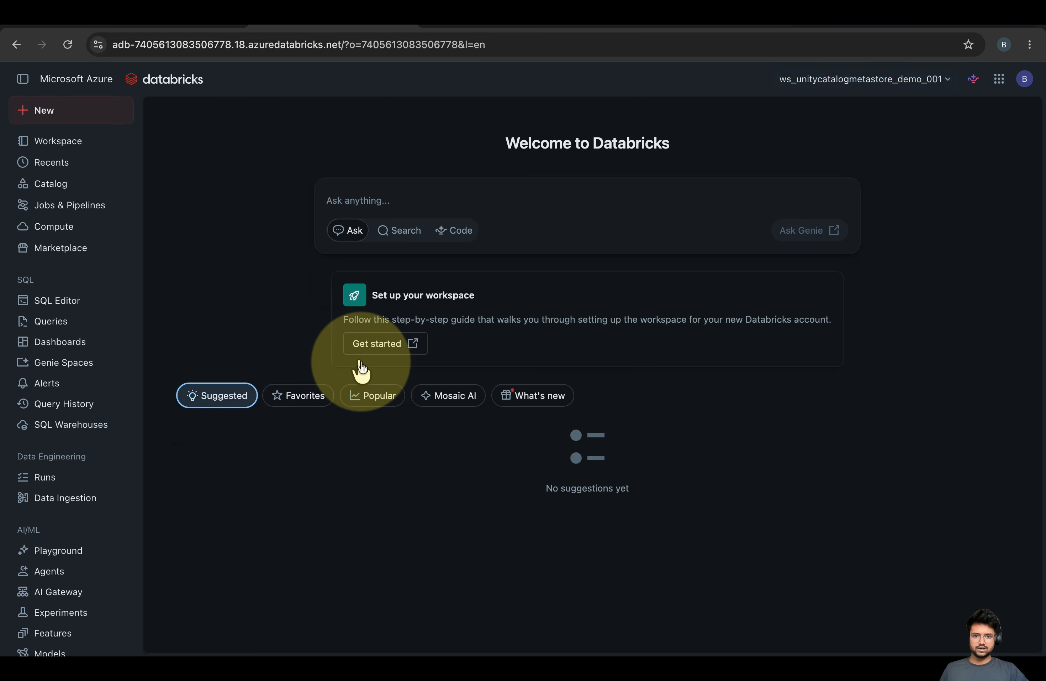
{"action": "left_click", "coordinate": [74, 137]}
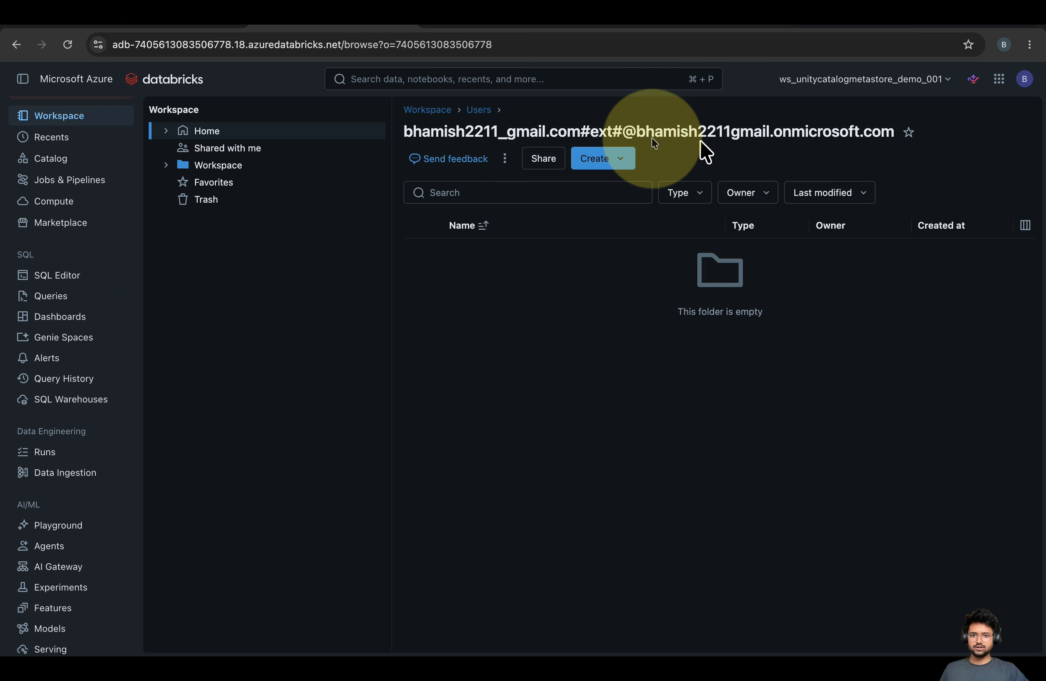
{"action": "left_click", "coordinate": [78, 202]}
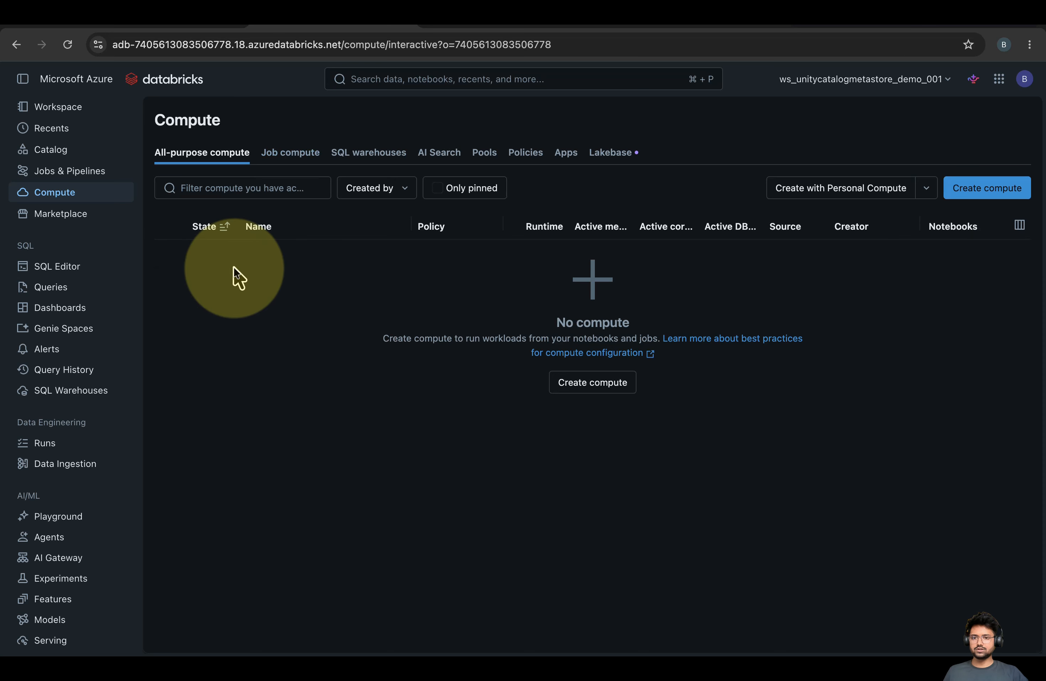
View the SQL warehouses tab and the ws_unitycatalogmetastore_demo_001 catalog, then go back to the home folder
{"action": "left_click", "coordinate": [365, 157]}
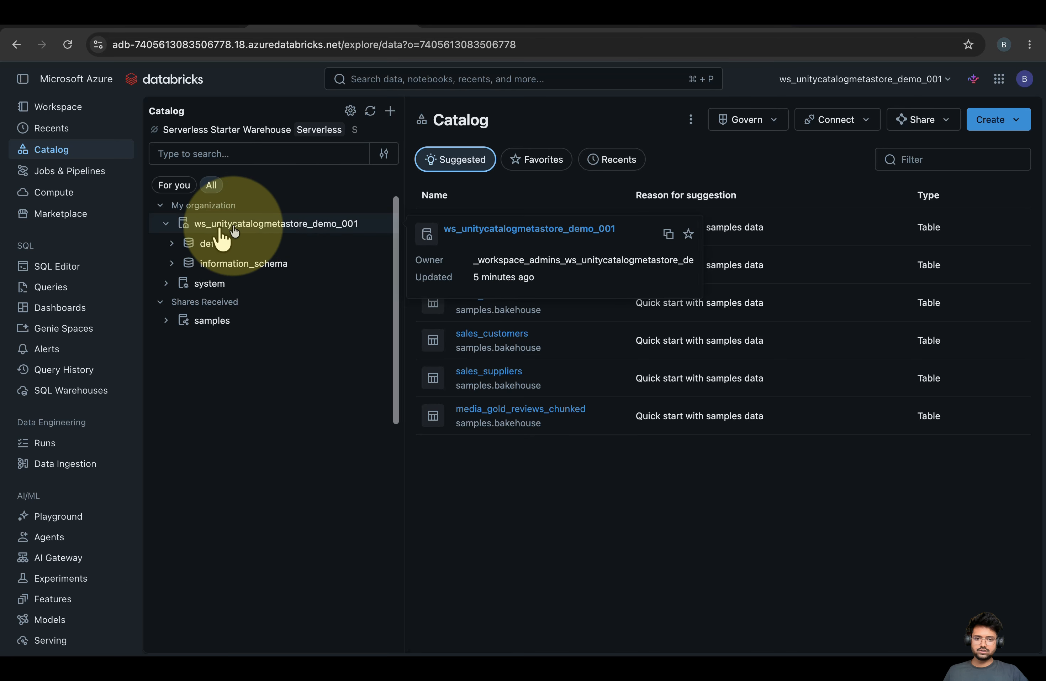
{"action": "left_click", "coordinate": [245, 231]}
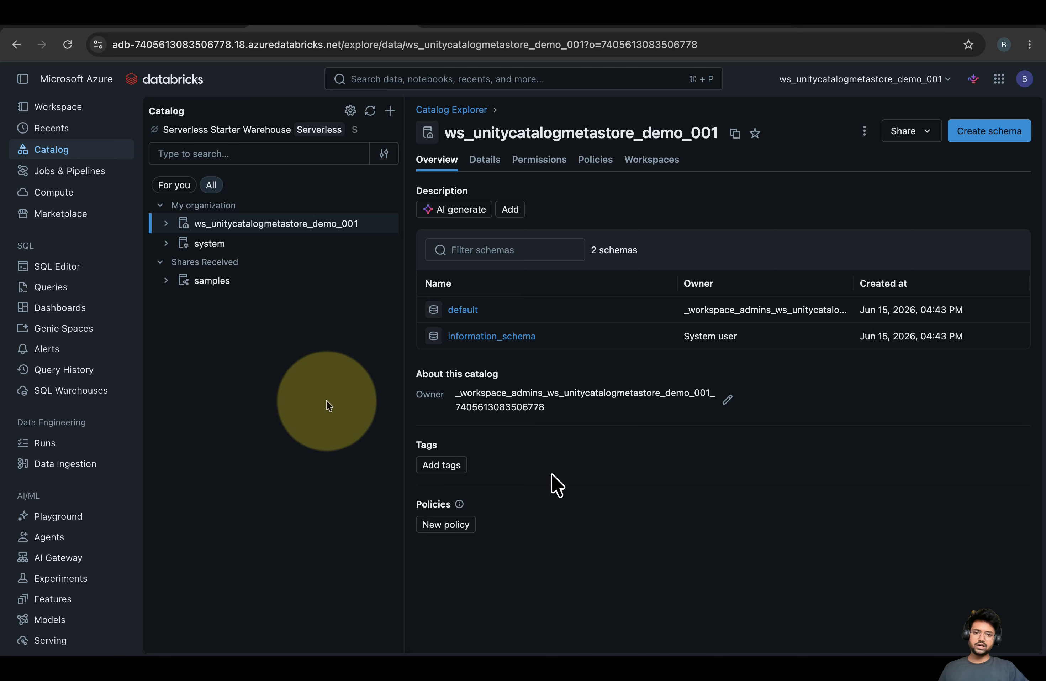
{"action": "left_click", "coordinate": [61, 110]}
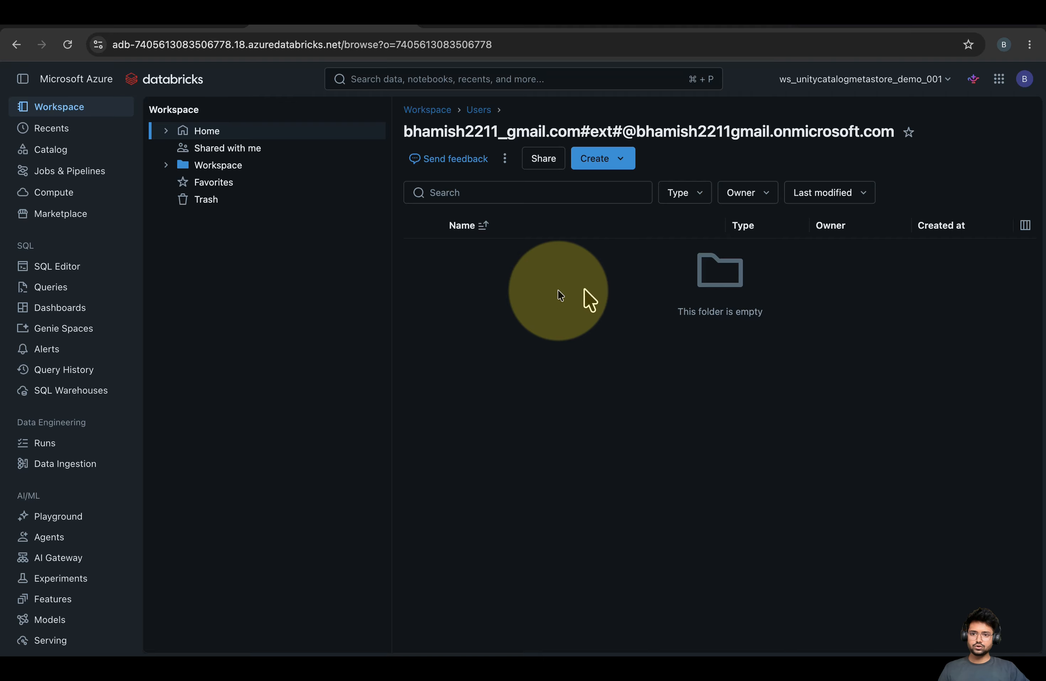
Expand and open the ws_unitycatalogmetastore_demo_001 catalog, then choose Manage account from the workspace dropdown
{"action": "left_click", "coordinate": [69, 155]}
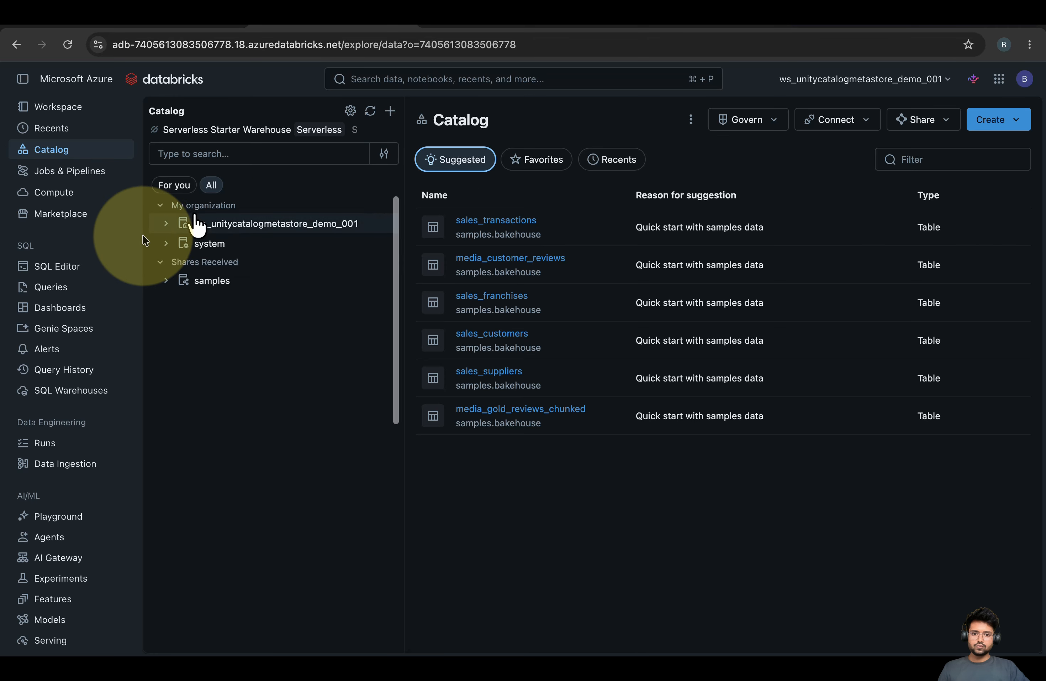
{"action": "left_click", "coordinate": [166, 224]}
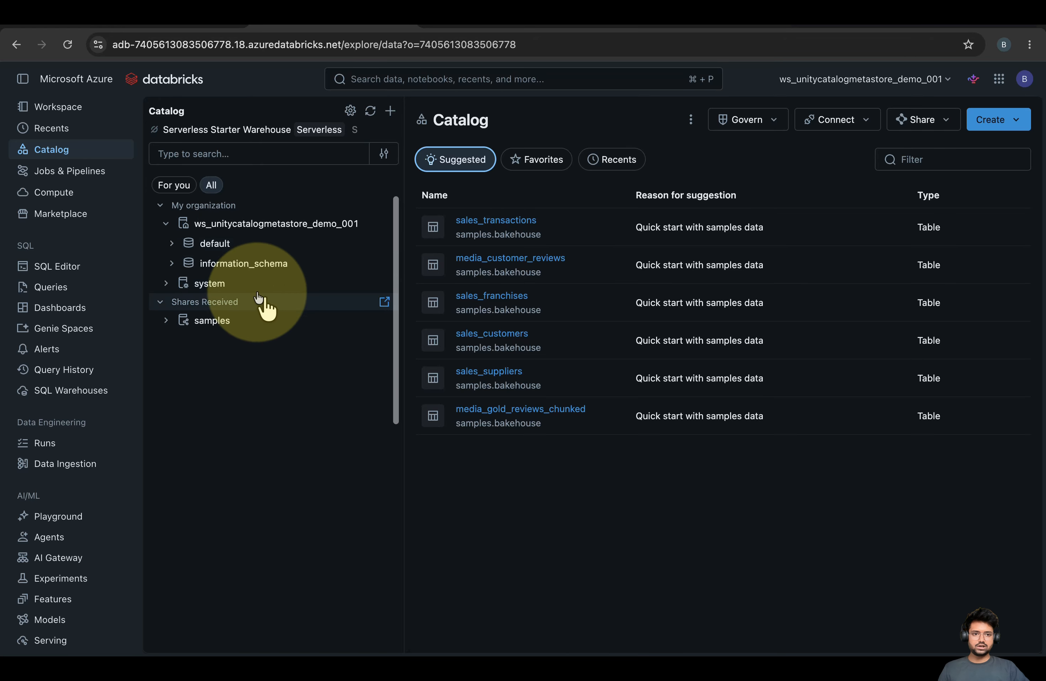
{"action": "left_click", "coordinate": [246, 224]}
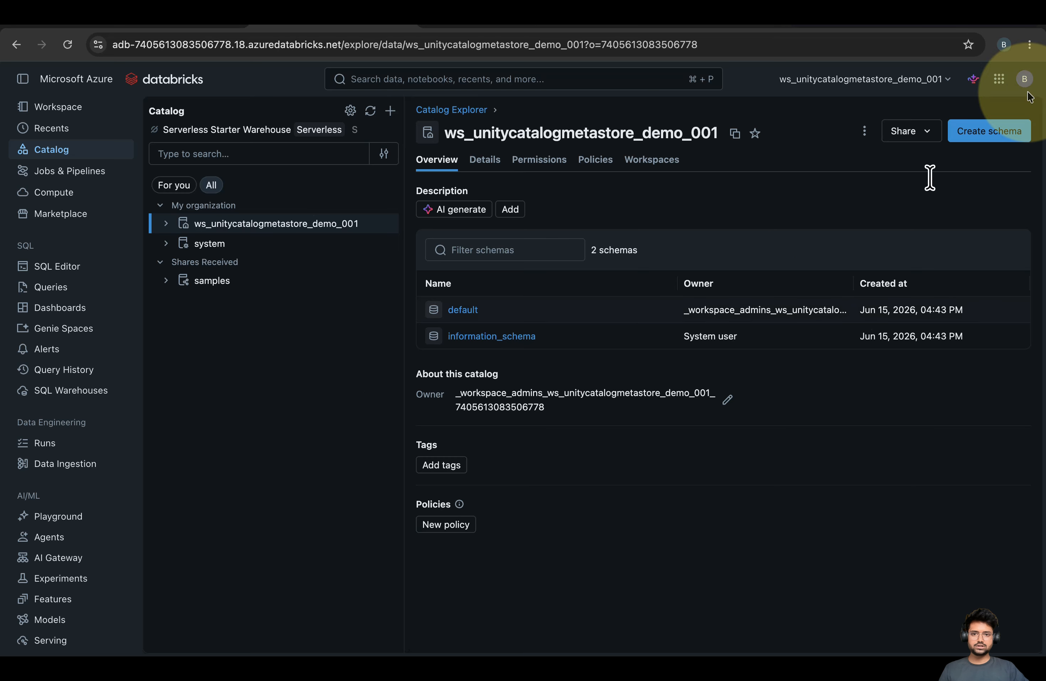
{"action": "left_click", "coordinate": [951, 80]}
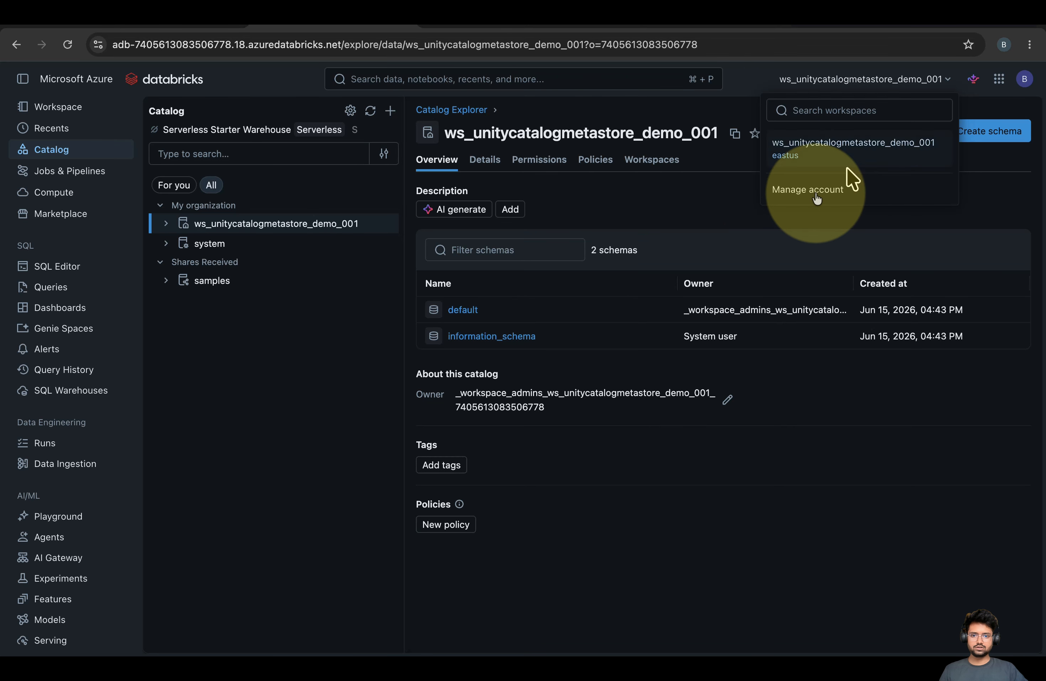
{"action": "left_click", "coordinate": [814, 200]}
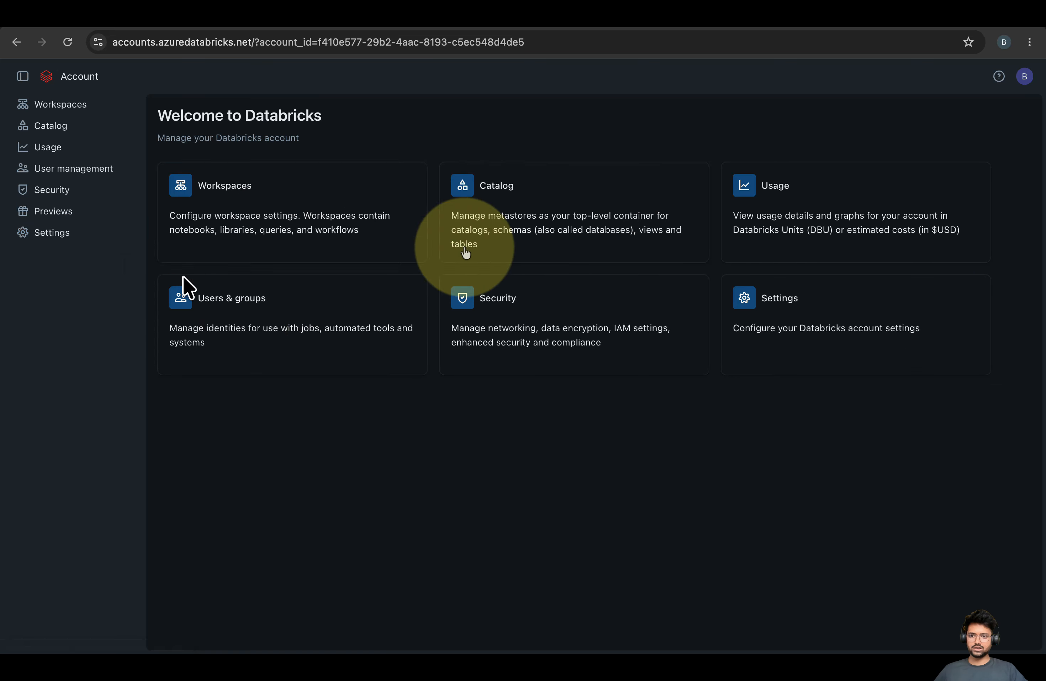
Browse the account's Users, Service principals and Groups under User management
{"action": "left_click", "coordinate": [98, 174]}
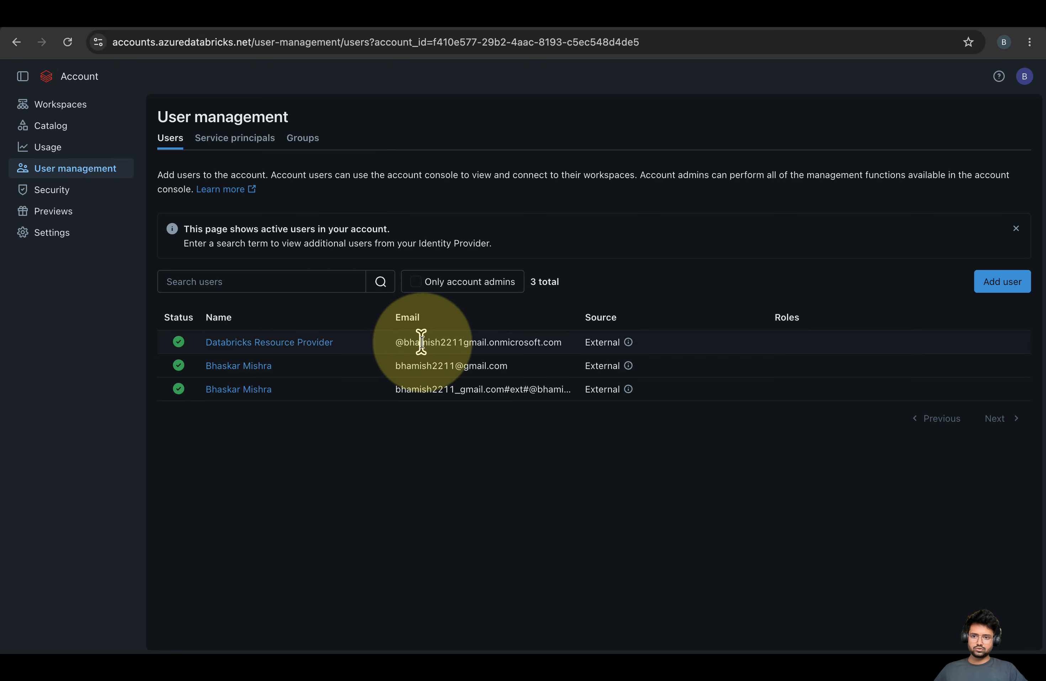
{"action": "left_click", "coordinate": [255, 139]}
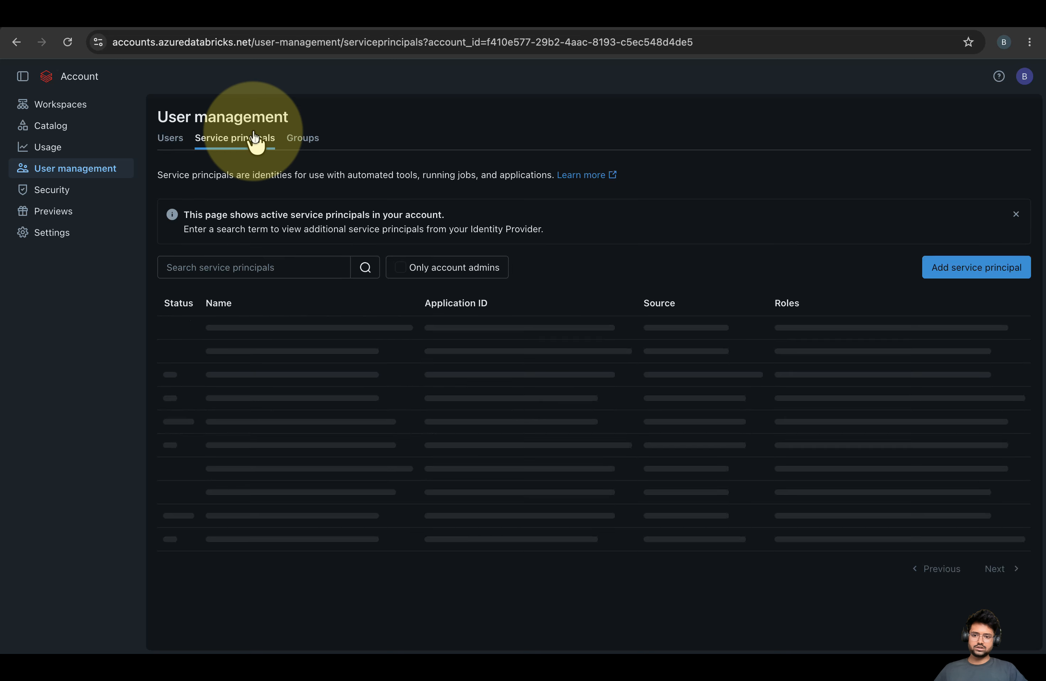
{"action": "left_click", "coordinate": [291, 139]}
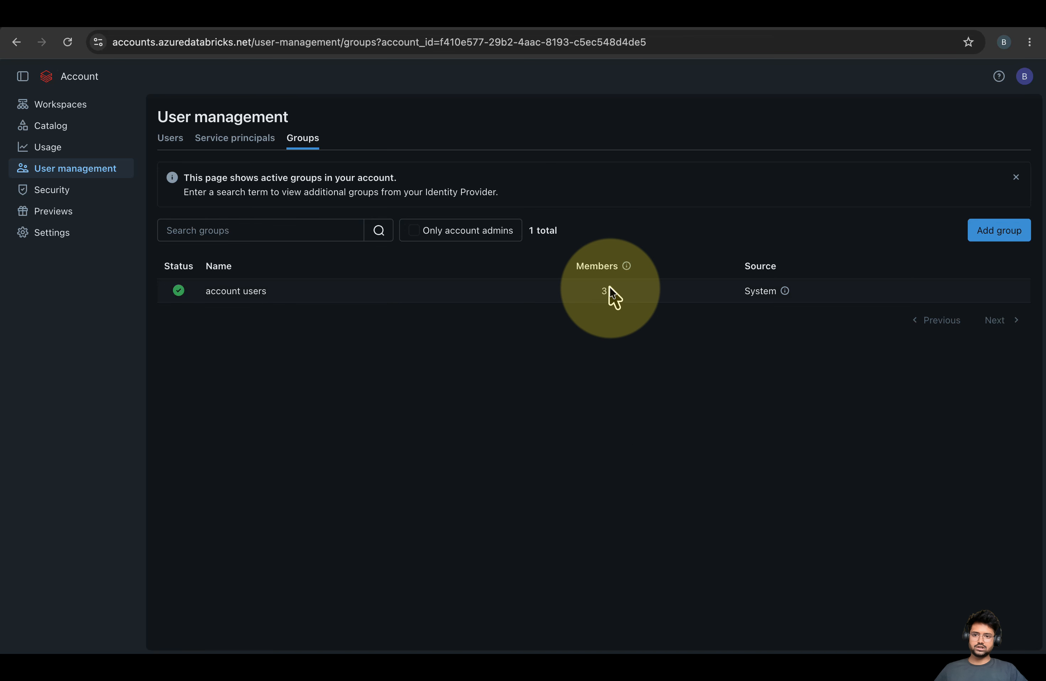
{"action": "left_click", "coordinate": [174, 141]}
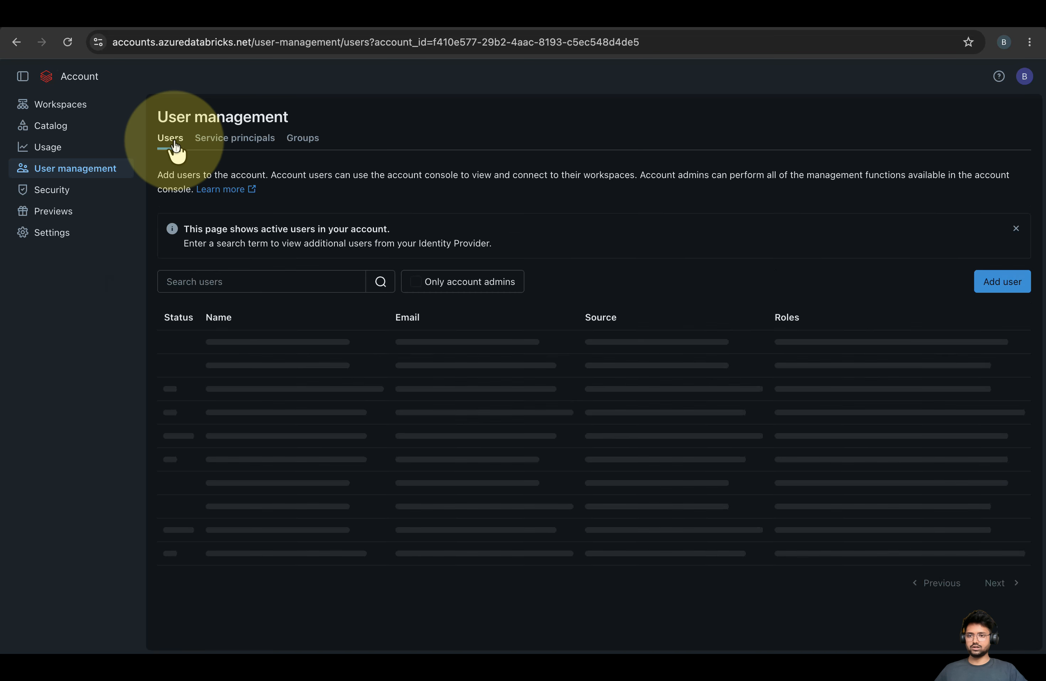
Review the Security section's Token report and Authentication federation policies
{"action": "left_click", "coordinate": [52, 193]}
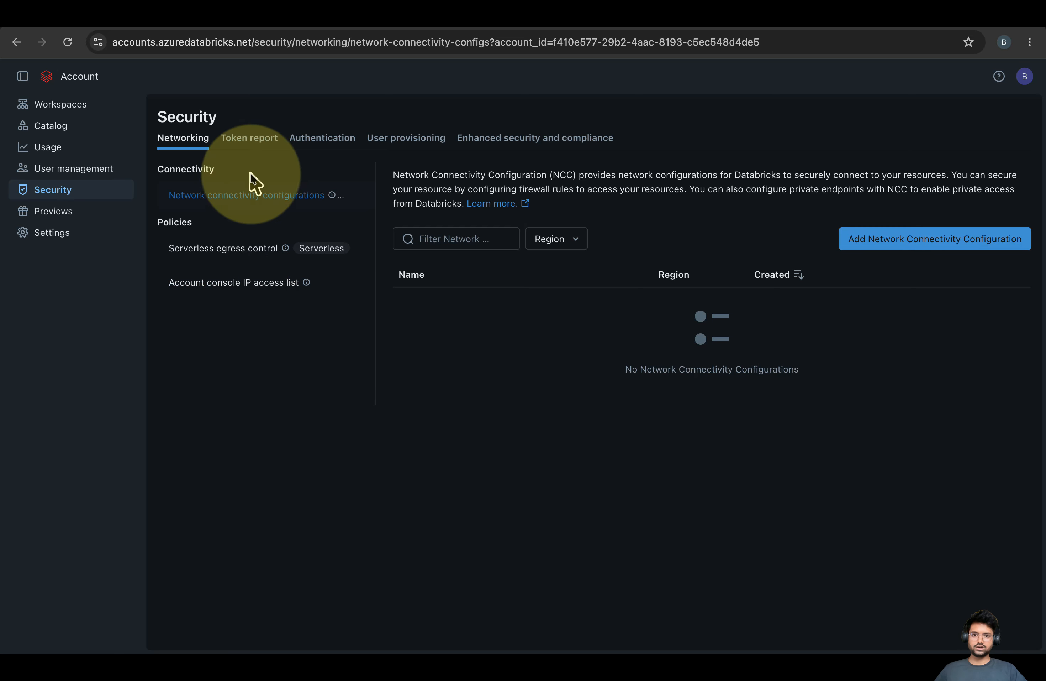
{"action": "left_click", "coordinate": [261, 147]}
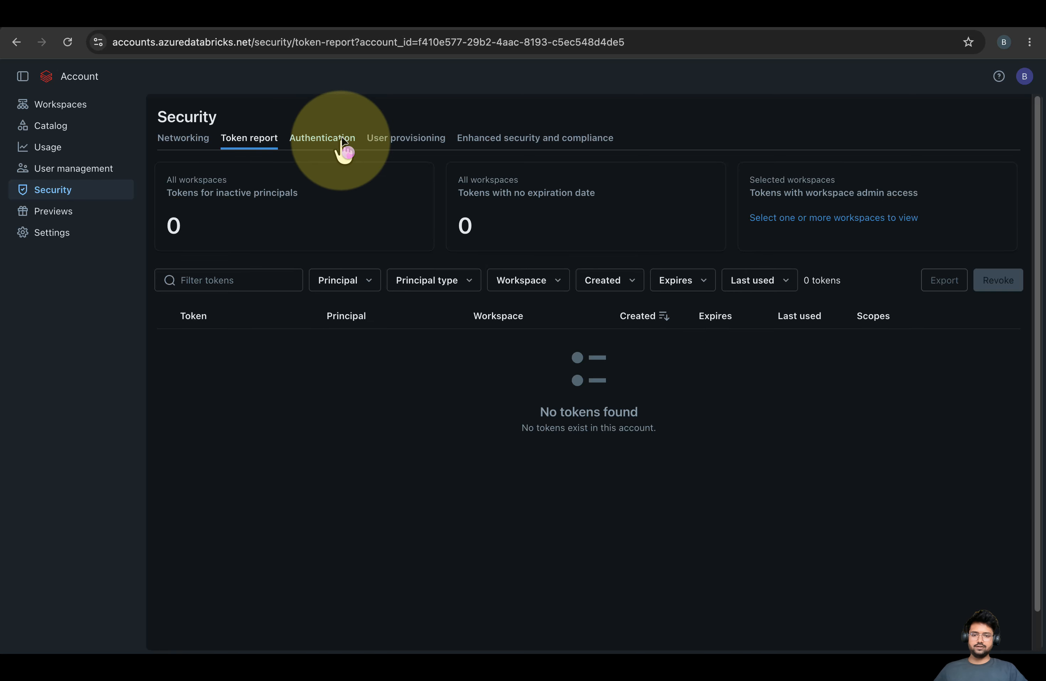
{"action": "left_click", "coordinate": [341, 141]}
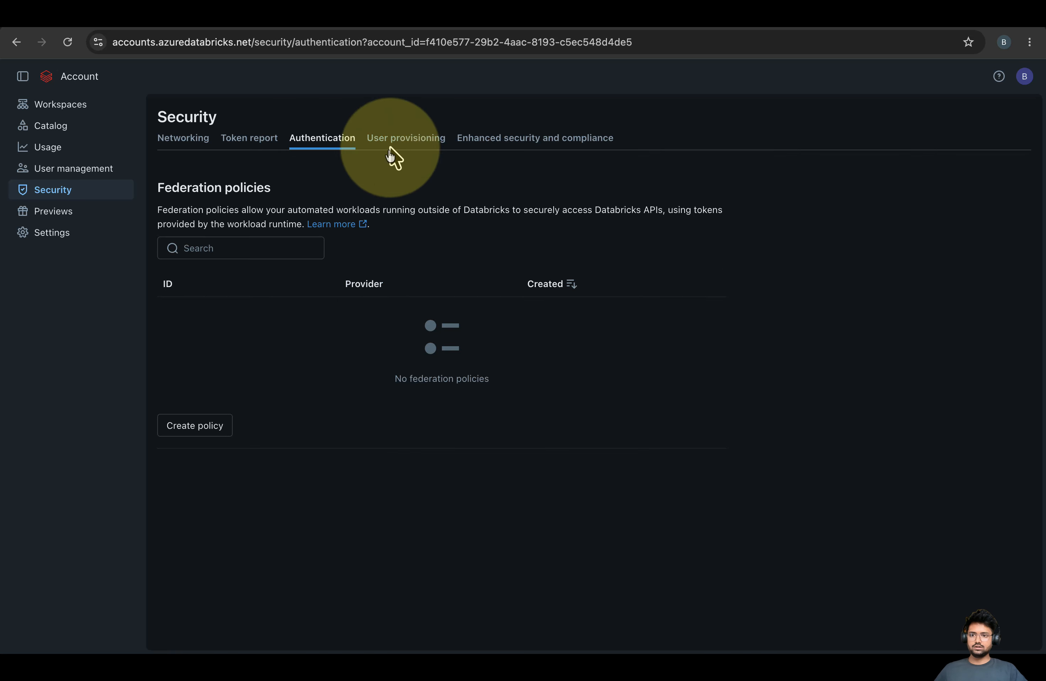
Scroll through the complete Previews feature list, then open Settings on App connections
{"action": "left_click", "coordinate": [48, 211]}
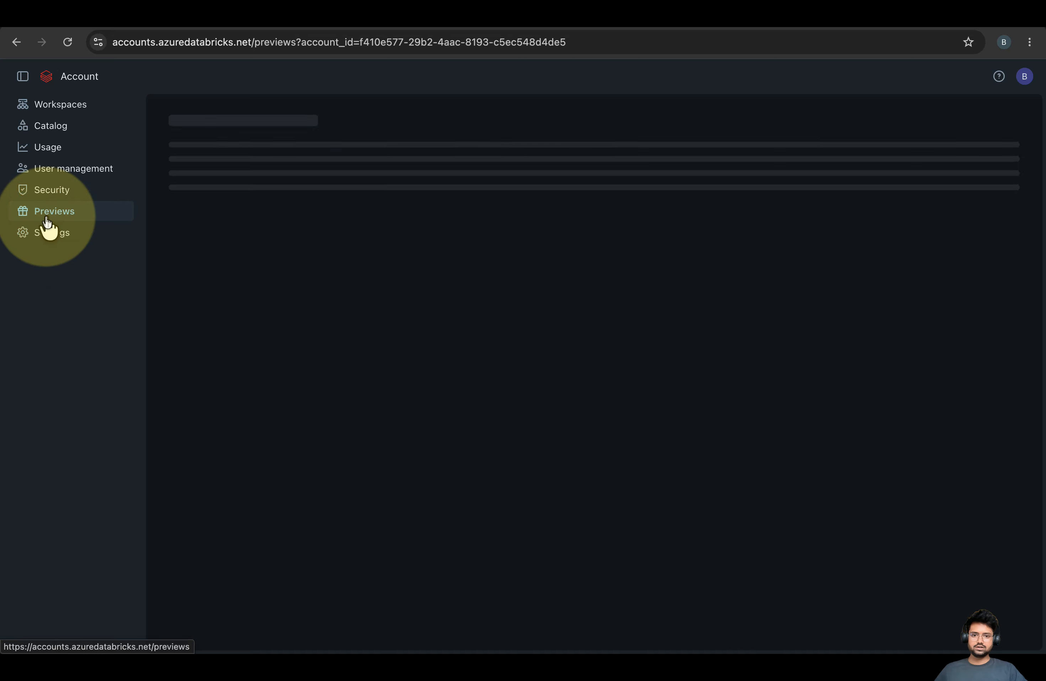
{"action": "scroll", "coordinate": [571, 367], "scroll_direction": "down", "scroll_amount": 4}
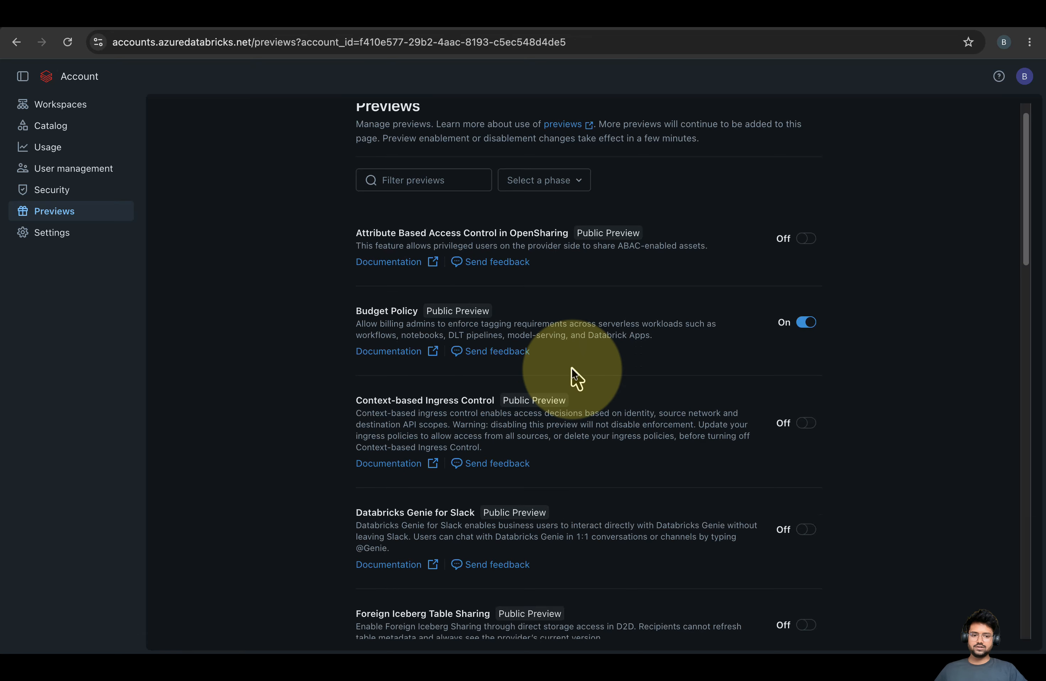
{"action": "scroll", "coordinate": [572, 367], "scroll_direction": "down", "scroll_amount": 15}
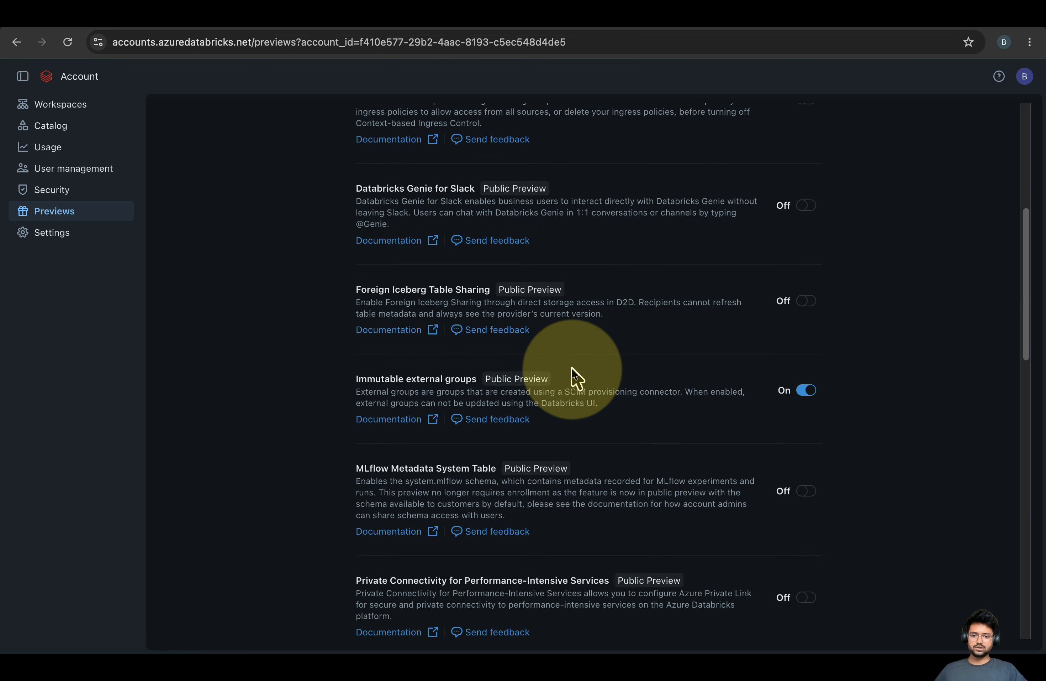
{"action": "scroll", "coordinate": [573, 376], "scroll_direction": "down", "scroll_amount": 12}
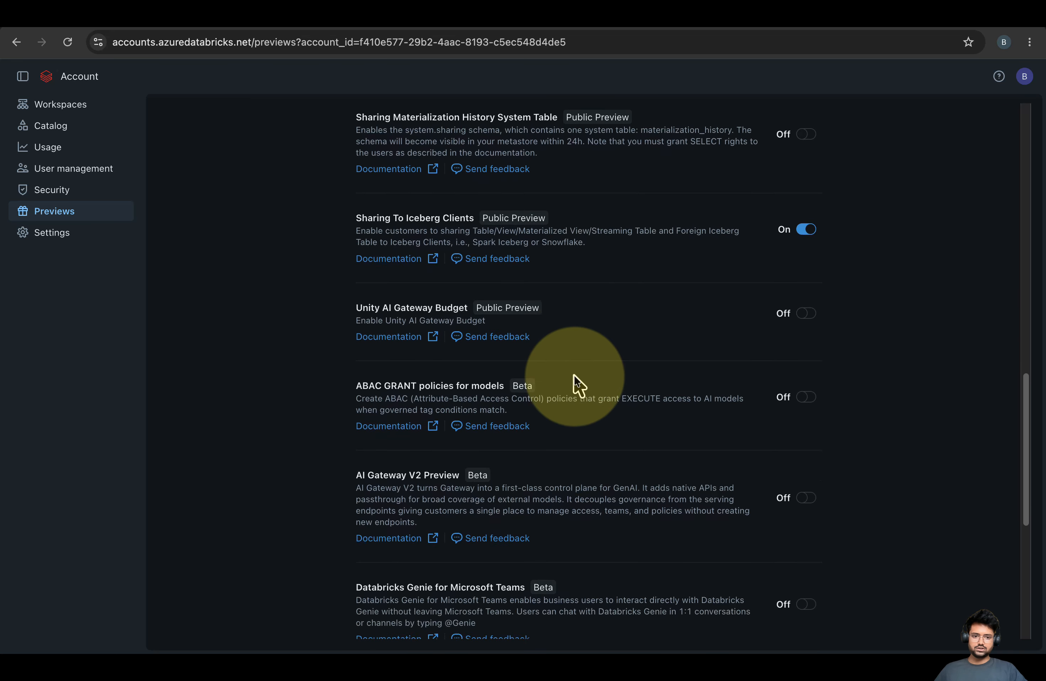
{"action": "scroll", "coordinate": [574, 367], "scroll_direction": "down", "scroll_amount": 2}
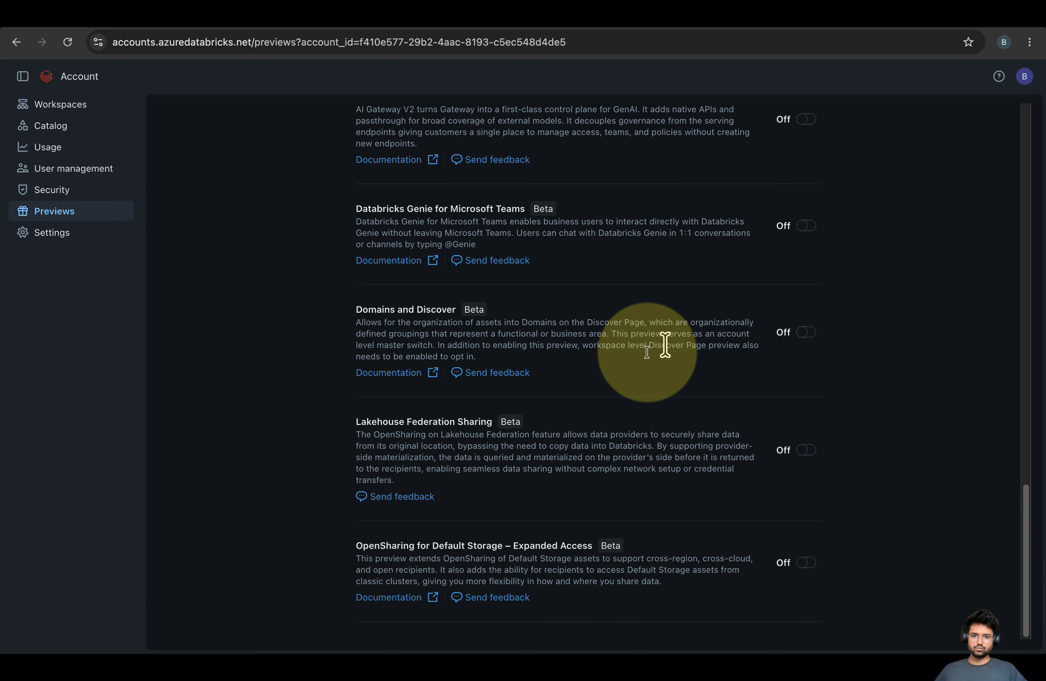
{"action": "scroll", "coordinate": [536, 415], "scroll_direction": "up", "scroll_amount": 15}
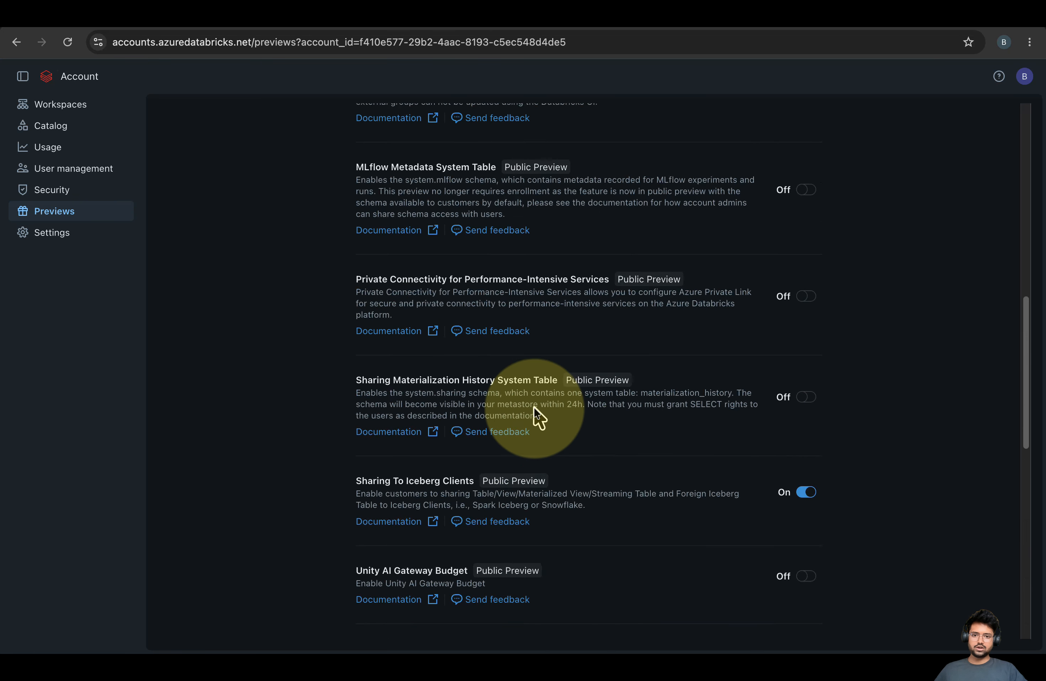
{"action": "scroll", "coordinate": [434, 287], "scroll_direction": "up", "scroll_amount": 10}
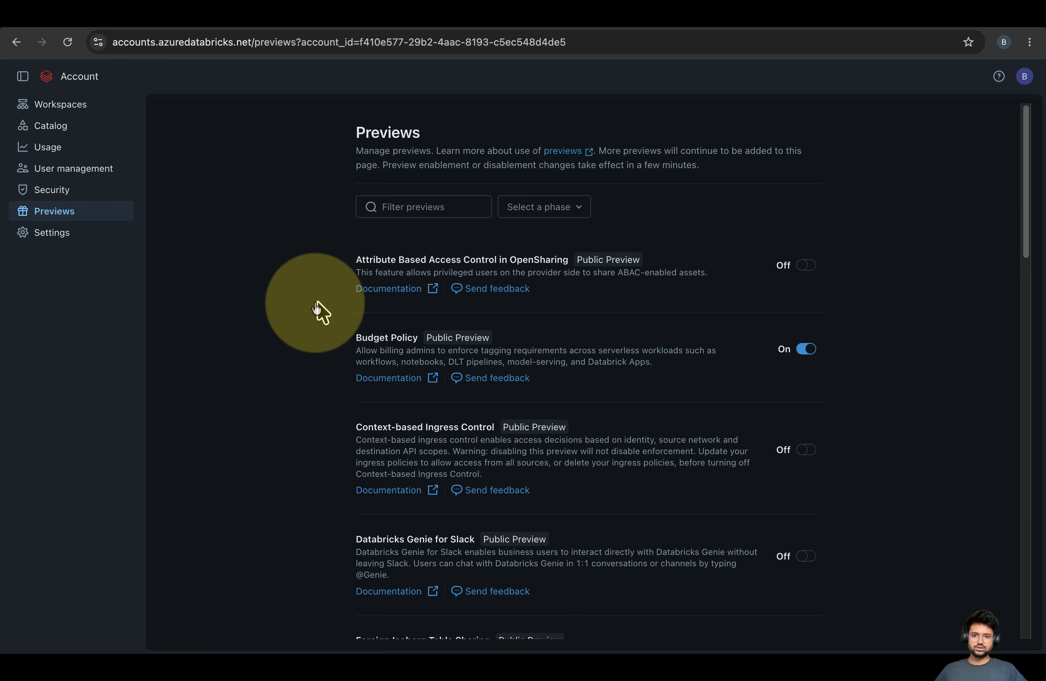
{"action": "scroll", "coordinate": [584, 325], "scroll_direction": "down", "scroll_amount": 4}
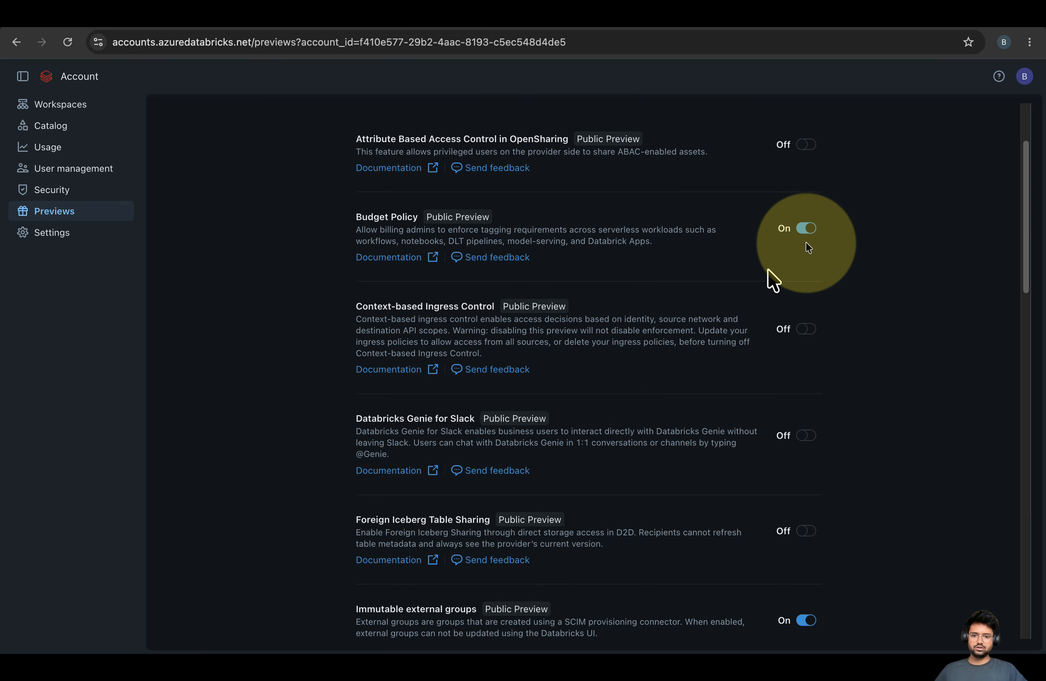
{"action": "scroll", "coordinate": [431, 253], "scroll_direction": "down", "scroll_amount": 5}
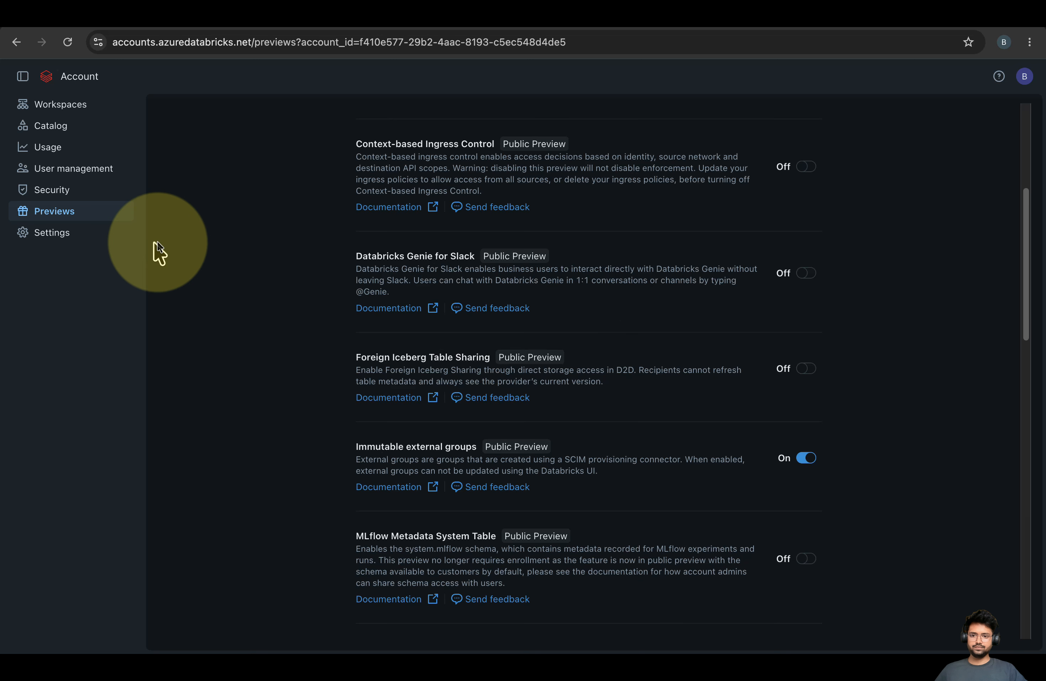
{"action": "left_click", "coordinate": [51, 238]}
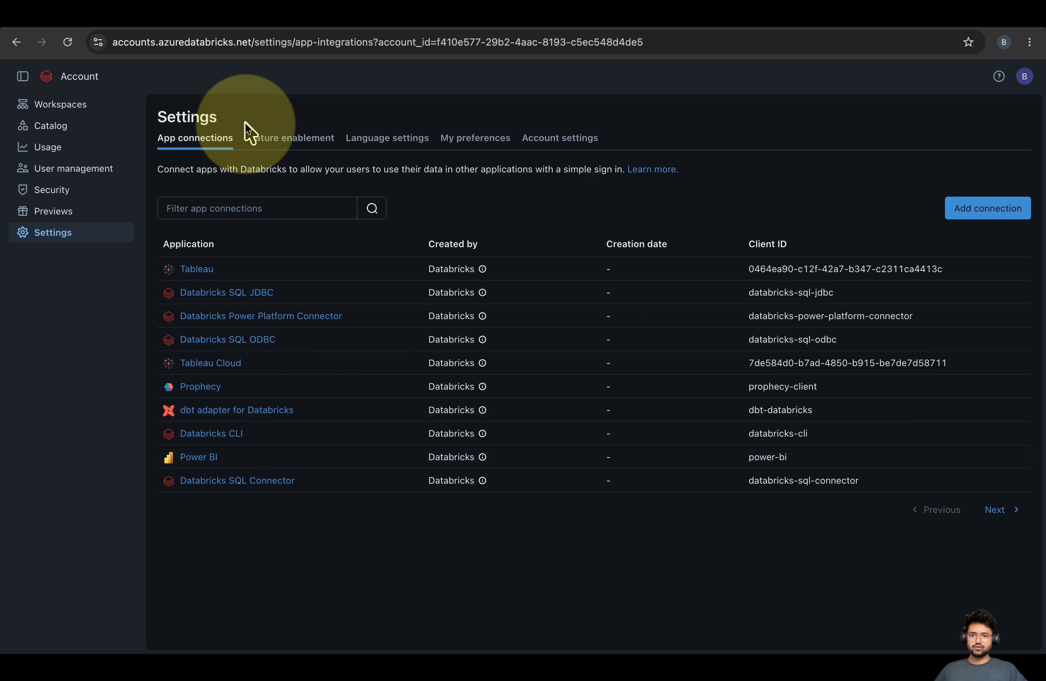
Open the Feature enablement settings and skim the feature list
{"action": "left_click", "coordinate": [297, 141]}
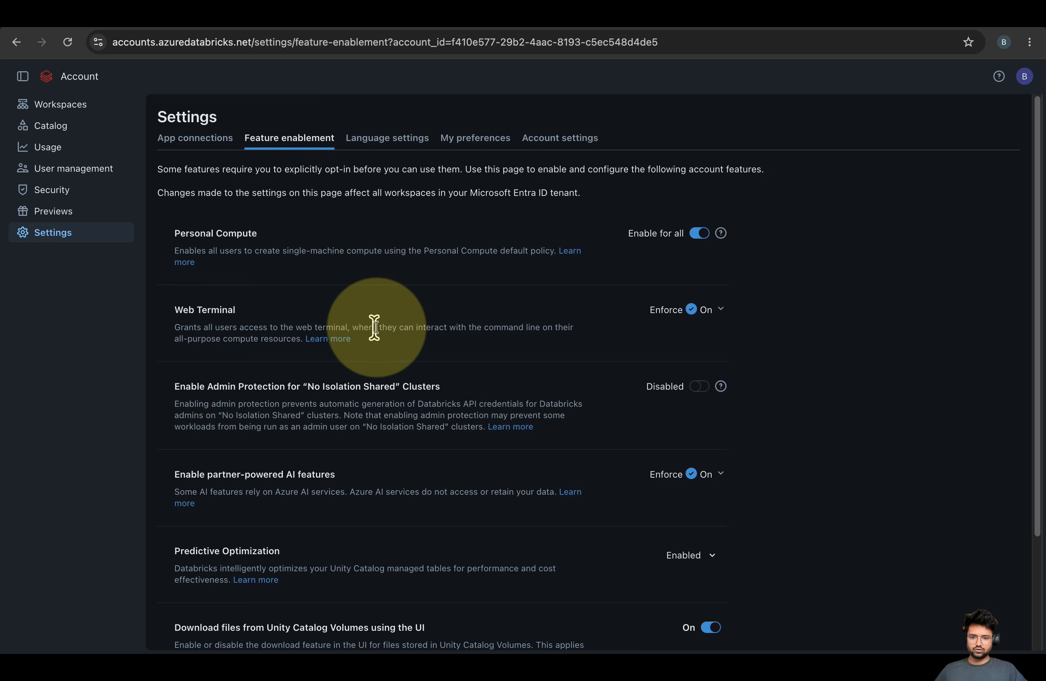
{"action": "scroll", "coordinate": [374, 322], "scroll_direction": "down", "scroll_amount": 1}
{"action": "left_click_drag", "start_coordinate": [249, 358], "coordinate": [457, 369]}
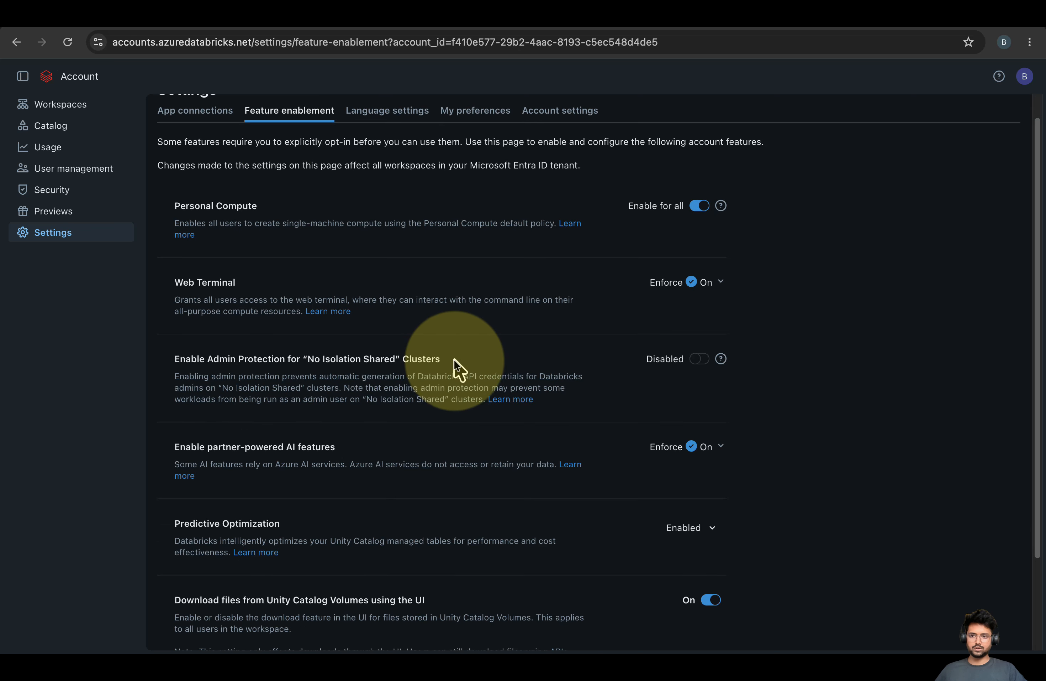
{"action": "scroll", "coordinate": [538, 355], "scroll_direction": "down", "scroll_amount": 4}
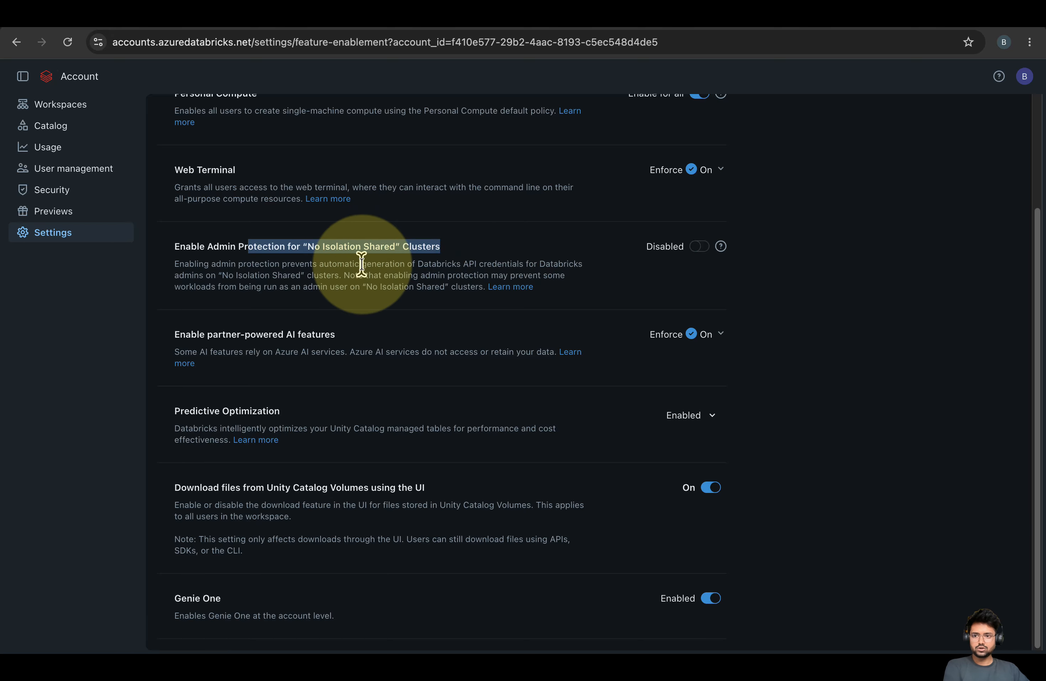
{"action": "scroll", "coordinate": [362, 265], "scroll_direction": "up", "scroll_amount": 5}
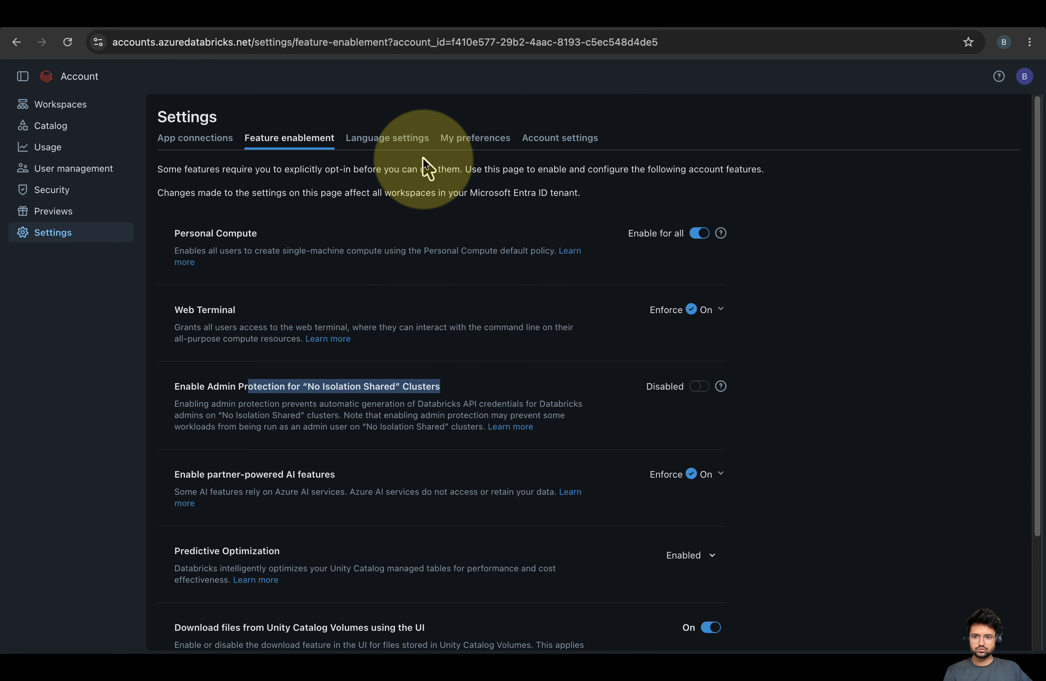
Look through the Language settings, My preferences and Account settings pages
{"action": "left_click", "coordinate": [400, 140]}
{"action": "left_click", "coordinate": [461, 142]}
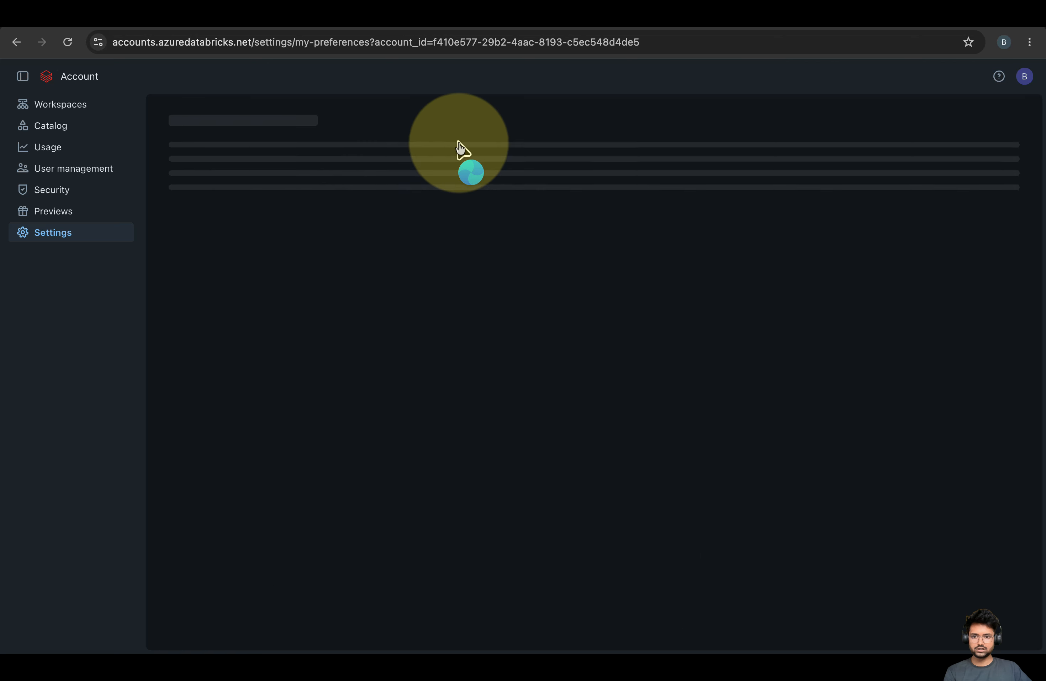
{"action": "left_click", "coordinate": [571, 143]}
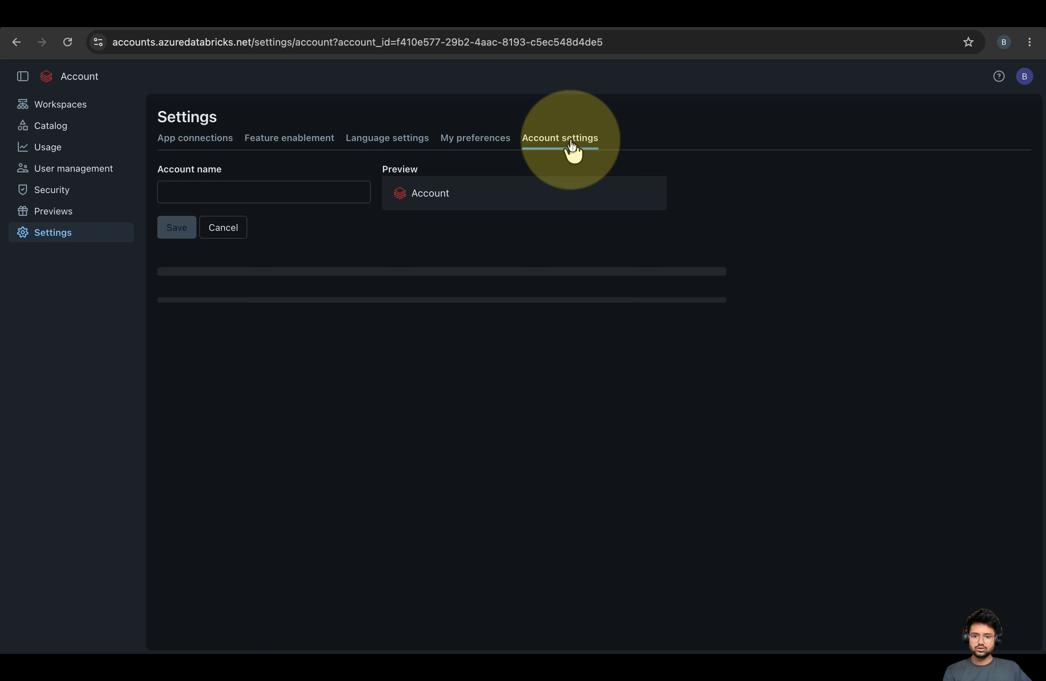
Return to Feature enablement and review Personal Compute, Predictive Optimization and the Unity Catalog Volumes download setting
{"action": "left_click", "coordinate": [326, 143]}
{"action": "scroll", "coordinate": [439, 362], "scroll_direction": "down", "scroll_amount": 2}
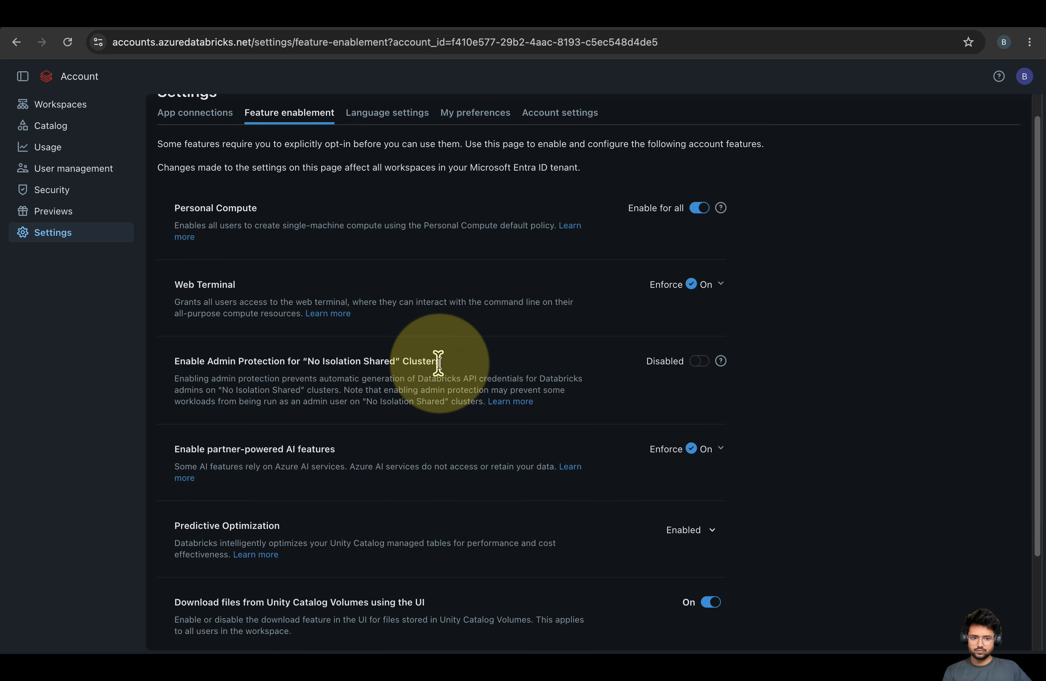
{"action": "scroll", "coordinate": [438, 362], "scroll_direction": "down", "scroll_amount": 2}
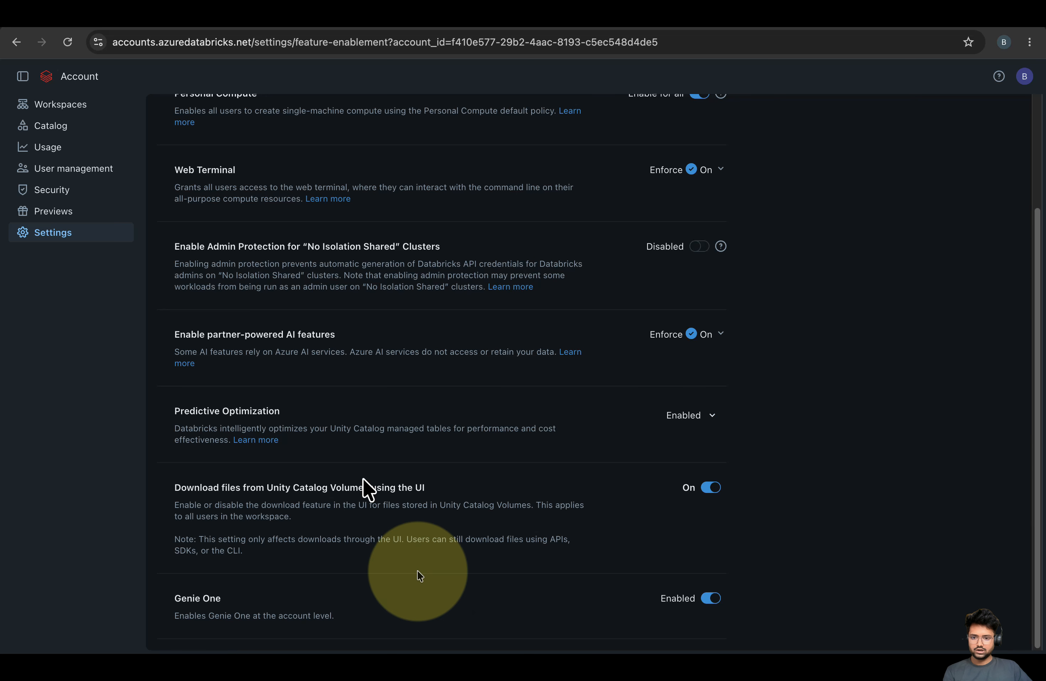
{"action": "scroll", "coordinate": [423, 420], "scroll_direction": "up", "scroll_amount": 5}
{"action": "scroll", "coordinate": [305, 461], "scroll_direction": "down", "scroll_amount": 5}
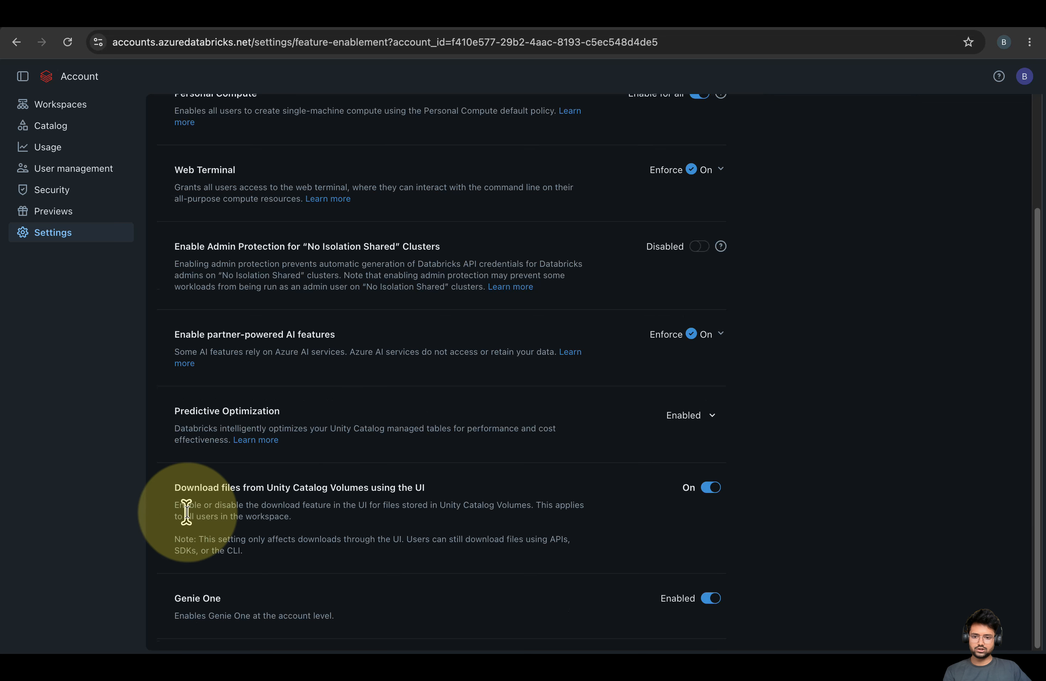
{"action": "left_click_drag", "start_coordinate": [437, 490], "coordinate": [175, 486]}
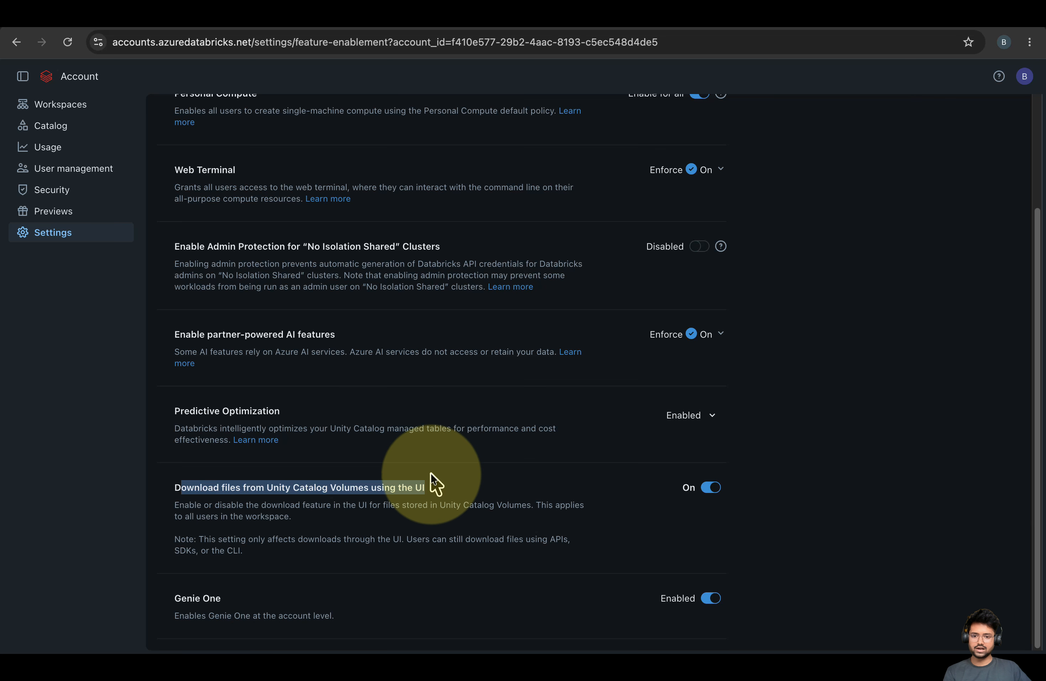
{"action": "left_click", "coordinate": [137, 507]}
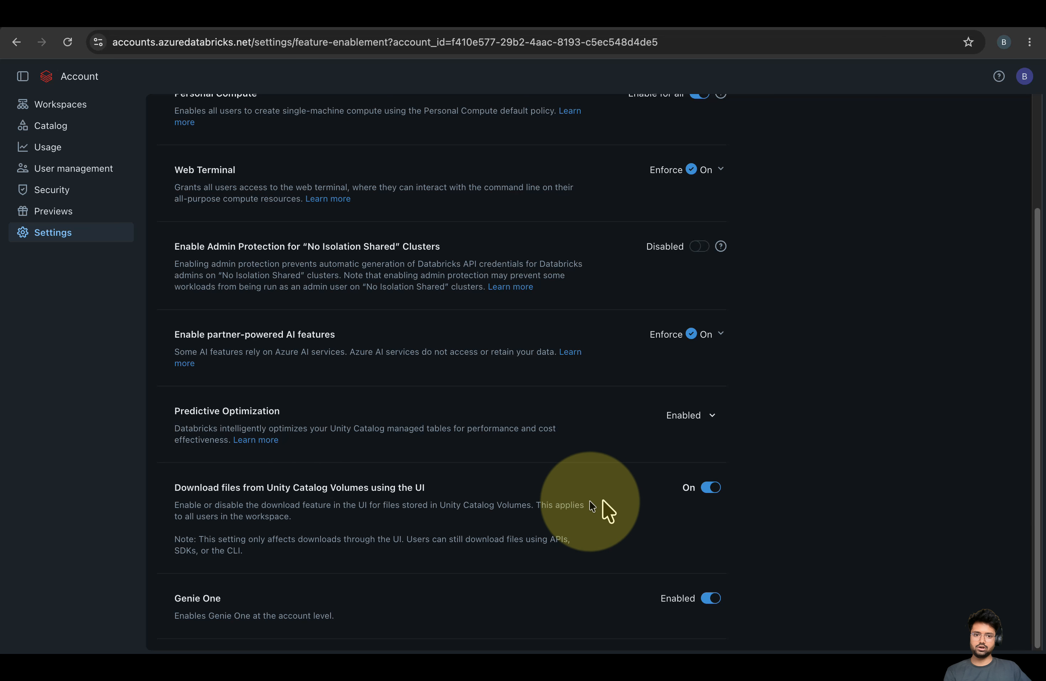
{"action": "scroll", "coordinate": [357, 442], "scroll_direction": "up", "scroll_amount": 3}
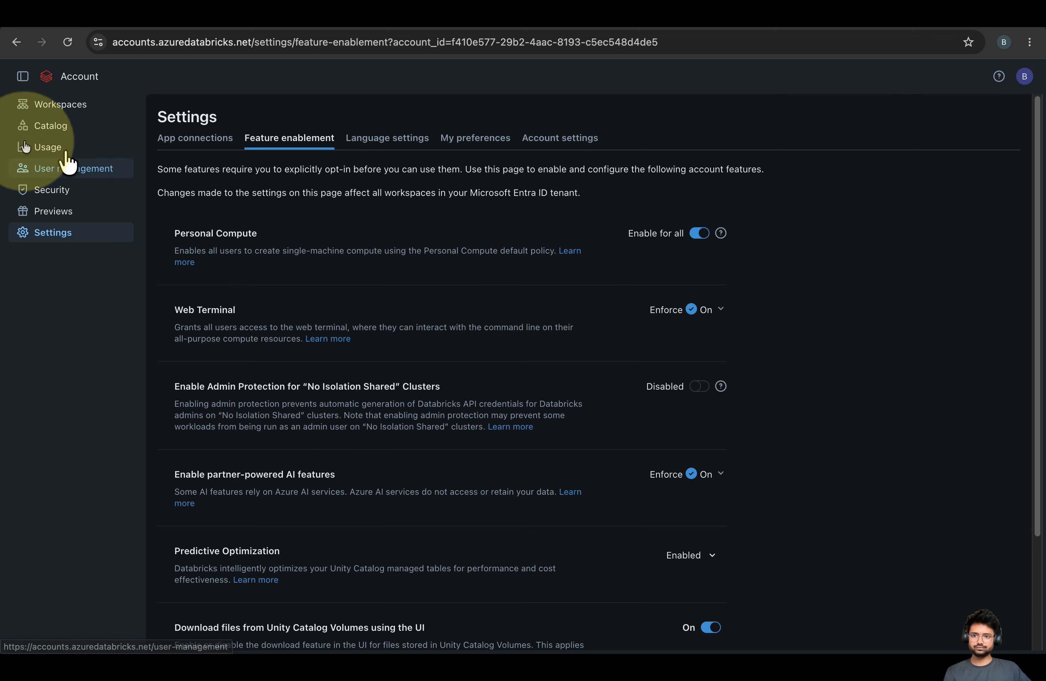
Open metastore_azure_eastus from the account's metastore list and review its attached workspaces
{"action": "left_click", "coordinate": [43, 130]}
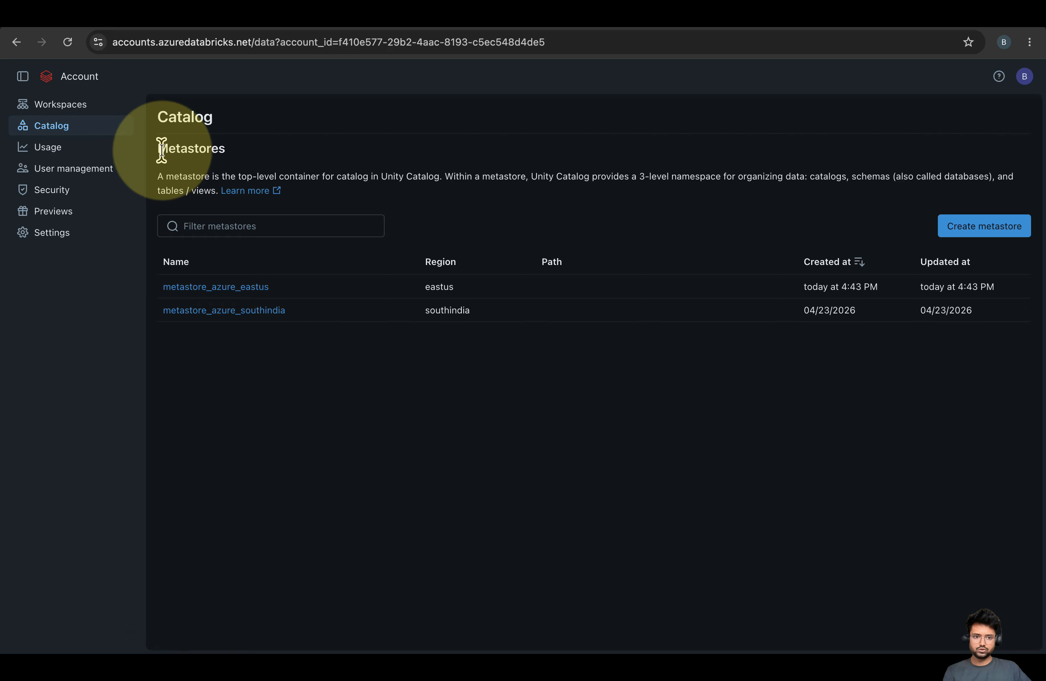
{"action": "left_click_drag", "start_coordinate": [157, 150], "coordinate": [264, 163]}
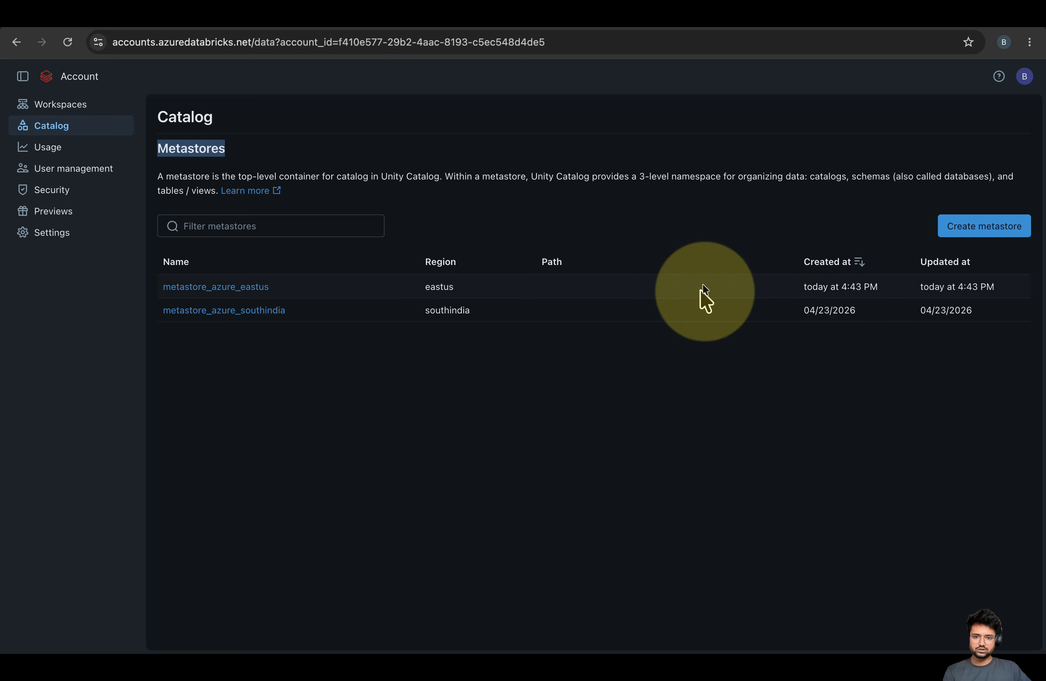
{"action": "left_click", "coordinate": [477, 290]}
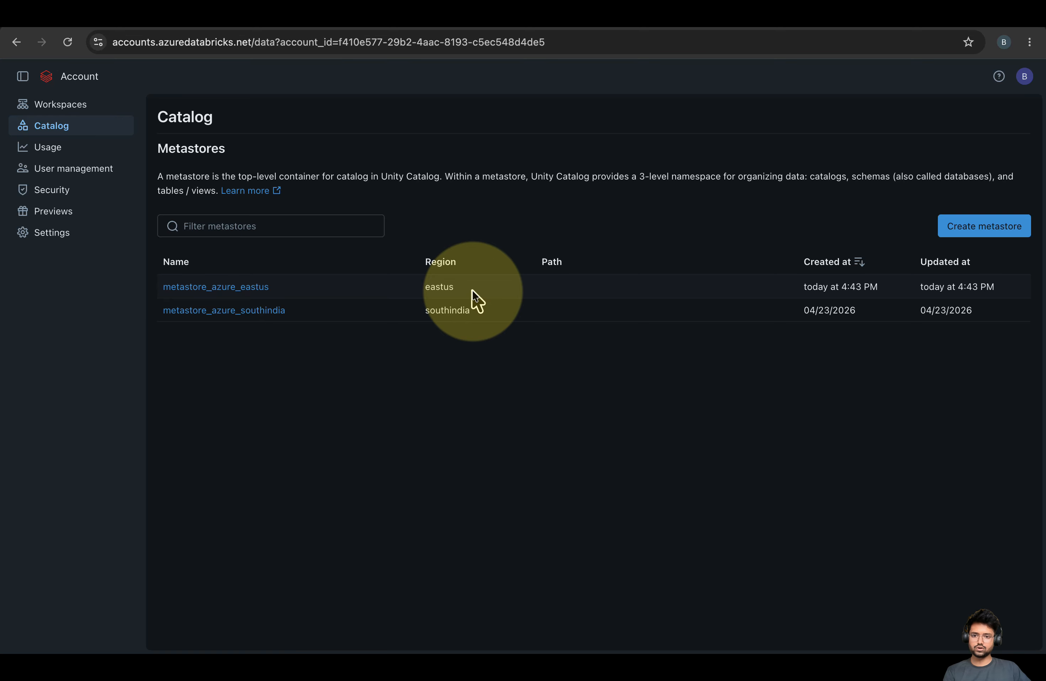
{"action": "left_click", "coordinate": [216, 287]}
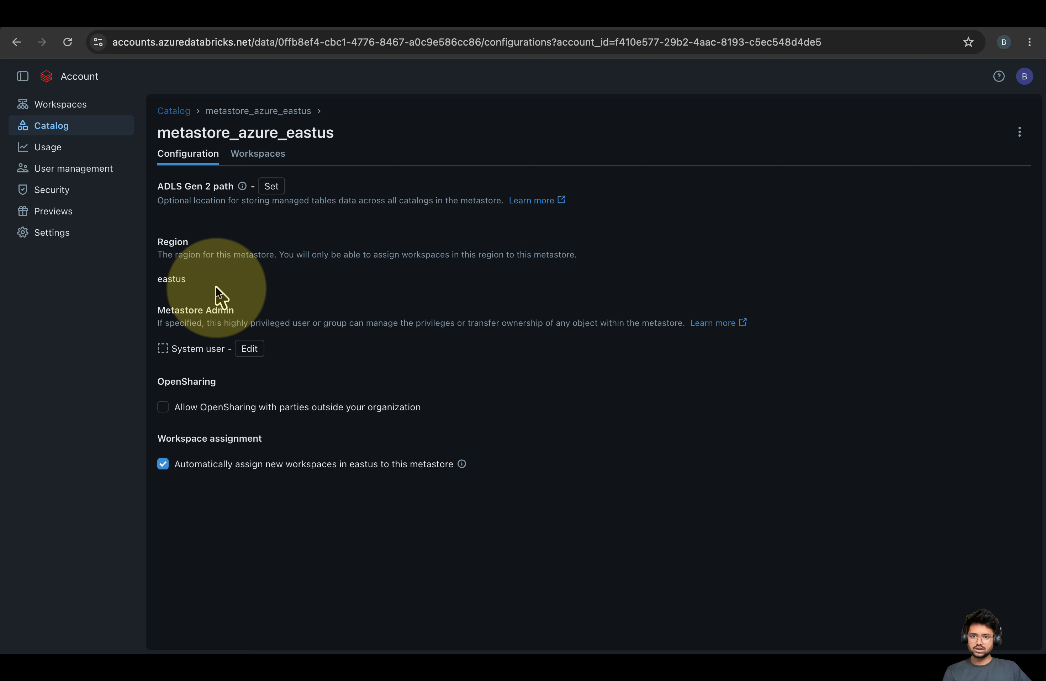
{"action": "left_click", "coordinate": [264, 155]}
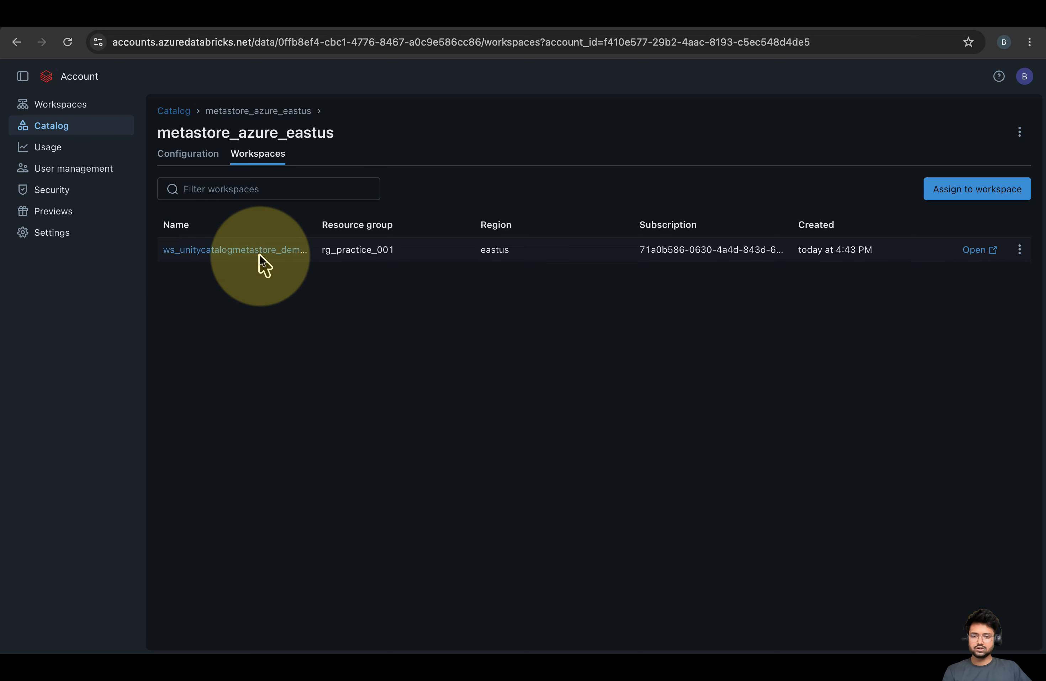
Uncheck automatic assignment of new eastus workspaces in the configuration and confirm Disable
{"action": "left_click", "coordinate": [186, 155]}
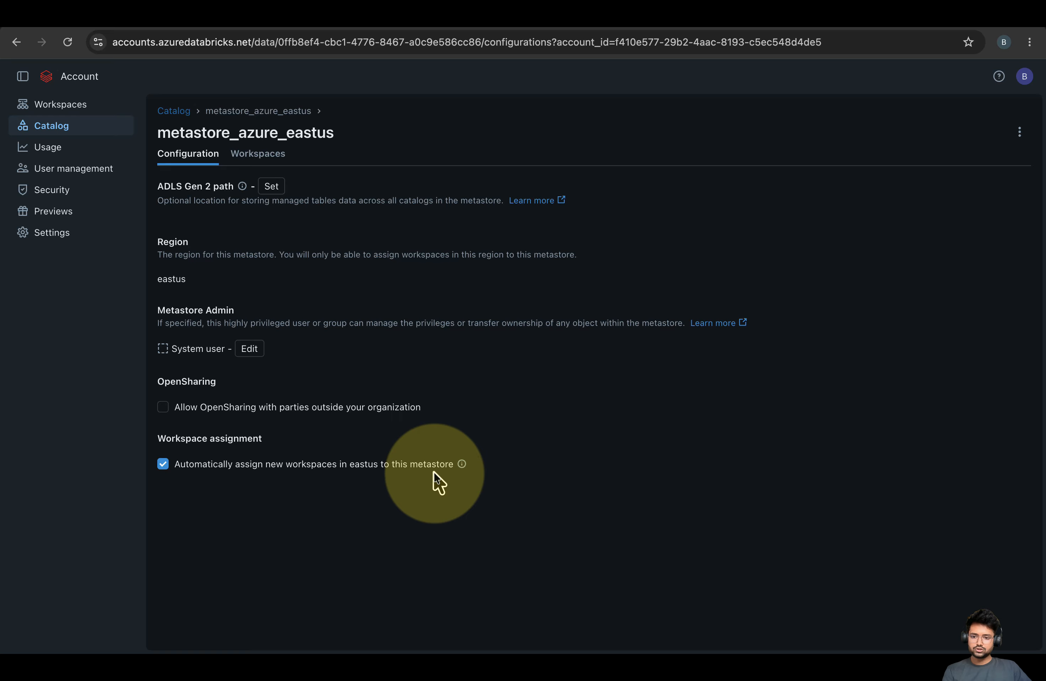
{"action": "left_click", "coordinate": [163, 464]}
{"action": "left_click", "coordinate": [642, 395]}
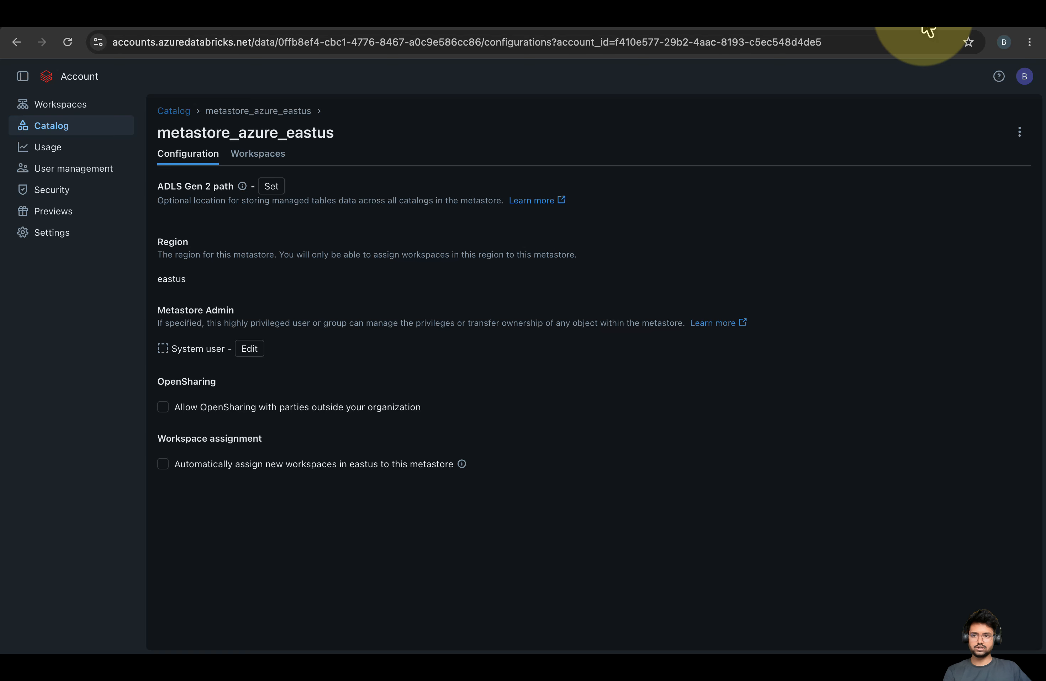
From resource group rg_practice_001, search the Marketplace for 'azure databricks'
{"action": "left_click", "coordinate": [138, 22]}
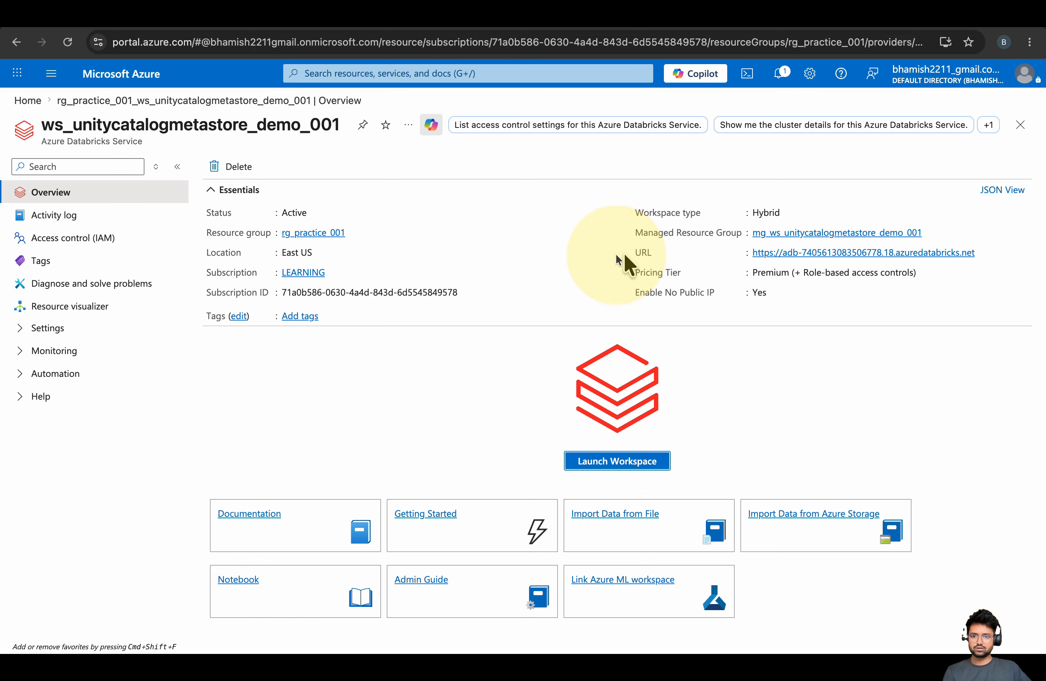
{"action": "left_click", "coordinate": [337, 234]}
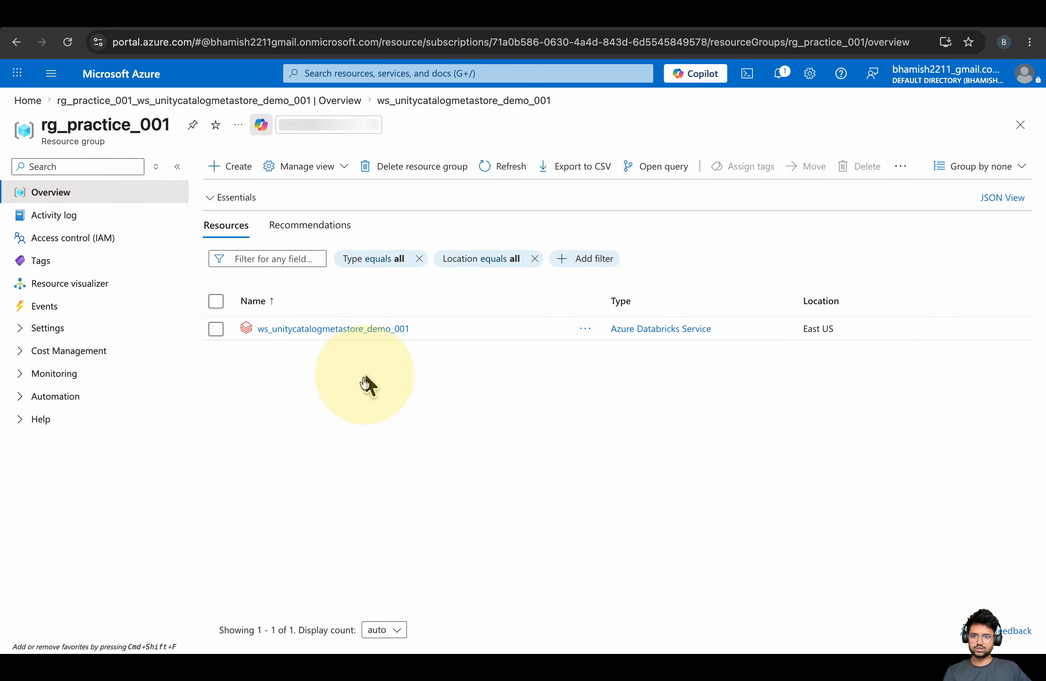
{"action": "left_click", "coordinate": [229, 170]}
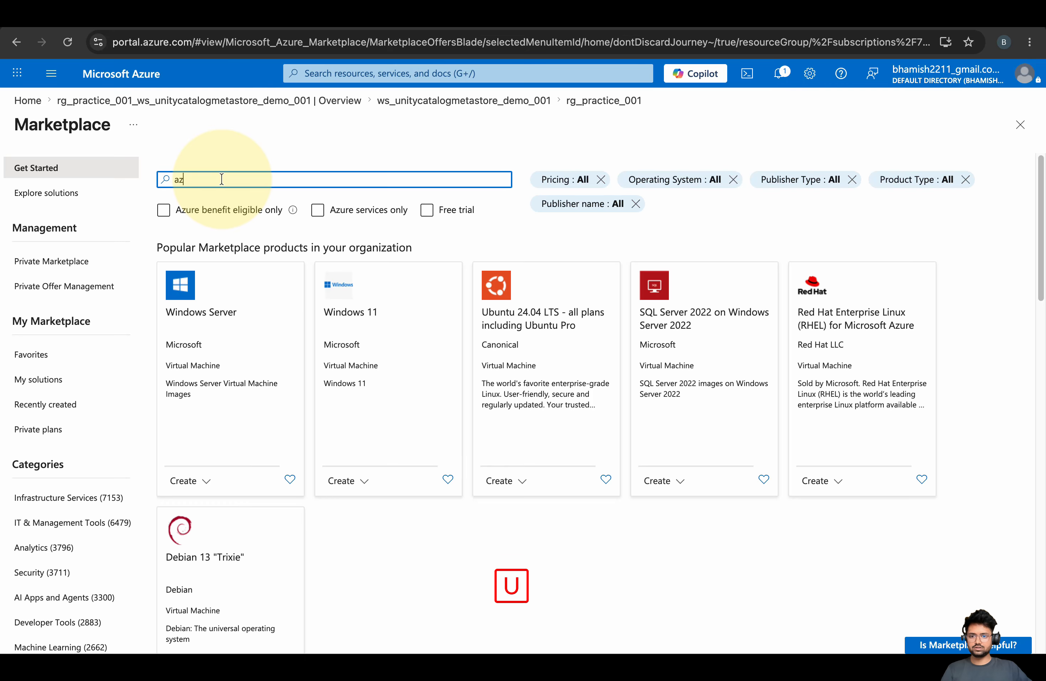
{"action": "type", "text": "azure databricks"}
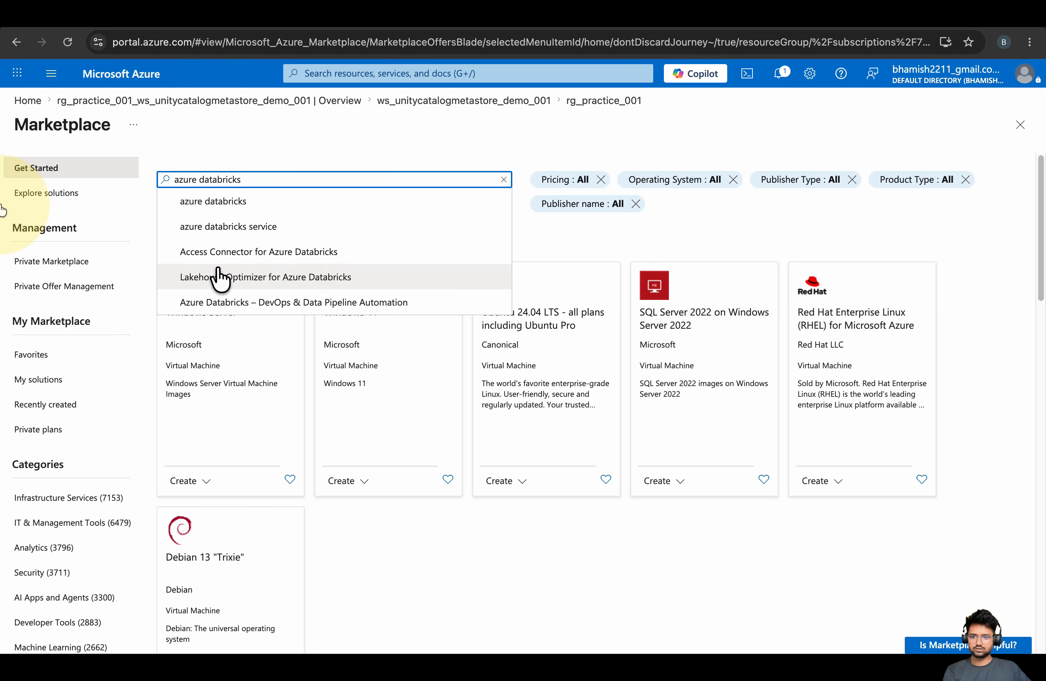
{"action": "key", "text": "Return"}
{"action": "scroll", "coordinate": [261, 296], "scroll_direction": "down", "scroll_amount": 1}
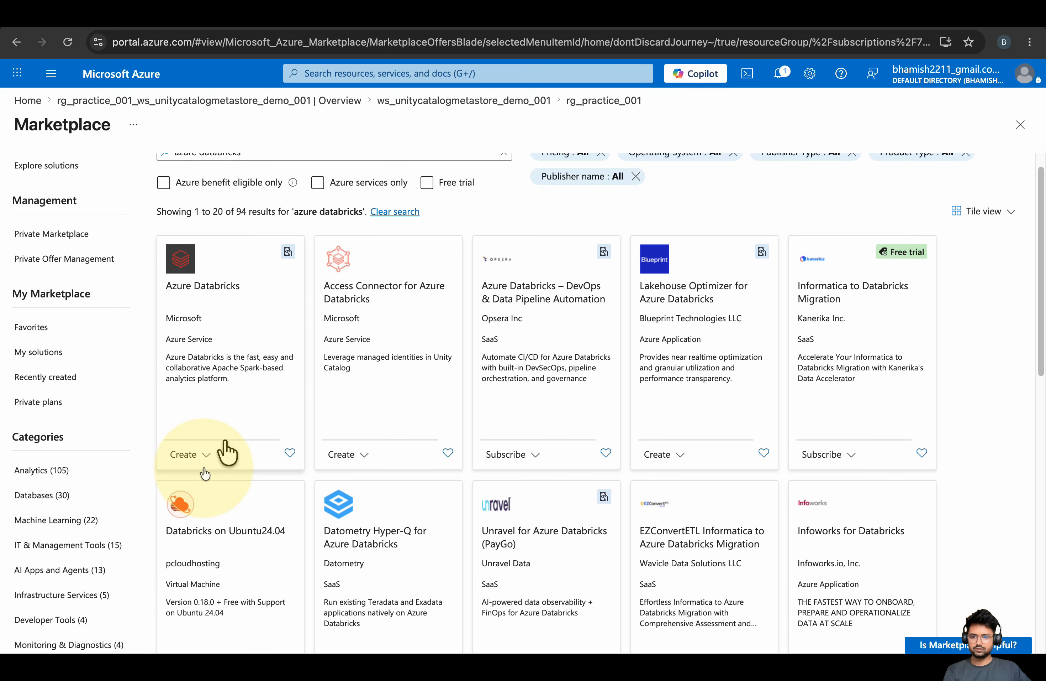
{"action": "scroll", "coordinate": [205, 458], "scroll_direction": "down", "scroll_amount": 3}
Choose Create > Azure Databricks, name the workspace ws_test_uc_check_001 and set its type to Hybrid
{"action": "left_click", "coordinate": [188, 332]}
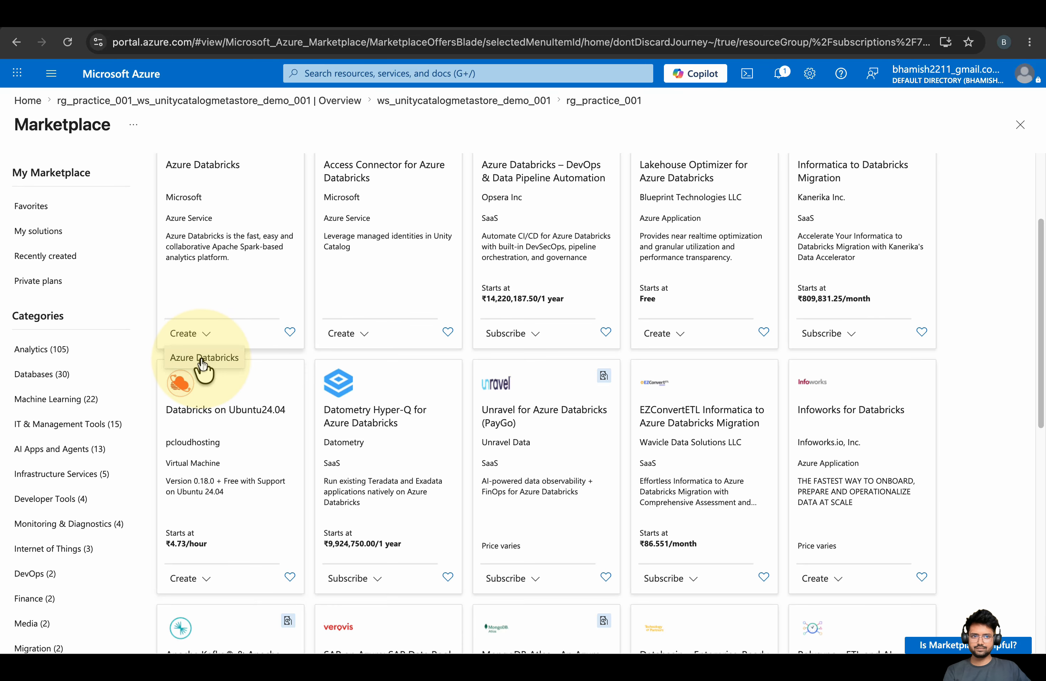
{"action": "left_click", "coordinate": [200, 358]}
{"action": "scroll", "coordinate": [255, 310], "scroll_direction": "down", "scroll_amount": 1}
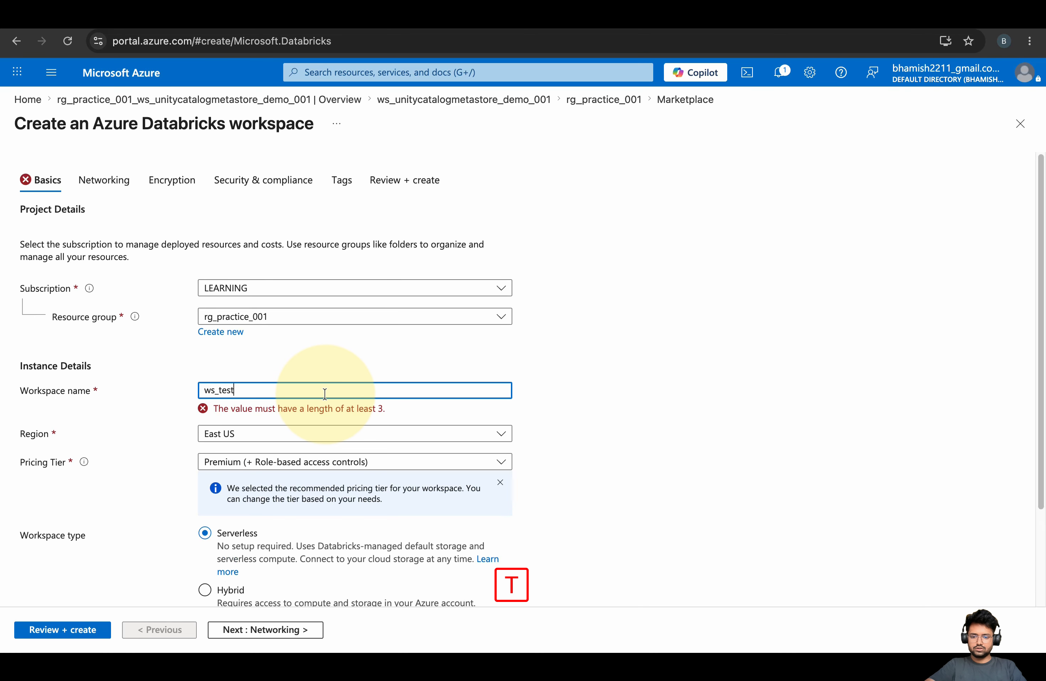
{"action": "type", "text": "_uc"}
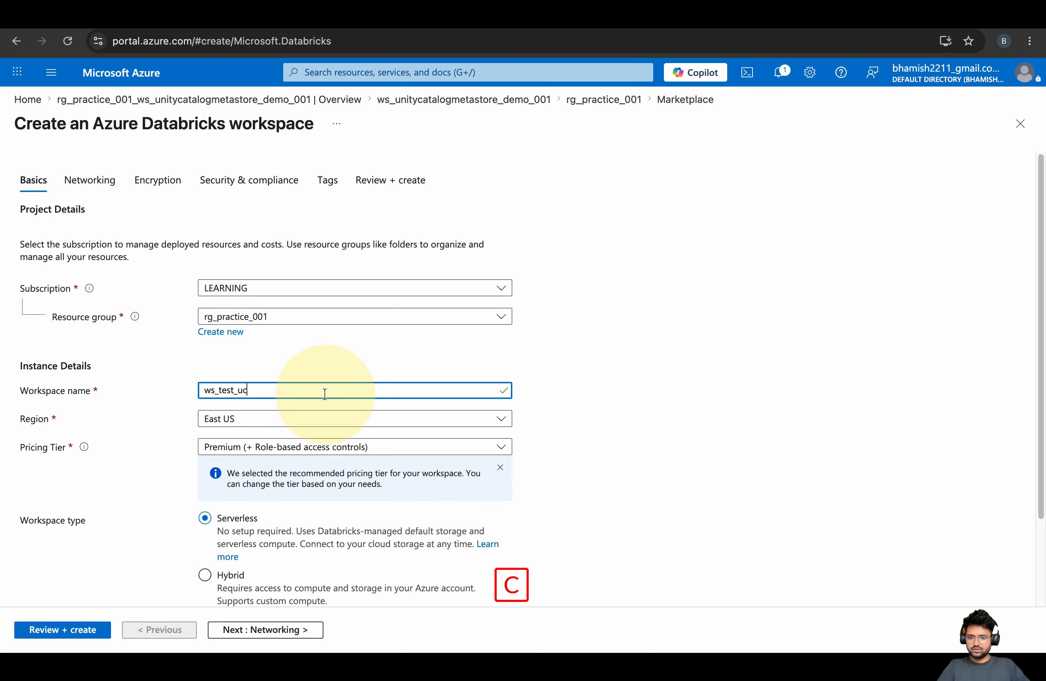
{"action": "type", "text": "001"}
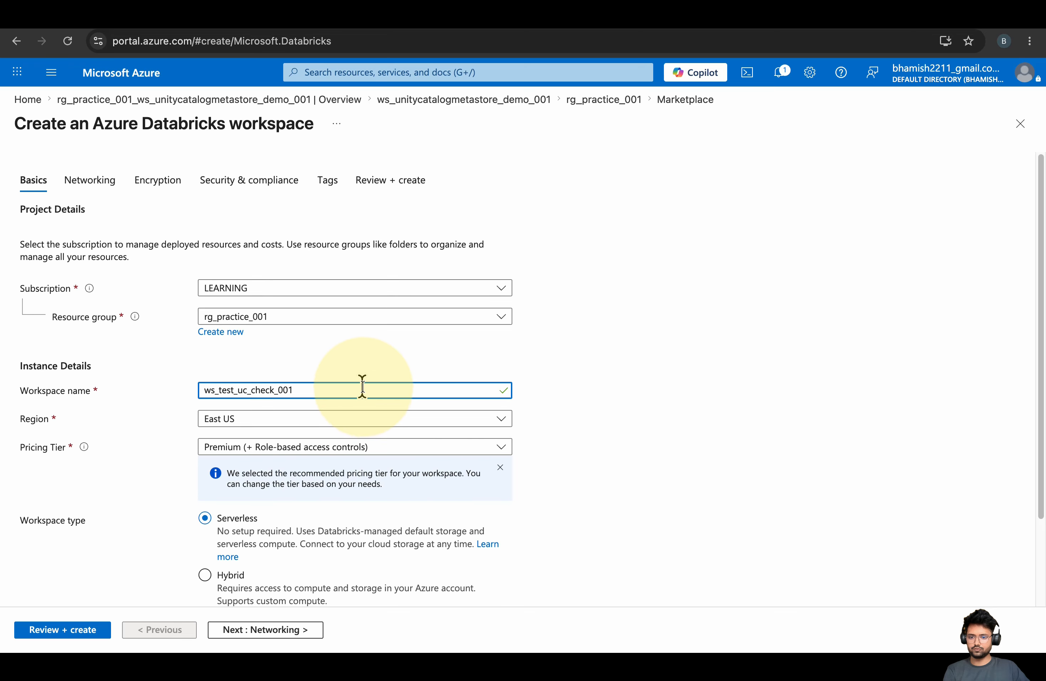
{"action": "scroll", "coordinate": [450, 423], "scroll_direction": "down", "scroll_amount": 1}
{"action": "left_click", "coordinate": [243, 554]}
{"action": "scroll", "coordinate": [530, 496], "scroll_direction": "down", "scroll_amount": 3}
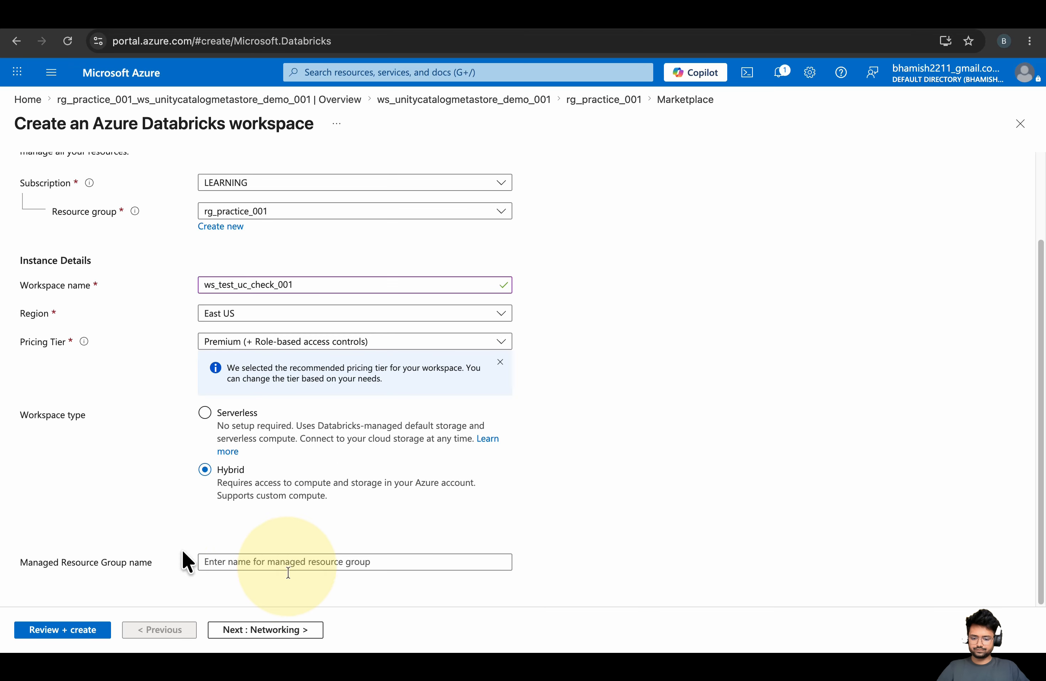
Set the managed resource group to mg_ws_test_uc_check_001, copied from the workspace name
{"action": "left_click_drag", "start_coordinate": [306, 283], "coordinate": [203, 283]}
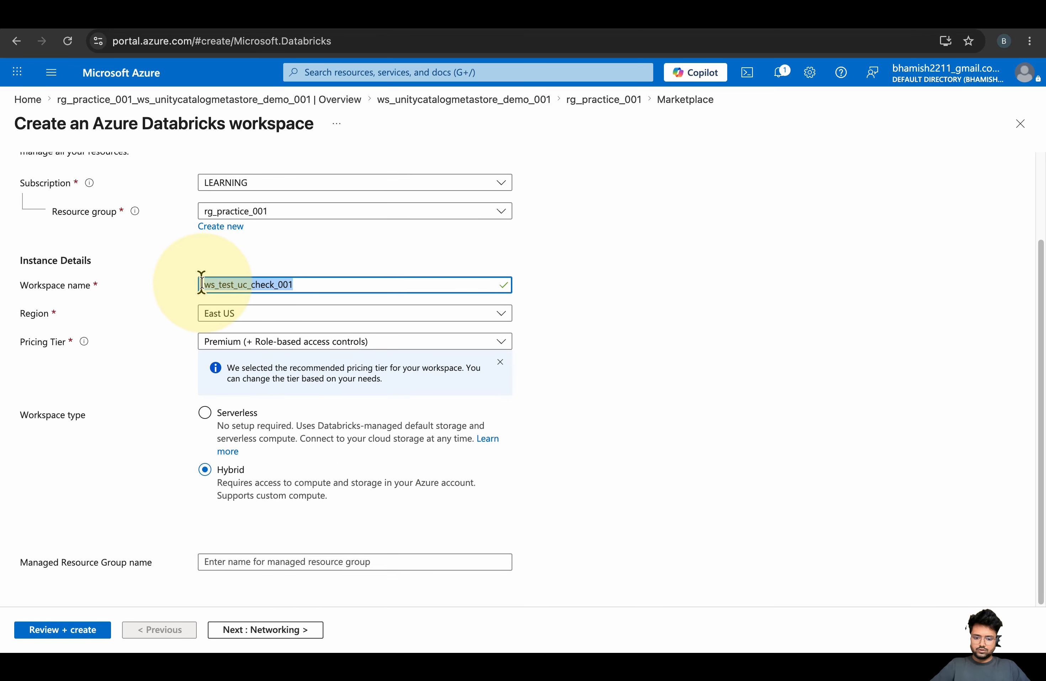
{"action": "key", "text": "super+c"}
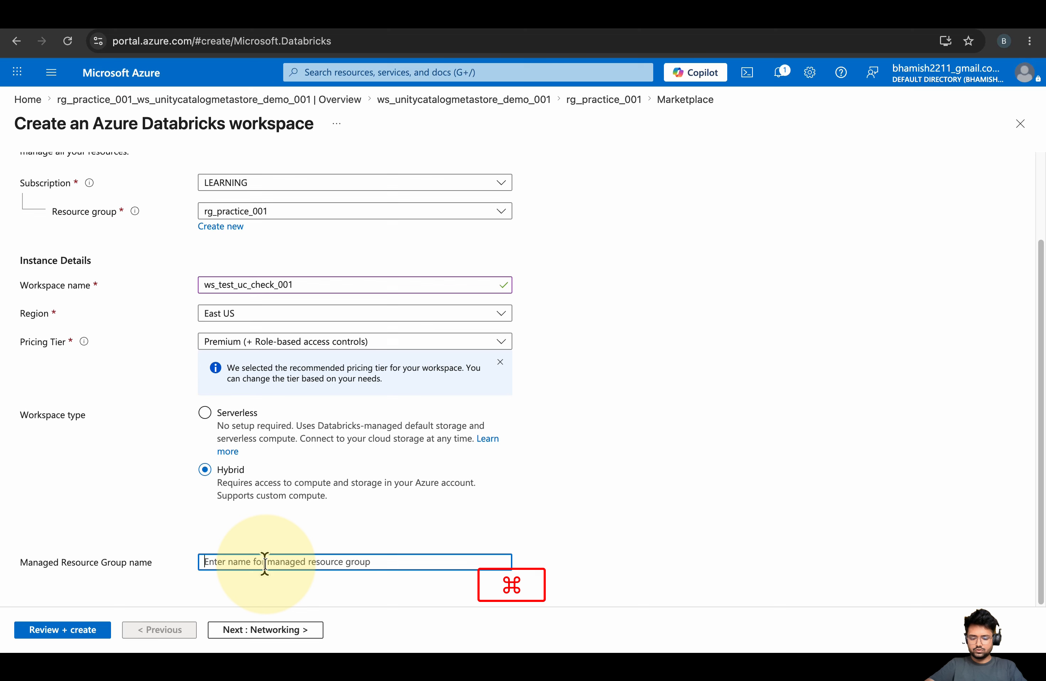
{"action": "key", "text": "super+v"}
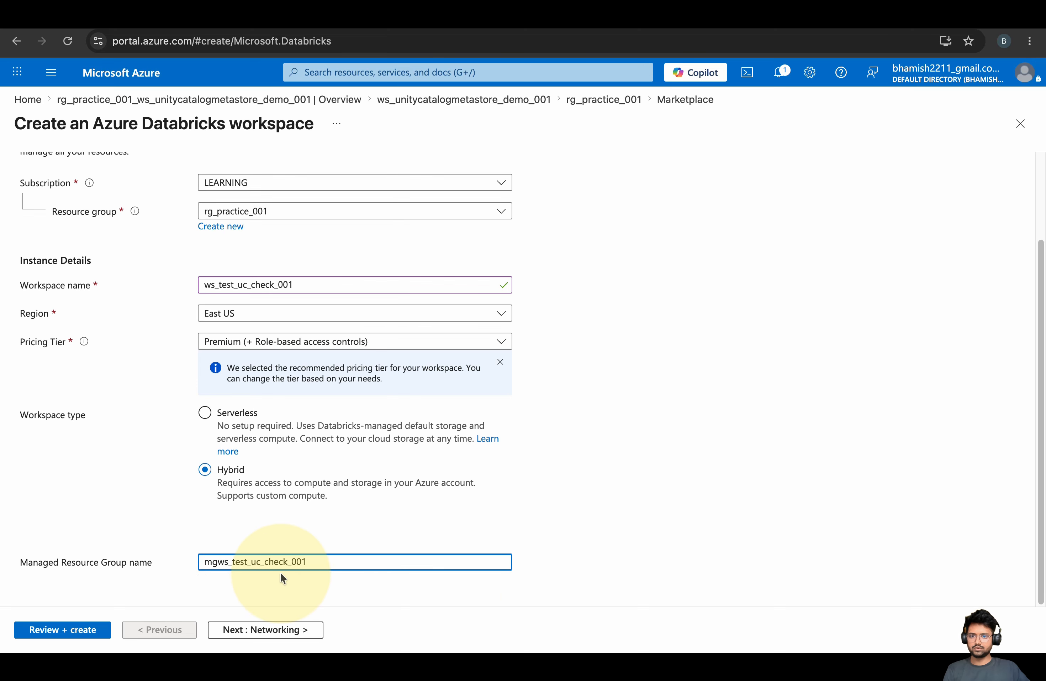
{"action": "type", "text": "mg_"}
{"action": "scroll", "coordinate": [456, 437], "scroll_direction": "up", "scroll_amount": 3}
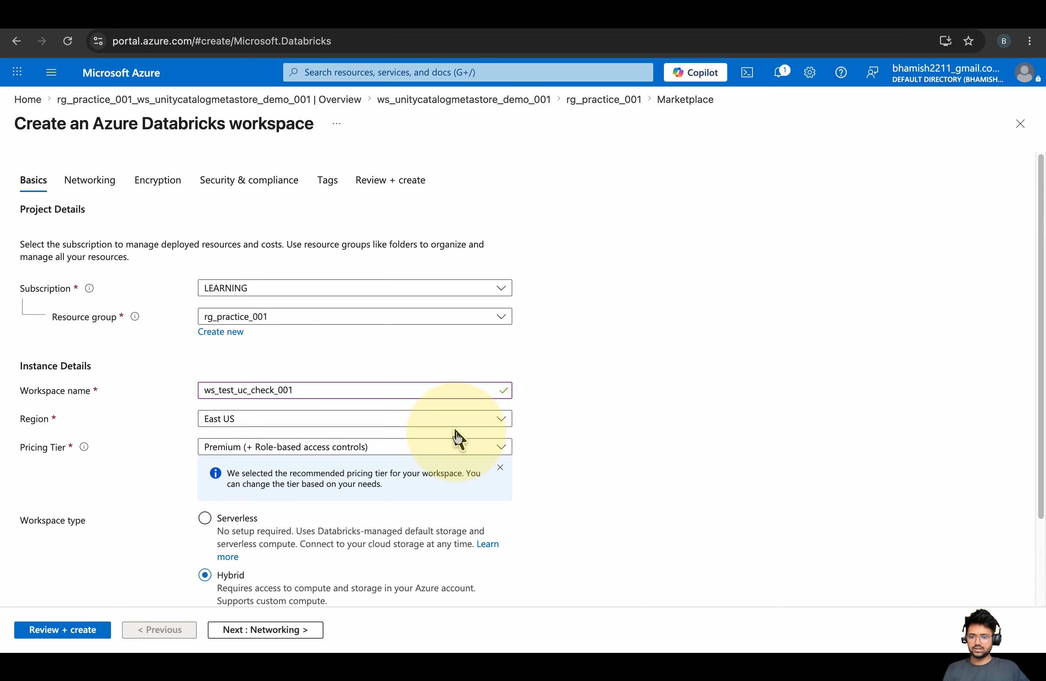
{"action": "scroll", "coordinate": [456, 437], "scroll_direction": "down", "scroll_amount": 3}
Advance through Networking, Encryption, Security and Tags to the Review + create summary
{"action": "left_click", "coordinate": [286, 633]}
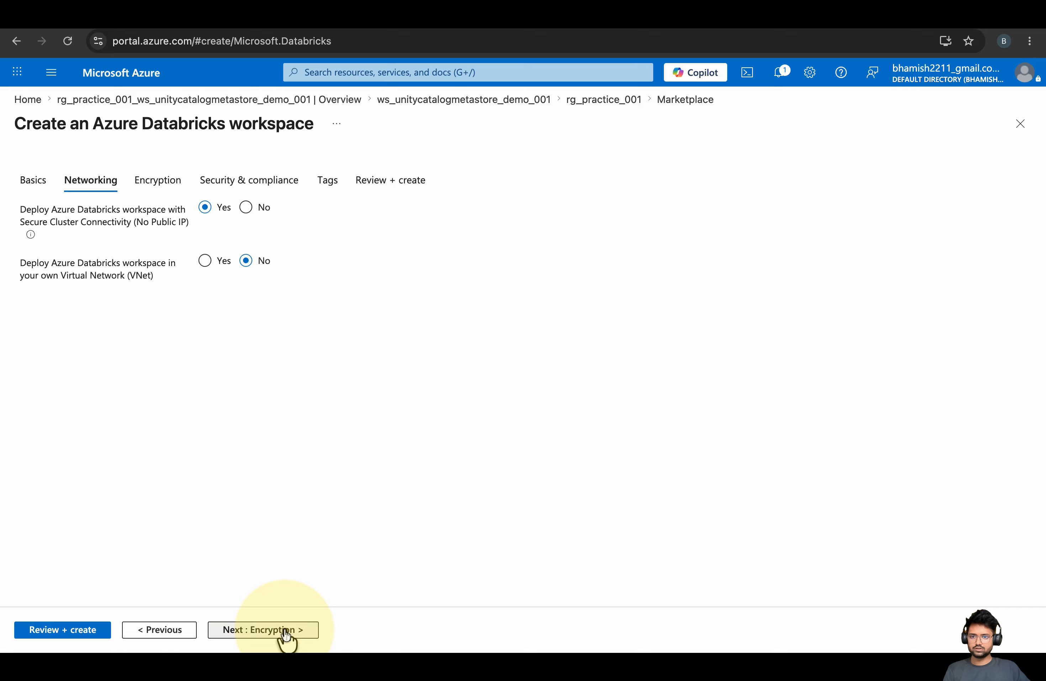
{"action": "left_click", "coordinate": [287, 633]}
{"action": "left_click", "coordinate": [280, 632]}
{"action": "left_click", "coordinate": [283, 632]}
{"action": "left_click", "coordinate": [285, 632]}
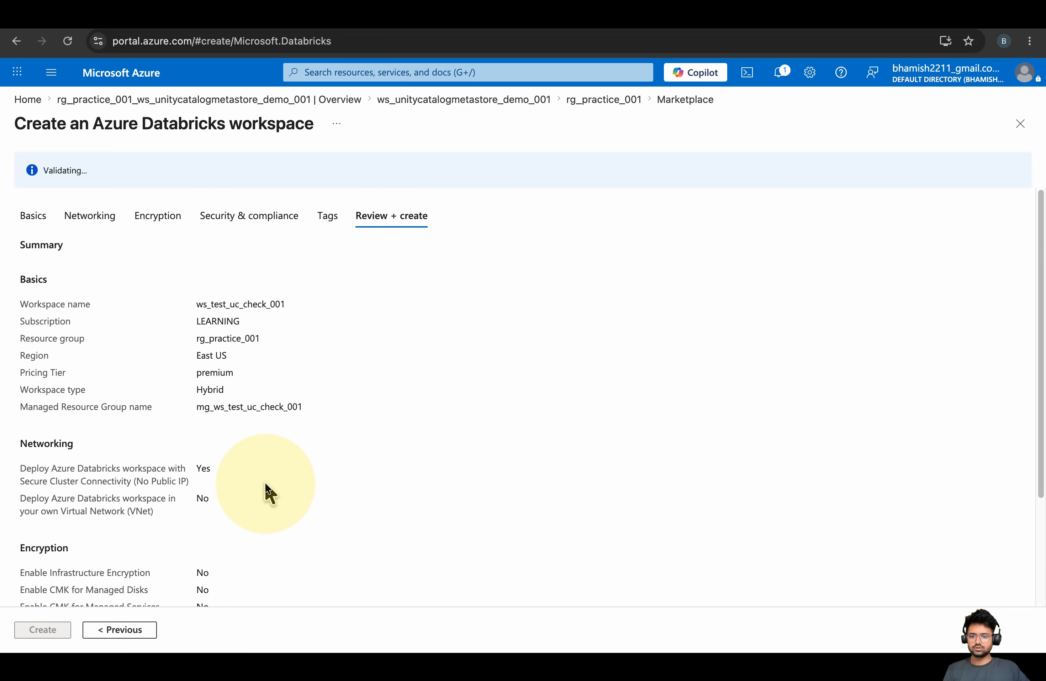
Let the ws_test_uc_check_001 deployment complete, then go to the new workspace resource
{"action": "scroll", "coordinate": [267, 492], "scroll_direction": "down", "scroll_amount": 3}
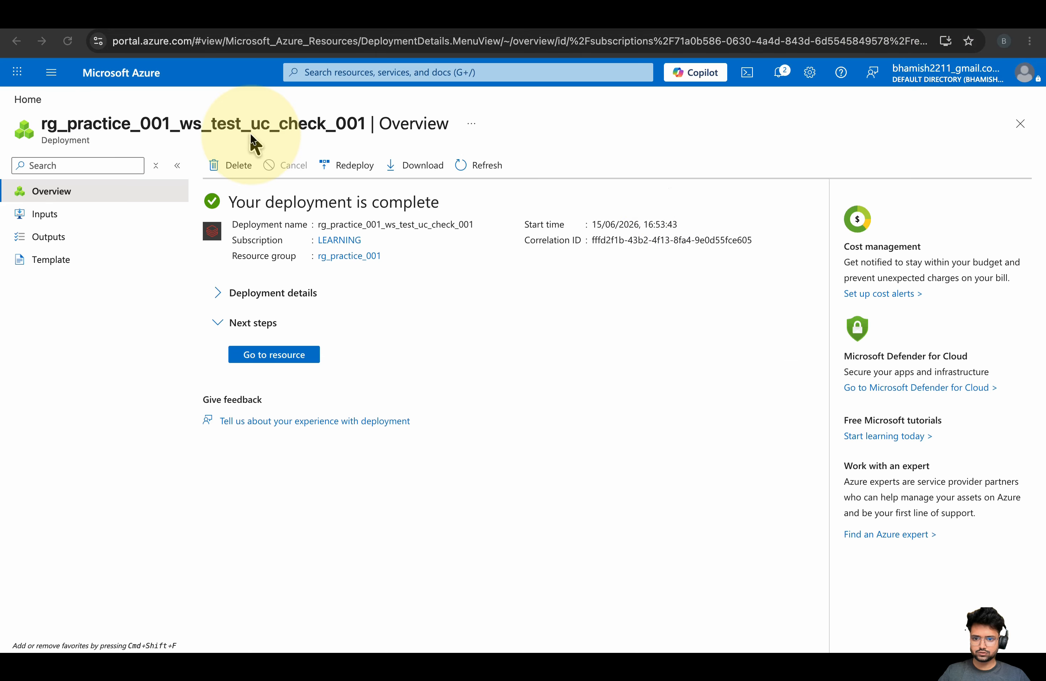
{"action": "left_click", "coordinate": [261, 354]}
Launch the ws_test_uc_check_001 workspace and sign in with the already signed-in account
{"action": "left_click", "coordinate": [613, 462]}
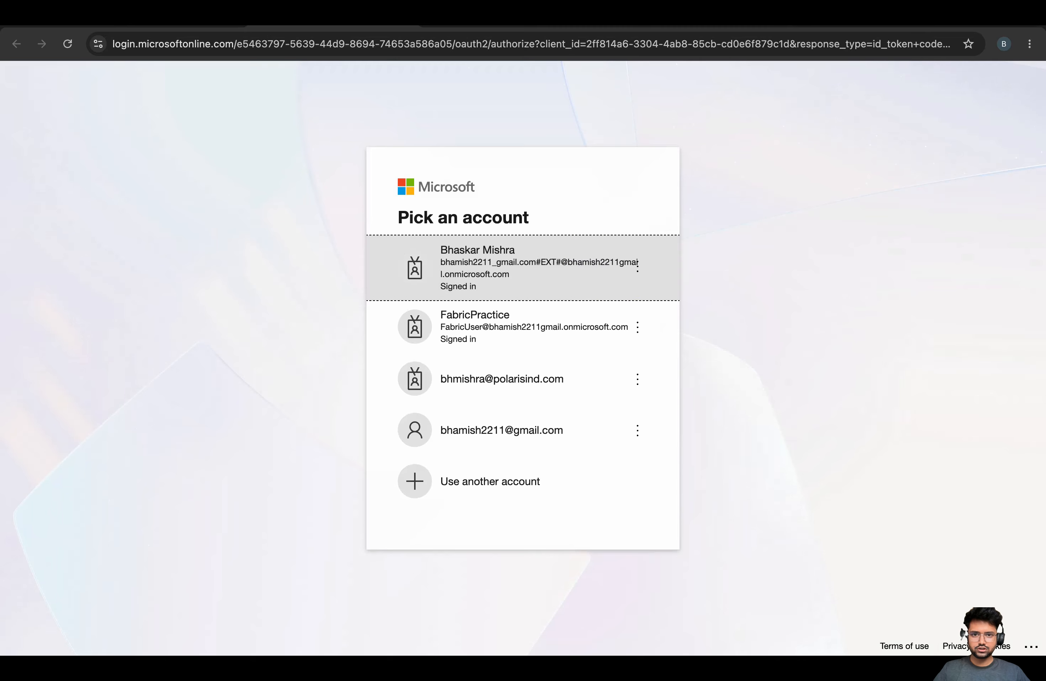
{"action": "left_click", "coordinate": [453, 20]}
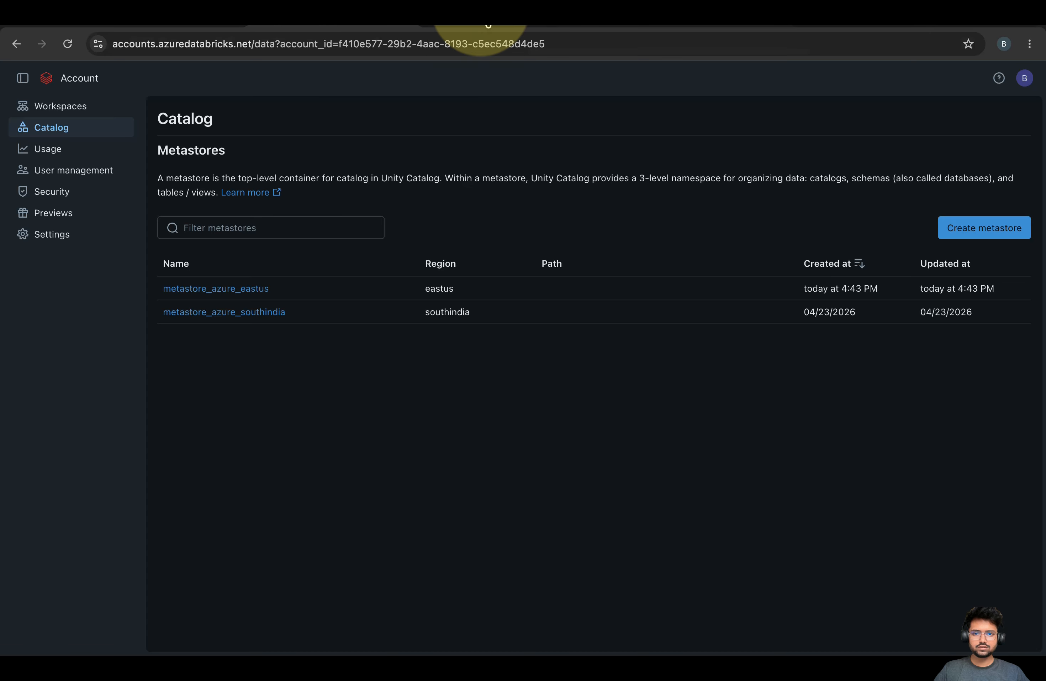
{"action": "left_click", "coordinate": [481, 9]}
{"action": "left_click", "coordinate": [502, 306]}
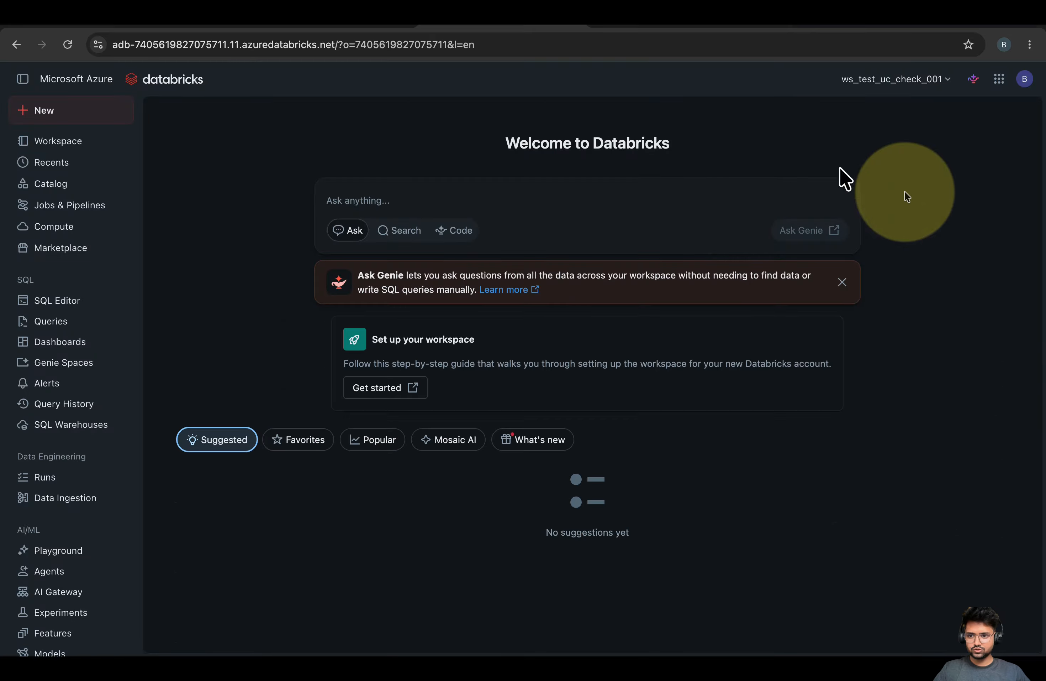
Compare catalogs: ws_test_uc_check_001 has only hive_metastore and samples, the demo workspace has its own catalog
{"action": "left_click", "coordinate": [49, 184]}
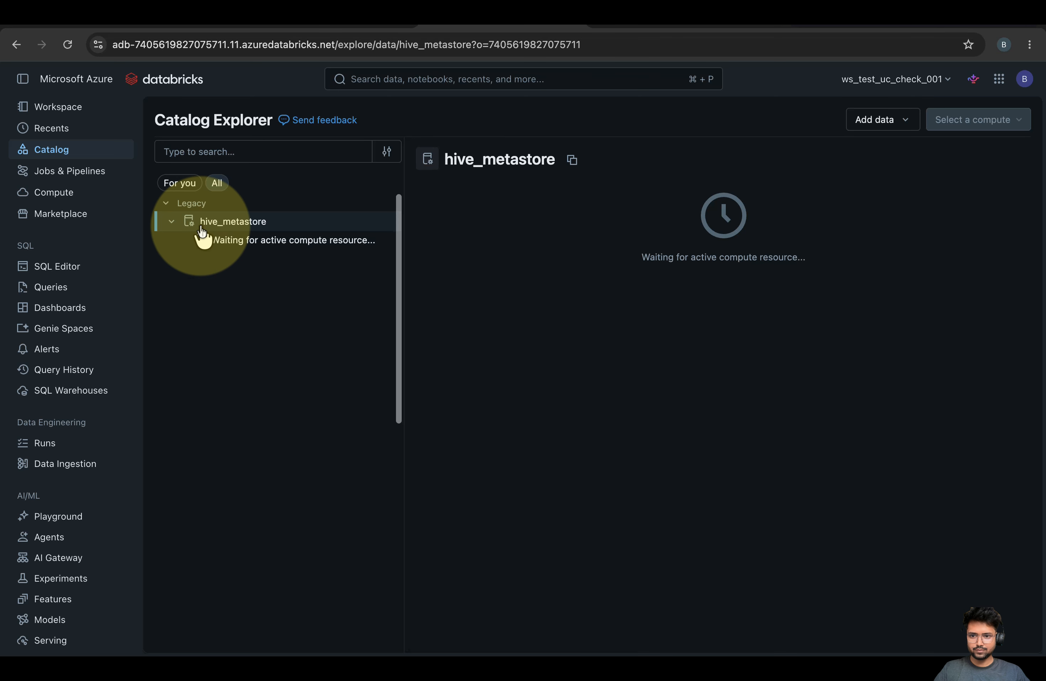
{"action": "left_click", "coordinate": [171, 222]}
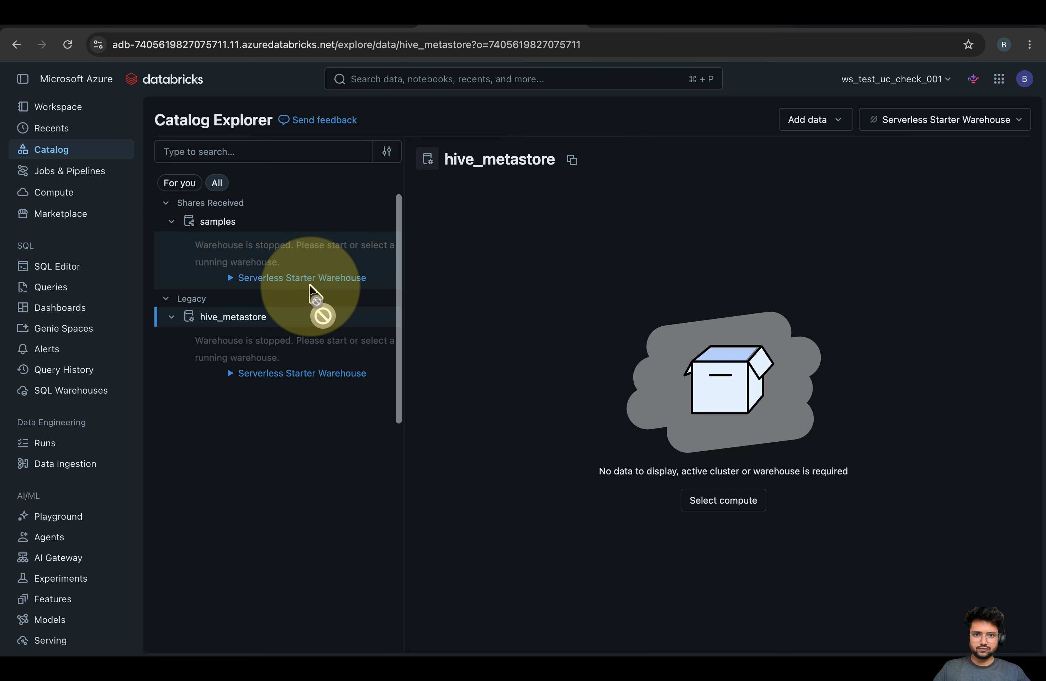
{"action": "left_click", "coordinate": [653, 29]}
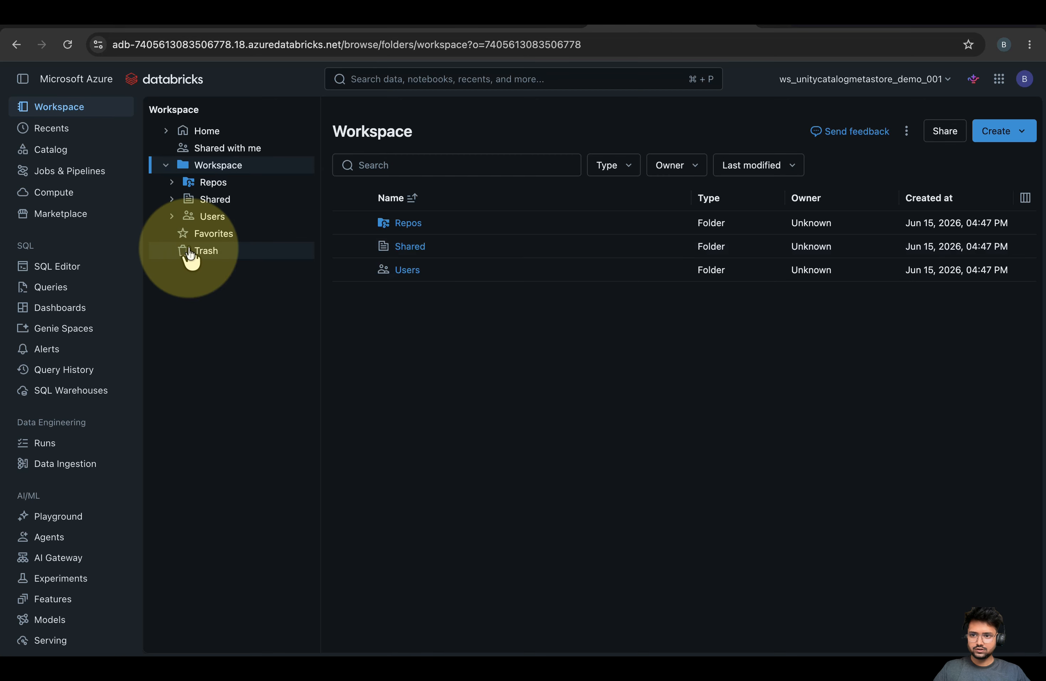
{"action": "left_click", "coordinate": [52, 152]}
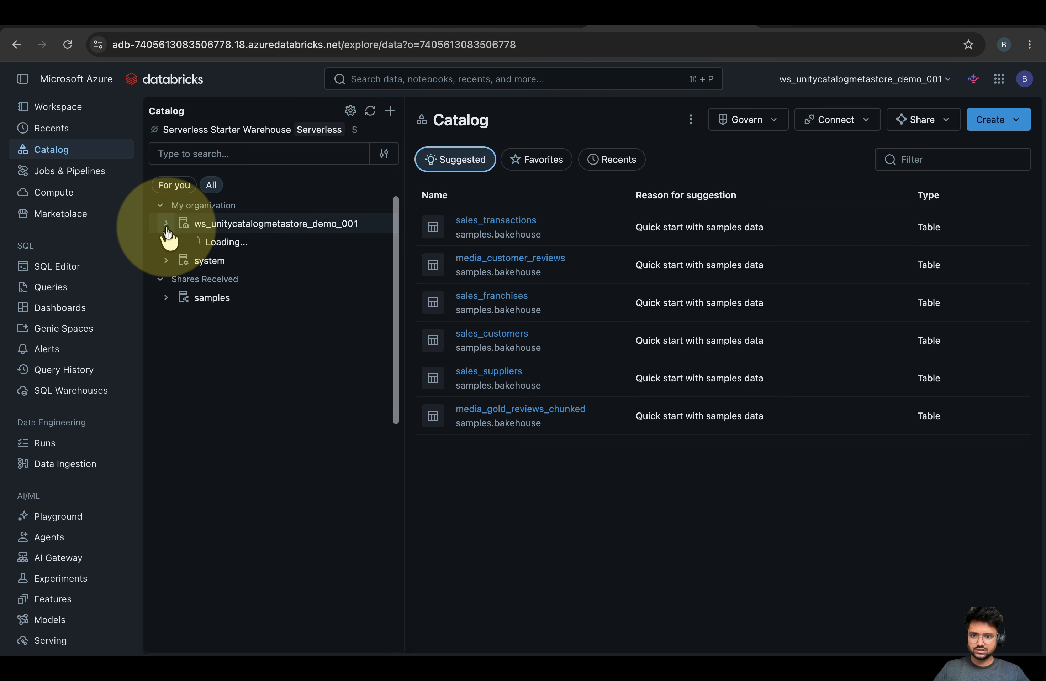
{"action": "mouse_move", "coordinate": [248, 232]}
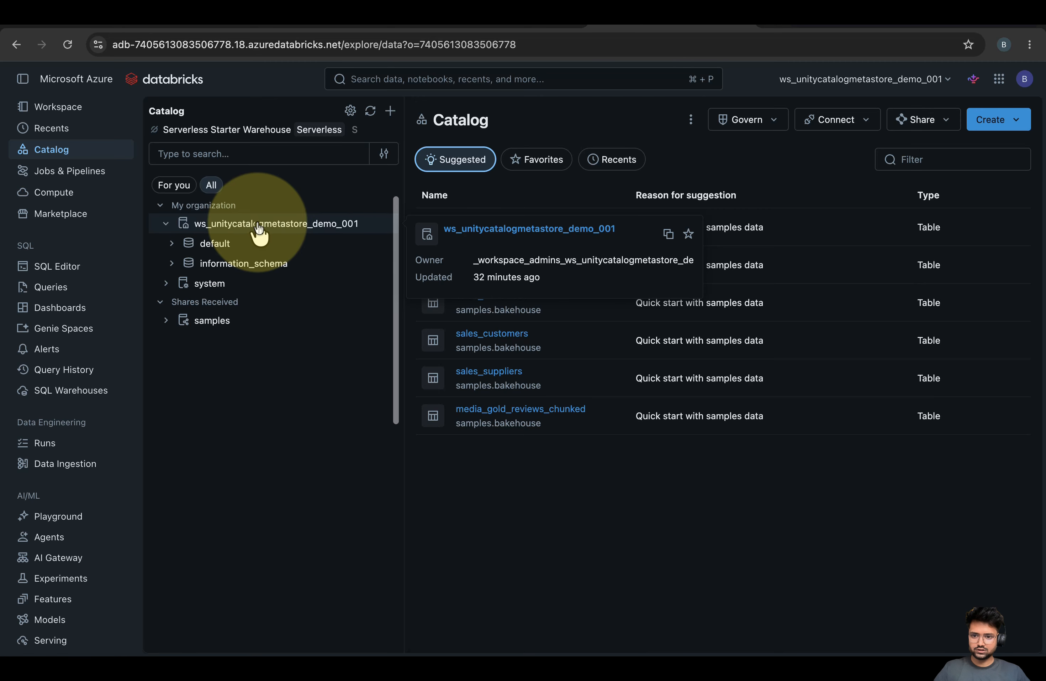
{"action": "left_click", "coordinate": [165, 285]}
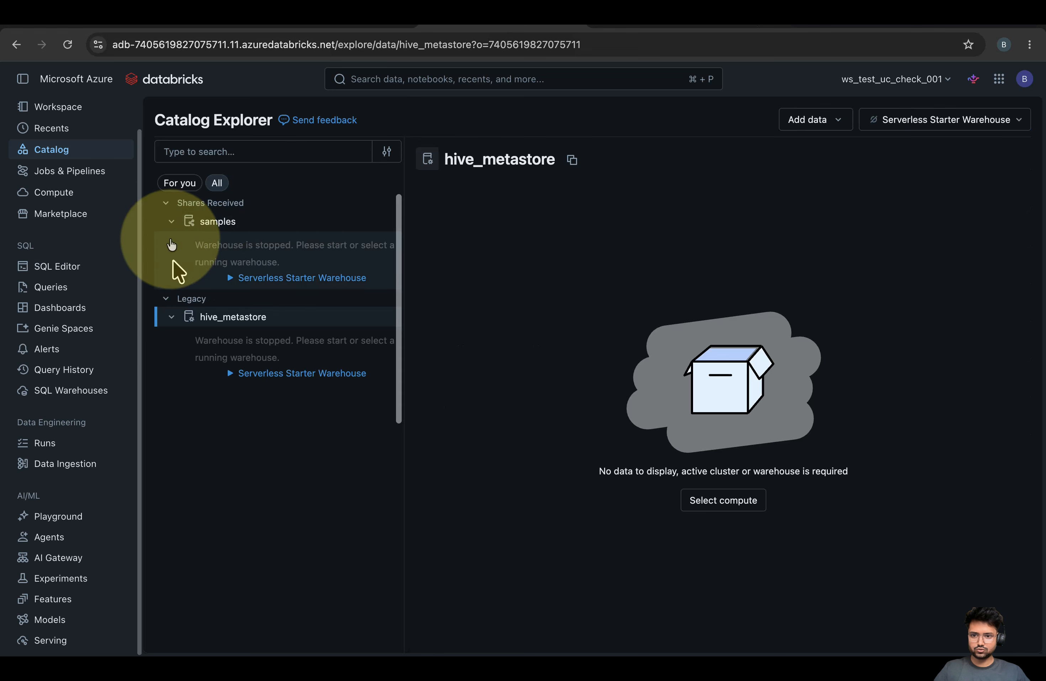
{"action": "left_click", "coordinate": [171, 221]}
{"action": "left_click", "coordinate": [166, 203]}
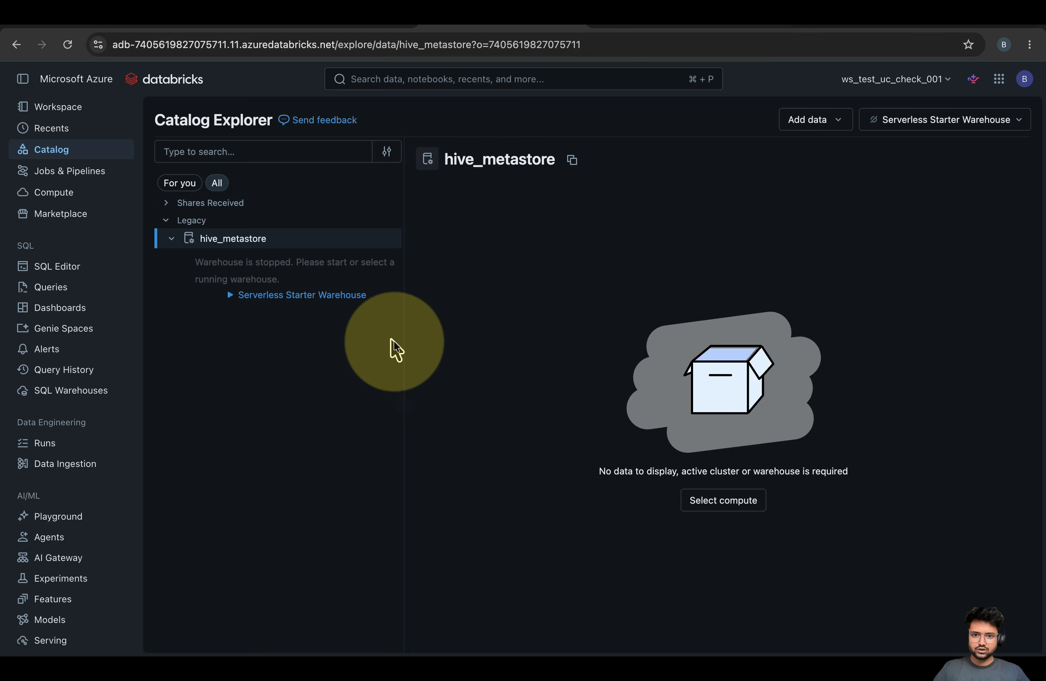
{"action": "left_click_drag", "start_coordinate": [401, 345], "coordinate": [397, 383]}
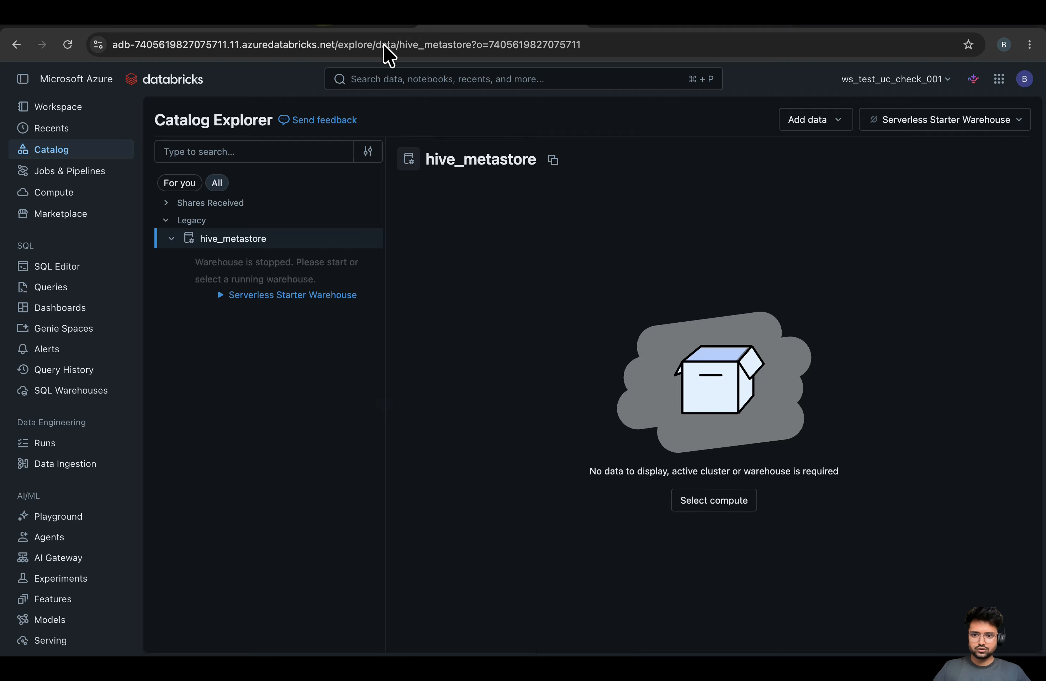
{"action": "left_click", "coordinate": [288, 26]}
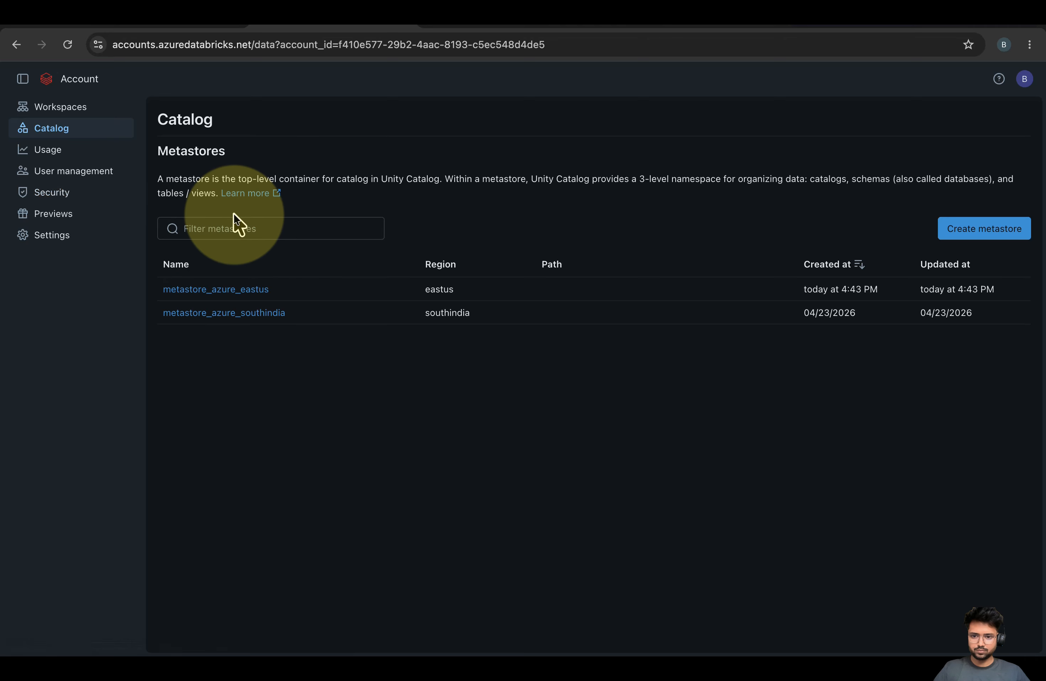
Open the account's workspaces list and reload it so ws_test_uc_check_001 appears
{"action": "left_click", "coordinate": [240, 289]}
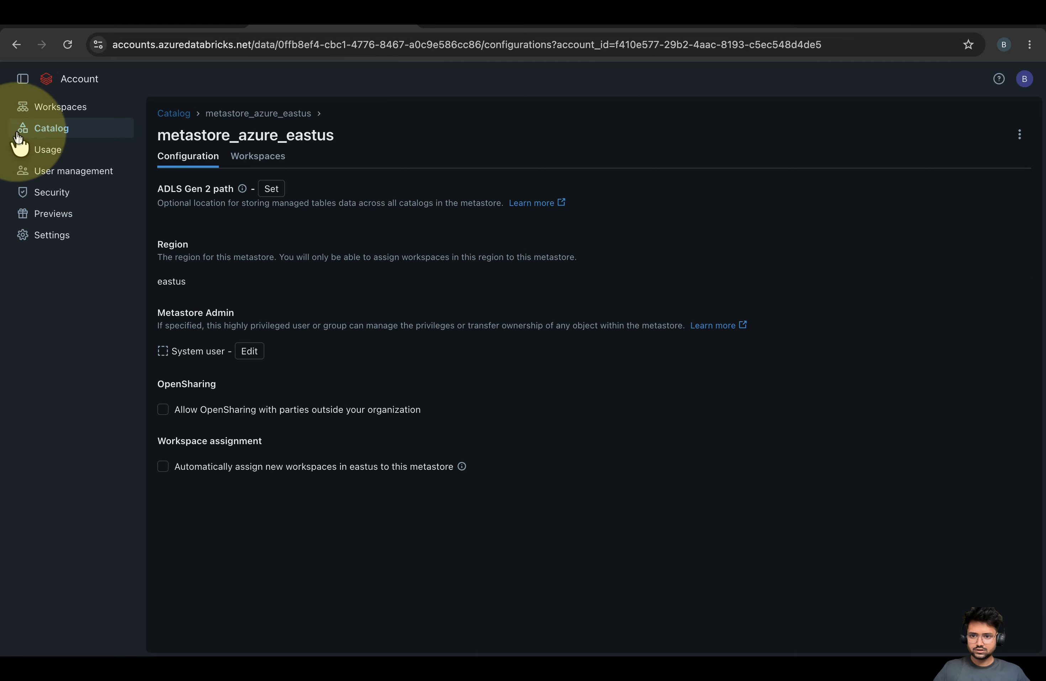
{"action": "left_click", "coordinate": [52, 108]}
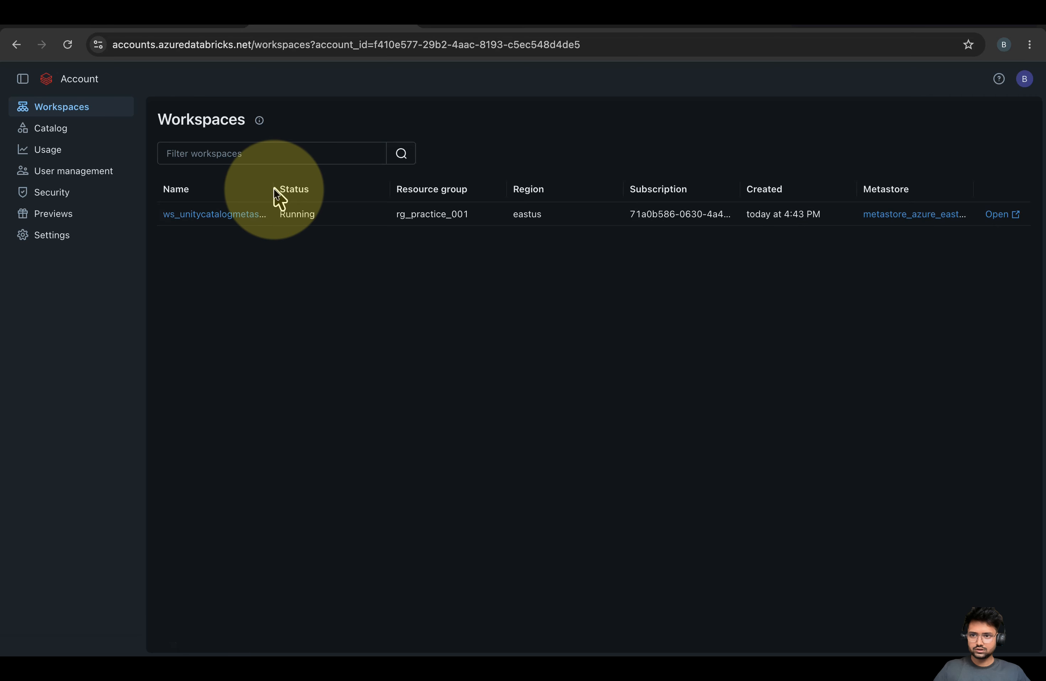
{"action": "left_click_drag", "start_coordinate": [274, 196], "coordinate": [361, 191]}
{"action": "left_click", "coordinate": [62, 45]}
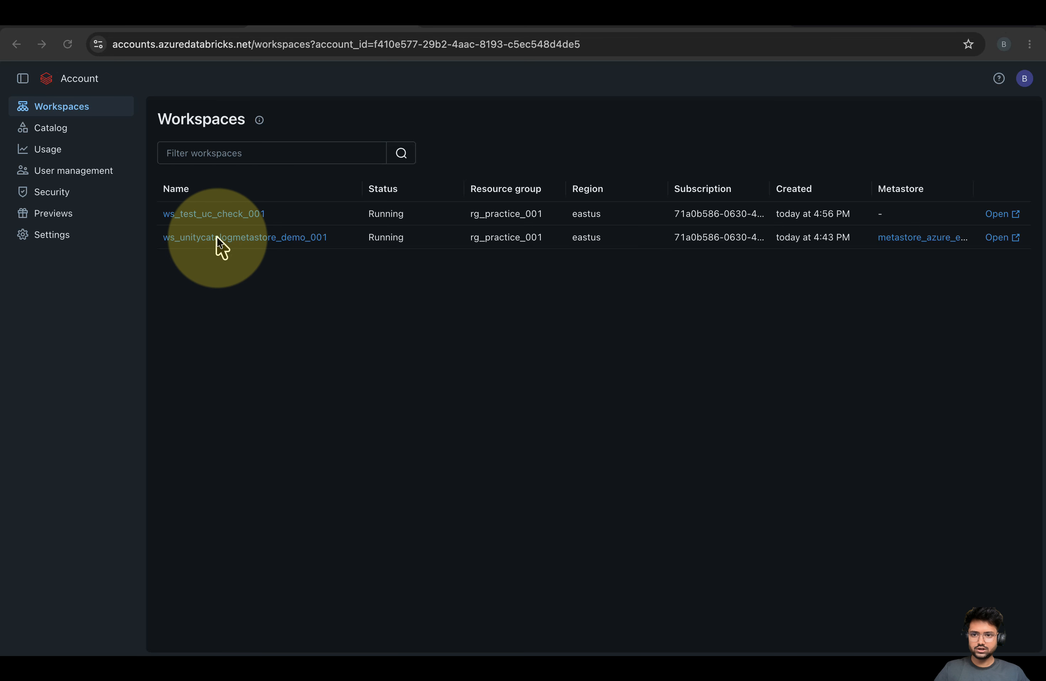
Check details of ws_unitycatalogmetastore_demo_001 and ws_test_uc_check_001 to compare their metastore attachment
{"action": "left_click", "coordinate": [238, 239]}
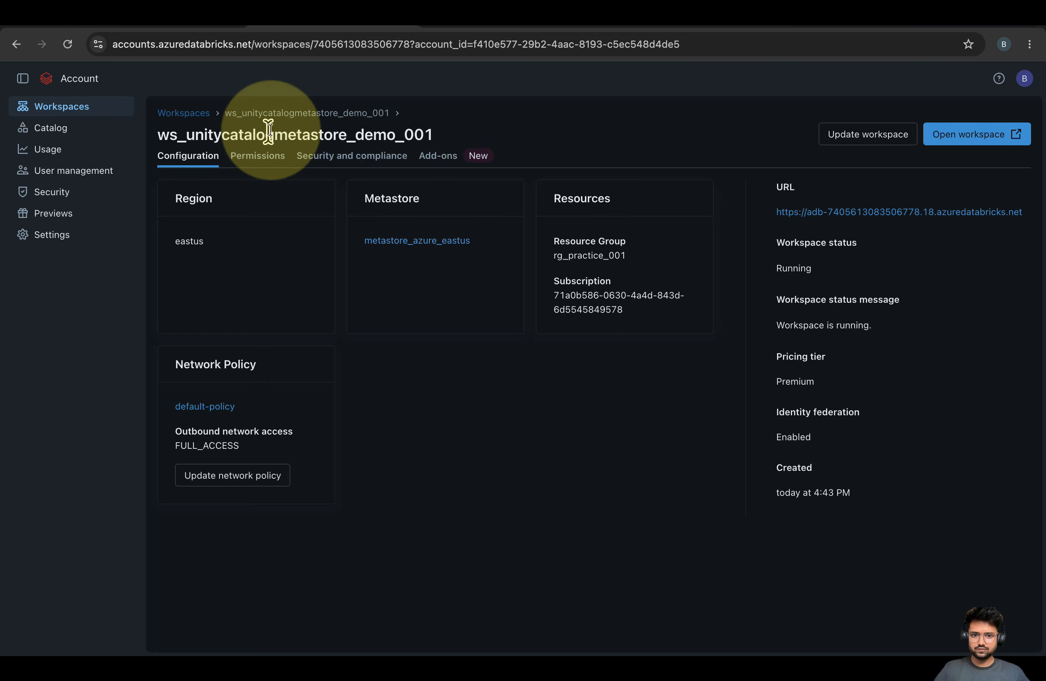
{"action": "left_click", "coordinate": [185, 111]}
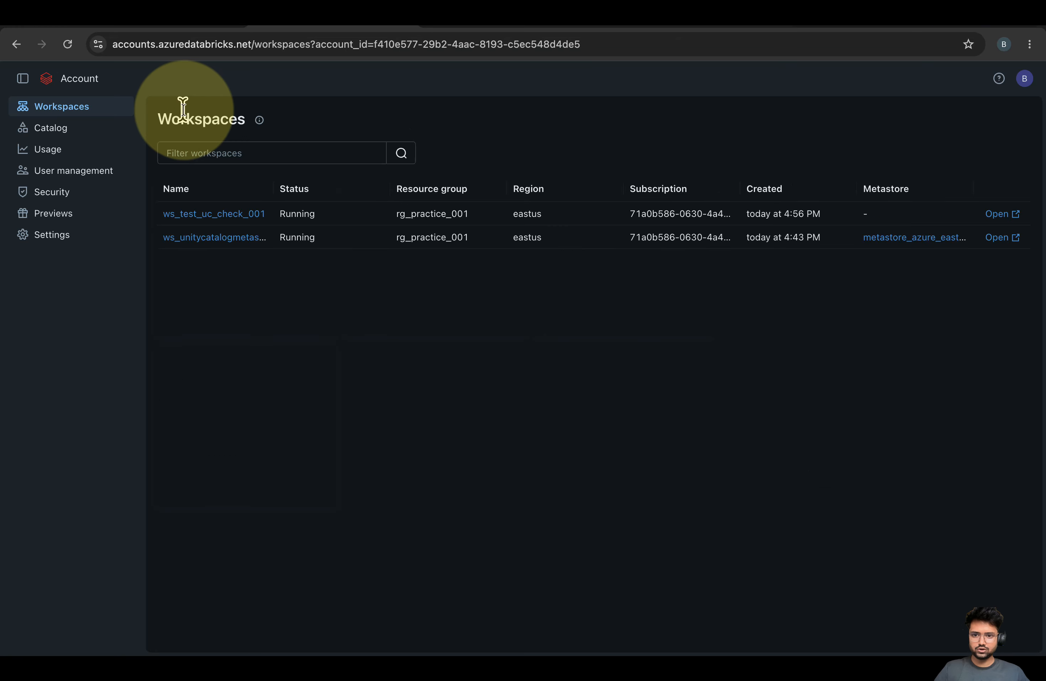
{"action": "left_click", "coordinate": [220, 216]}
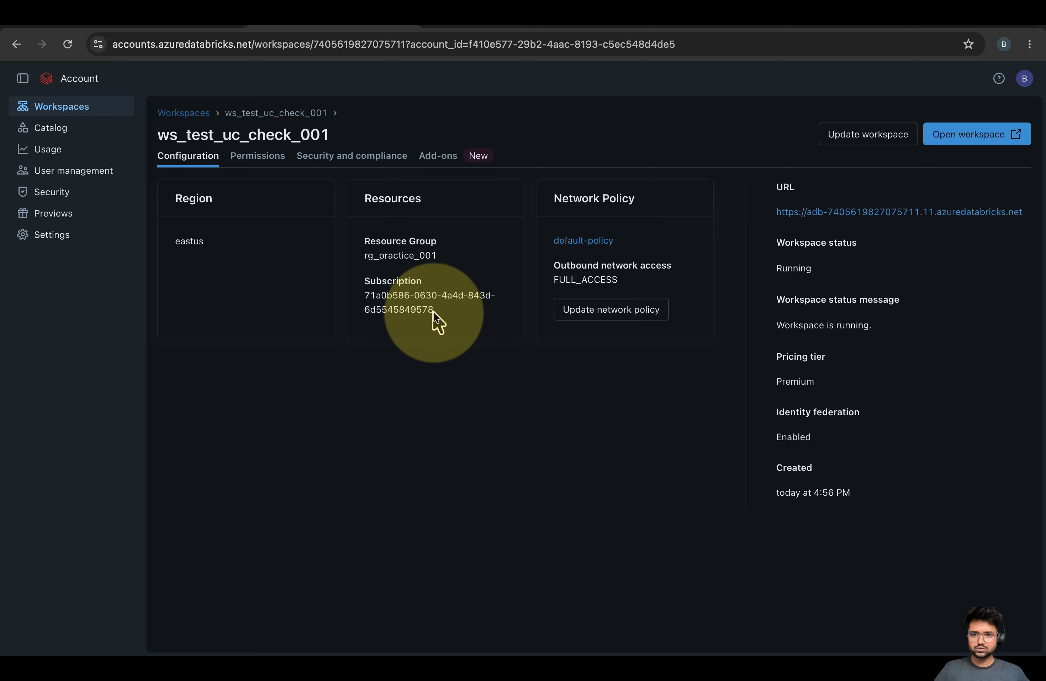
{"action": "left_click_drag", "start_coordinate": [444, 313], "coordinate": [340, 254]}
{"action": "left_click", "coordinate": [379, 371]}
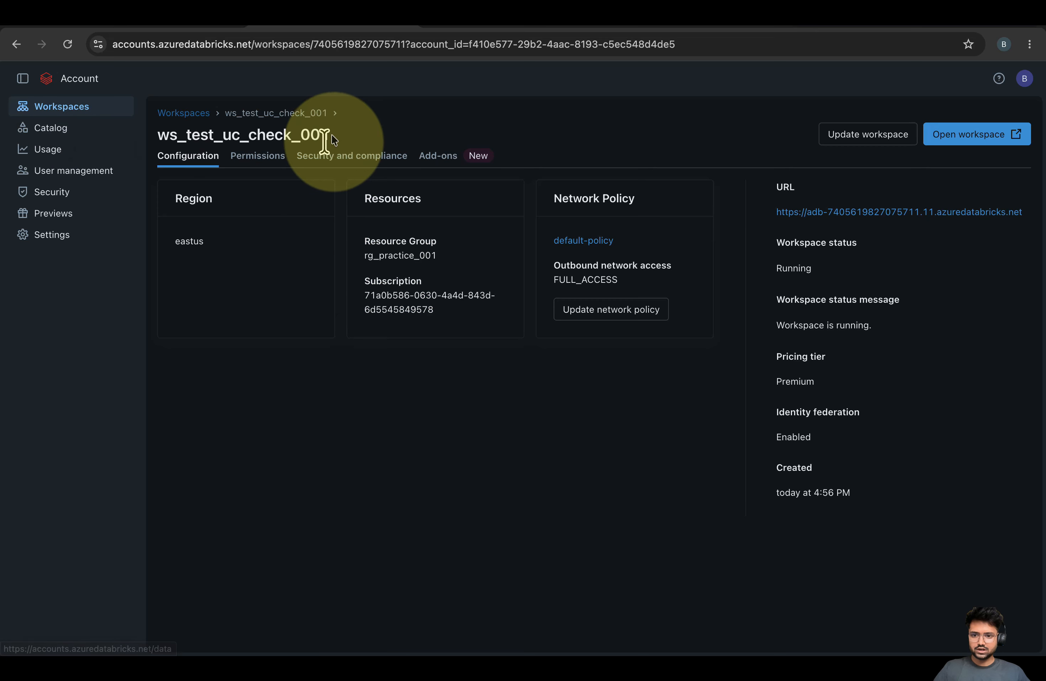
{"action": "left_click_drag", "start_coordinate": [330, 135], "coordinate": [158, 135]}
{"action": "left_click", "coordinate": [40, 129]}
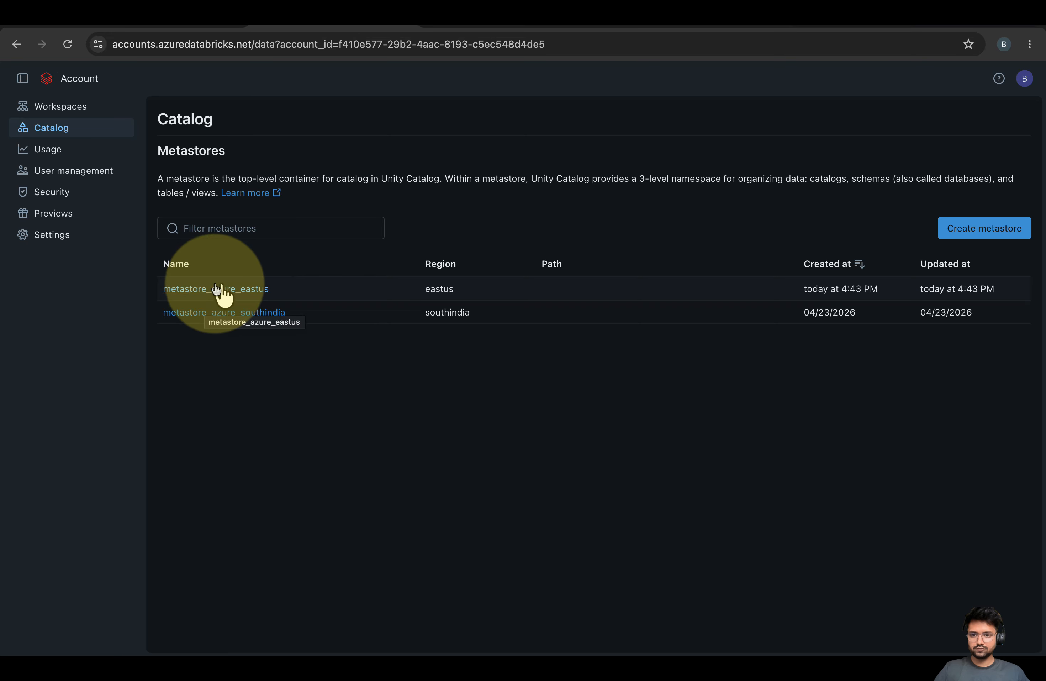
From metastore_azure_eastus's Workspaces tab, assign ws_test_uc_check_001 with eastus auto-assignment enabled and confirm
{"action": "left_click", "coordinate": [198, 291]}
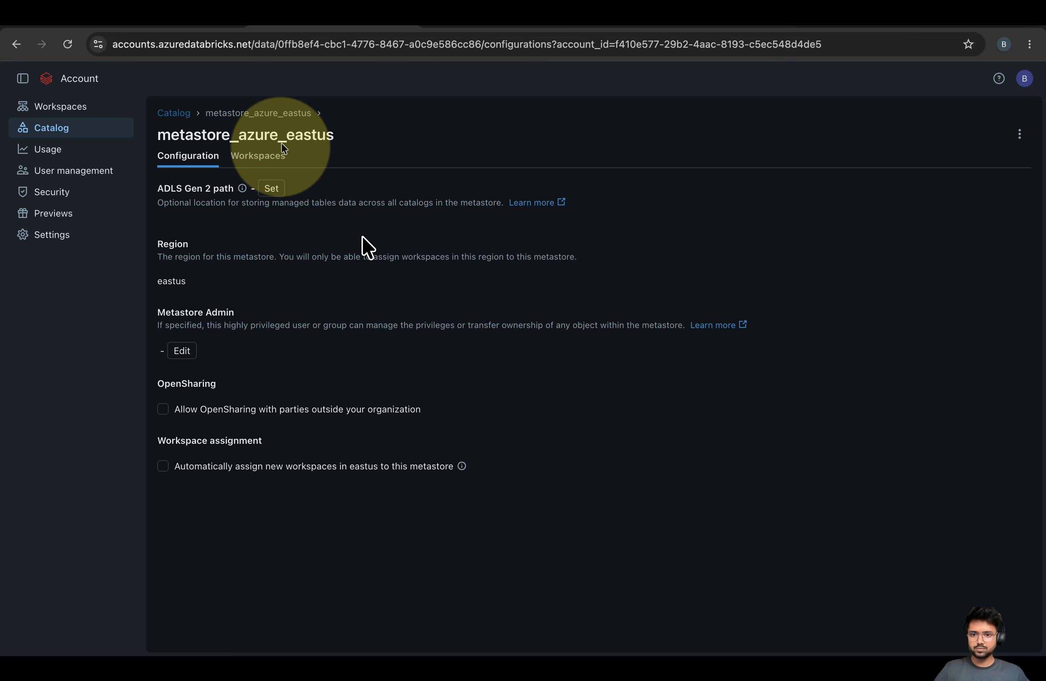
{"action": "left_click", "coordinate": [256, 160]}
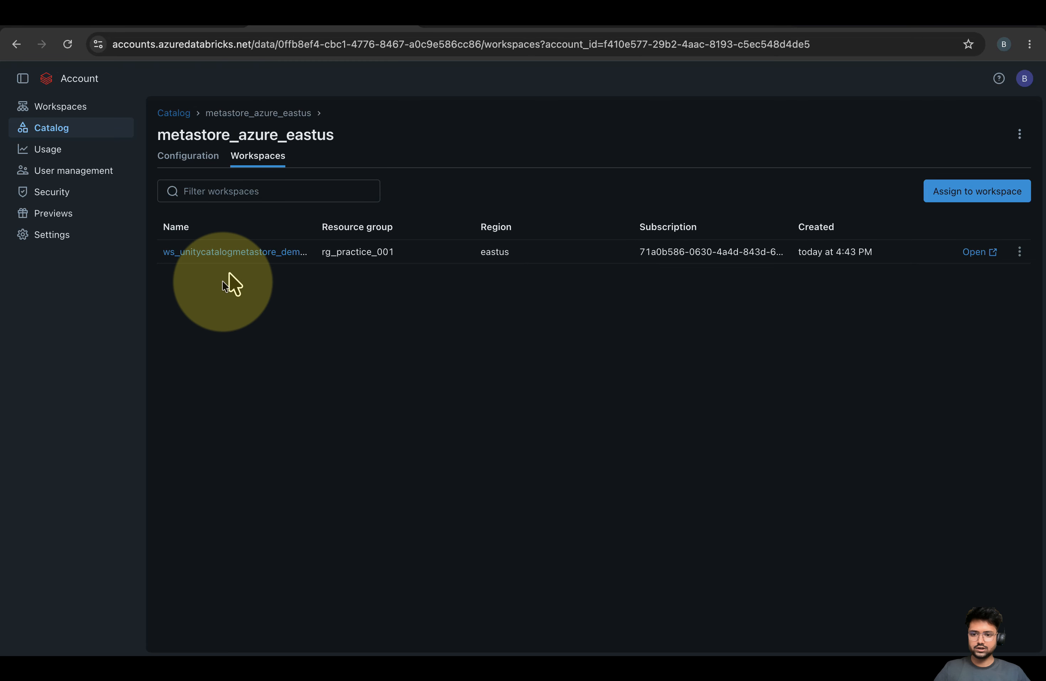
{"action": "left_click", "coordinate": [950, 191]}
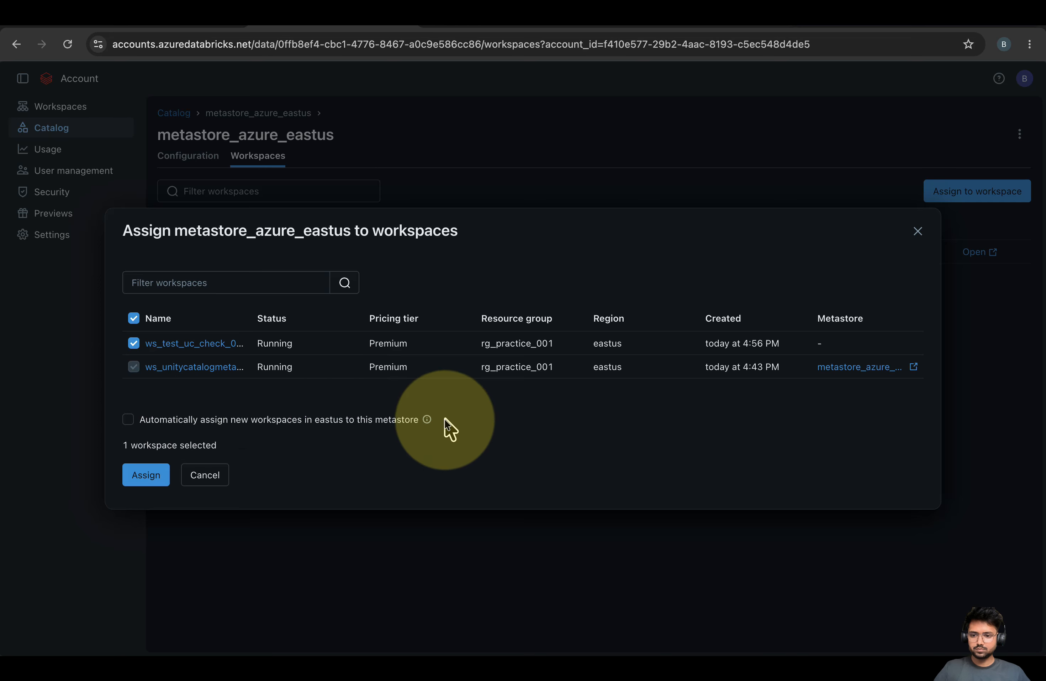
{"action": "left_click", "coordinate": [128, 420]}
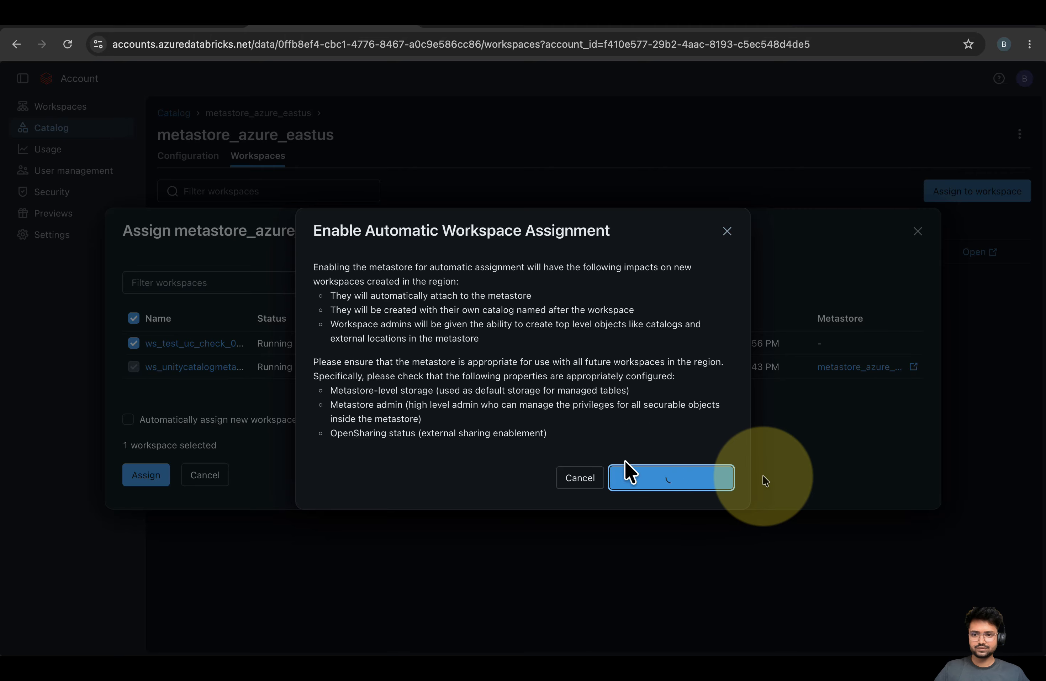
{"action": "left_click", "coordinate": [153, 477]}
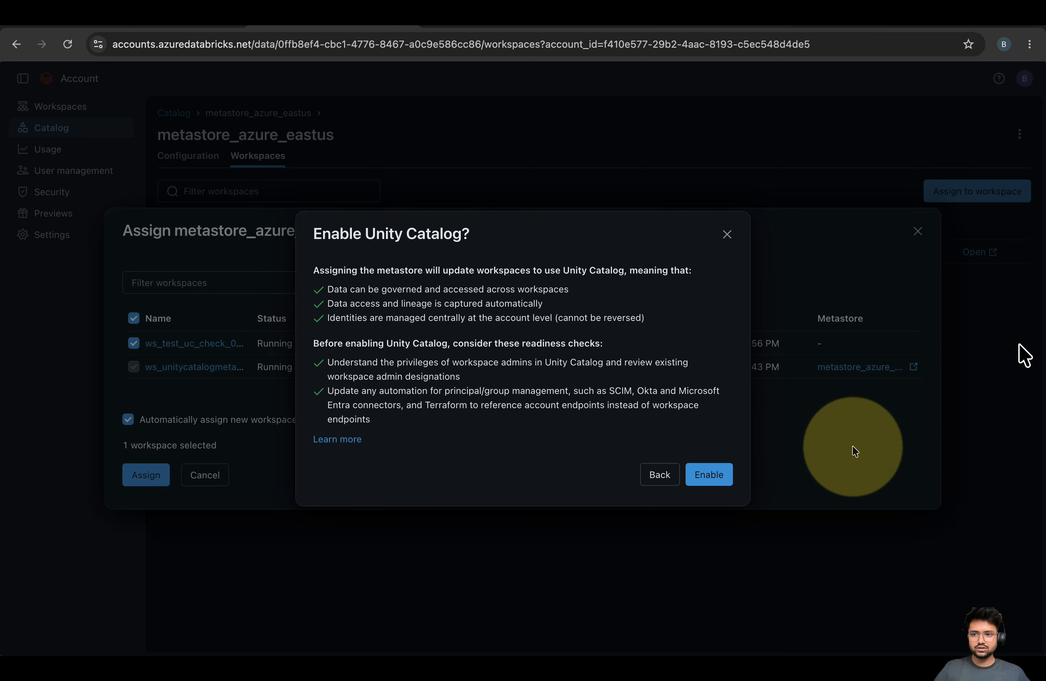
{"action": "left_click", "coordinate": [707, 474]}
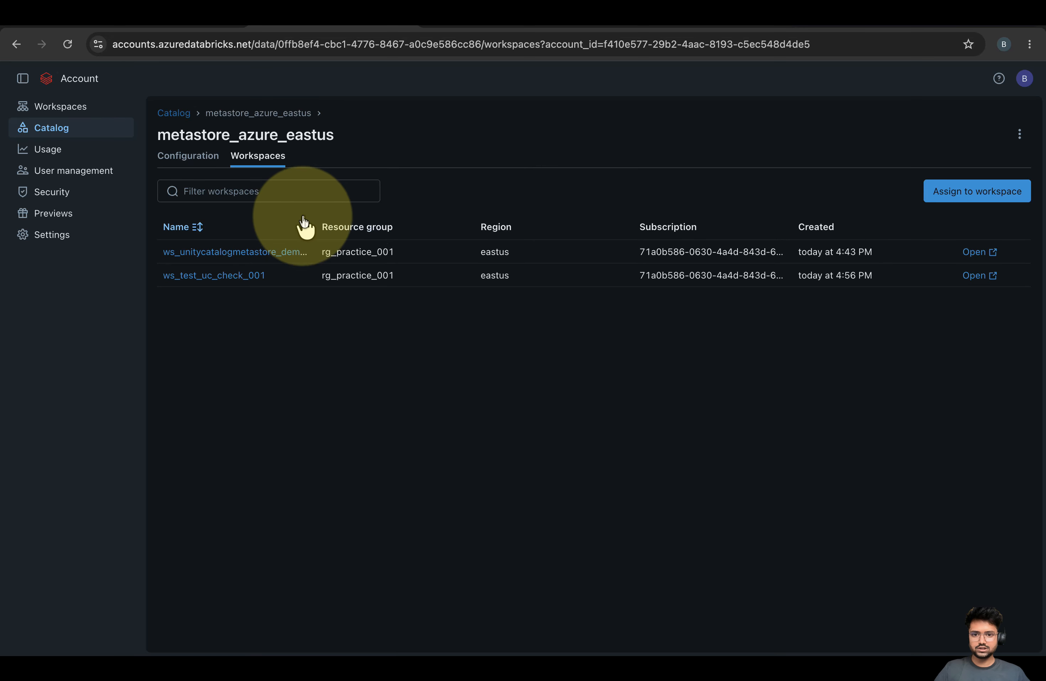
{"action": "left_click", "coordinate": [64, 112]}
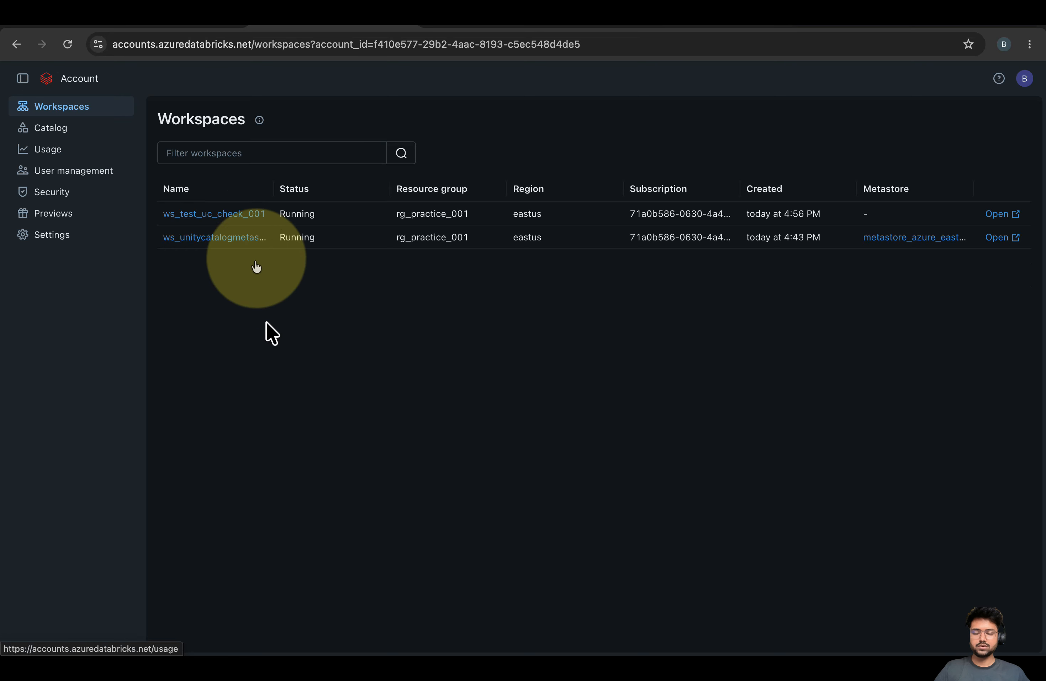
View the metastore details attached to ws_test_uc_check_001 through its catalog settings
{"action": "left_click", "coordinate": [204, 214]}
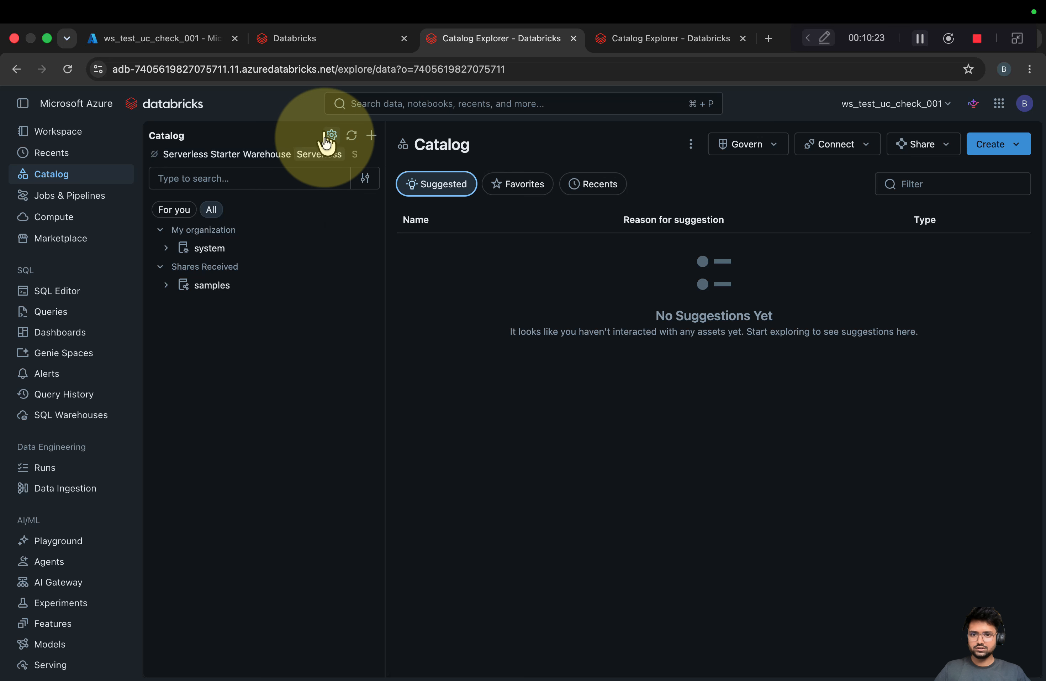
{"action": "left_click", "coordinate": [330, 138]}
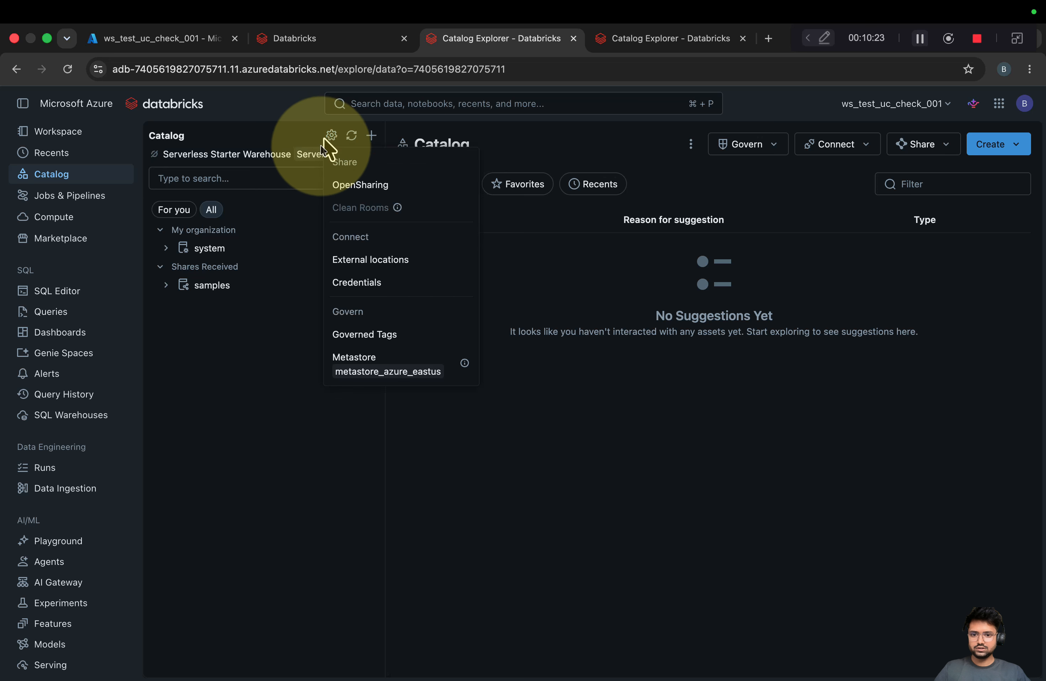
{"action": "left_click", "coordinate": [452, 372]}
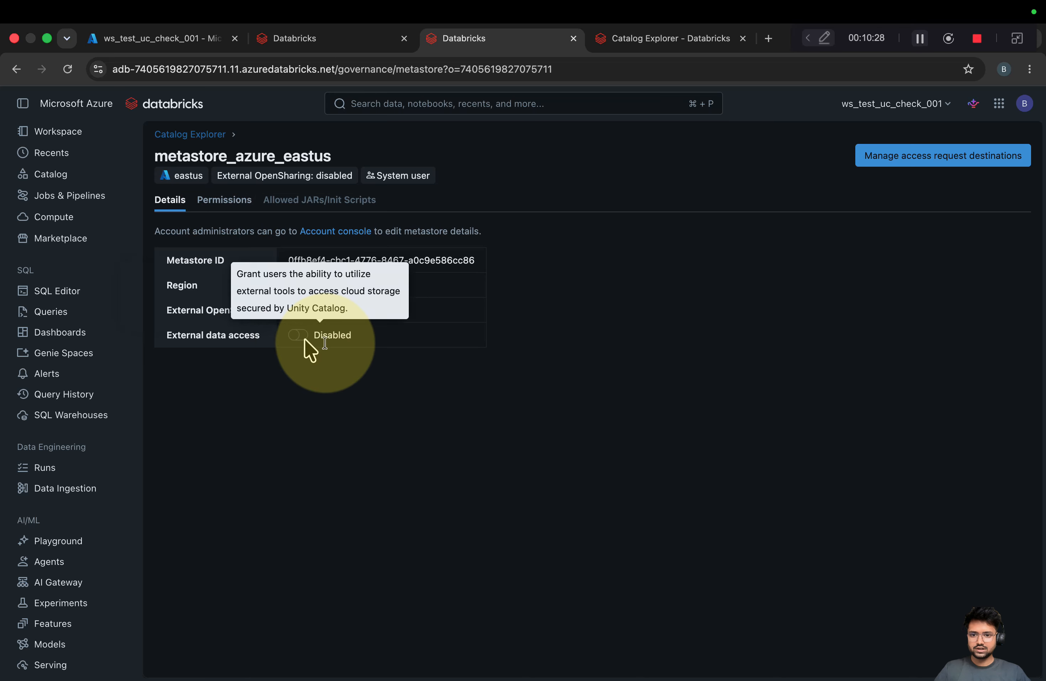
Open the demo workspace's metastore permissions and highlight the CREATE CATALOG grant
{"action": "left_click", "coordinate": [651, 43]}
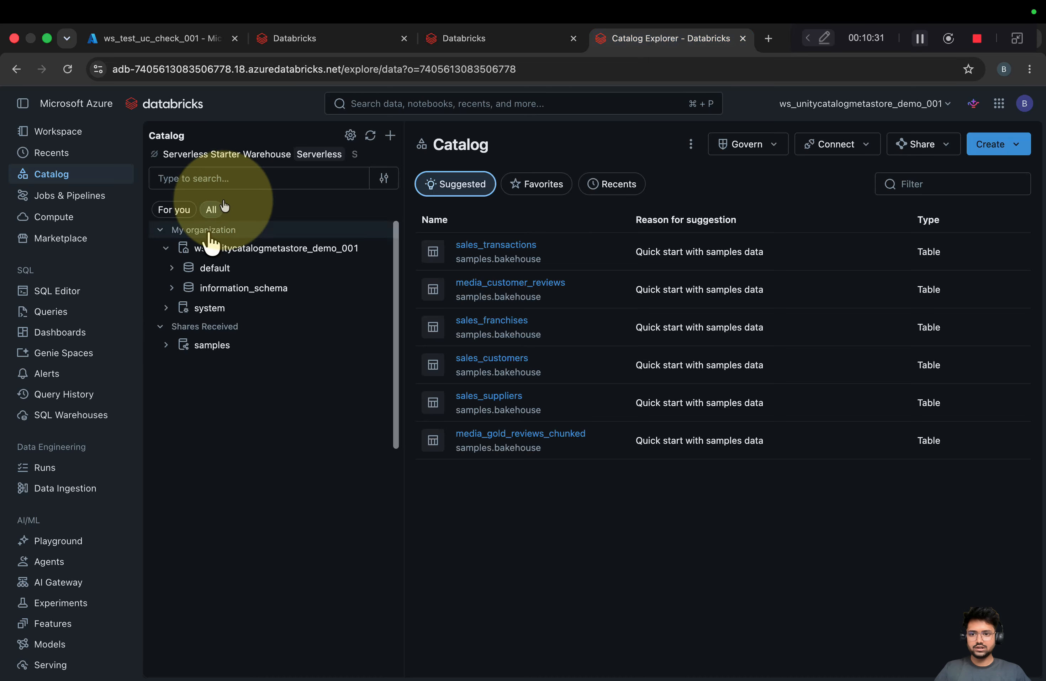
{"action": "left_click", "coordinate": [350, 135]}
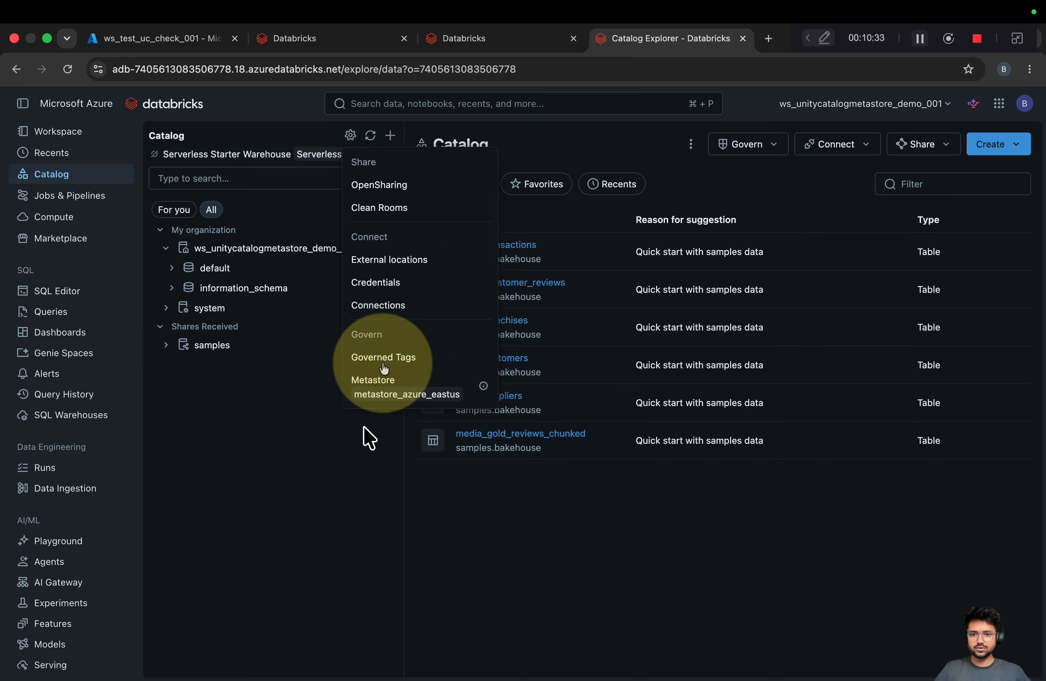
{"action": "left_click", "coordinate": [481, 390]}
{"action": "left_click", "coordinate": [234, 212]}
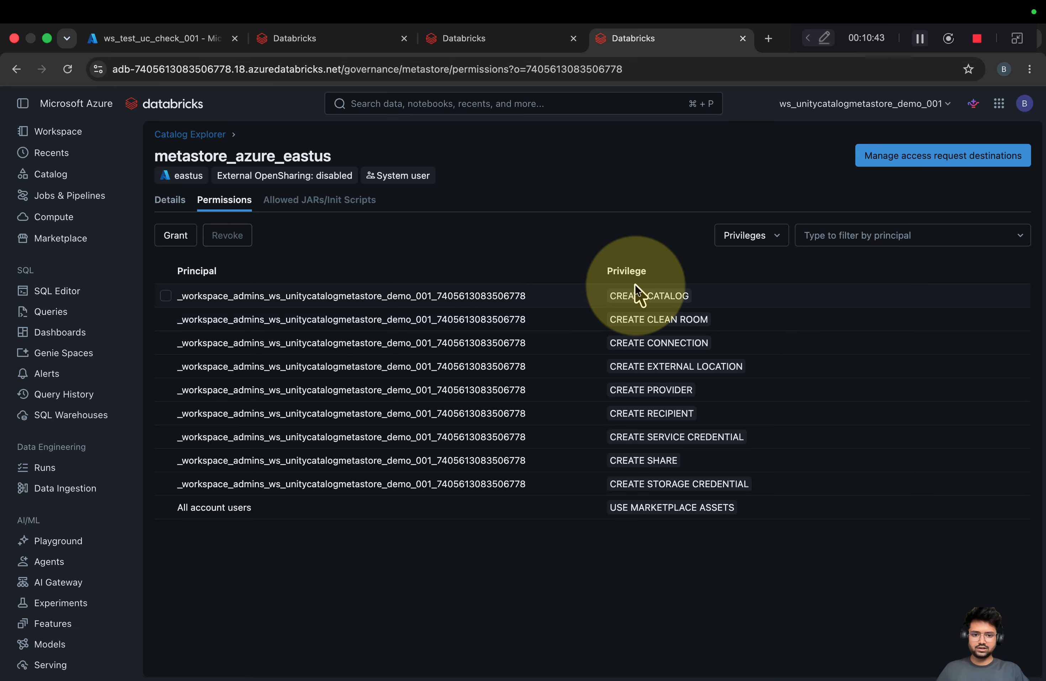
{"action": "triple_click", "coordinate": [607, 295]}
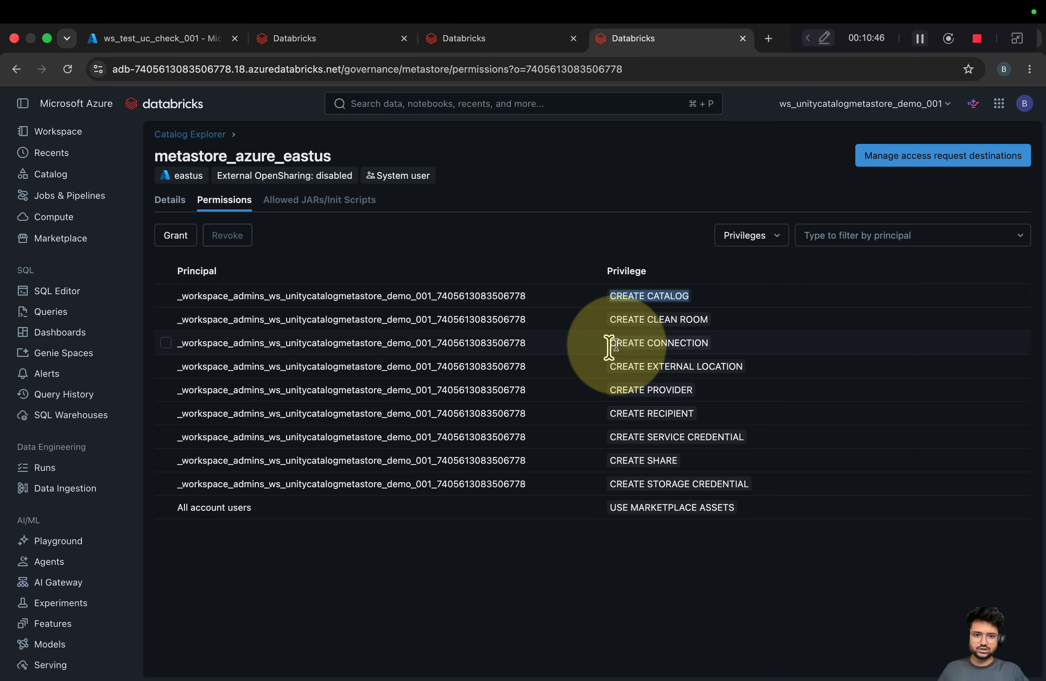
{"action": "left_click", "coordinate": [465, 36]}
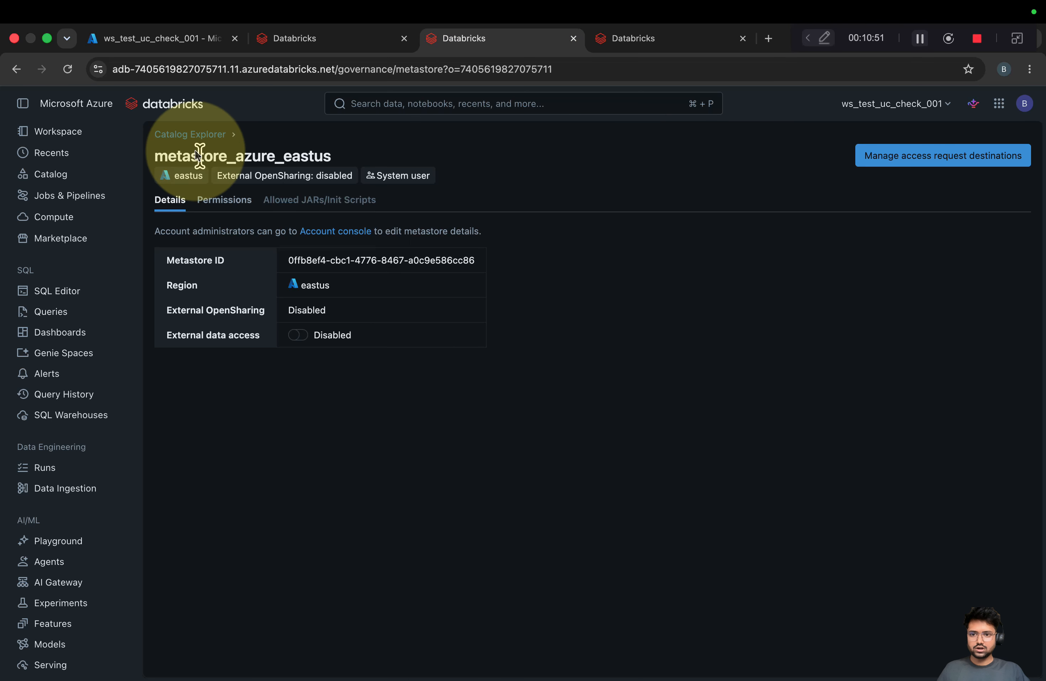
Check the + menu on ws_test_uc_check_001's Catalog page, then dismiss it
{"action": "left_click", "coordinate": [69, 177]}
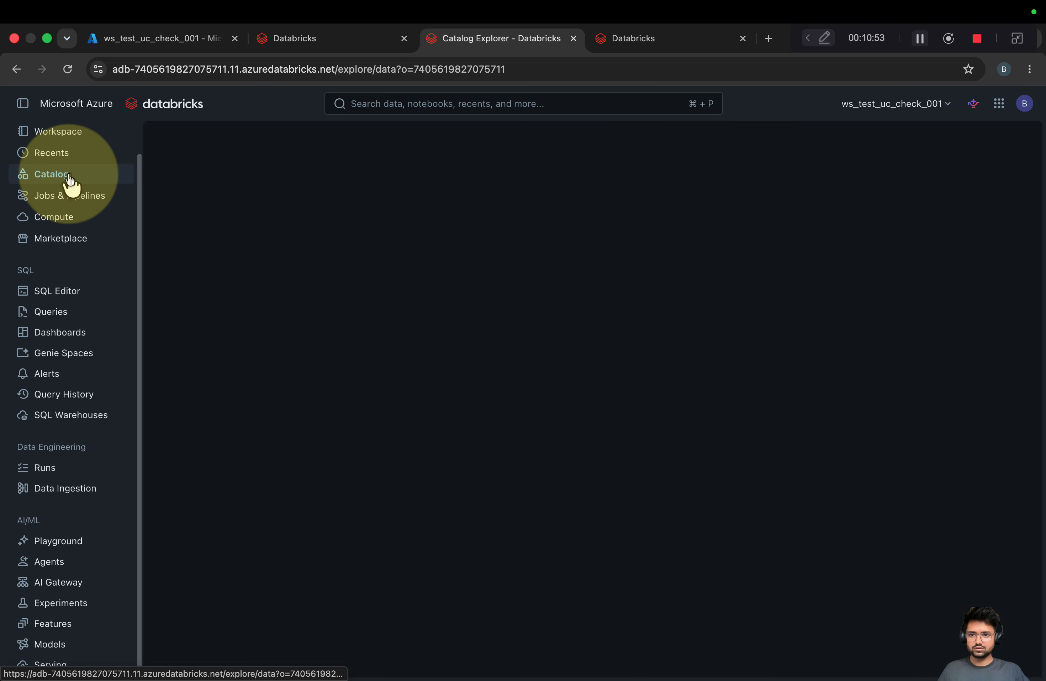
{"action": "left_click", "coordinate": [372, 146]}
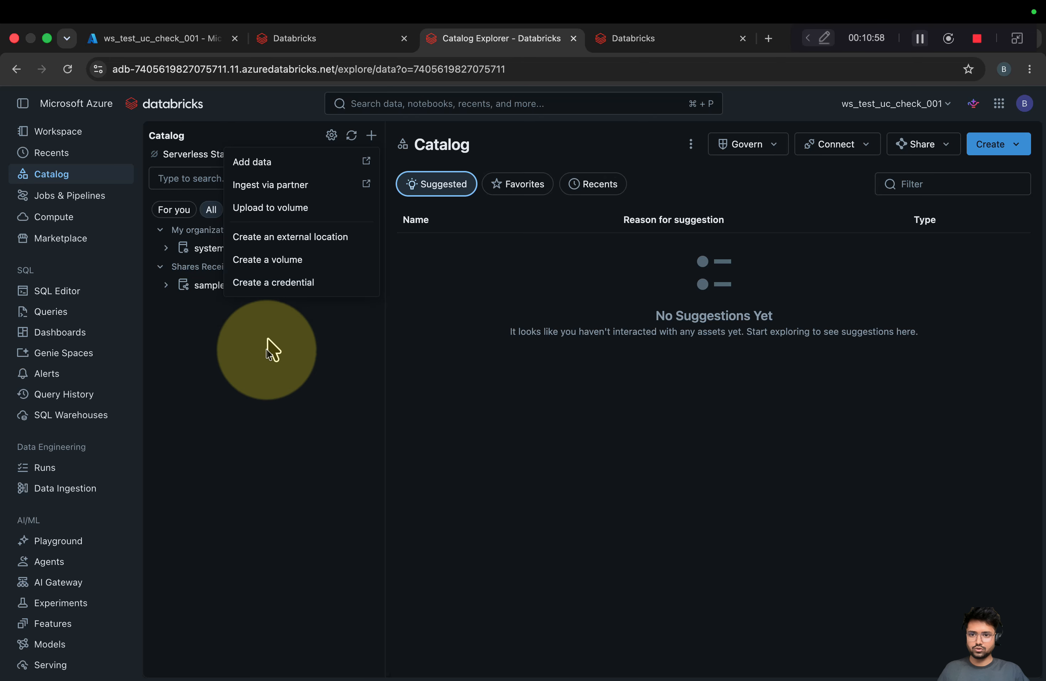
{"action": "left_click", "coordinate": [257, 393]}
In ws_unitycatalogmetastore_demo_001's Catalog, start a new catalog via + > Create a catalog
{"action": "left_click", "coordinate": [619, 36]}
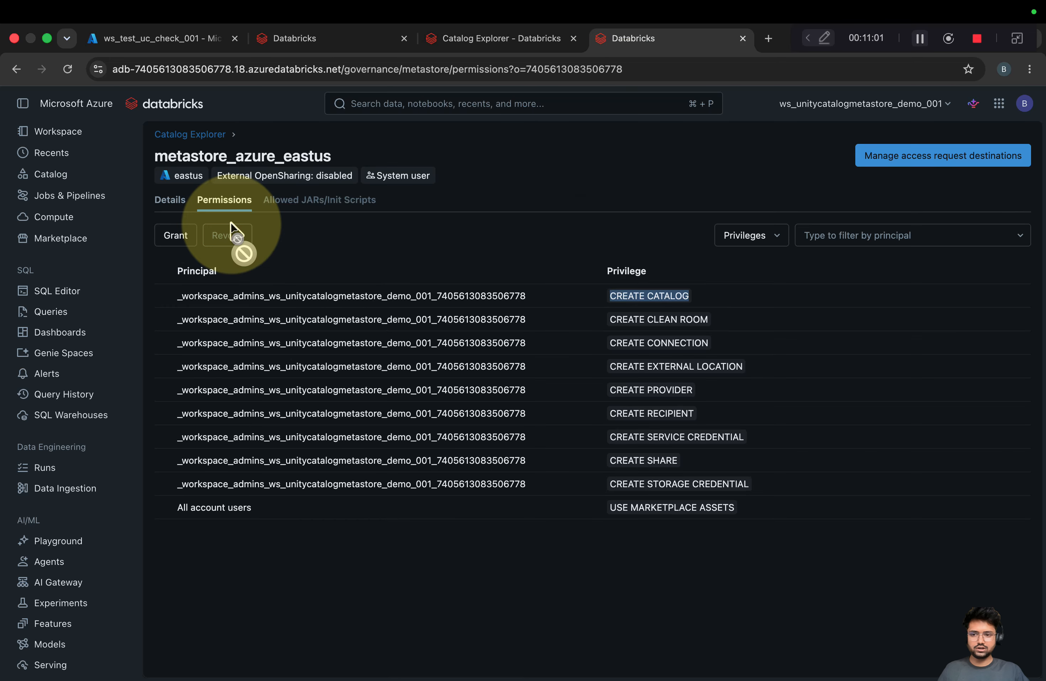
{"action": "left_click", "coordinate": [52, 174]}
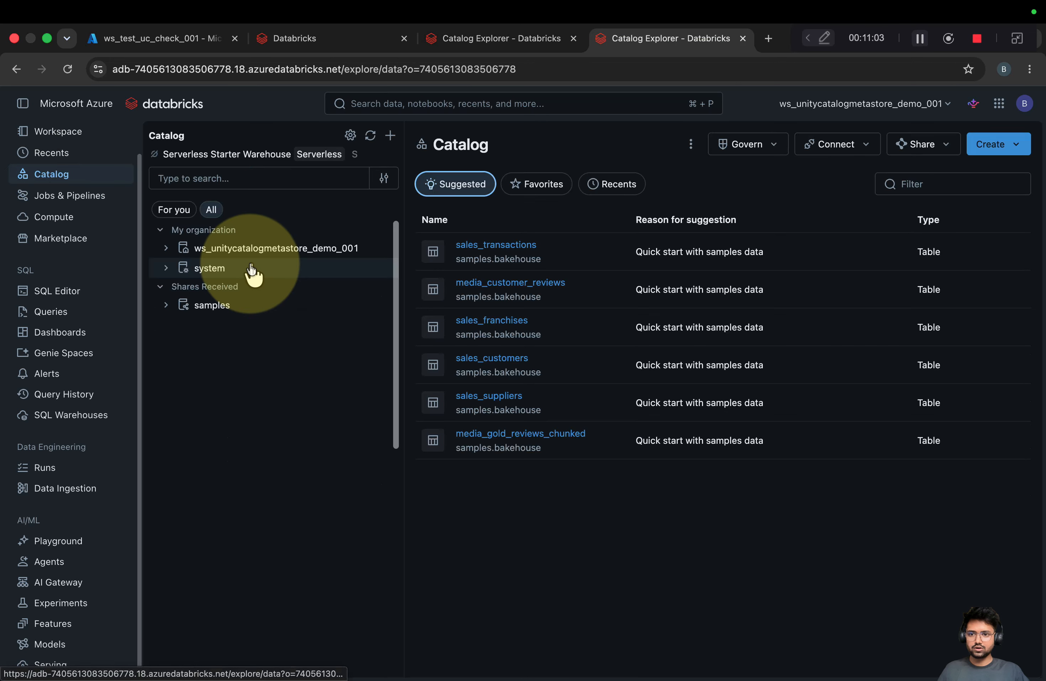
{"action": "left_click", "coordinate": [390, 136]}
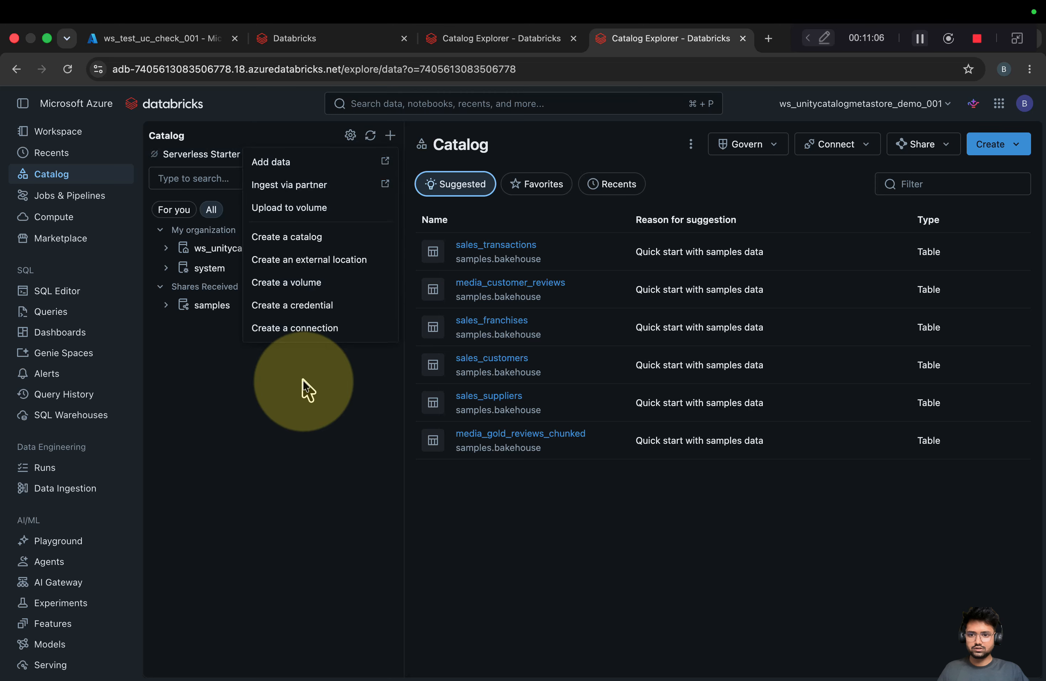
{"action": "left_click", "coordinate": [308, 239]}
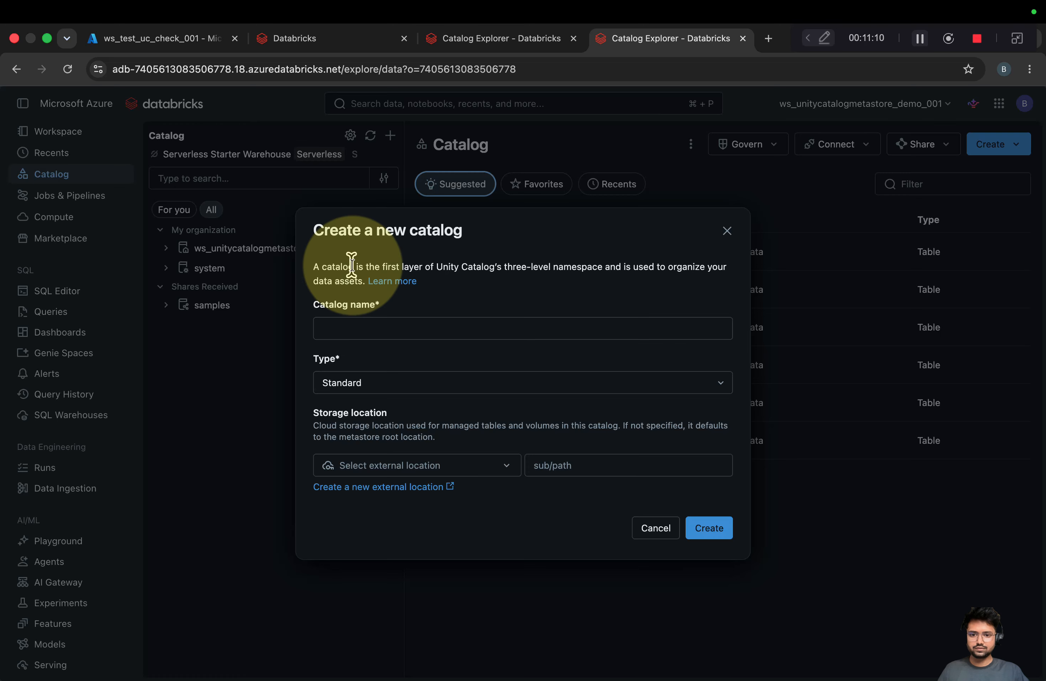
Back in ws_test_uc_check_001, confirm its + menu offers no catalog creation
{"action": "left_click", "coordinate": [497, 39]}
{"action": "left_click", "coordinate": [372, 135]}
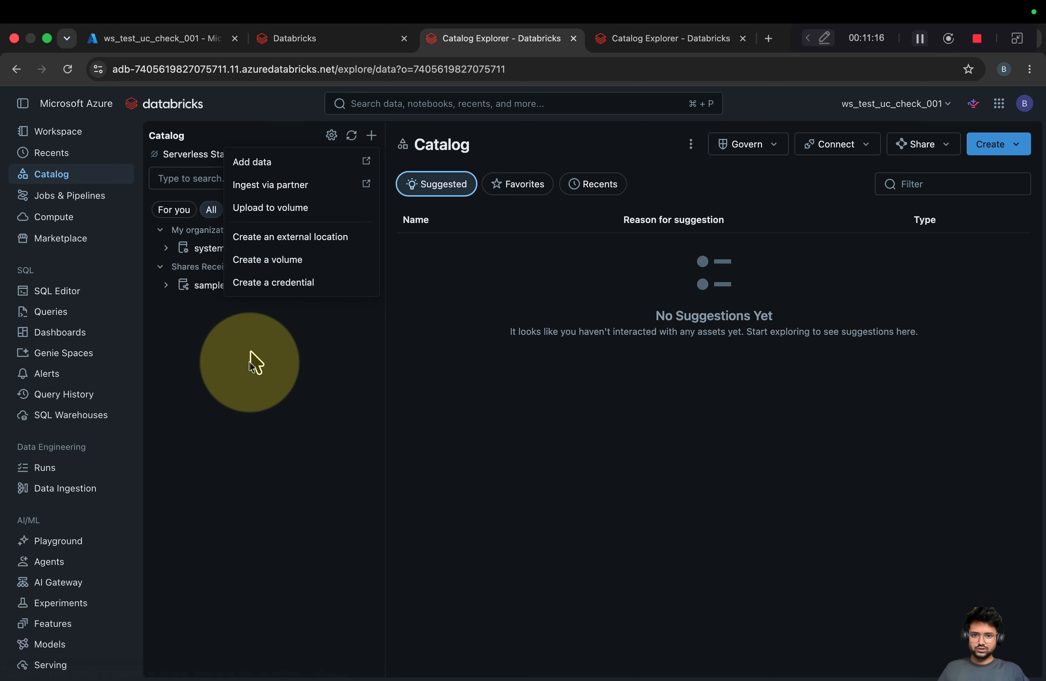
{"action": "left_click", "coordinate": [250, 369]}
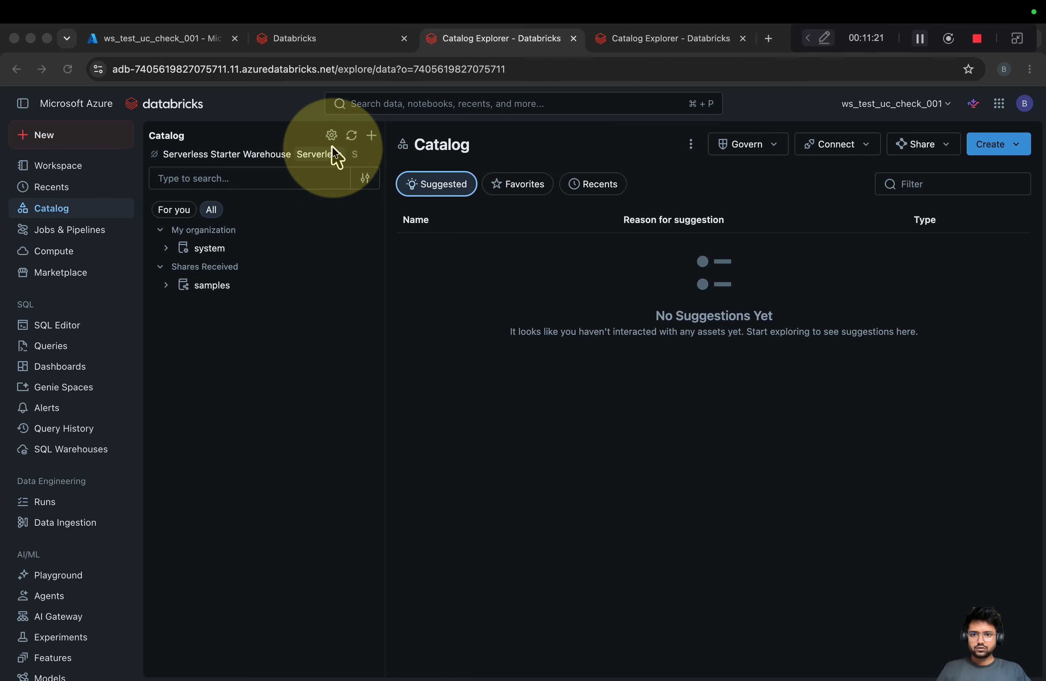
On metastore_azure_eastus Permissions, grant All account users CREATE CATALOG and CREATE EXTERNAL LOCATION, then return to Catalog
{"action": "left_click", "coordinate": [331, 135]}
{"action": "left_click", "coordinate": [374, 384]}
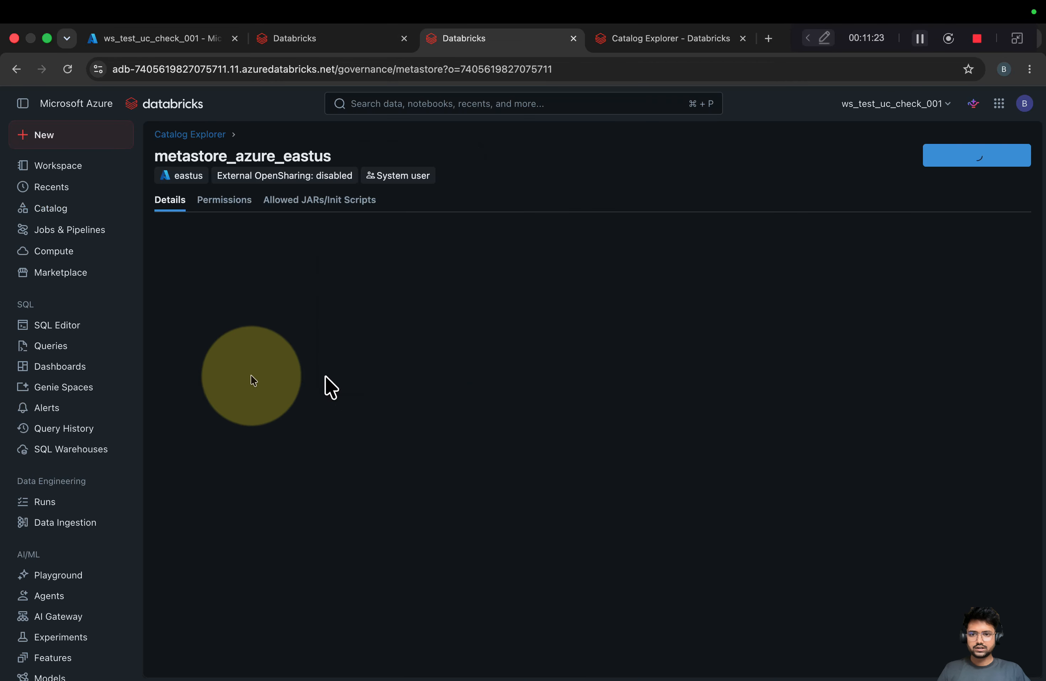
{"action": "left_click", "coordinate": [225, 201]}
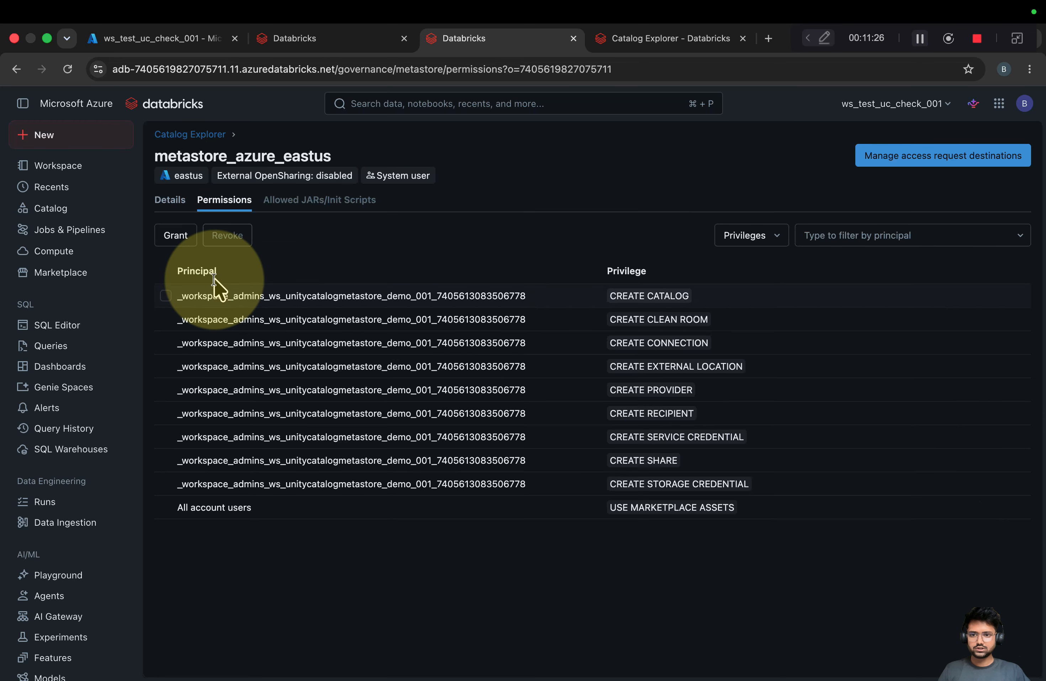
{"action": "left_click", "coordinate": [177, 237]}
{"action": "left_click", "coordinate": [238, 357]}
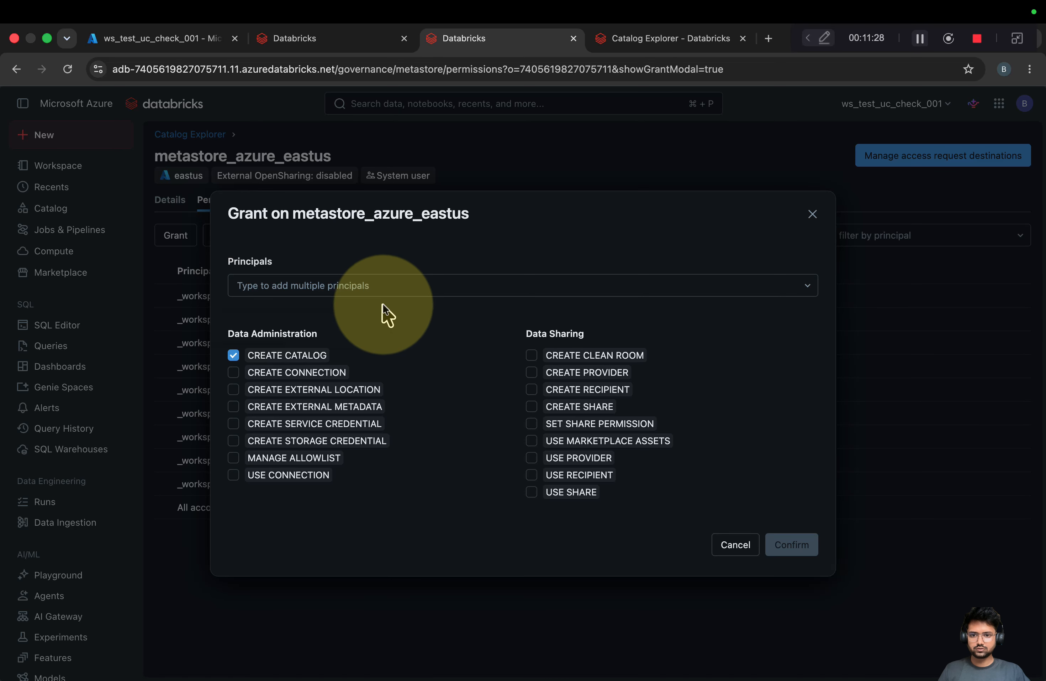
{"action": "left_click", "coordinate": [385, 285]}
{"action": "left_click", "coordinate": [337, 351]}
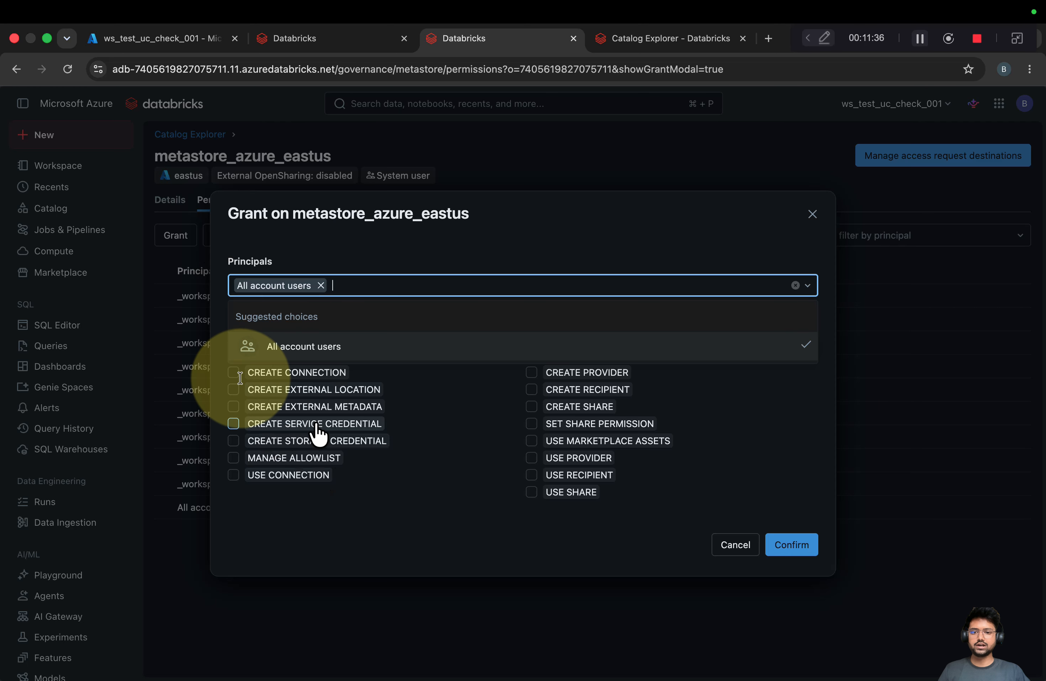
{"action": "left_click", "coordinate": [234, 389]}
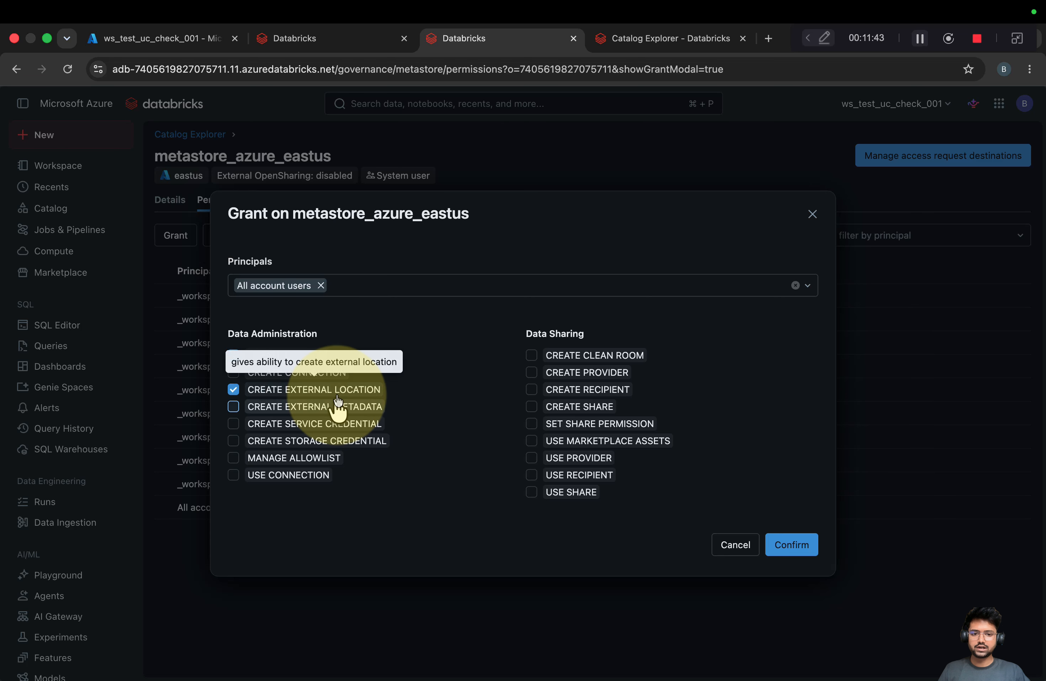
{"action": "left_click", "coordinate": [796, 547]}
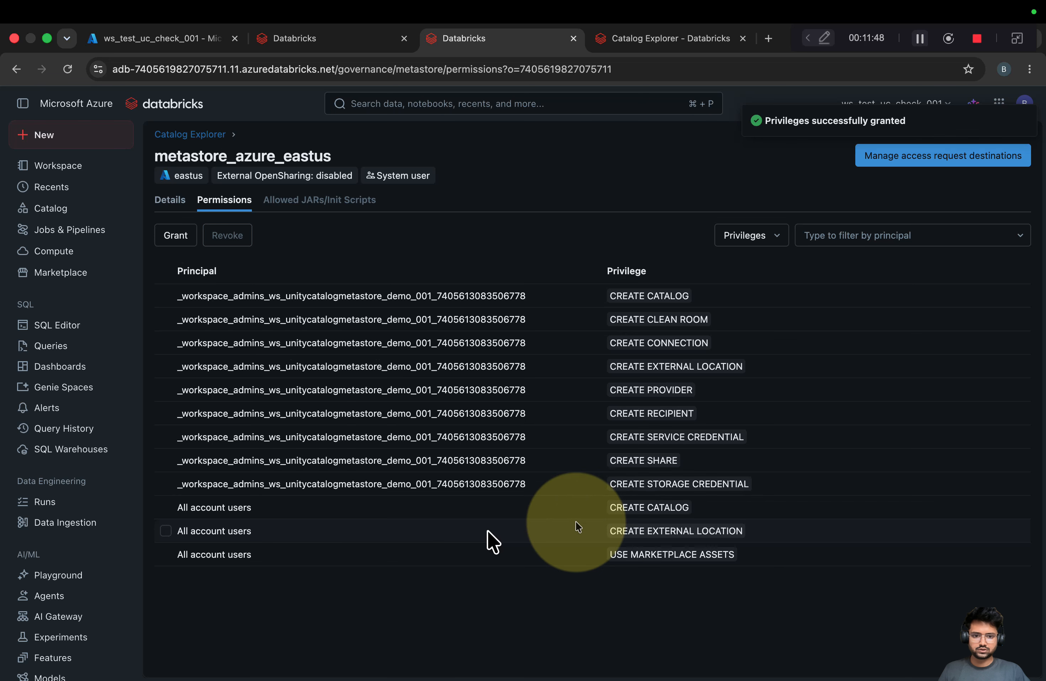
{"action": "left_click", "coordinate": [29, 166]}
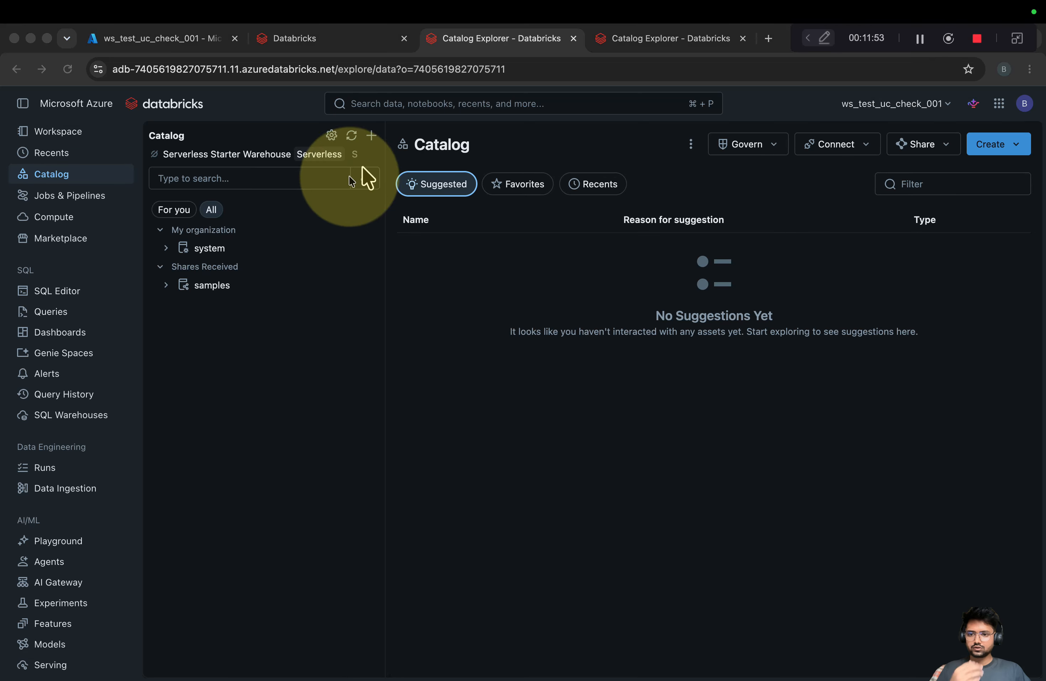
Open the Create catalog form in ws_test_uc_check_001 and read its storage location note
{"action": "left_click", "coordinate": [372, 136]}
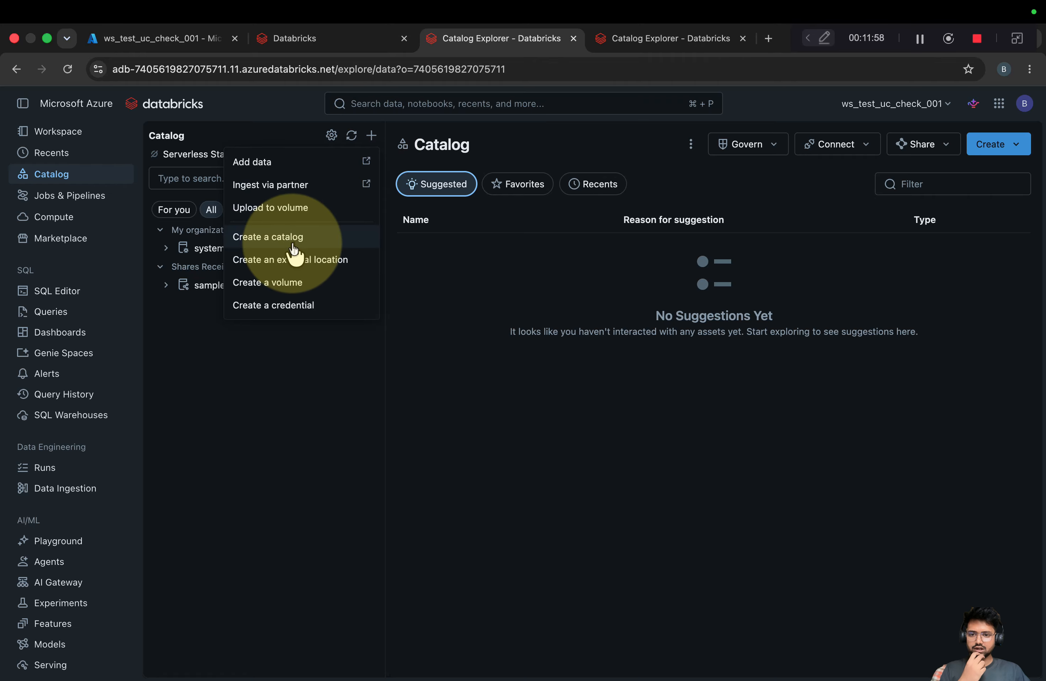
{"action": "left_click", "coordinate": [265, 239]}
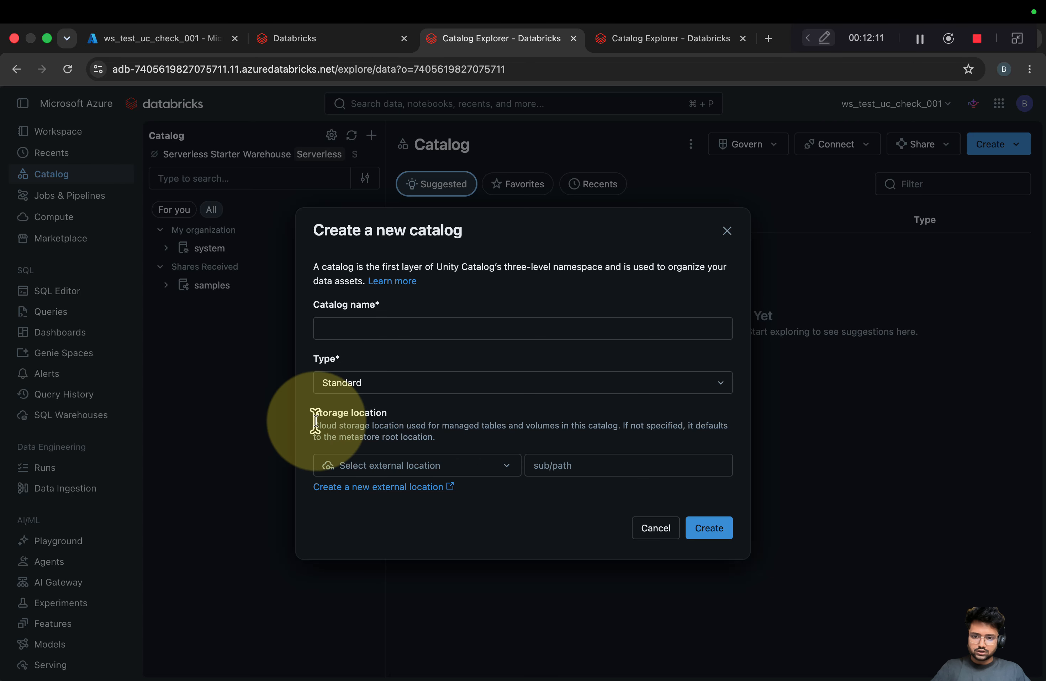
{"action": "triple_click", "coordinate": [423, 435]}
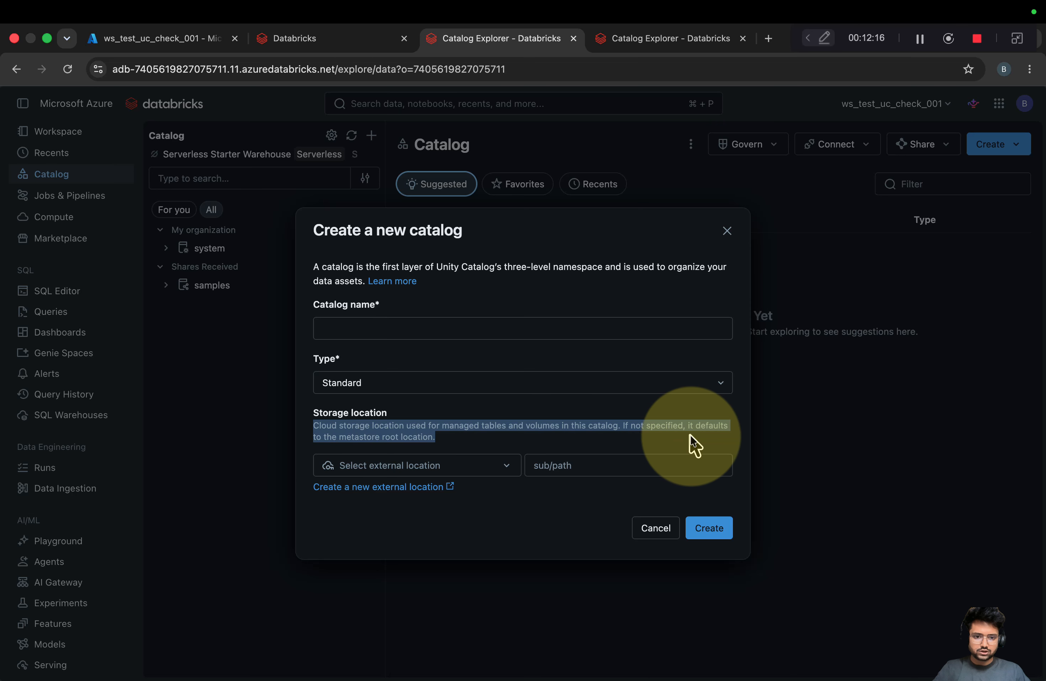
{"action": "left_click_drag", "start_coordinate": [448, 447], "coordinate": [257, 428]}
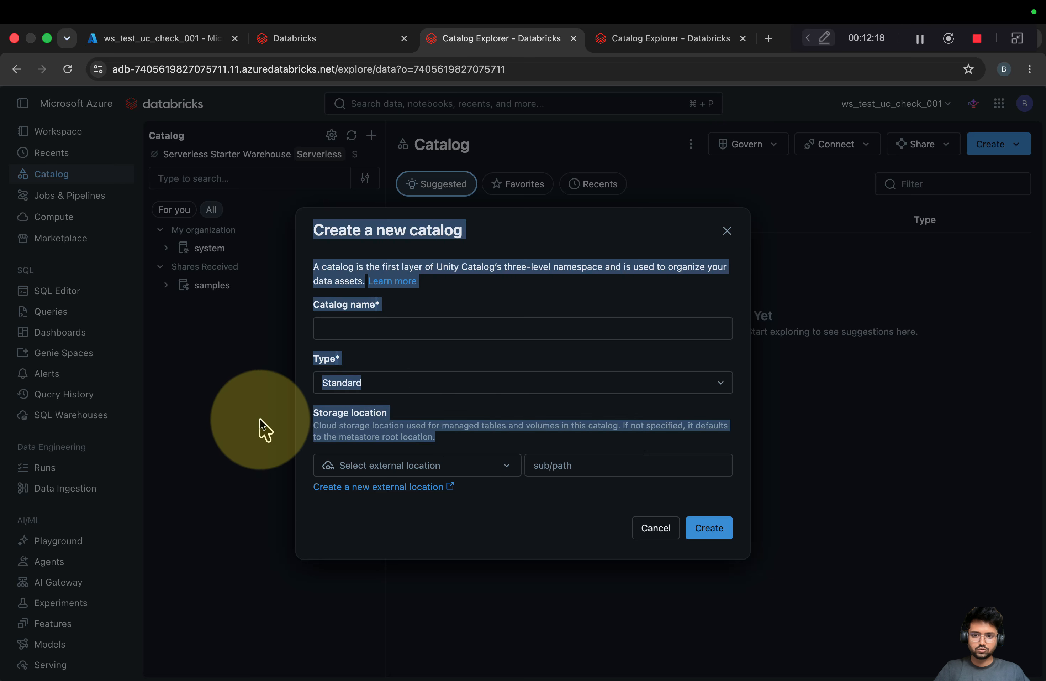
{"action": "left_click", "coordinate": [455, 449]}
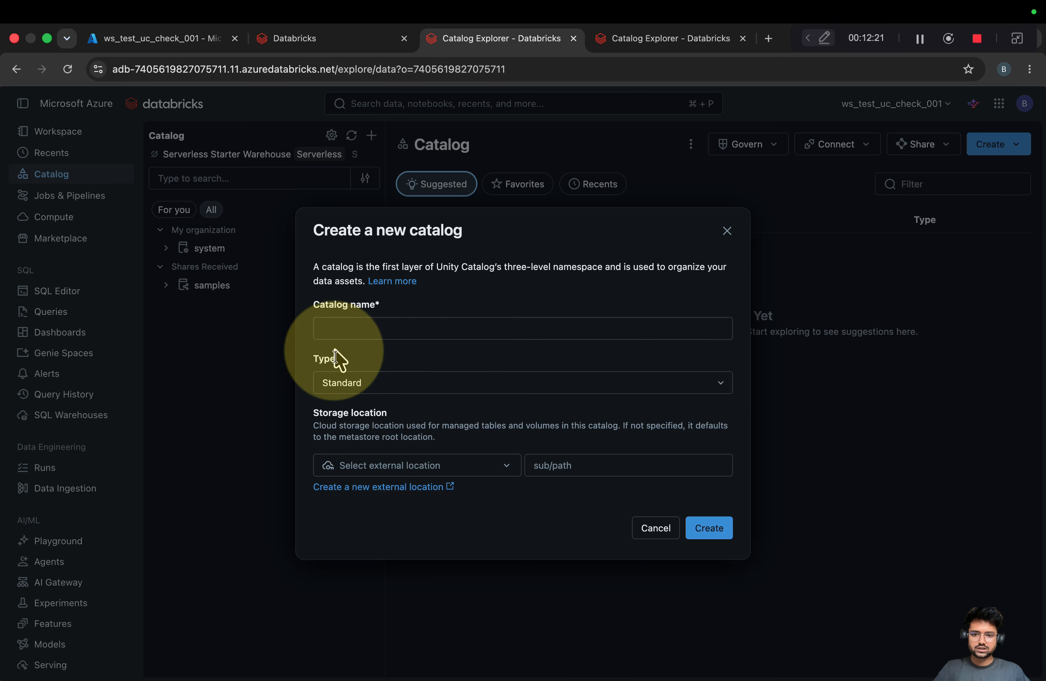
{"action": "left_click", "coordinate": [353, 328]}
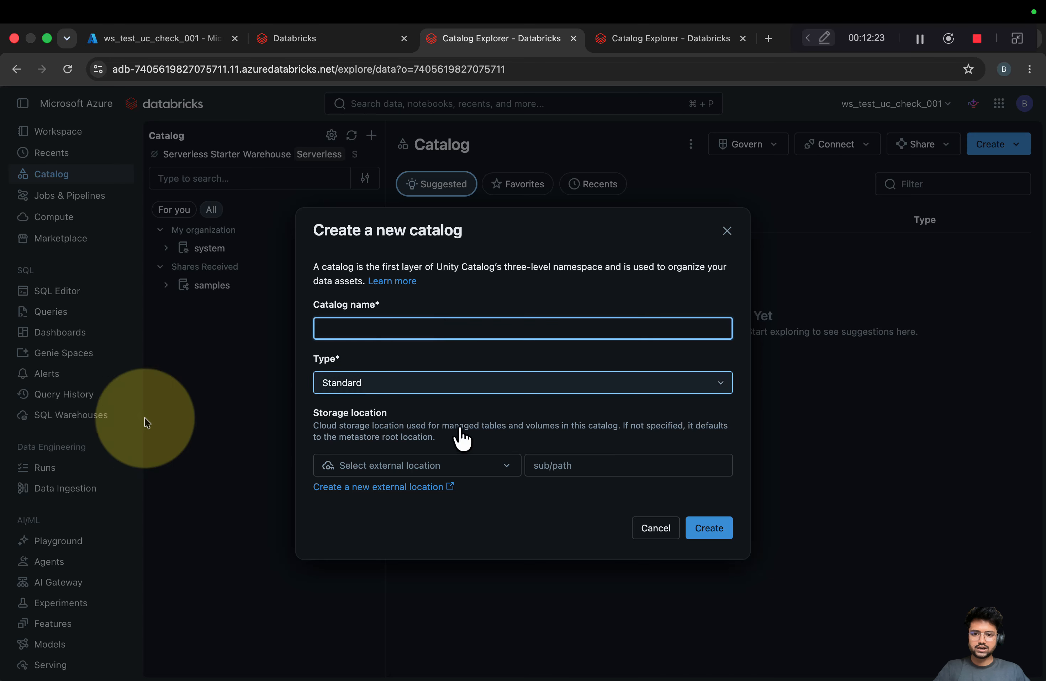
Re-read the default storage location explanation, then go to the account console's workspace page
{"action": "left_click_drag", "start_coordinate": [311, 417], "coordinate": [448, 444]}
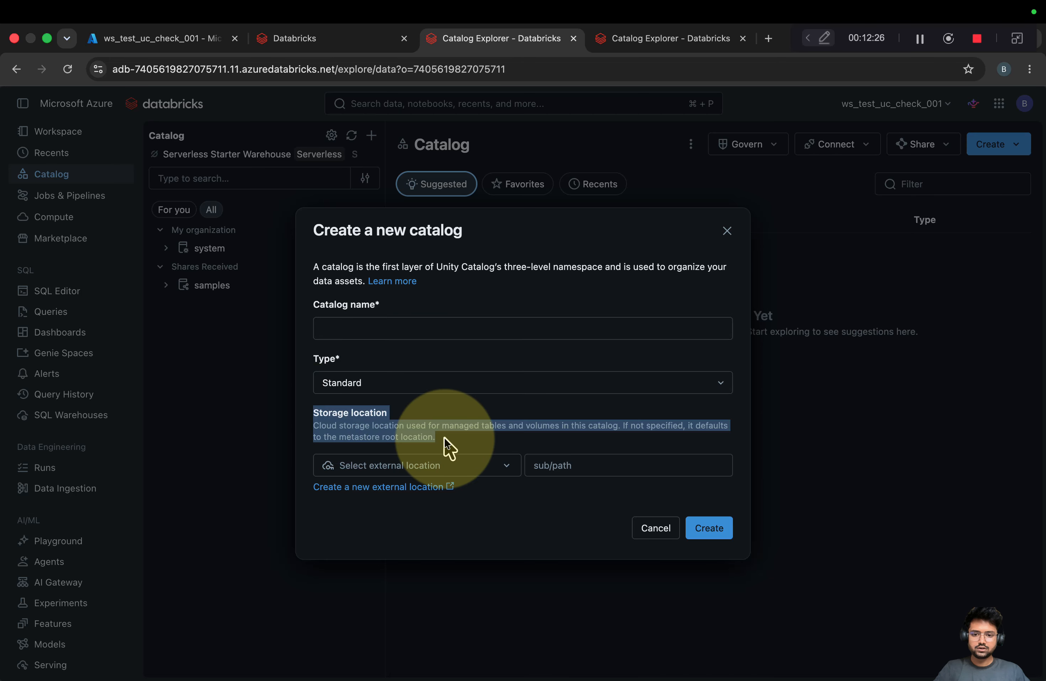
{"action": "left_click", "coordinate": [452, 445]}
{"action": "left_click_drag", "start_coordinate": [310, 417], "coordinate": [451, 448]}
{"action": "left_click", "coordinate": [458, 459]}
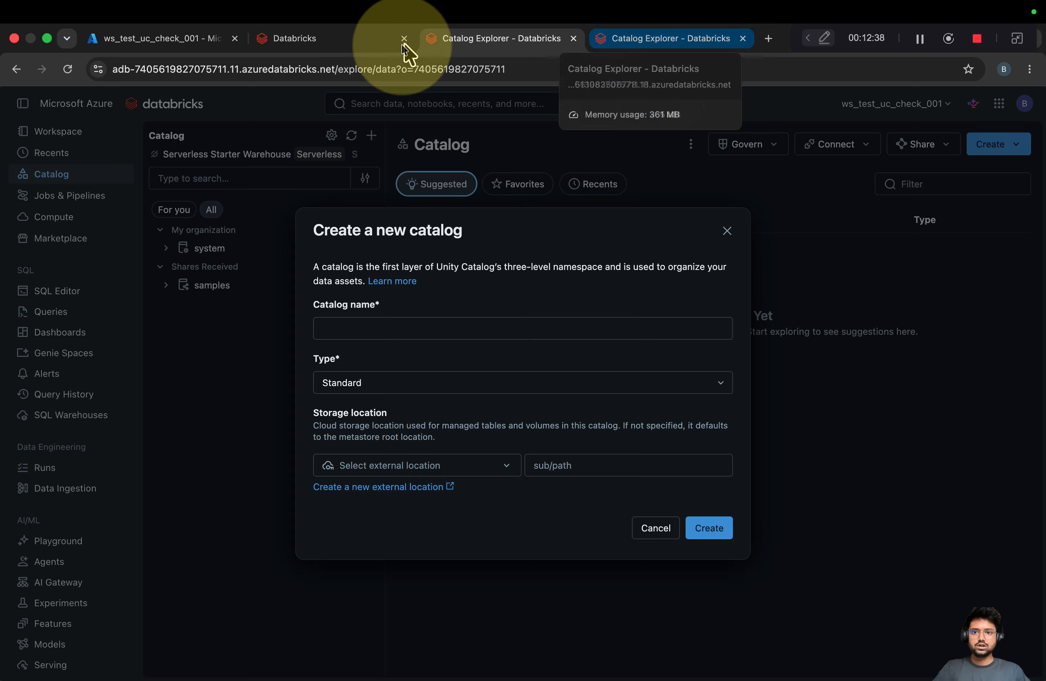
{"action": "left_click", "coordinate": [360, 41]}
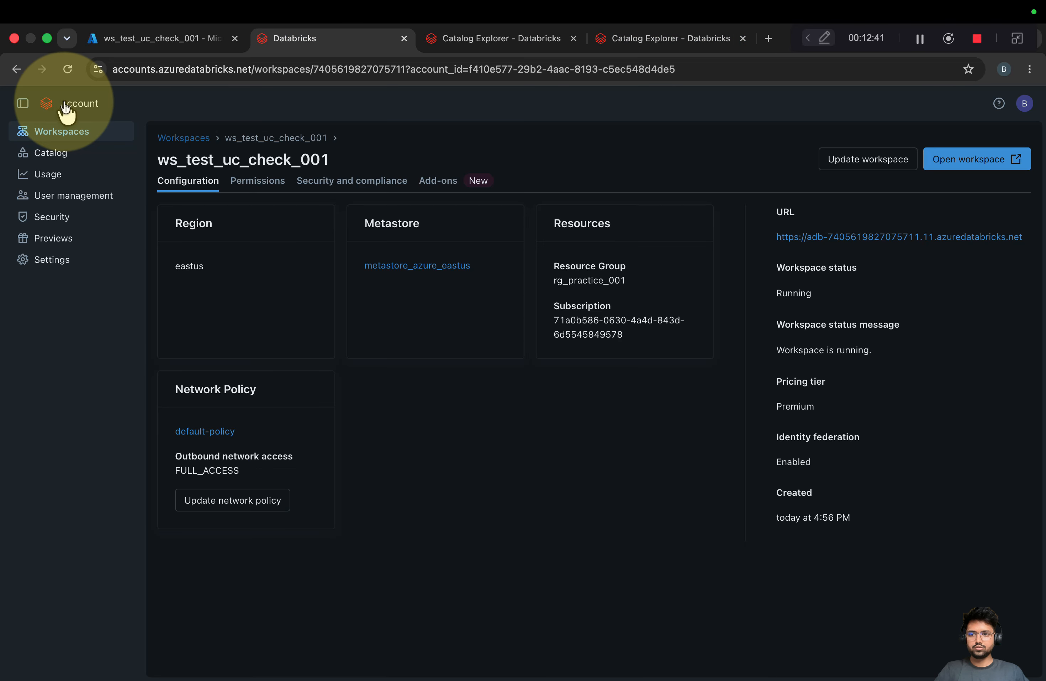
Open the metastore_azure_eastus configuration, check its ADLS Gen 2 path, and compare with the new-catalog form
{"action": "left_click", "coordinate": [35, 154]}
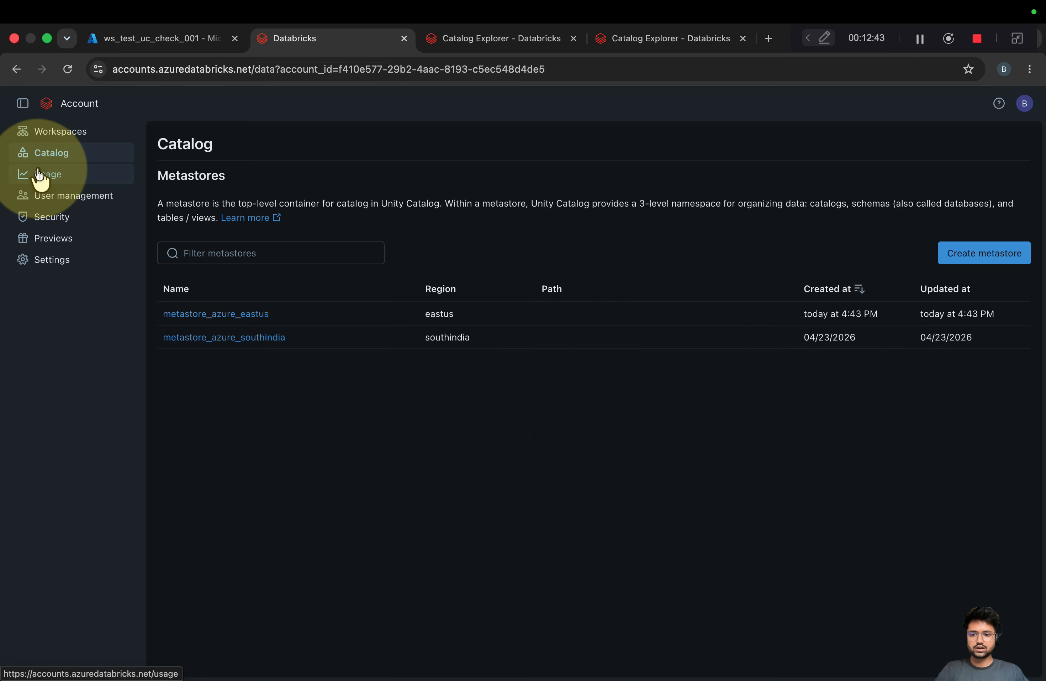
{"action": "left_click", "coordinate": [252, 315]}
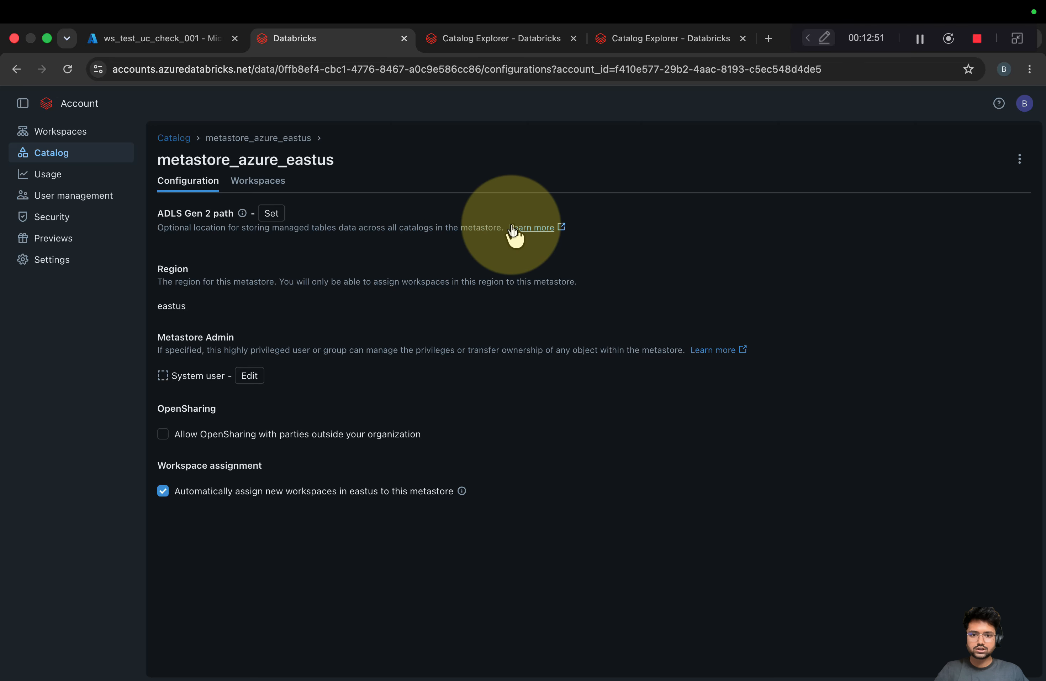
{"action": "left_click_drag", "start_coordinate": [503, 227], "coordinate": [154, 234]}
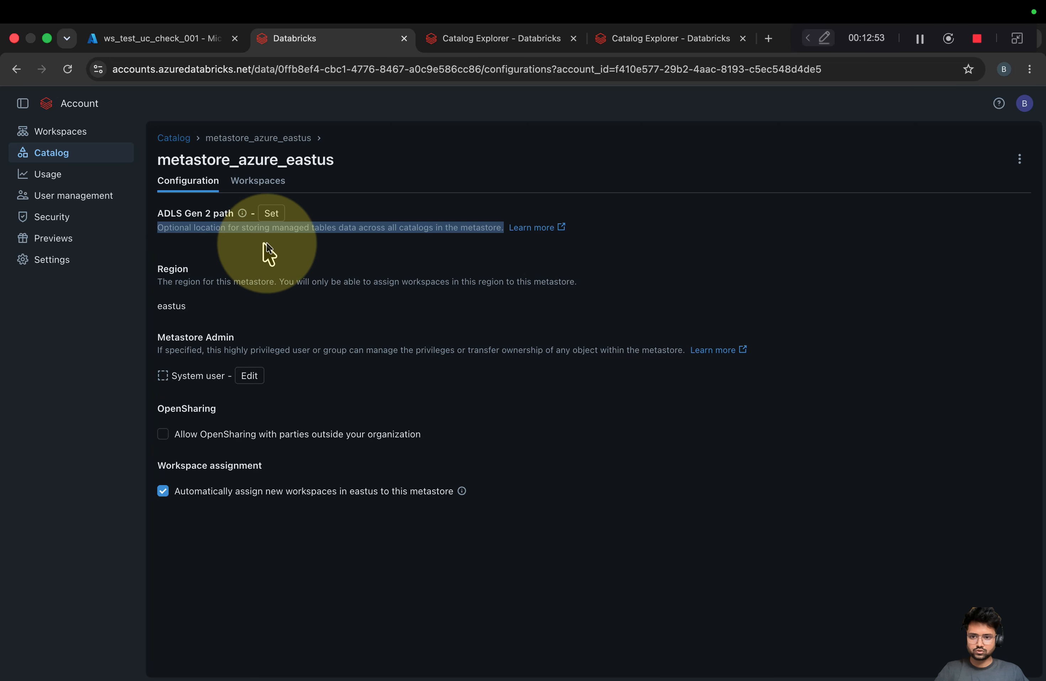
{"action": "left_click", "coordinate": [493, 241]}
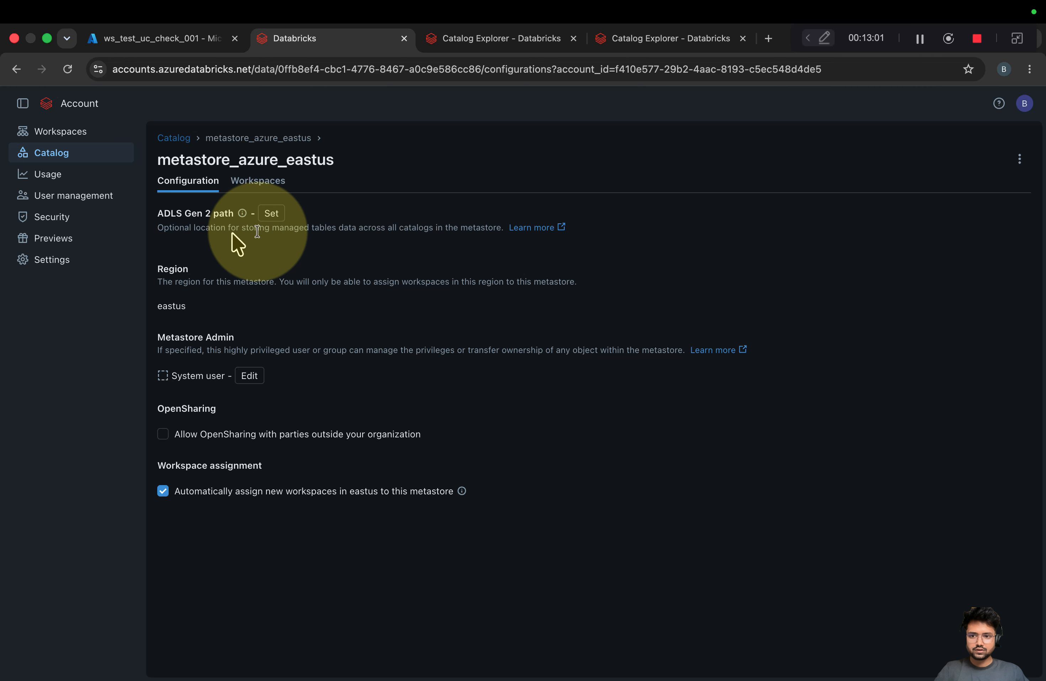
{"action": "left_click", "coordinate": [485, 40]}
{"action": "left_click_drag", "start_coordinate": [448, 446], "coordinate": [289, 444]}
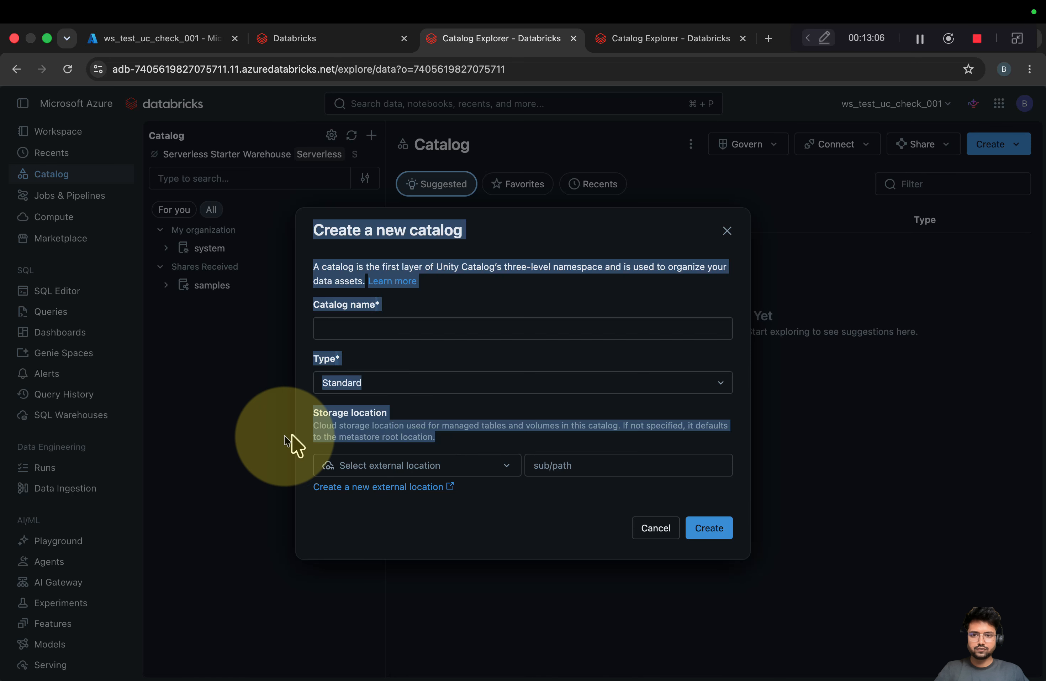
Confirm the ADLS Gen 2 path is empty, then return to Catalog Explorer and close the Create catalog dialog
{"action": "left_click", "coordinate": [297, 40]}
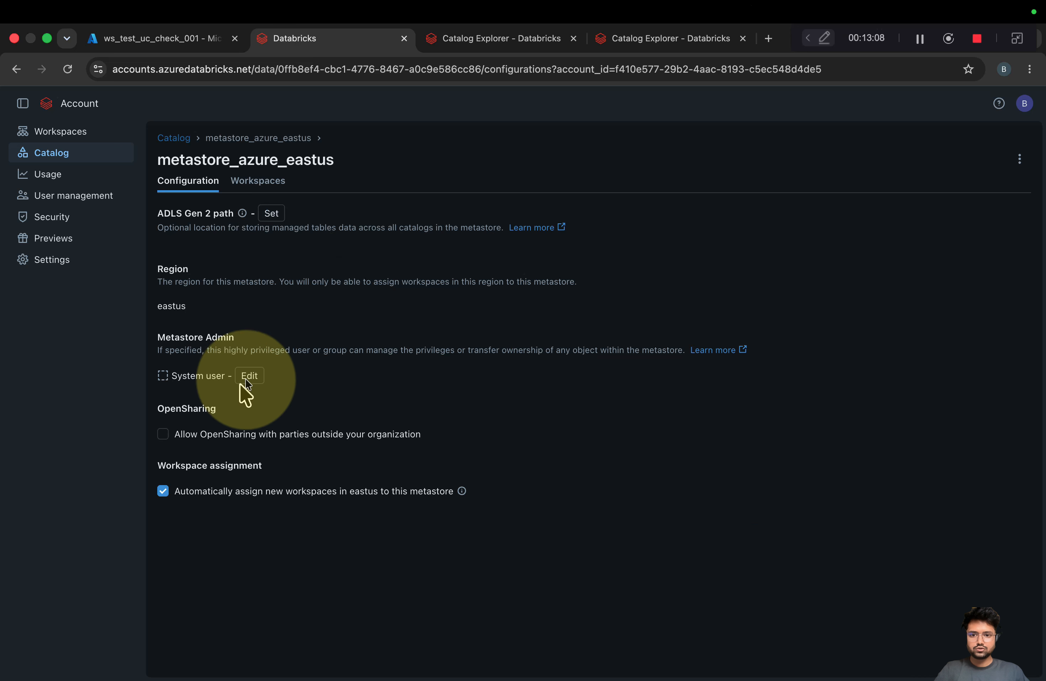
{"action": "left_click_drag", "start_coordinate": [163, 227], "coordinate": [473, 227]}
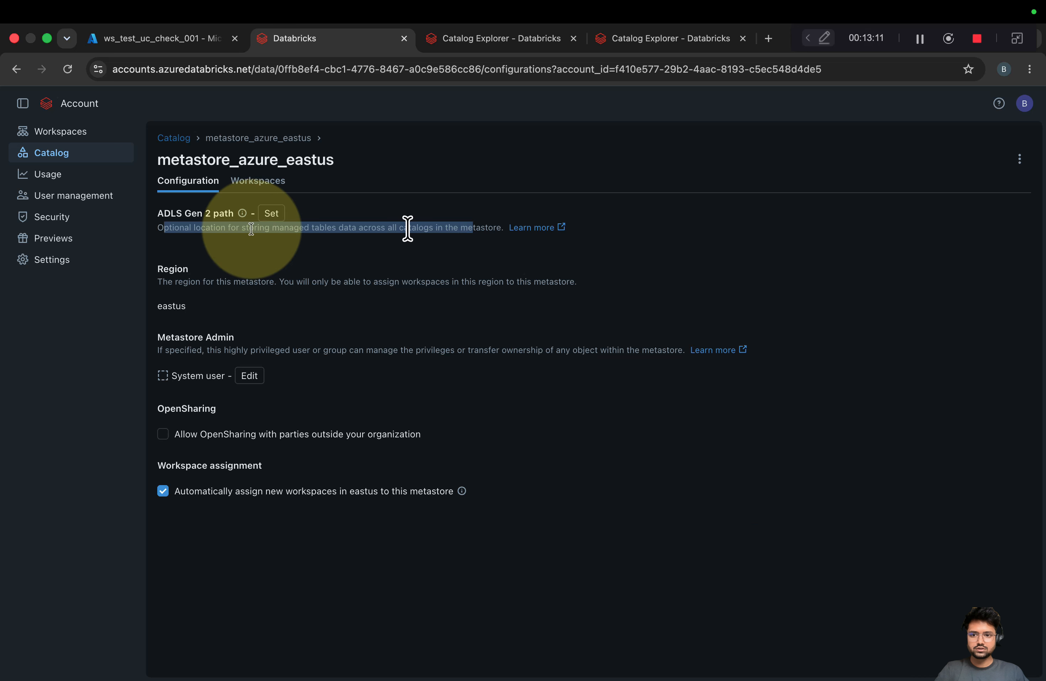
{"action": "left_click_drag", "start_coordinate": [338, 160], "coordinate": [175, 159]}
{"action": "left_click", "coordinate": [178, 234]}
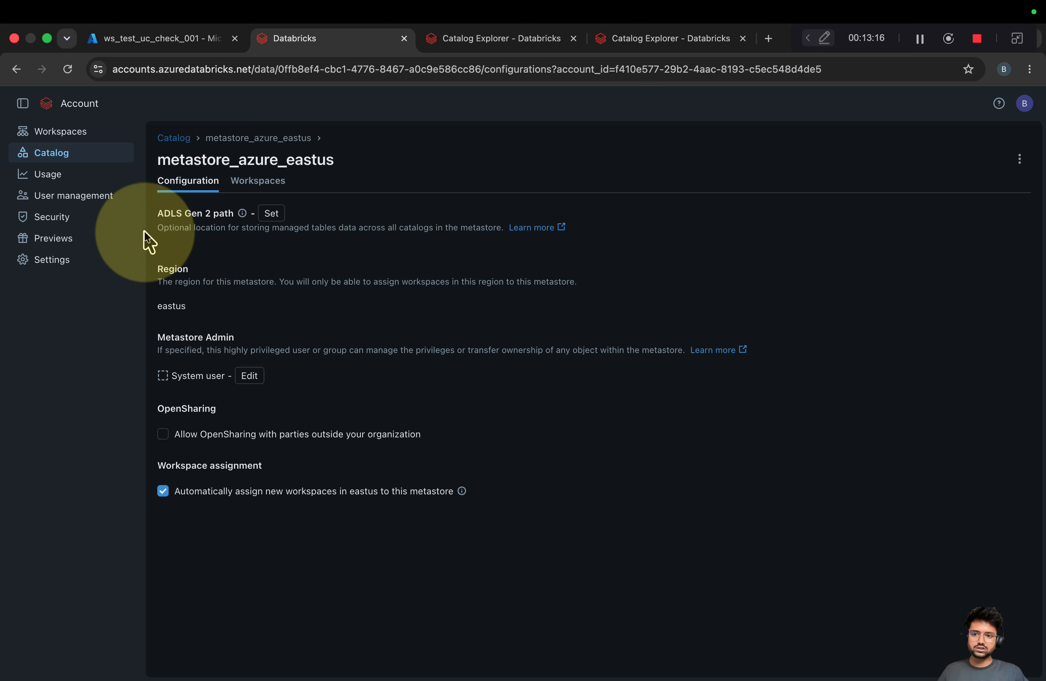
{"action": "left_click_drag", "start_coordinate": [306, 234], "coordinate": [497, 232]}
{"action": "left_click", "coordinate": [317, 259]}
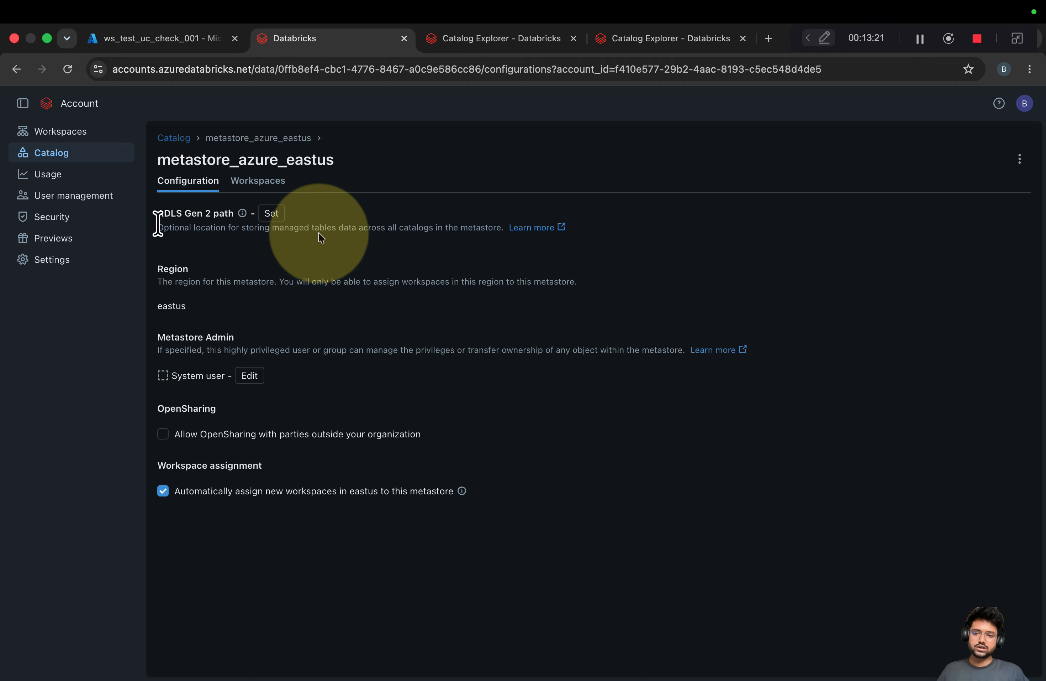
{"action": "left_click", "coordinate": [531, 39]}
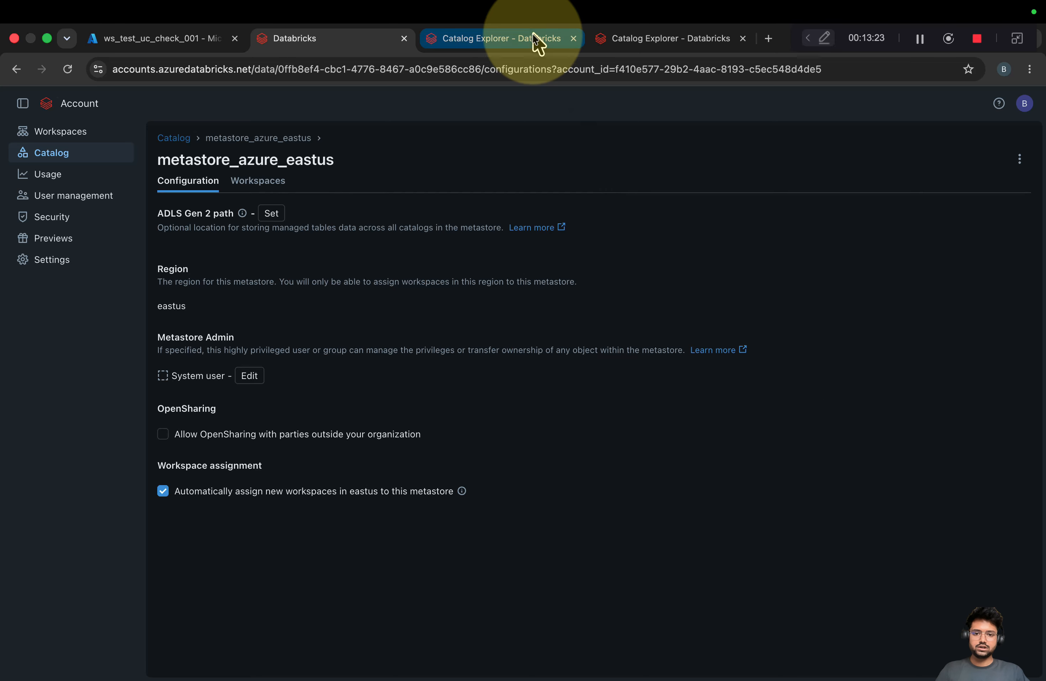
{"action": "left_click", "coordinate": [727, 229]}
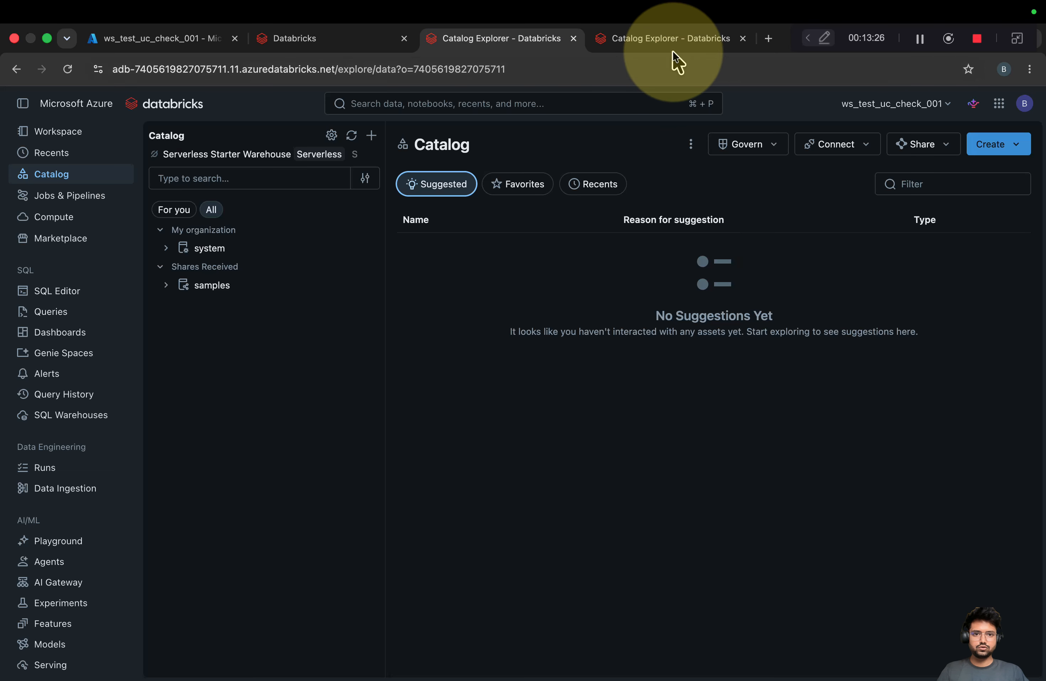
In ws_unitycatalogmetastore_demo_001, submit Standard catalog test_catalog_001 with no storage location
{"action": "left_click_drag", "start_coordinate": [652, 42], "coordinate": [509, 44]}
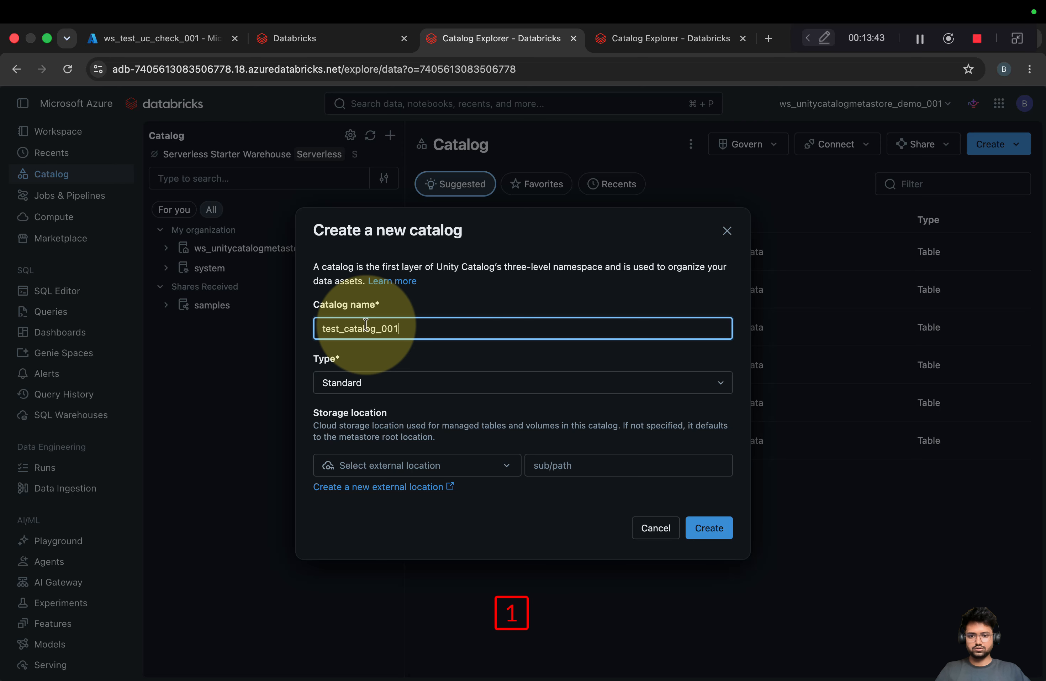
{"action": "left_click", "coordinate": [510, 389]}
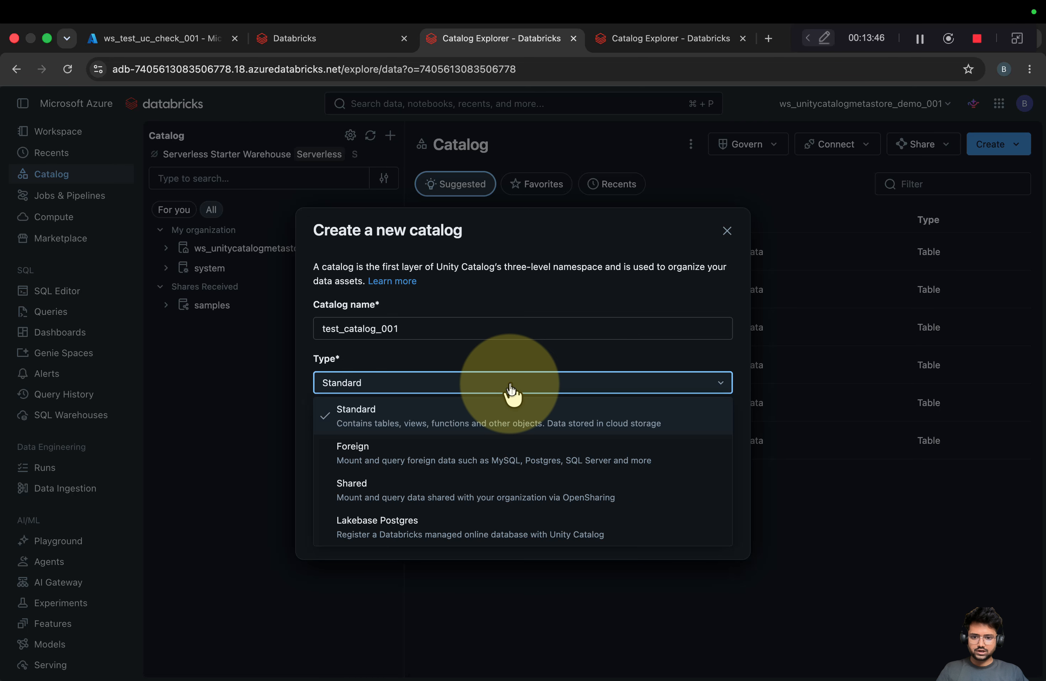
{"action": "left_click", "coordinate": [462, 403]}
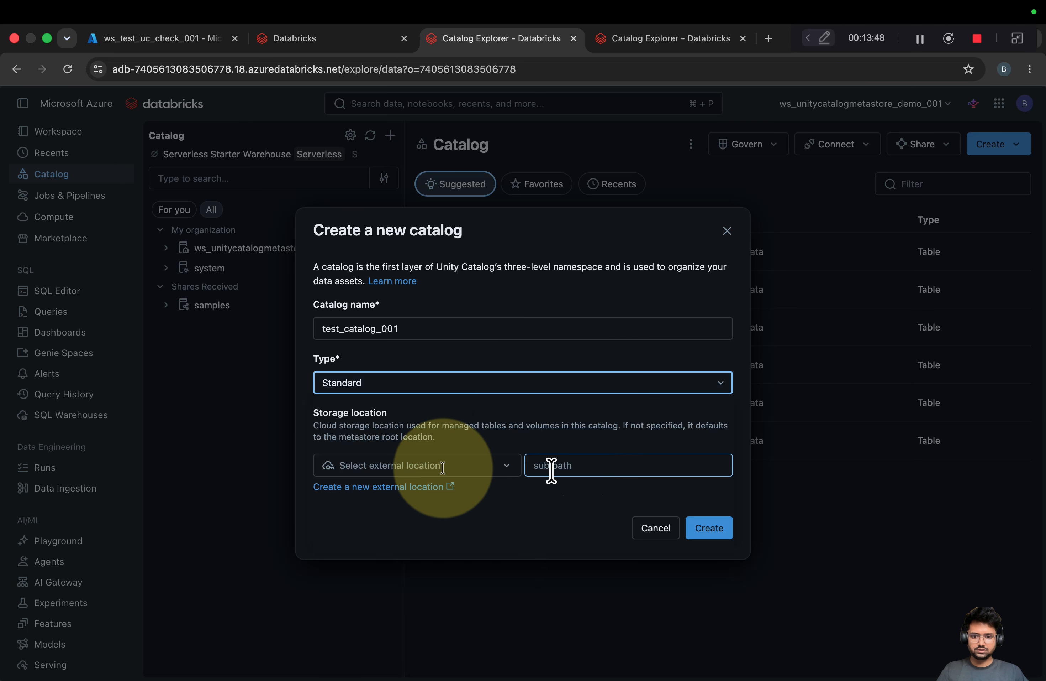
{"action": "left_click", "coordinate": [709, 529]}
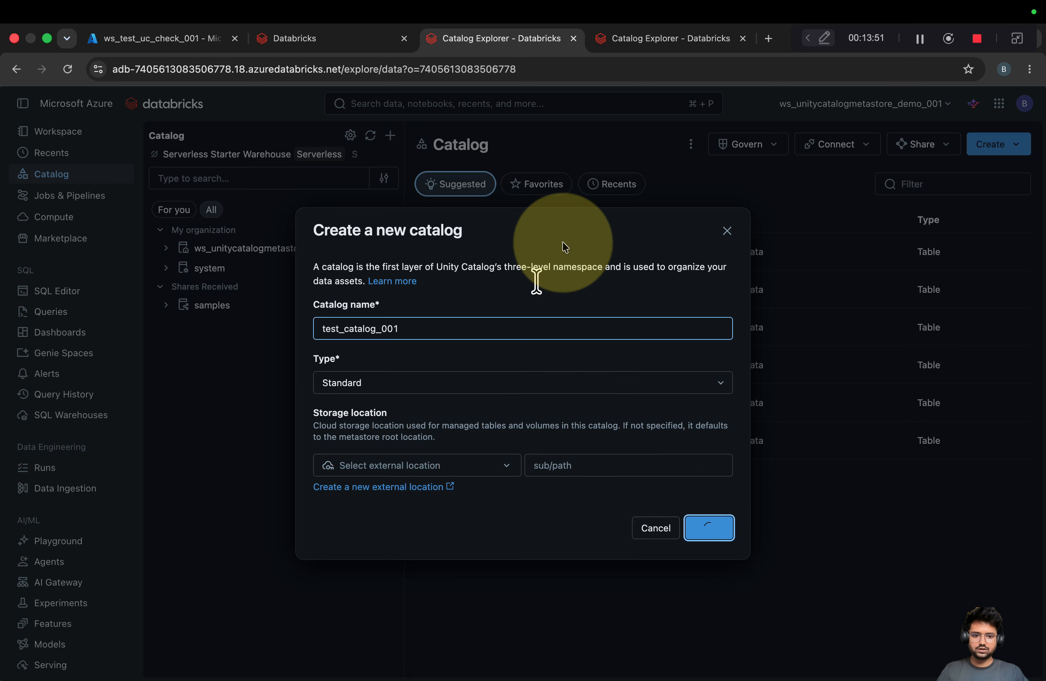
Read the 'Metastore storage root URL does not exist' error and its Default Storage advice, then cancel
{"action": "left_click_drag", "start_coordinate": [412, 483], "coordinate": [568, 532]}
{"action": "left_click", "coordinate": [561, 532]}
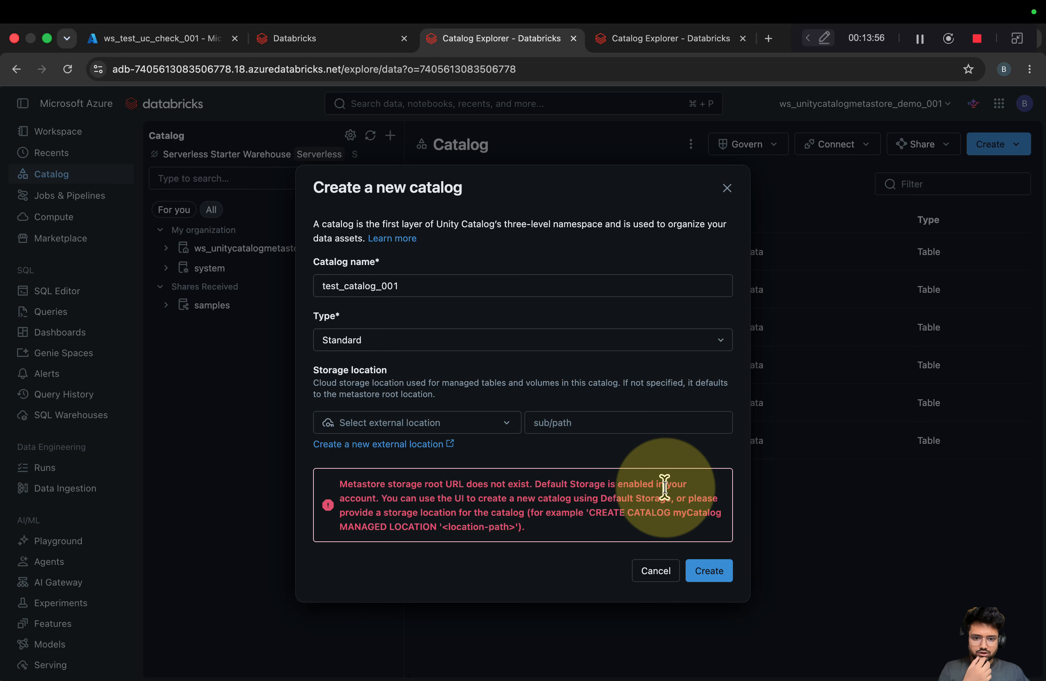
{"action": "left_click_drag", "start_coordinate": [388, 498], "coordinate": [522, 530]}
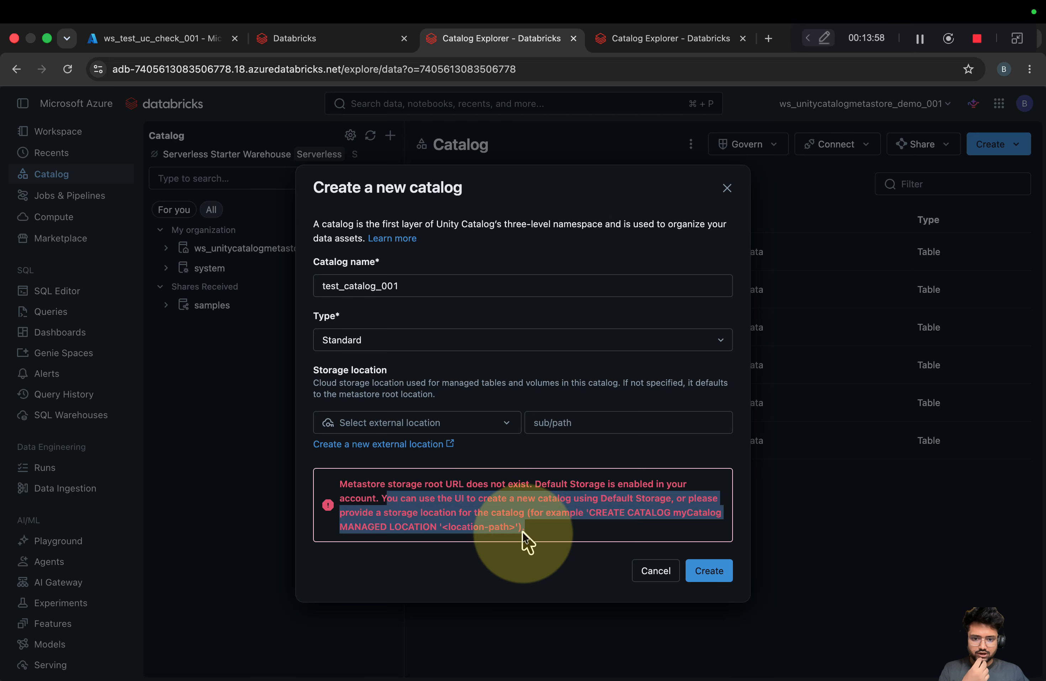
{"action": "left_click", "coordinate": [549, 532]}
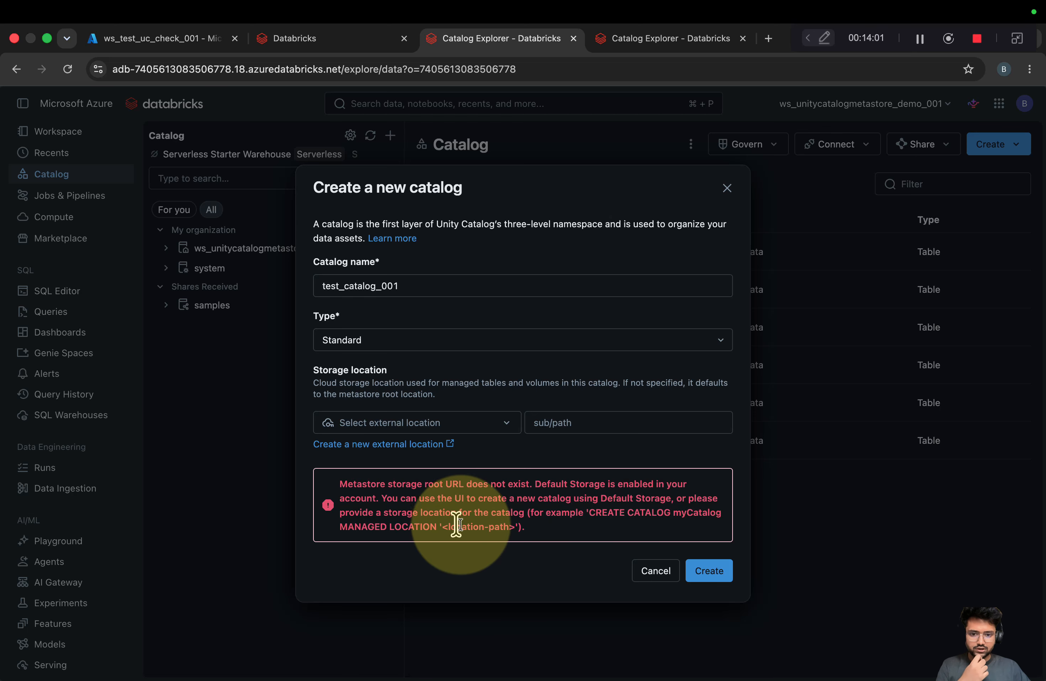
{"action": "left_click_drag", "start_coordinate": [543, 536], "coordinate": [329, 495]}
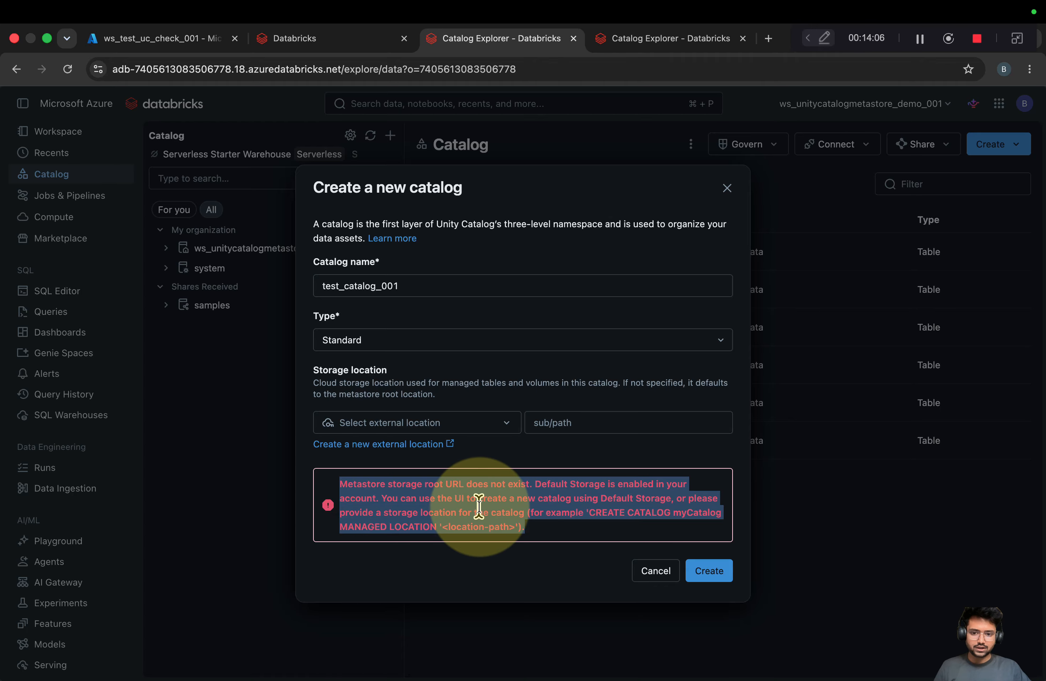
{"action": "left_click", "coordinate": [561, 537]}
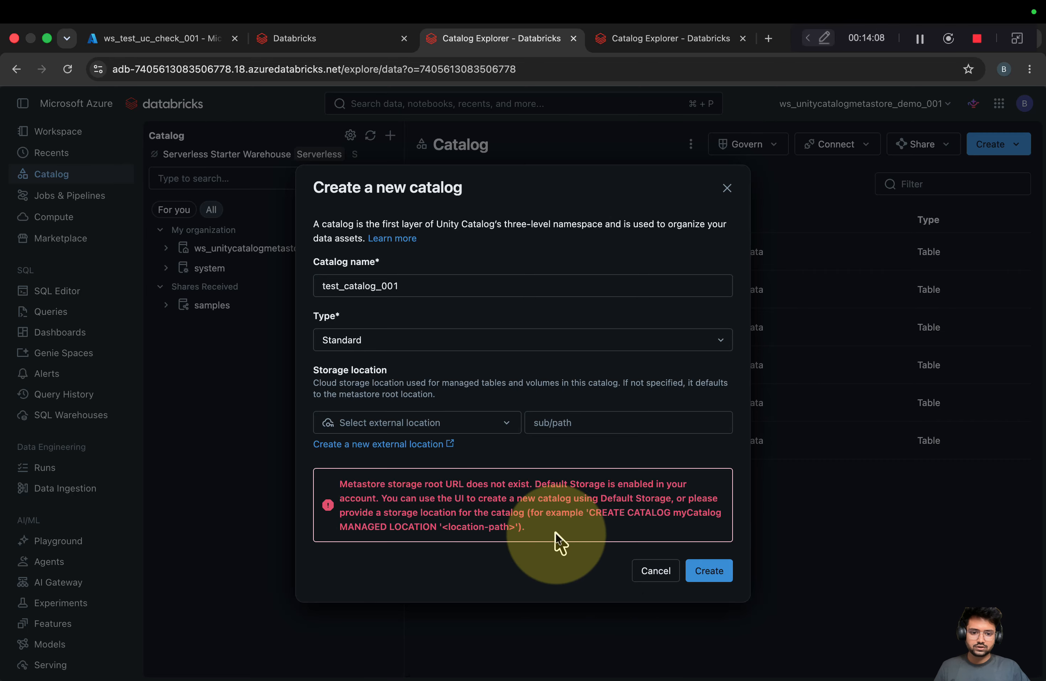
{"action": "left_click", "coordinate": [649, 571]}
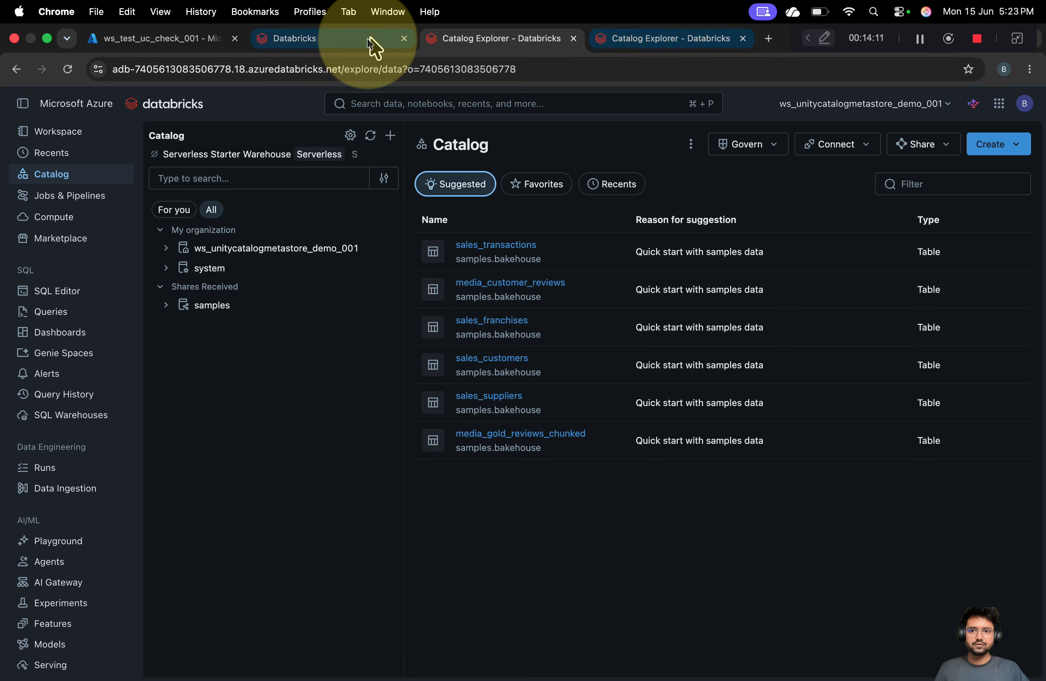
Recheck the metastore's ADLS Gen 2 path section, then go to the ws_test_uc_check_001 catalog page
{"action": "left_click", "coordinate": [298, 40]}
{"action": "left_click_drag", "start_coordinate": [156, 219], "coordinate": [449, 254]}
{"action": "left_click", "coordinate": [314, 188]}
{"action": "left_click", "coordinate": [491, 39]}
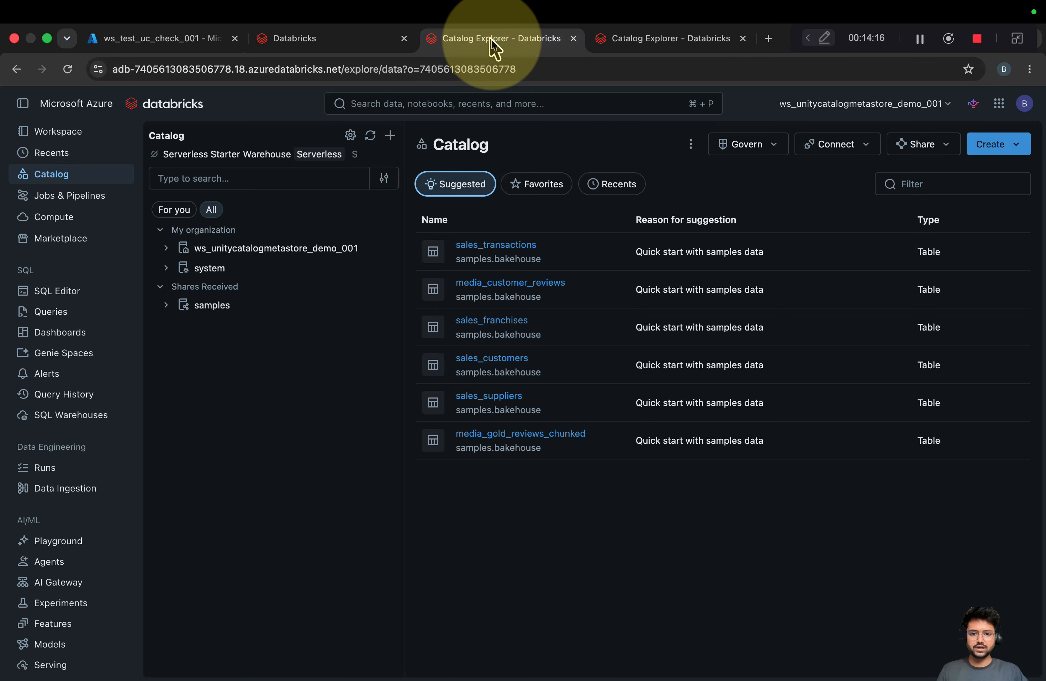
{"action": "left_click", "coordinate": [649, 35]}
{"action": "left_click", "coordinate": [303, 40]}
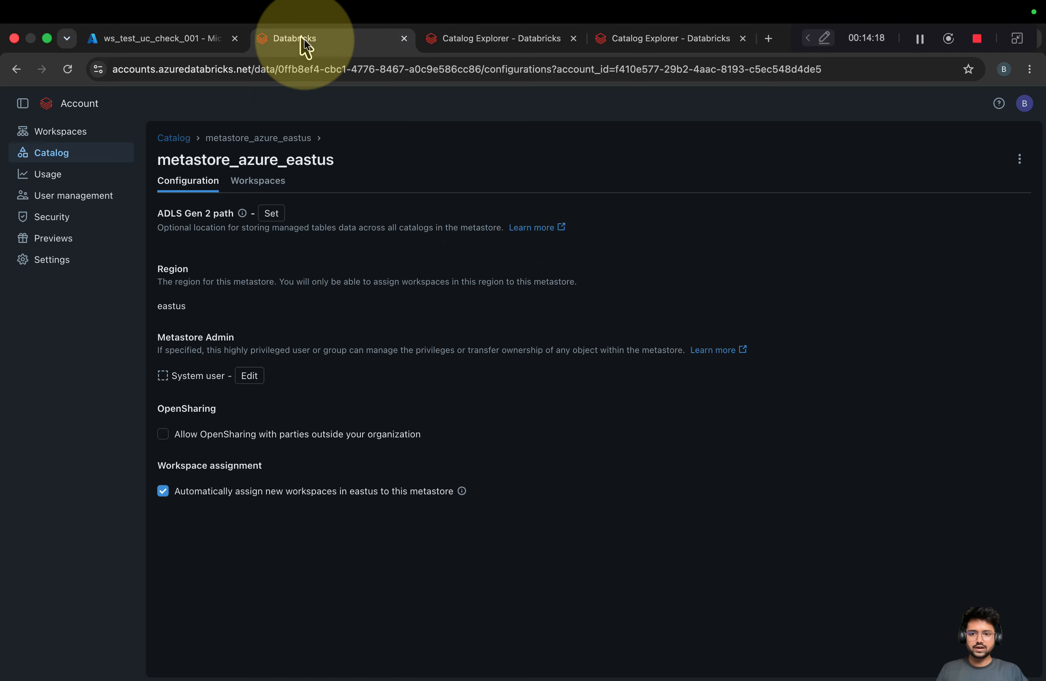
{"action": "left_click", "coordinate": [524, 39]}
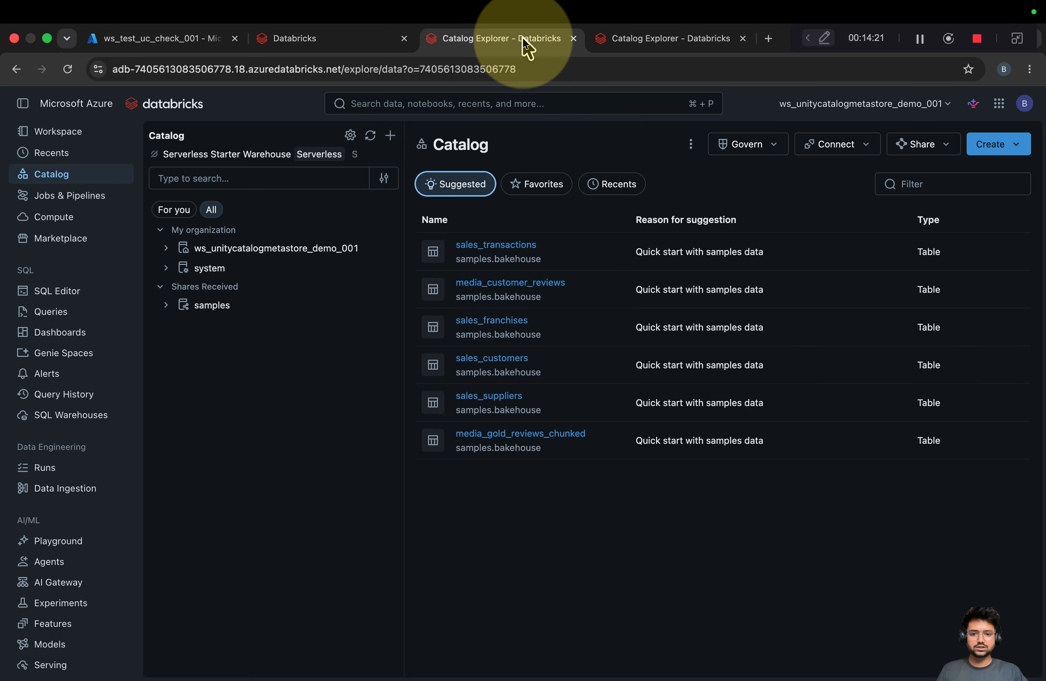
{"action": "left_click", "coordinate": [623, 42]}
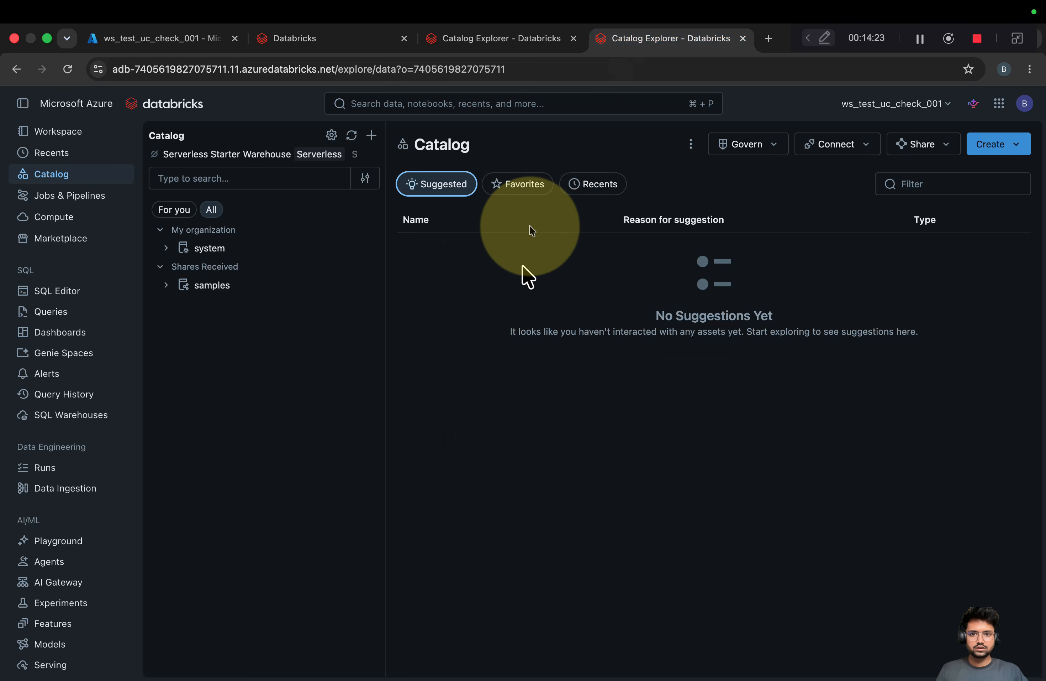
Fill in a new Standard catalog named test_location_001, leaving the external location empty
{"action": "left_click", "coordinate": [372, 135]}
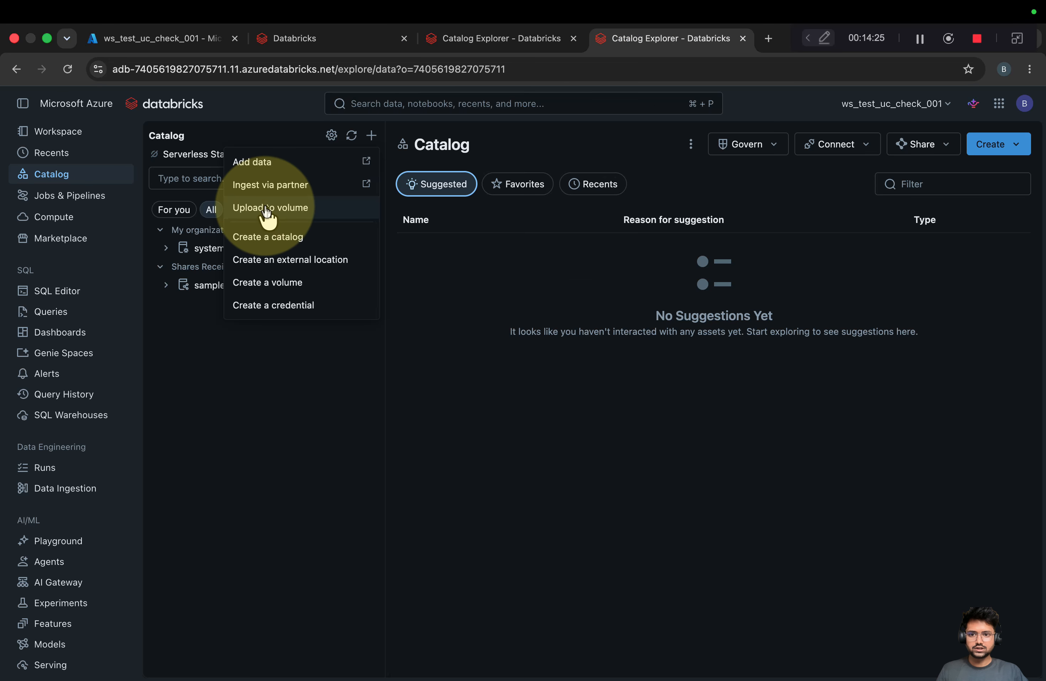
{"action": "left_click", "coordinate": [278, 234]}
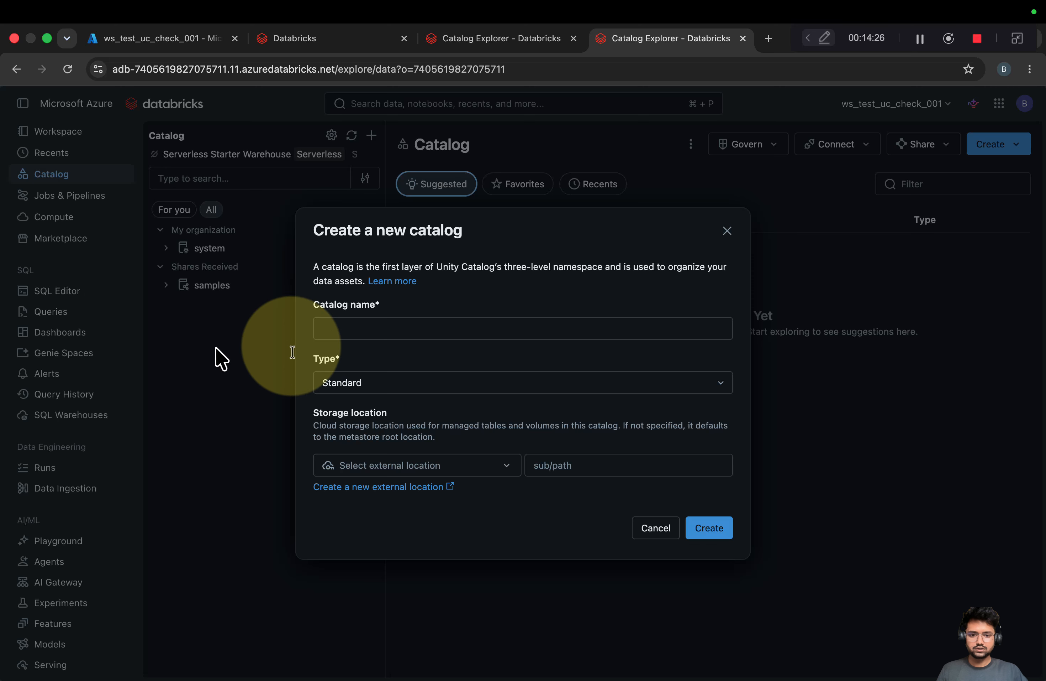
{"action": "left_click", "coordinate": [508, 468]}
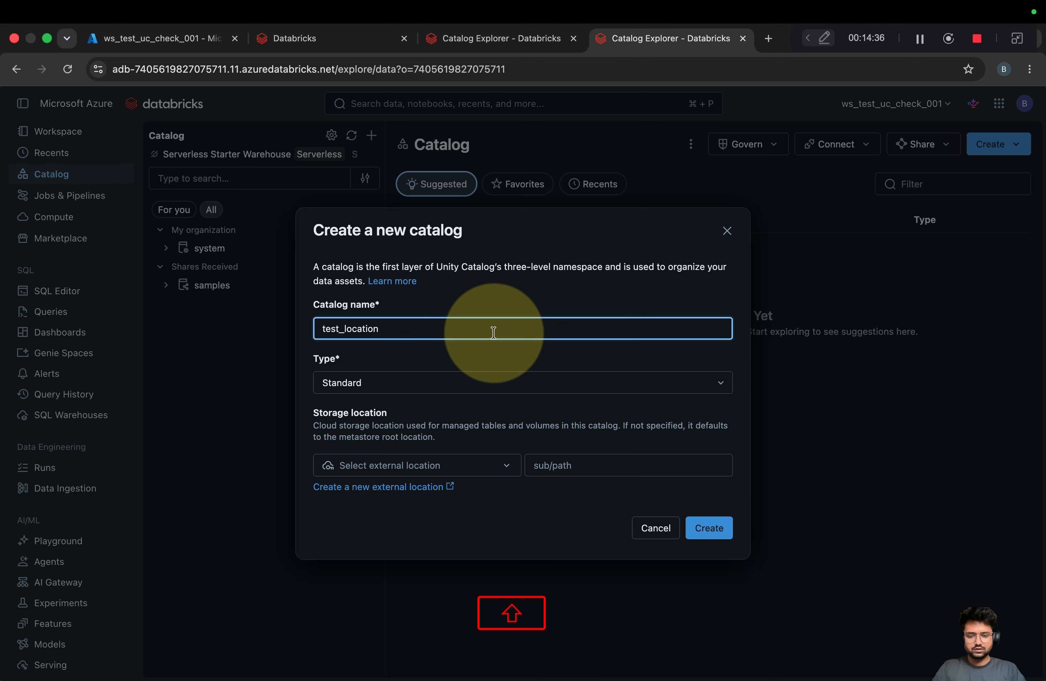
{"action": "key", "text": "BackSpace"}
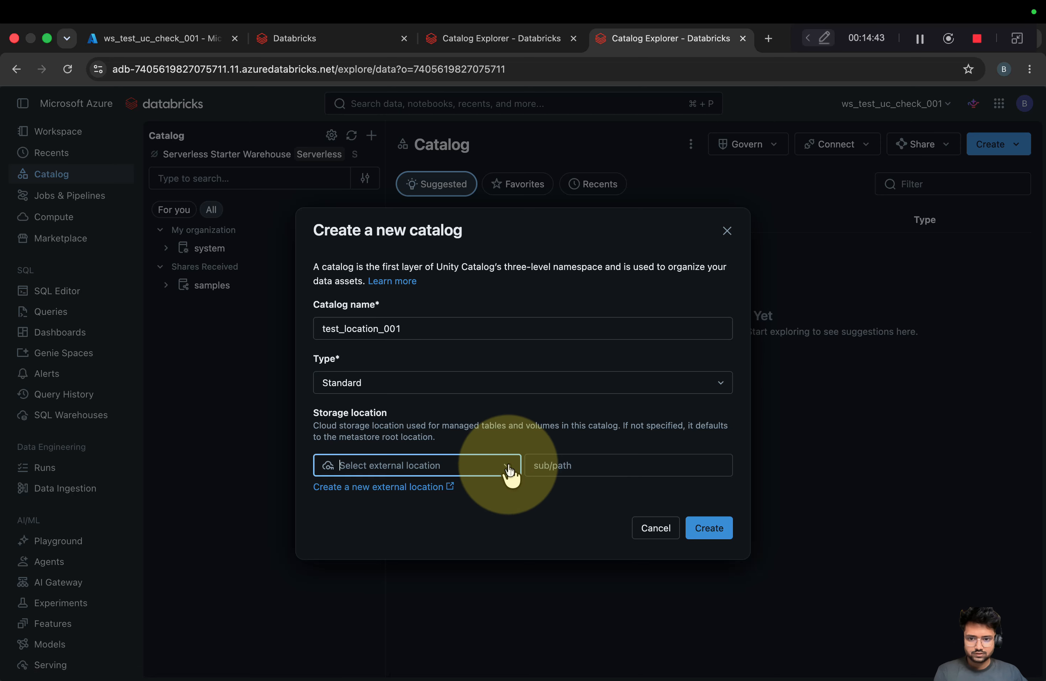
{"action": "left_click", "coordinate": [595, 389]}
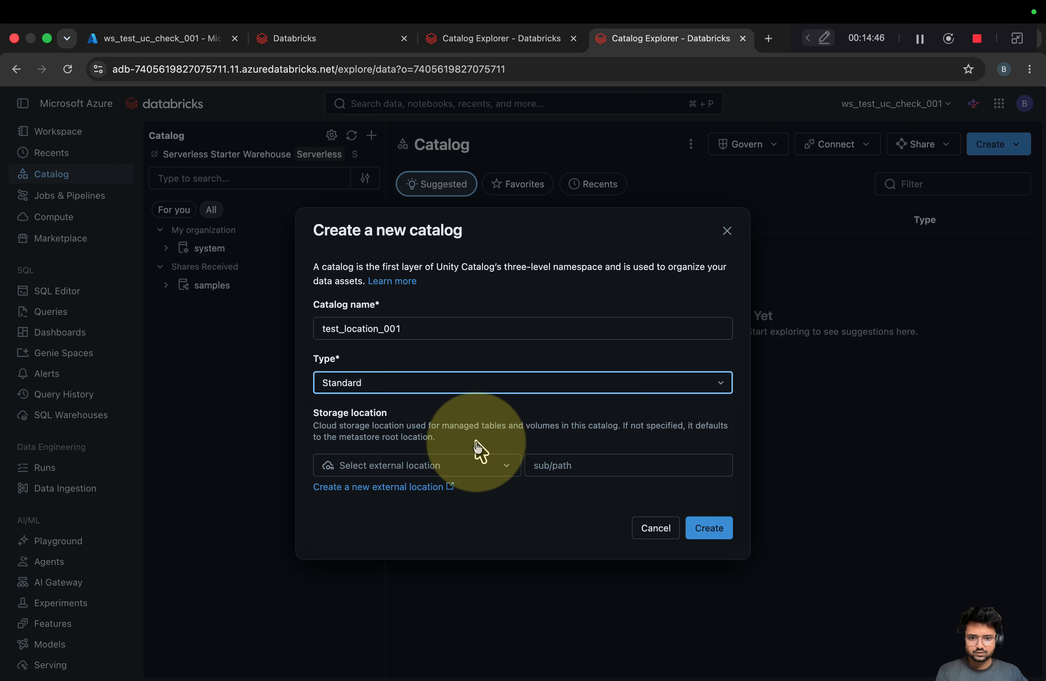
{"action": "left_click", "coordinate": [507, 470]}
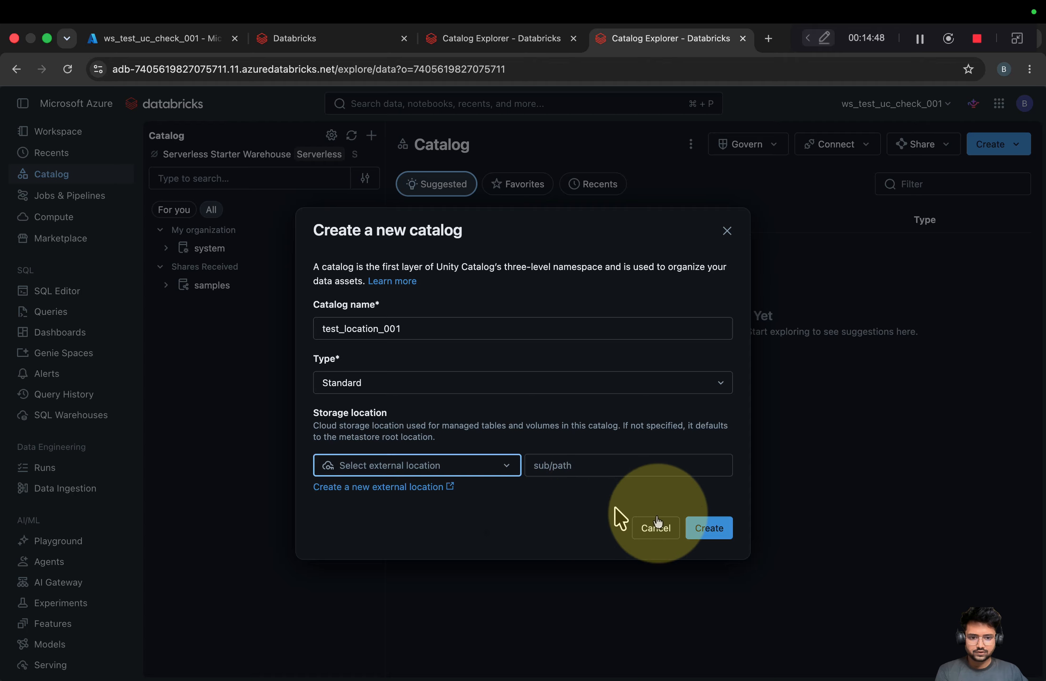
Submit test_location_001 and read the 'Metastore storage root URL does not exist' error
{"action": "left_click", "coordinate": [693, 529]}
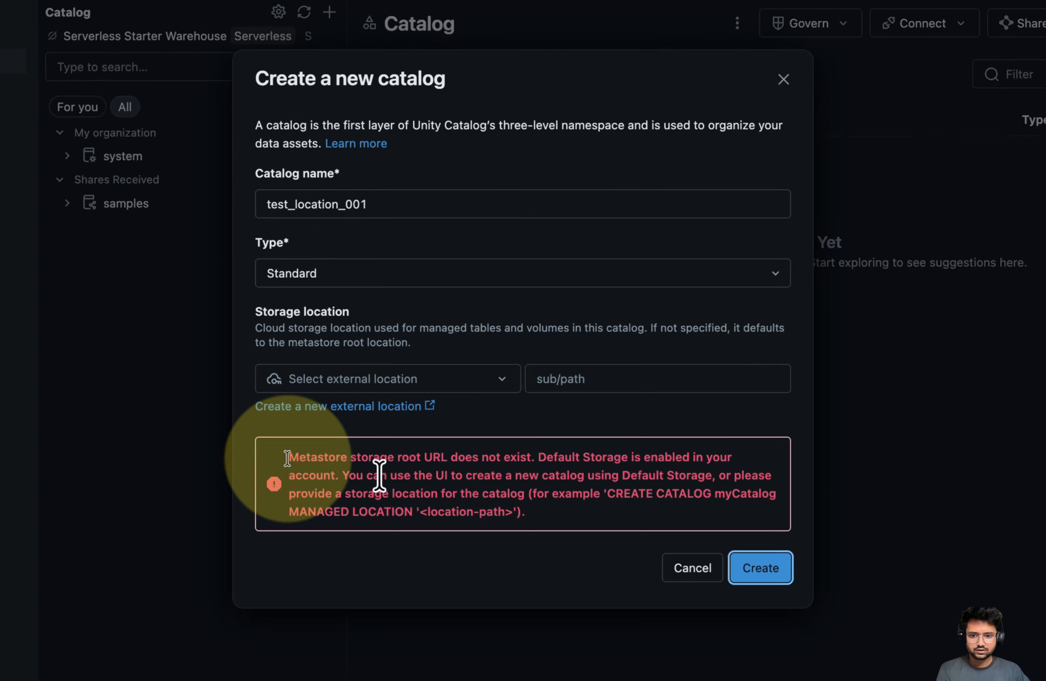
{"action": "left_click_drag", "start_coordinate": [338, 483], "coordinate": [503, 530]}
{"action": "left_click", "coordinate": [549, 534]}
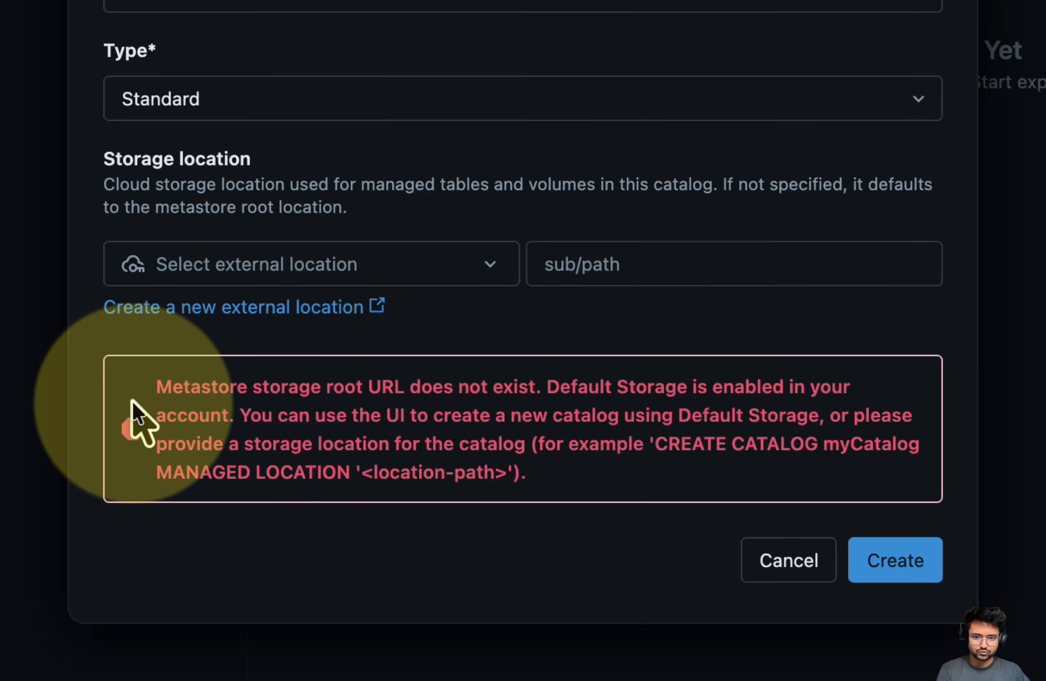
{"action": "left_click_drag", "start_coordinate": [132, 402], "coordinate": [535, 393]}
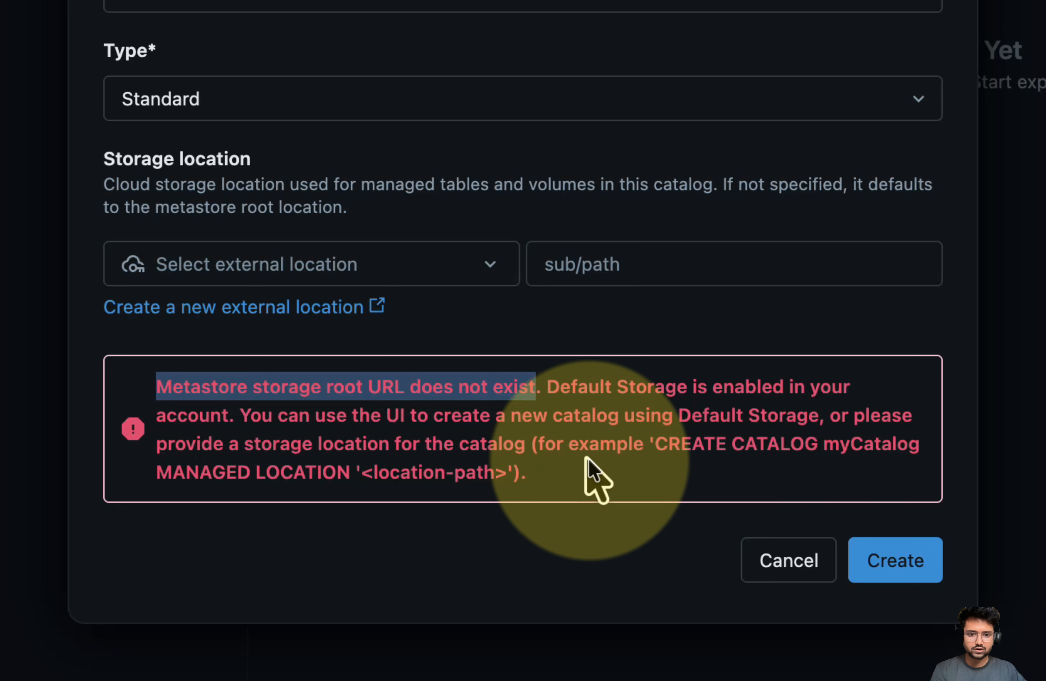
{"action": "double_click", "coordinate": [767, 418]}
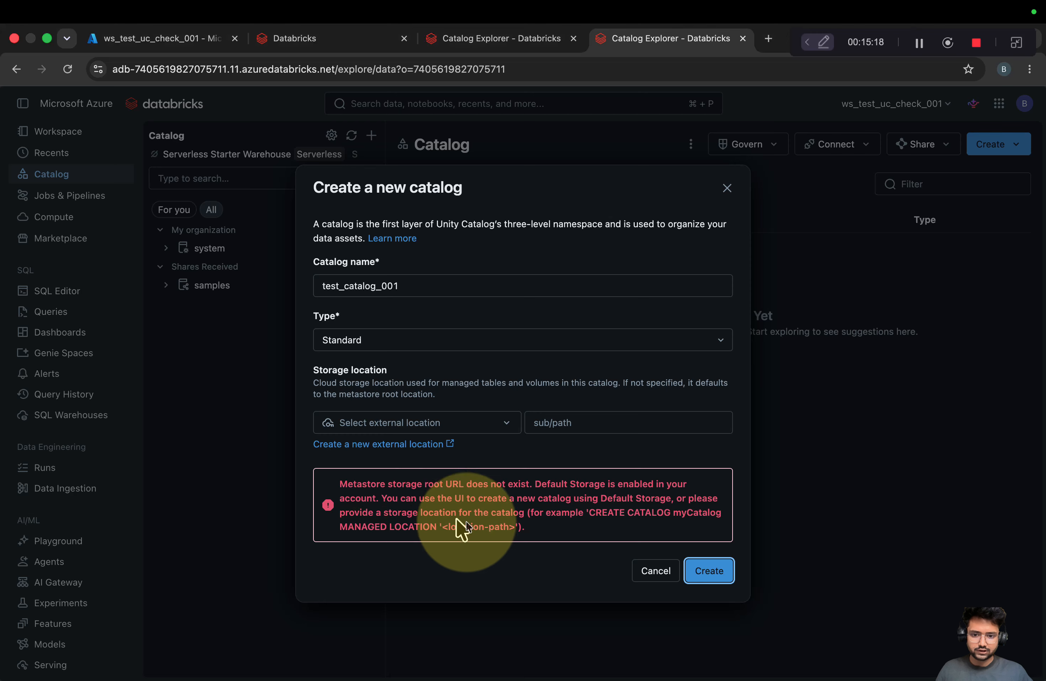
{"action": "left_click_drag", "start_coordinate": [546, 527], "coordinate": [323, 481]}
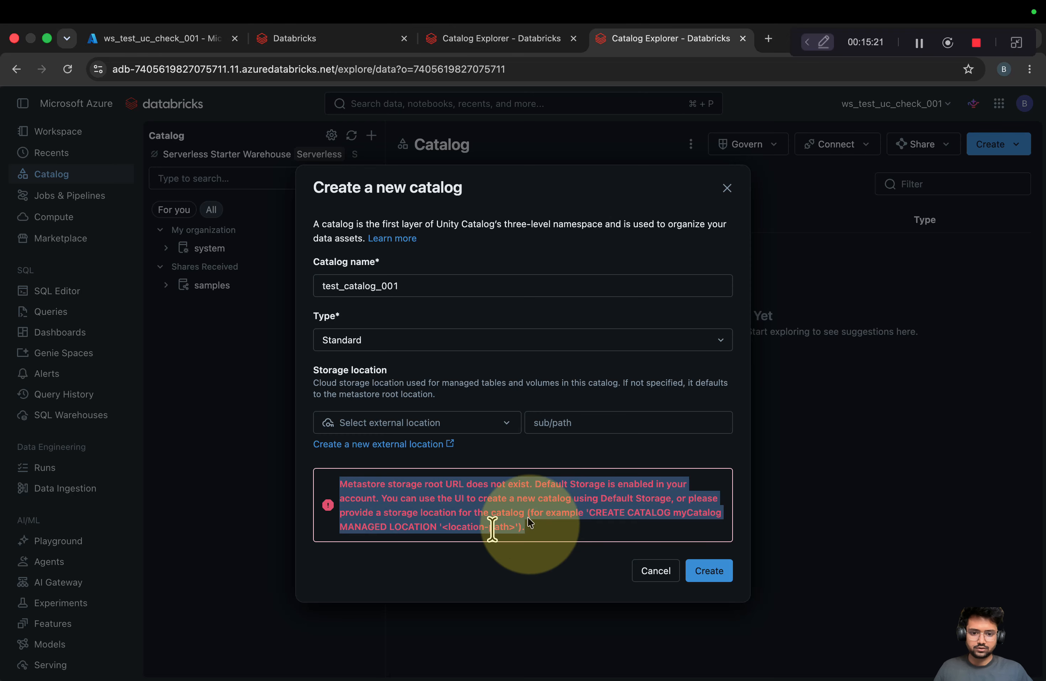
Confirm no external location is available and close the create-catalog dialog
{"action": "left_click", "coordinate": [345, 424]}
{"action": "left_click", "coordinate": [512, 425]}
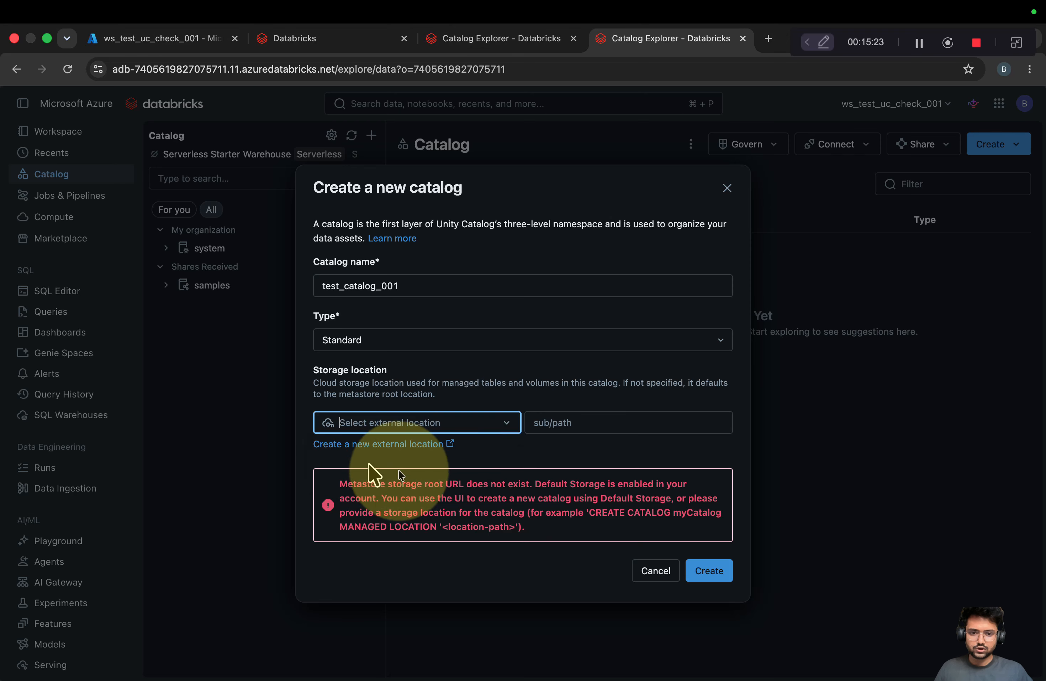
{"action": "left_click", "coordinate": [727, 187]}
In the demo workspace, start a new catalog with the metastore's external location to reveal its abfss path
{"action": "left_click", "coordinate": [486, 39]}
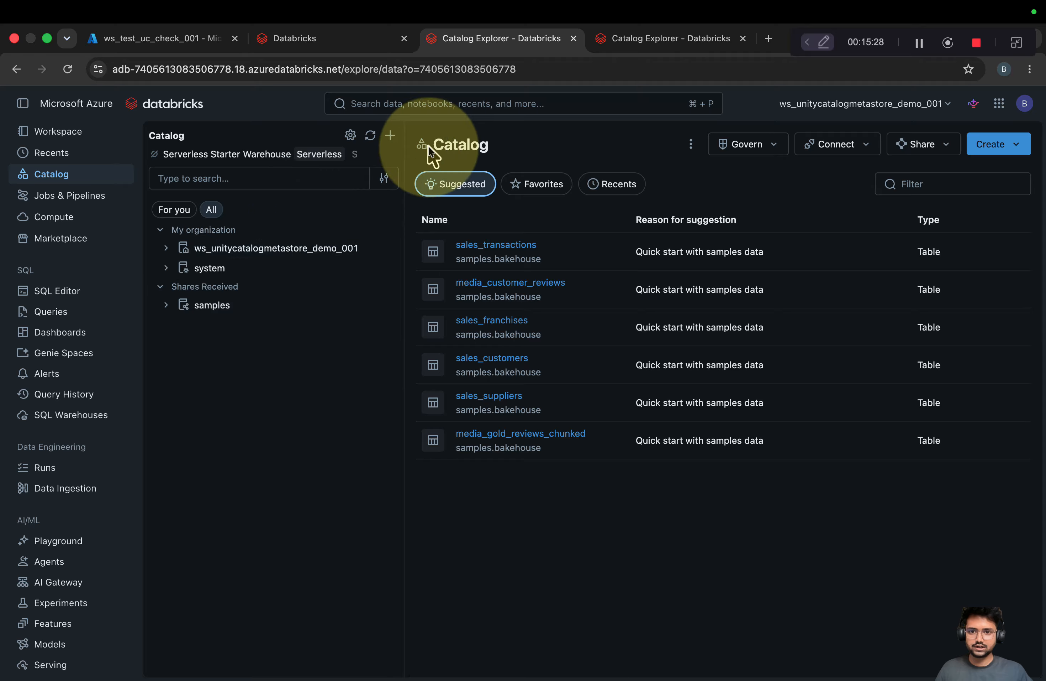
{"action": "left_click", "coordinate": [394, 142]}
{"action": "left_click", "coordinate": [307, 237]}
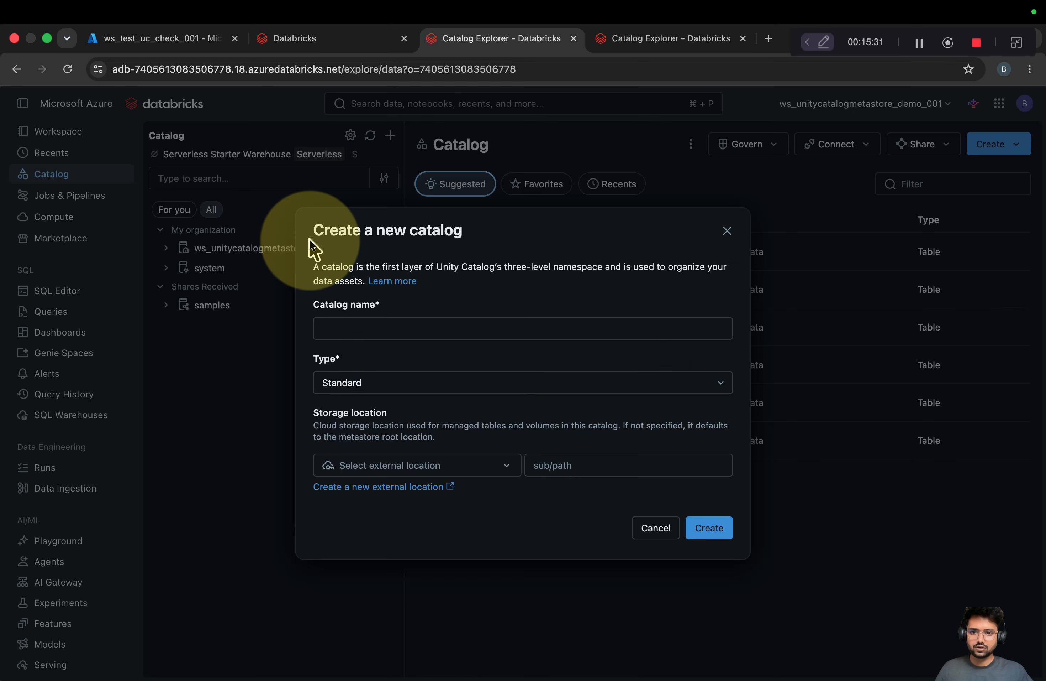
{"action": "left_click", "coordinate": [505, 470]}
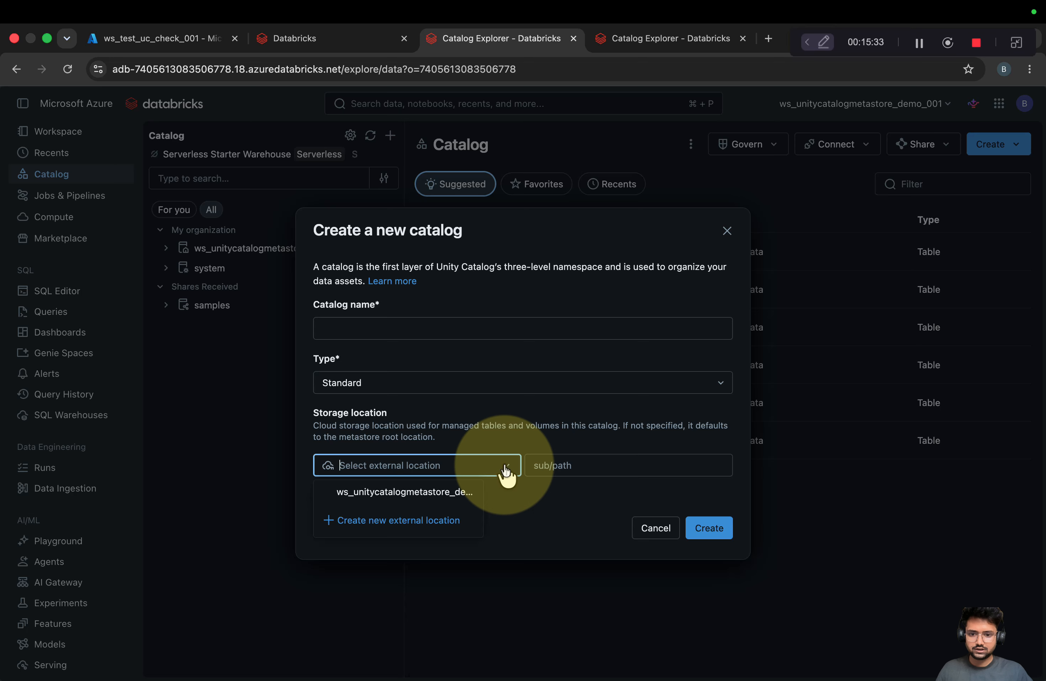
{"action": "left_click", "coordinate": [384, 491]}
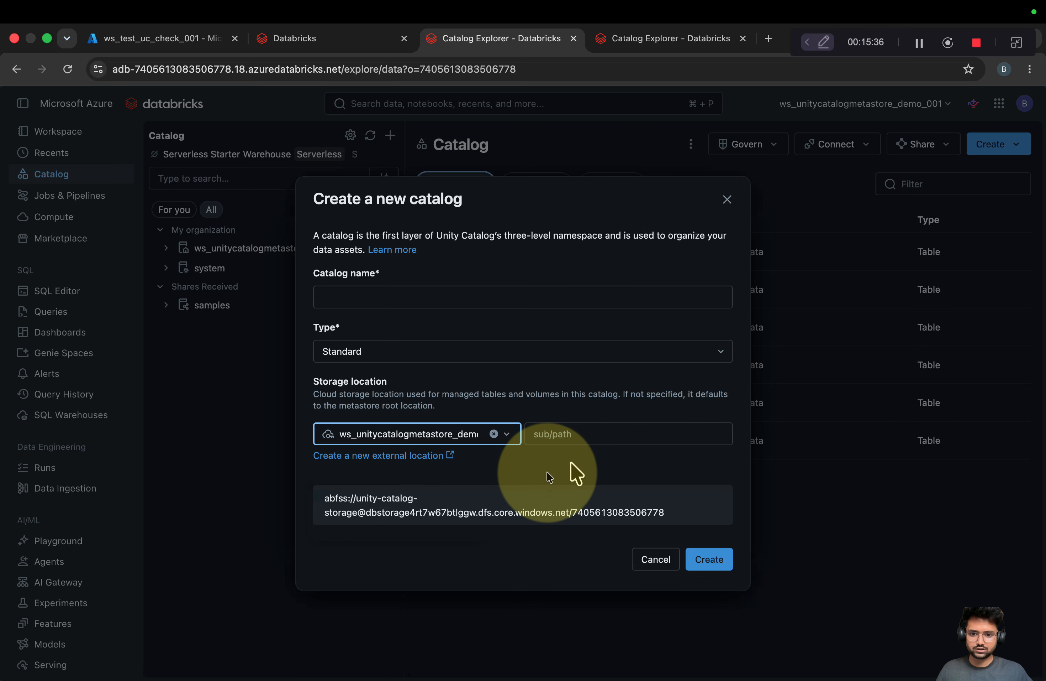
{"action": "left_click_drag", "start_coordinate": [325, 499], "coordinate": [673, 517]}
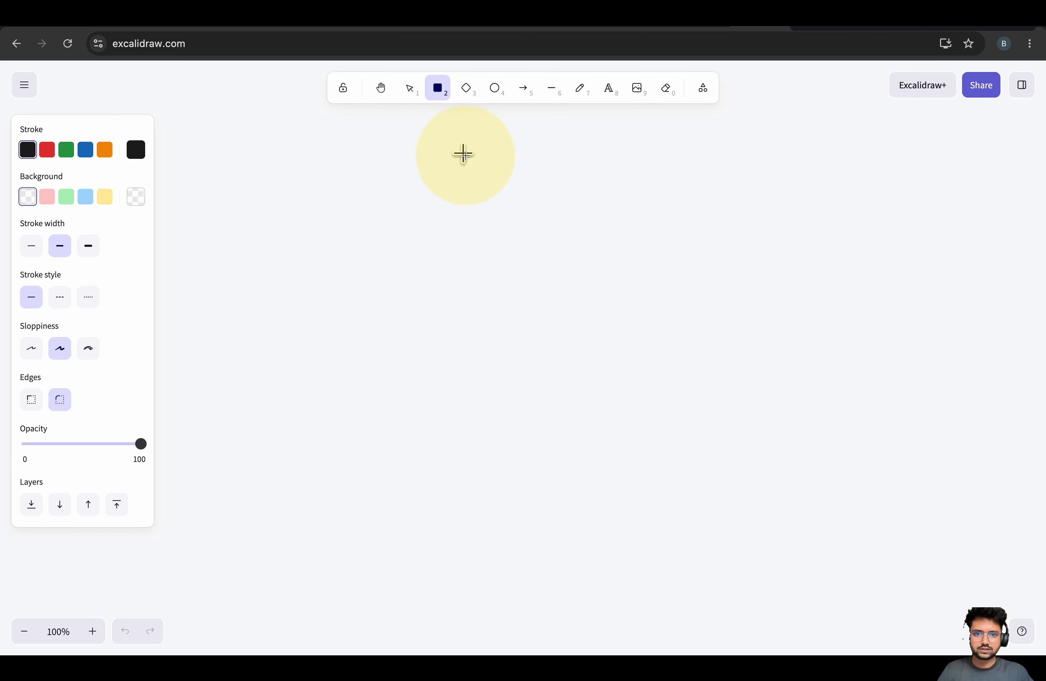
Draw a wide box near the top labelled 'metastore'
{"action": "left_click_drag", "start_coordinate": [463, 153], "coordinate": [737, 226]}
{"action": "double_click", "coordinate": [554, 187]}
{"action": "type", "text": "met"}
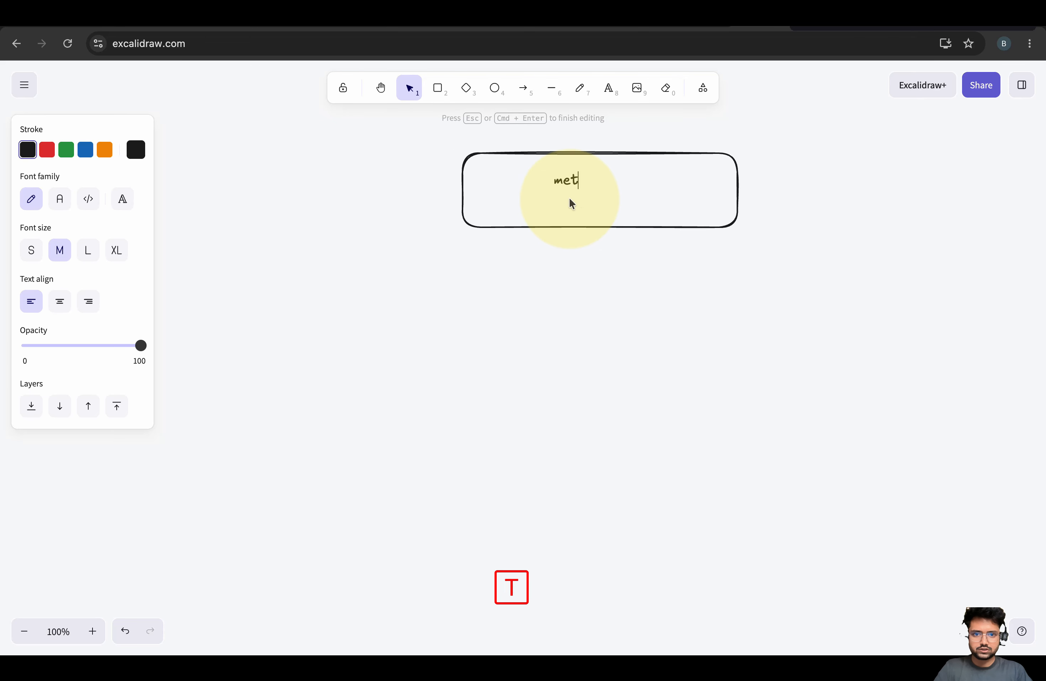
{"action": "type", "text": "astore"}
{"action": "left_click", "coordinate": [432, 198]}
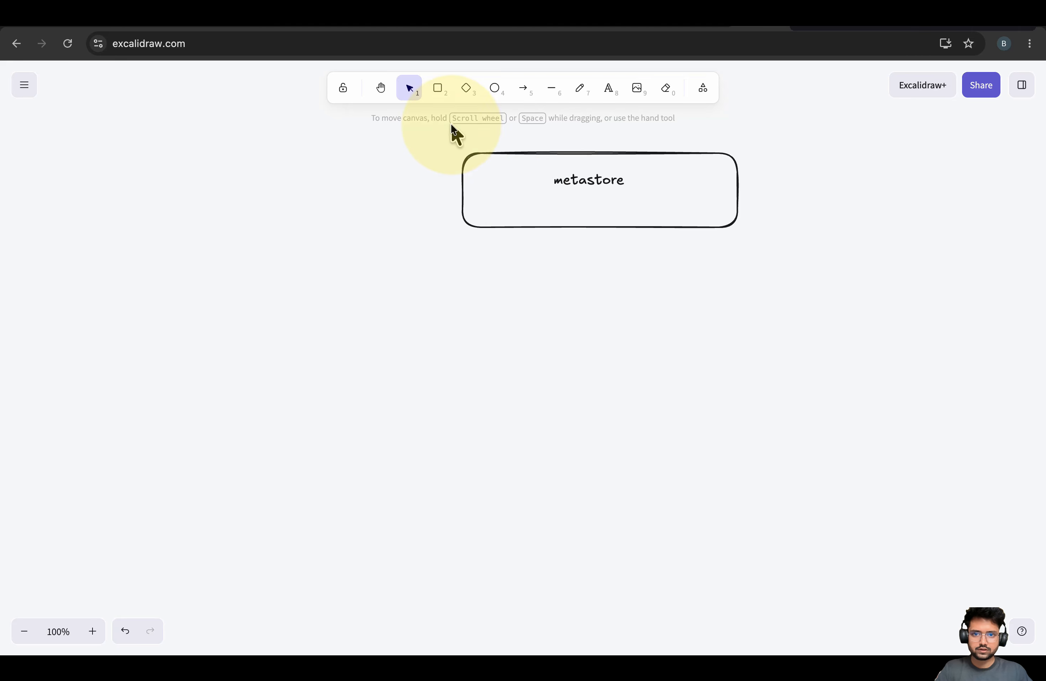
Draw a smaller box below-left labelled 'Workspace 1'
{"action": "left_click", "coordinate": [437, 88]}
{"action": "mouse_move", "coordinate": [318, 273]}
{"action": "left_mouse_down"}
{"action": "mouse_move", "coordinate": [402, 305]}
{"action": "mouse_move", "coordinate": [497, 323]}
{"action": "left_mouse_up"}
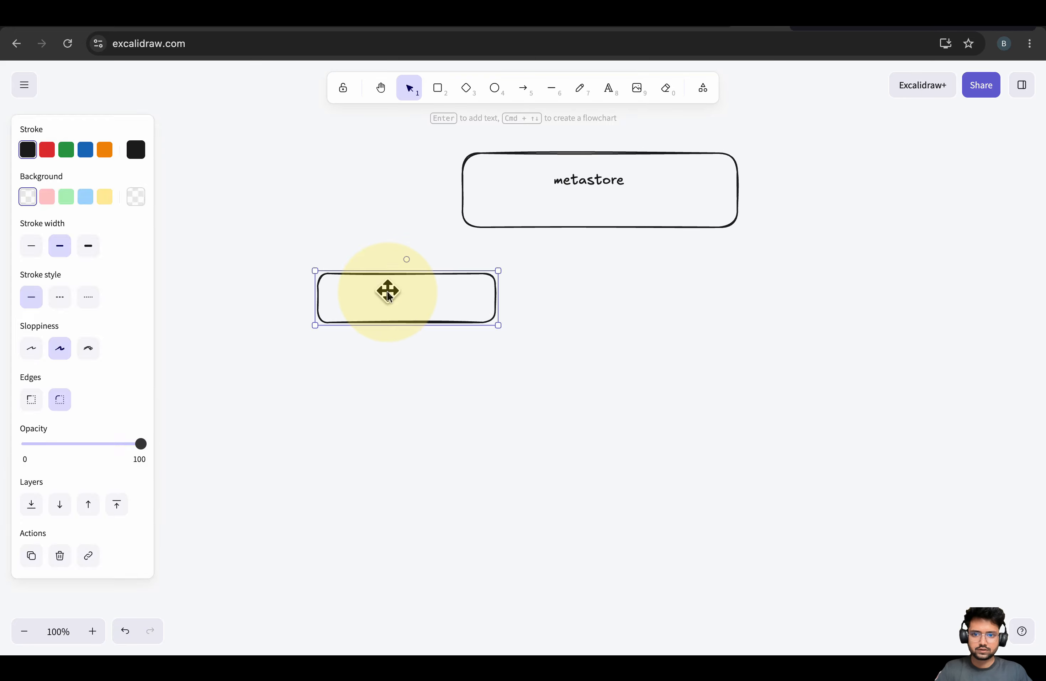
{"action": "double_click", "coordinate": [387, 291]}
{"action": "type", "text": "Workspace 1"}
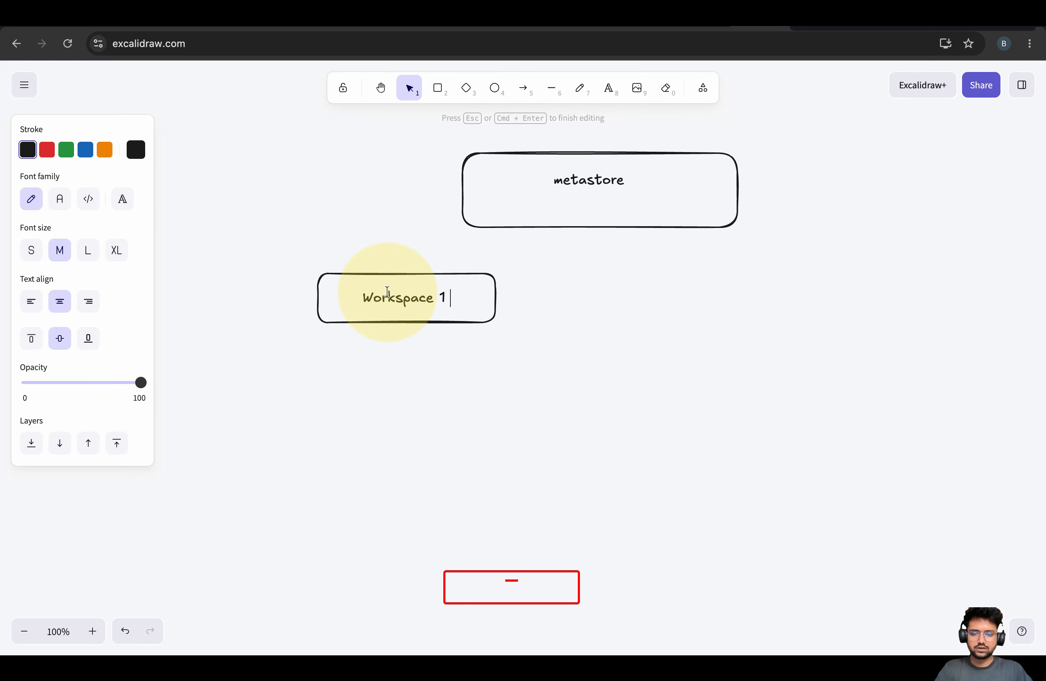
{"action": "left_click", "coordinate": [582, 352]}
Duplicate the Workspace 1 box, relabel the copy 'Workspace 2', and pan the diagram left
{"action": "left_click", "coordinate": [482, 308]}
{"action": "key", "text": "super+c"}
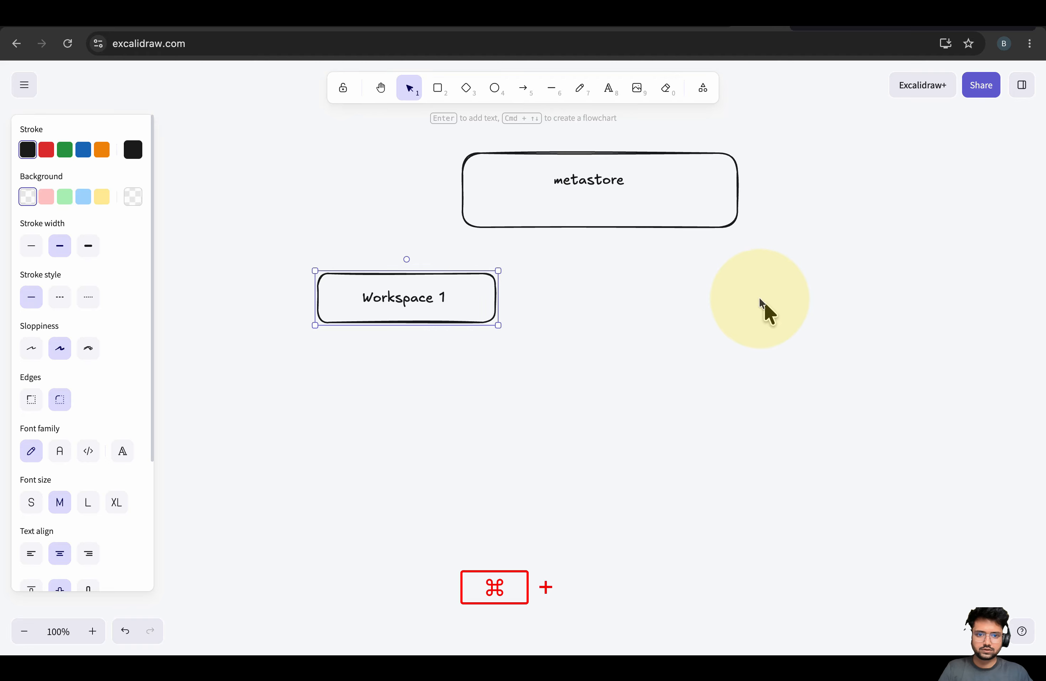
{"action": "left_click", "coordinate": [619, 304]}
{"action": "key", "text": "super+v"}
{"action": "double_click", "coordinate": [667, 294]}
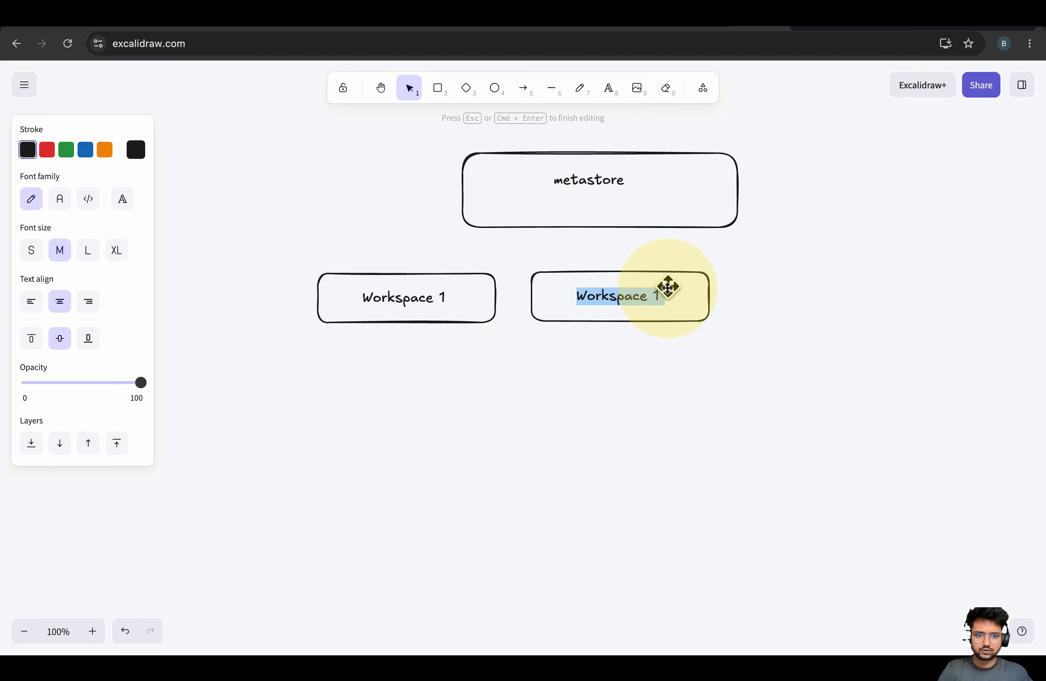
{"action": "left_click", "coordinate": [675, 294]}
{"action": "double_click", "coordinate": [673, 298]}
{"action": "key", "text": "BackSpace"}
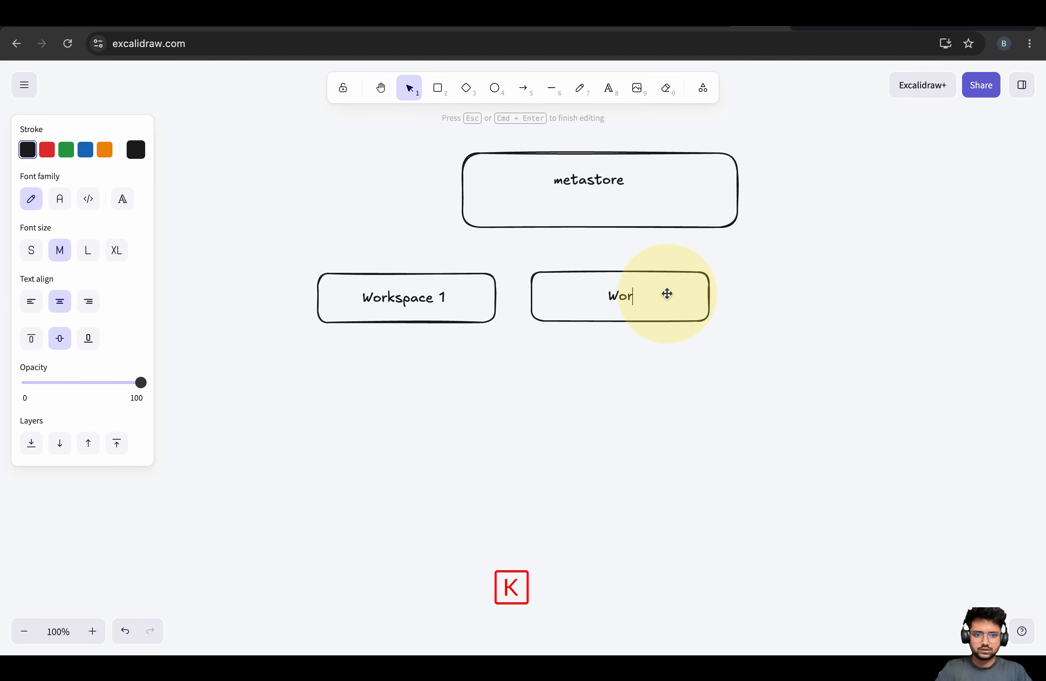
{"action": "type", "text": "Workspace 2"}
{"action": "left_click", "coordinate": [519, 247]}
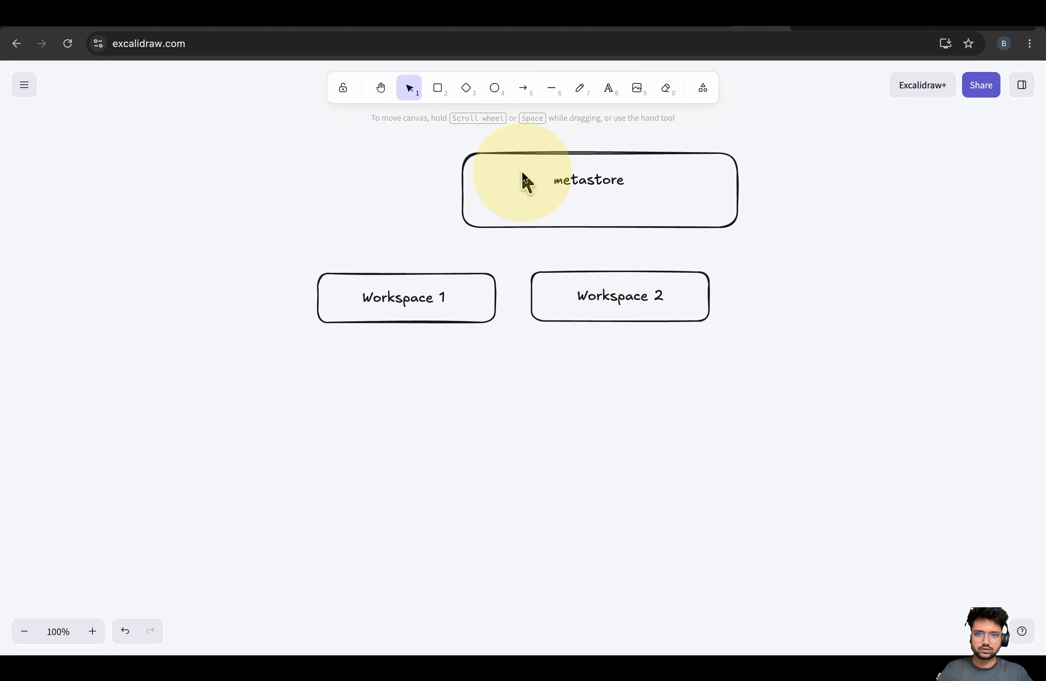
{"action": "left_click", "coordinate": [380, 87]}
{"action": "left_click_drag", "start_coordinate": [554, 165], "coordinate": [480, 177]}
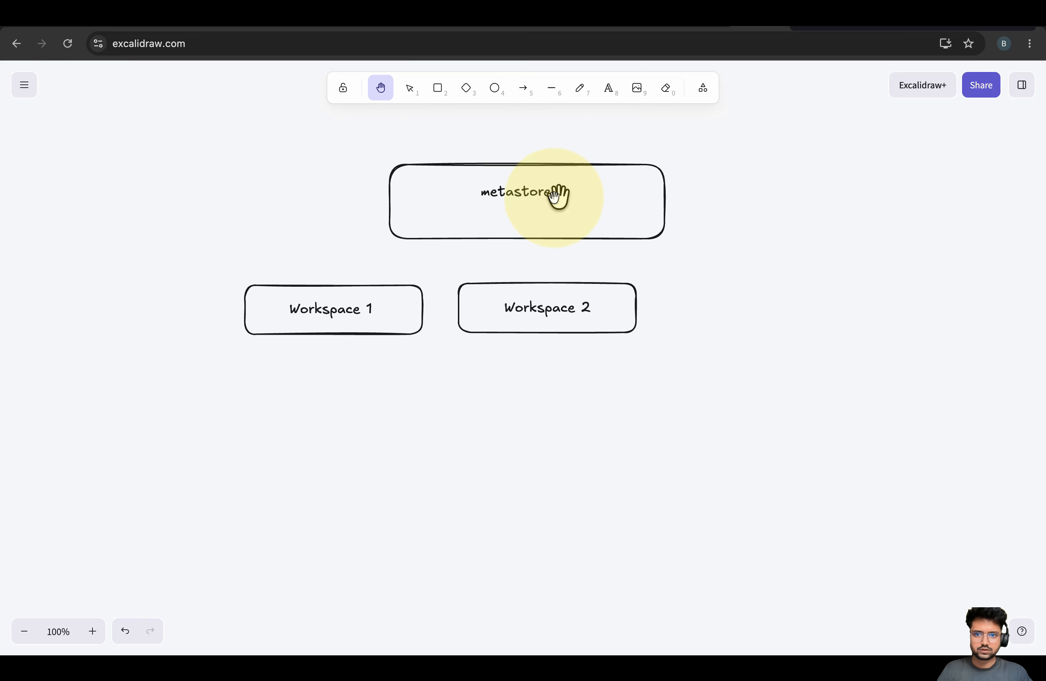
Append a note to the metastore label: an optional ADLS path is required in the admin portal but wasn't provided
{"action": "left_click", "coordinate": [410, 89]}
{"action": "left_click", "coordinate": [519, 184]}
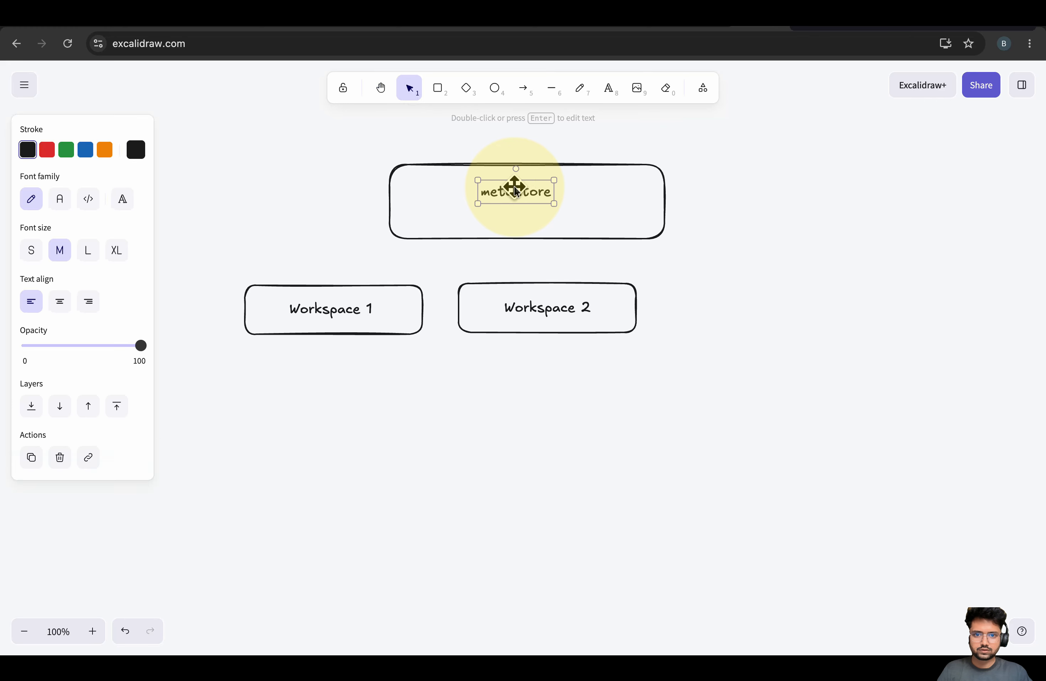
{"action": "double_click", "coordinate": [512, 185]}
{"action": "left_click", "coordinate": [562, 195]}
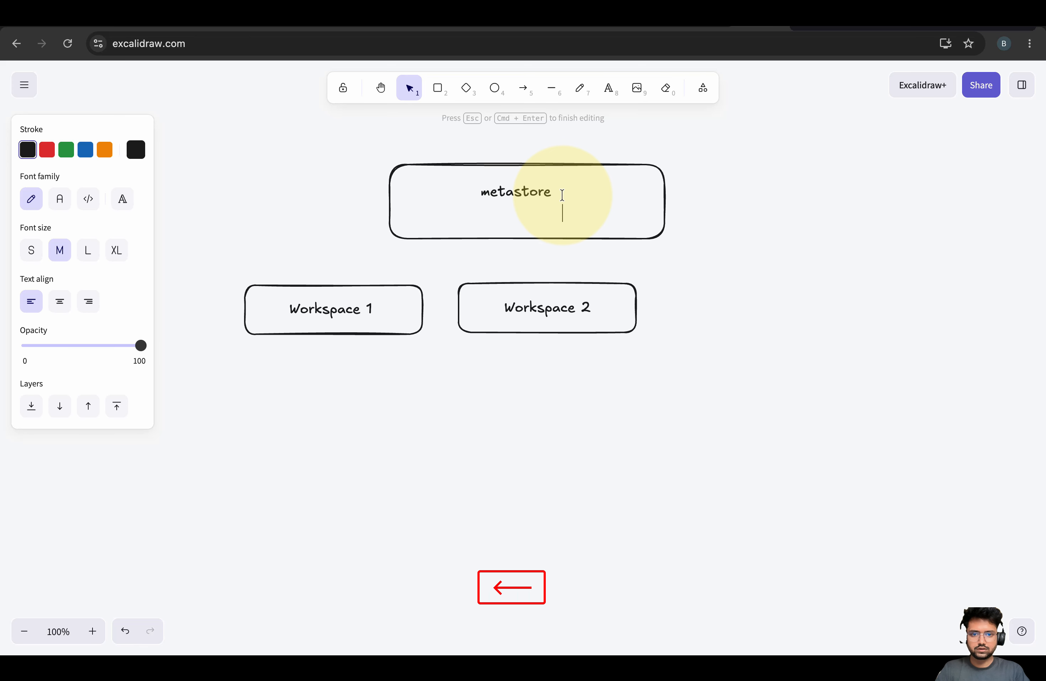
{"action": "type", "text": "here "}
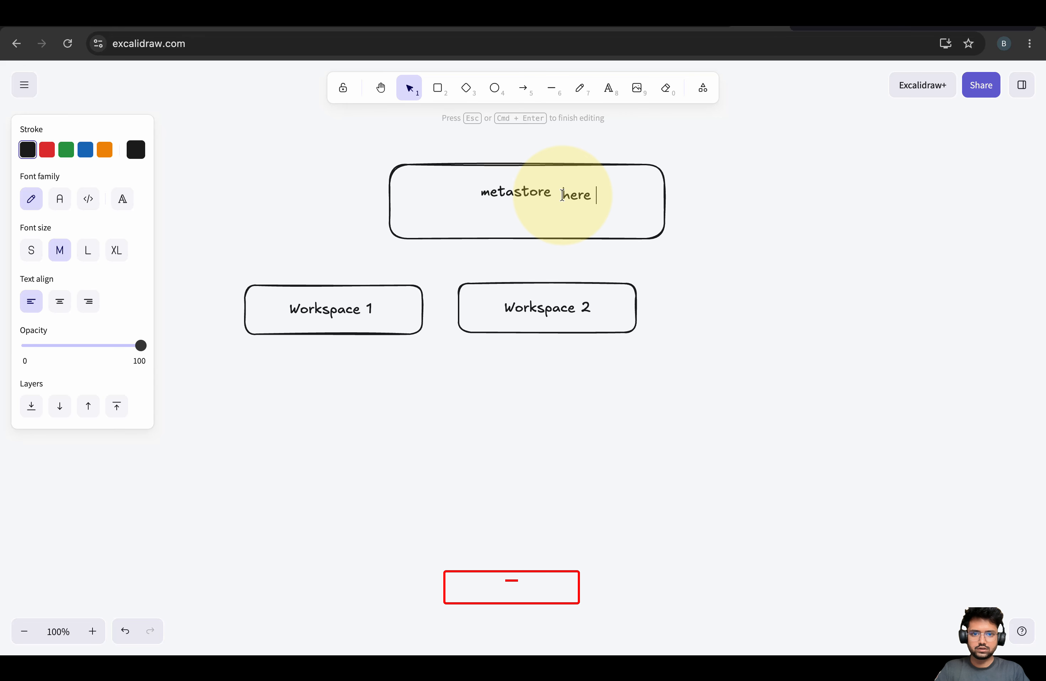
{"action": "type", "text": "we nee"}
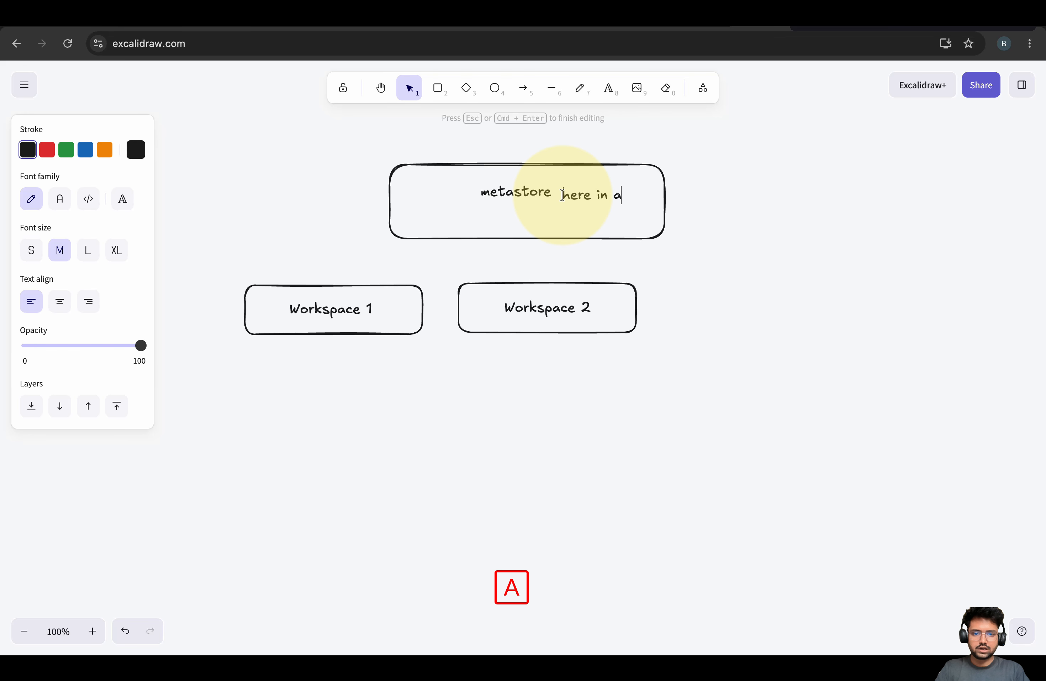
{"action": "type", "text": "dmin portal"}
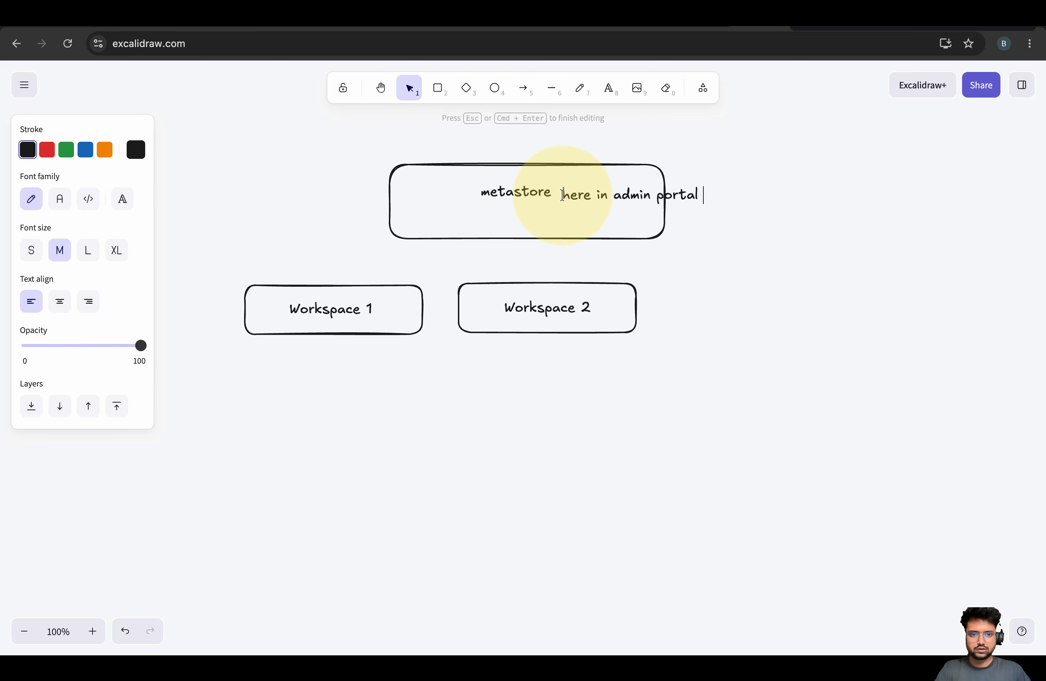
{"action": "key", "text": "Return"}
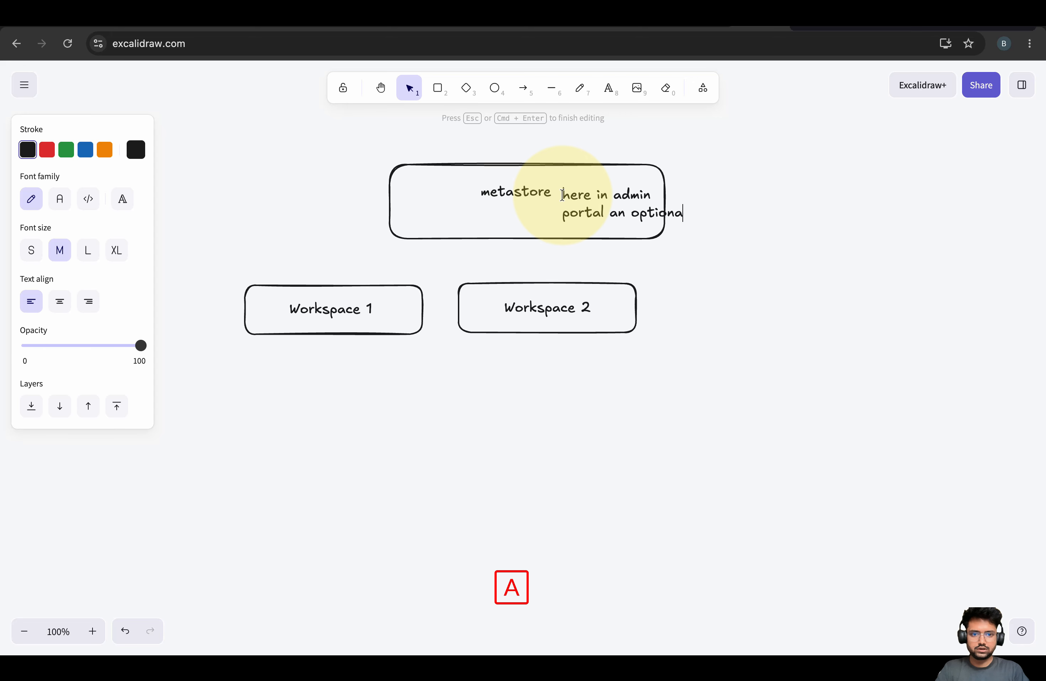
{"action": "type", "text": "l adls pat"}
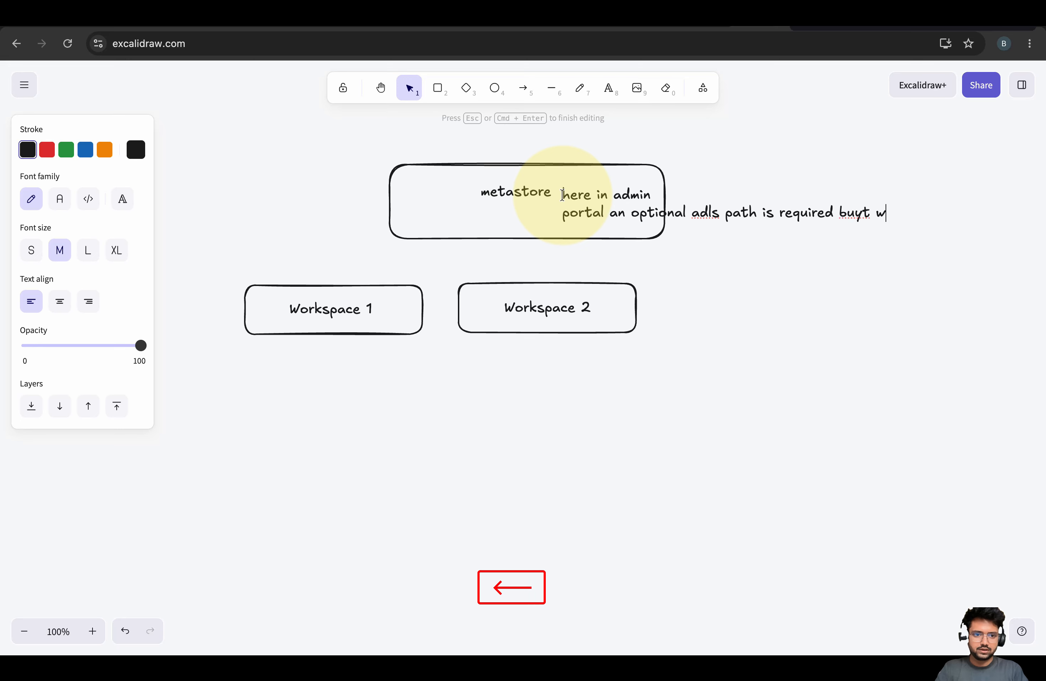
{"action": "type", "text": "h is required but we haven"}
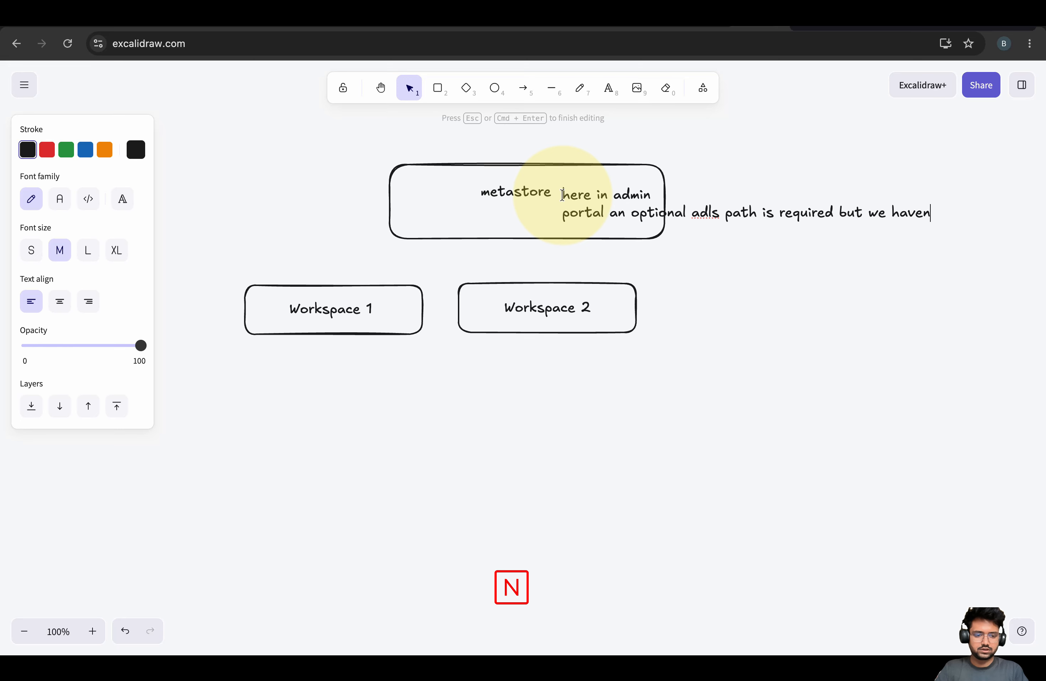
{"action": "type", "text": "'t provided"}
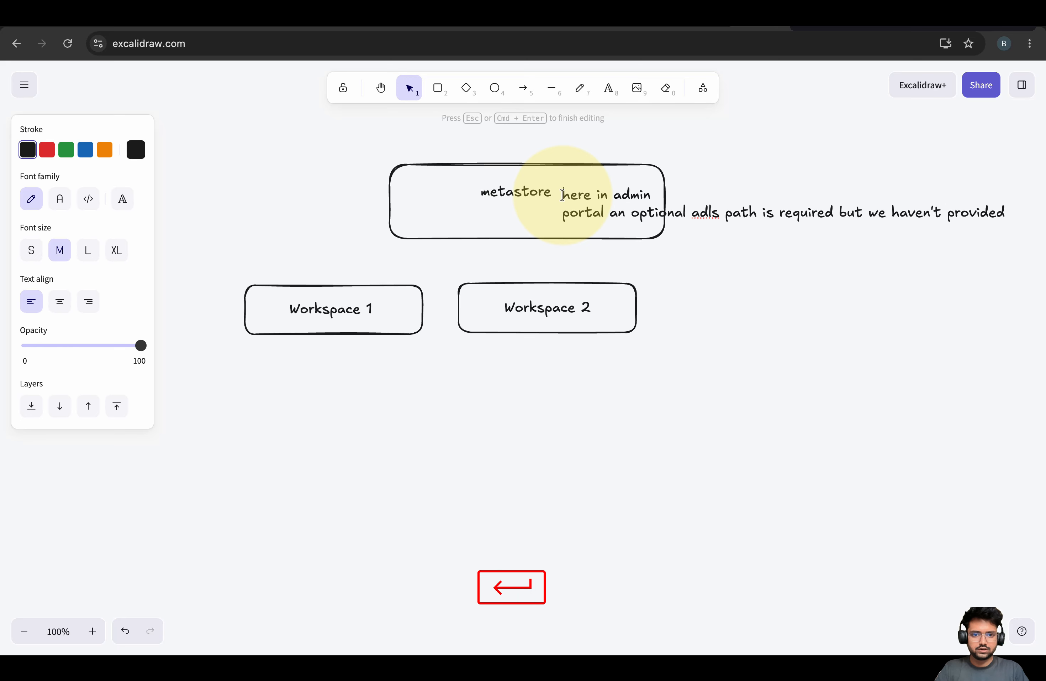
{"action": "type", "text": " that pat"}
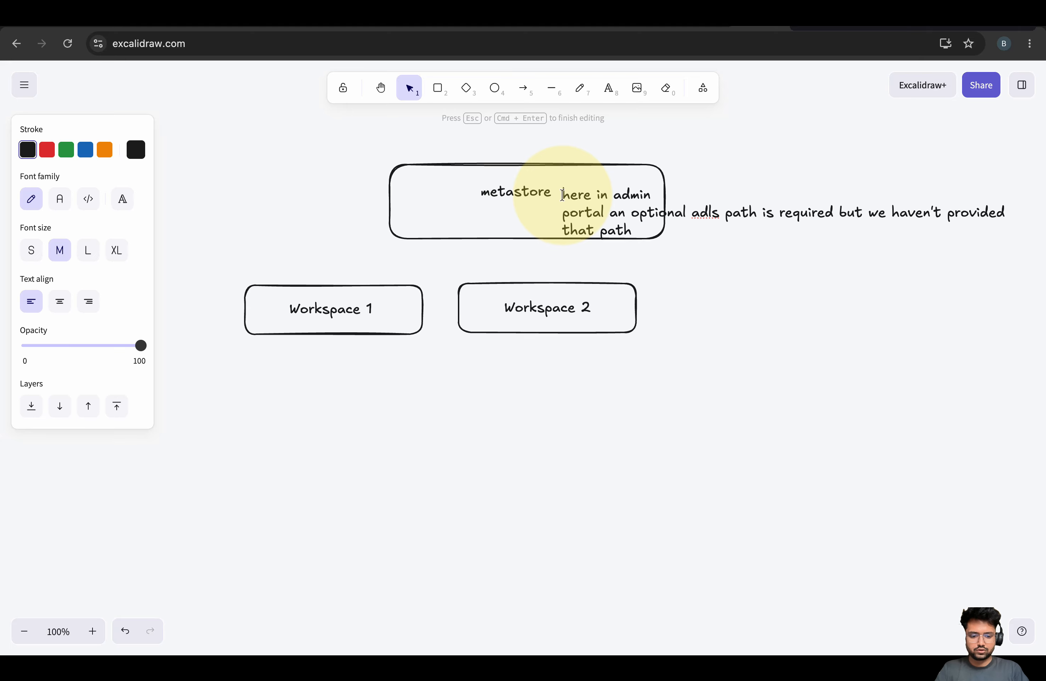
{"action": "type", "text": "h -"}
Add a line under Workspace 1: 'we are trying to create a unity catalog without specifying the path there'
{"action": "left_click", "coordinate": [350, 322]}
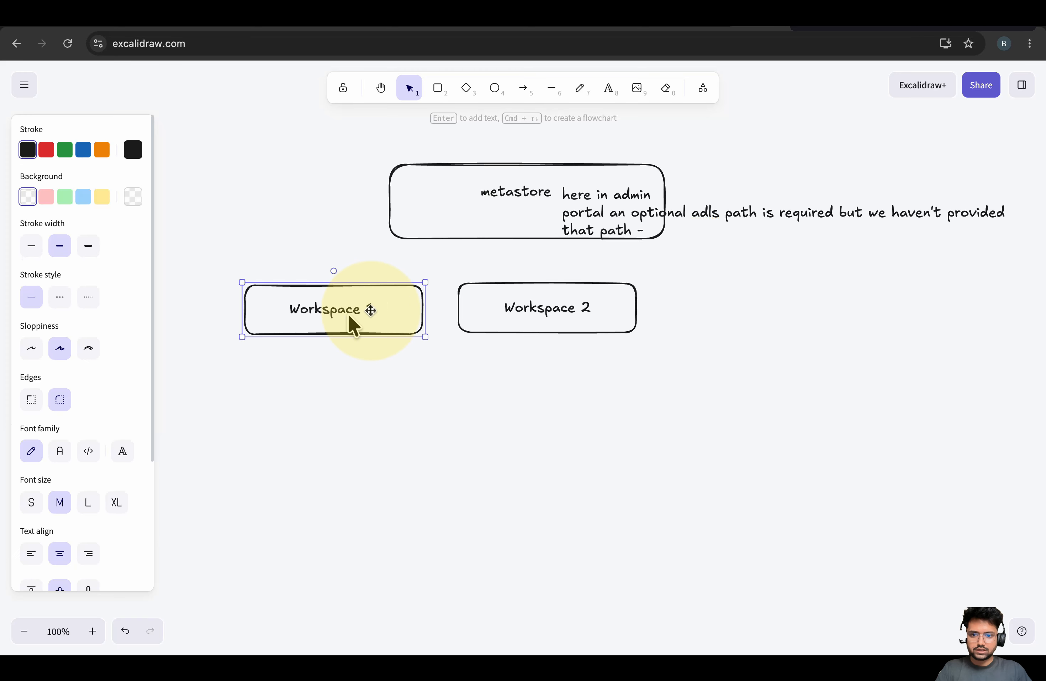
{"action": "double_click", "coordinate": [372, 309]}
{"action": "double_click", "coordinate": [389, 316]}
{"action": "double_click", "coordinate": [374, 307]}
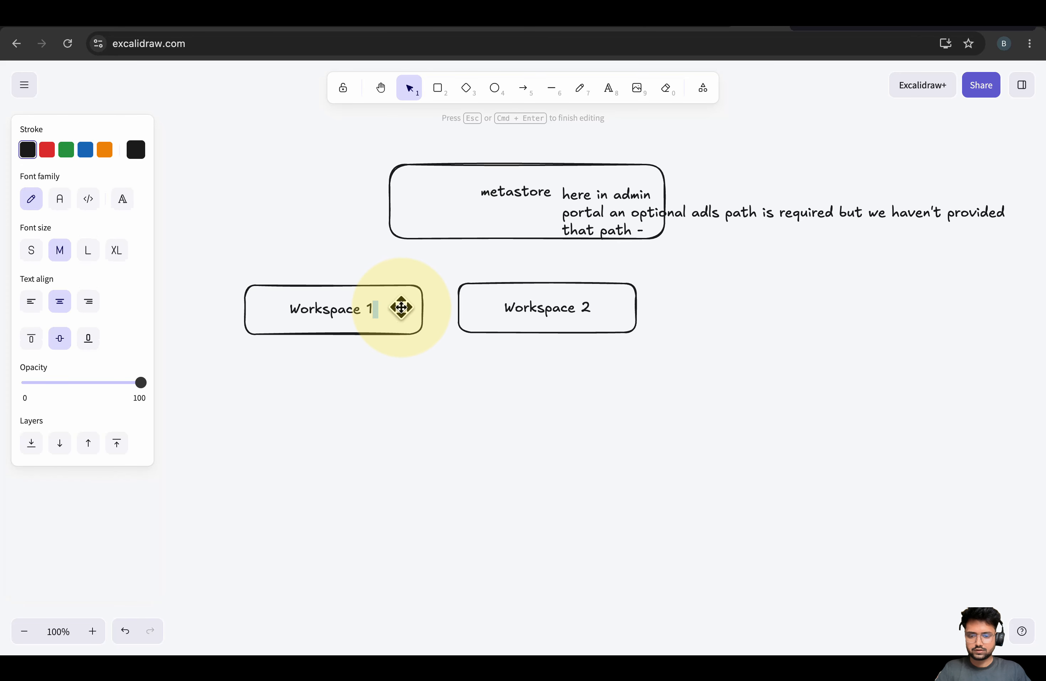
{"action": "left_click", "coordinate": [392, 316]}
{"action": "double_click", "coordinate": [368, 307]}
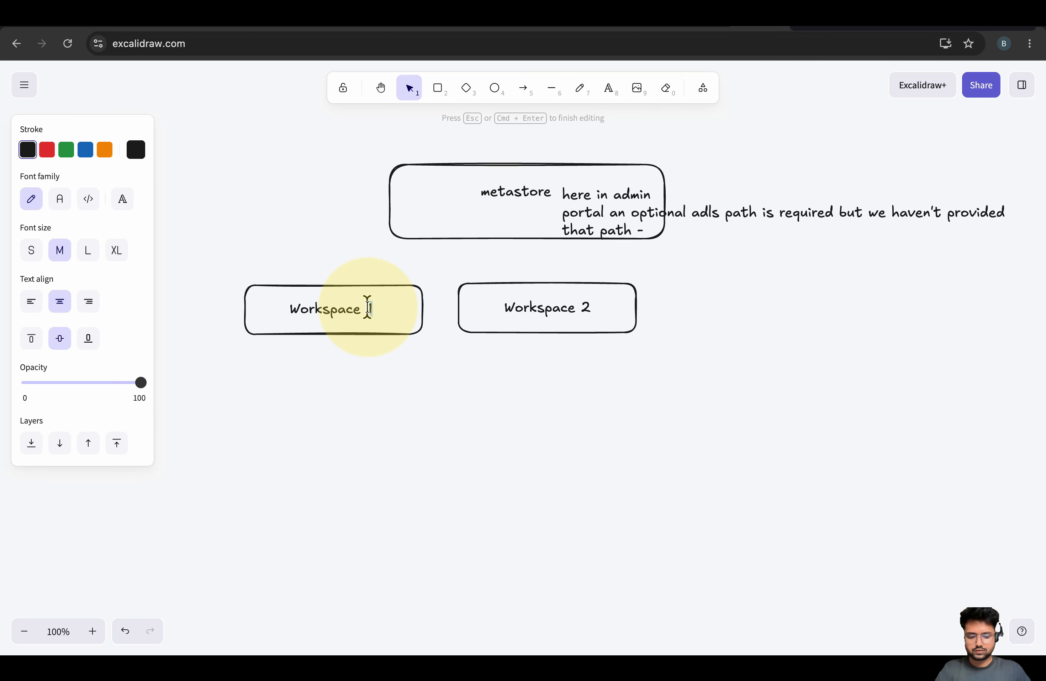
{"action": "key", "text": "Return"}
{"action": "type", "text": "WE"}
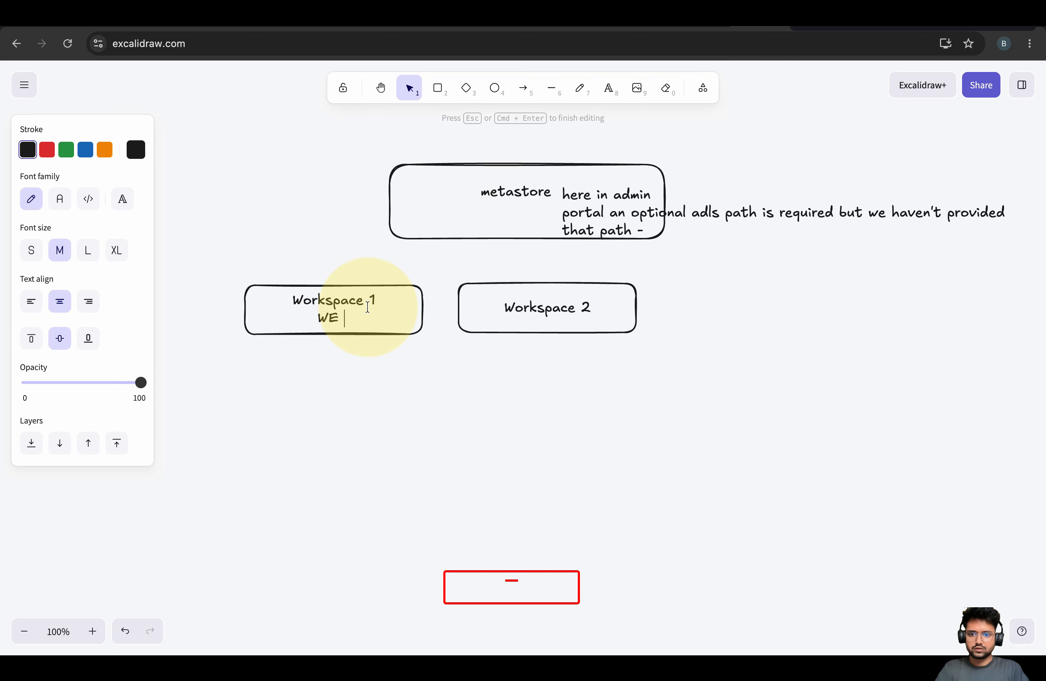
{"action": "key", "text": "BackSpace"}
{"action": "key", "text": "BackSpace"}
{"action": "type", "text": "ere"}
{"action": "key", "text": "BackSpace"}
{"action": "key", "text": "BackSpace"}
{"action": "key", "text": "BackSpace"}
{"action": "key", "text": "BackSpace"}
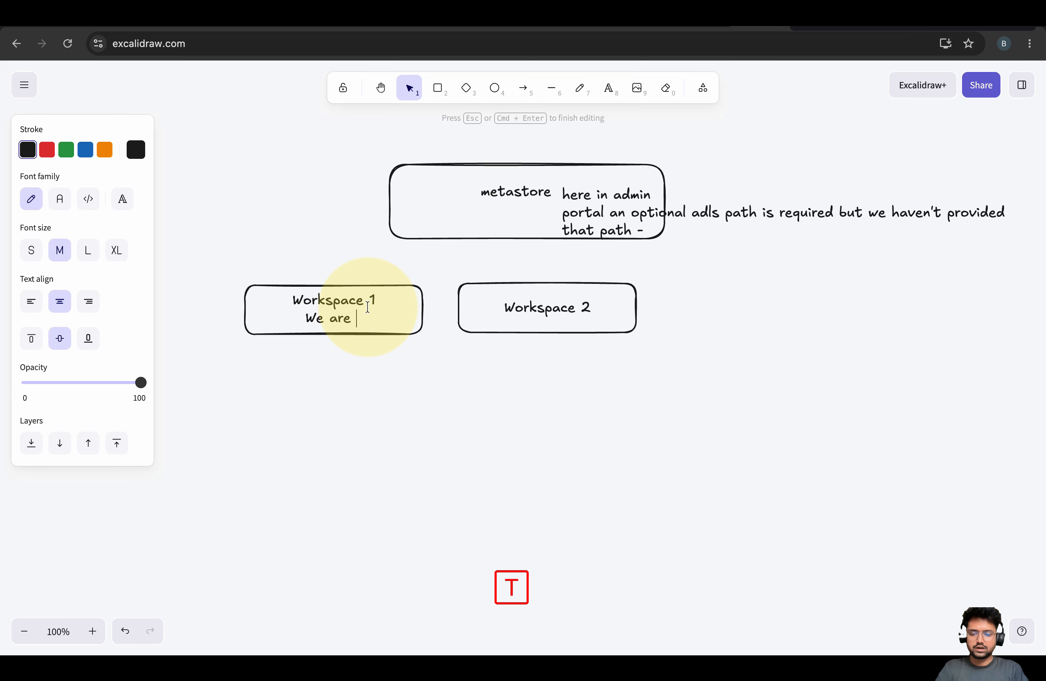
{"action": "type", "text": "e are trying to create a unity"}
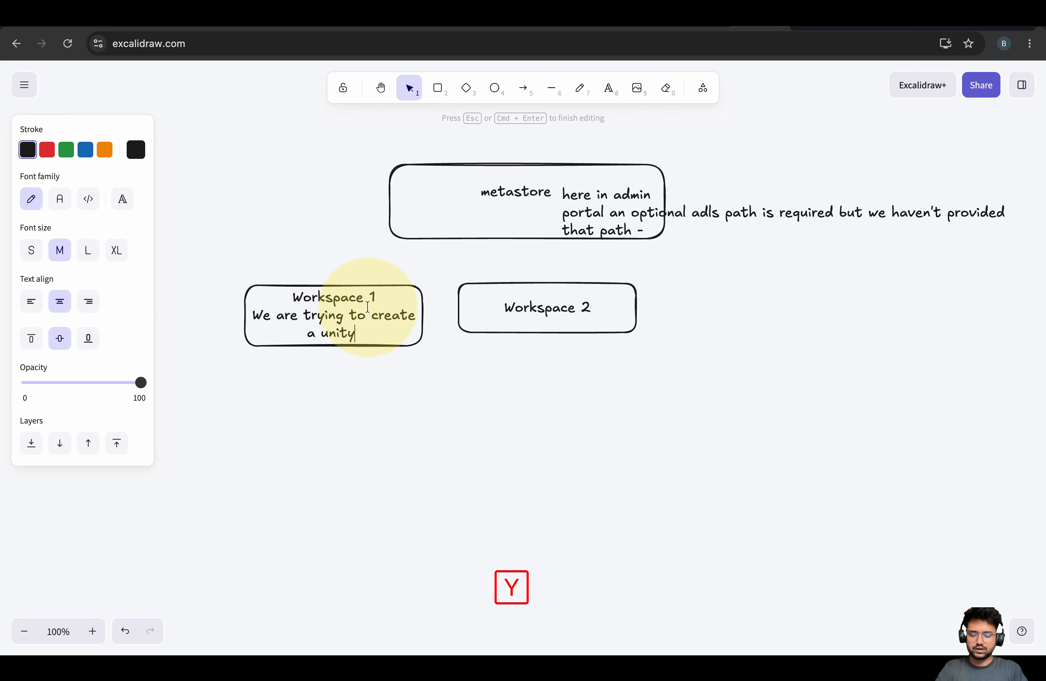
{"action": "type", "text": " catalog without specifying"}
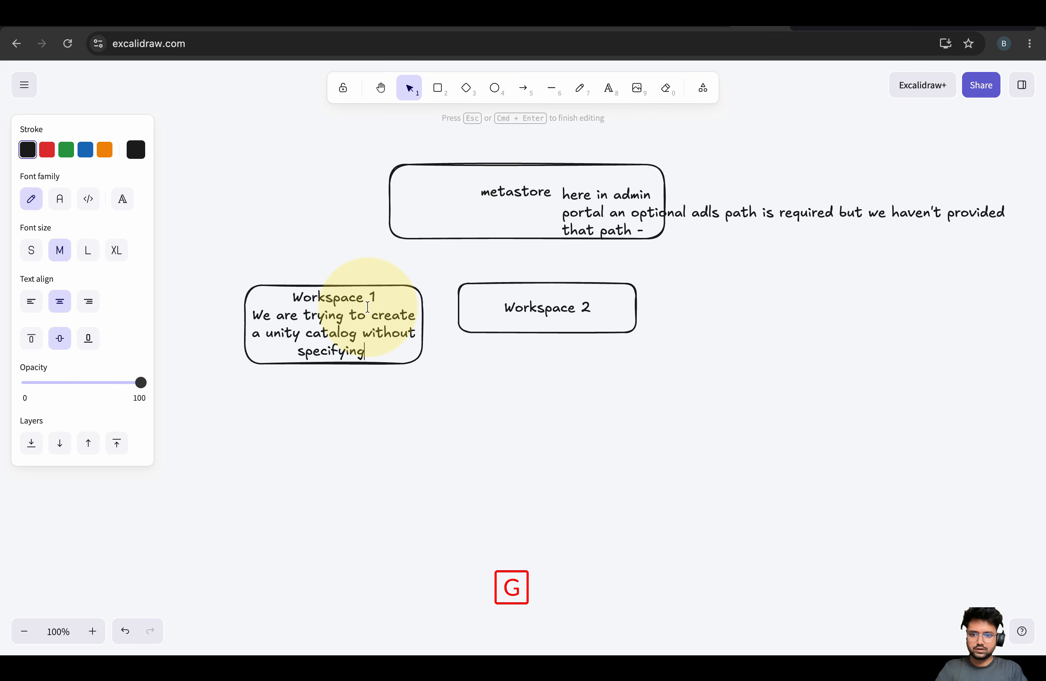
{"action": "type", "text": " the path there co"}
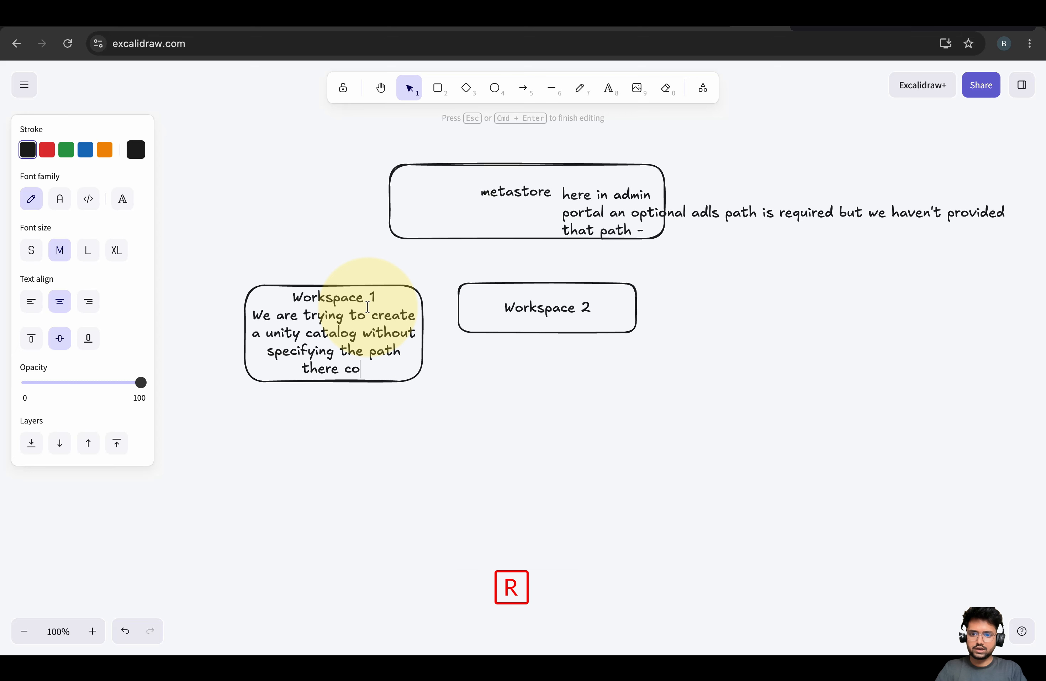
{"action": "type", "text": "rrect but we have one d"}
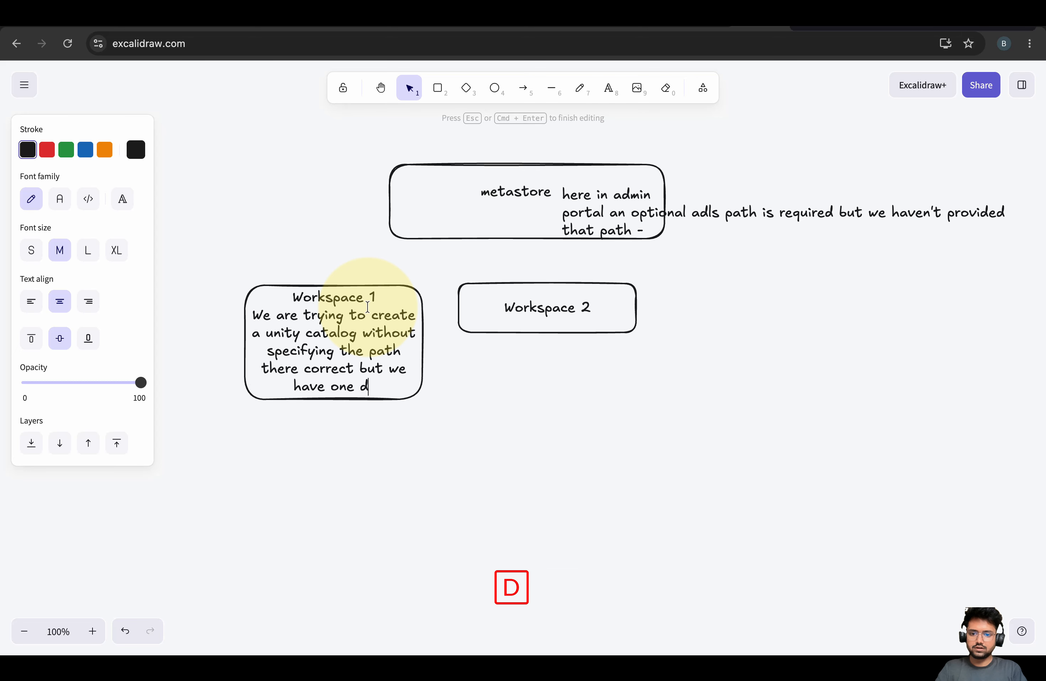
{"action": "type", "text": "efault location created for us"}
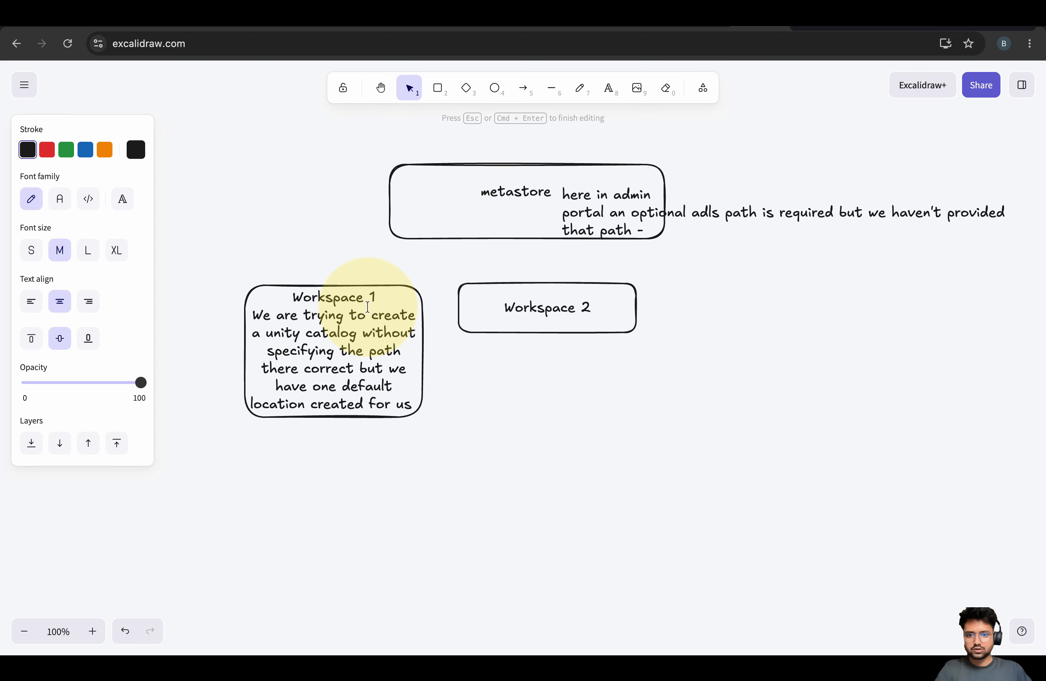
Add under Workspace 2: 'we have assigned the metastore later to this workspace and there is no default location'
{"action": "double_click", "coordinate": [571, 319]}
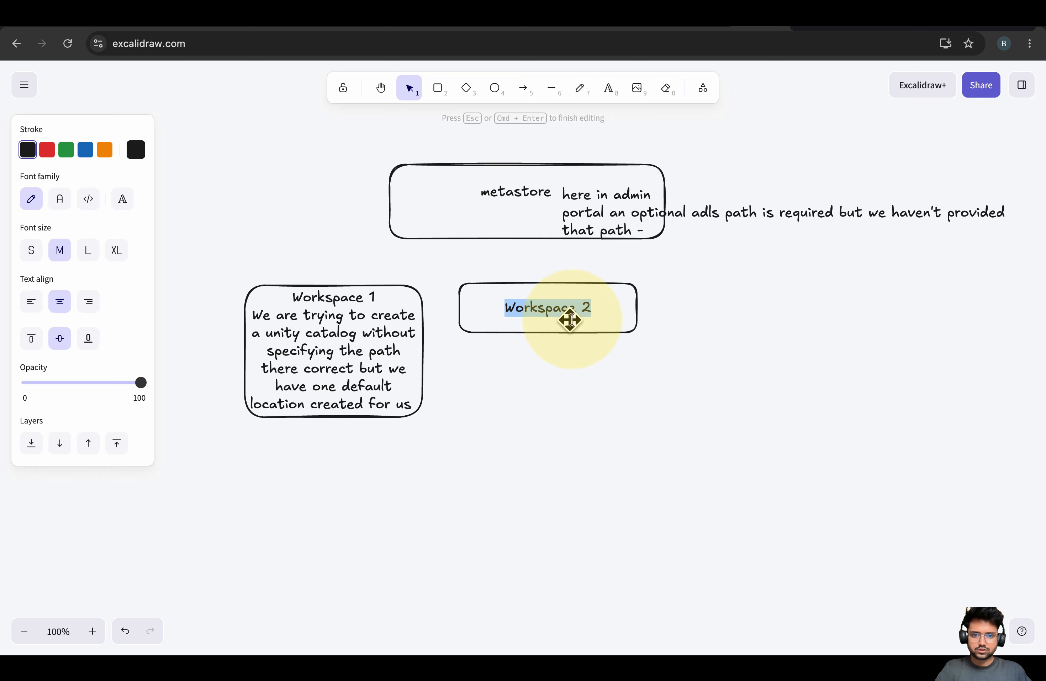
{"action": "key", "text": "Right"}
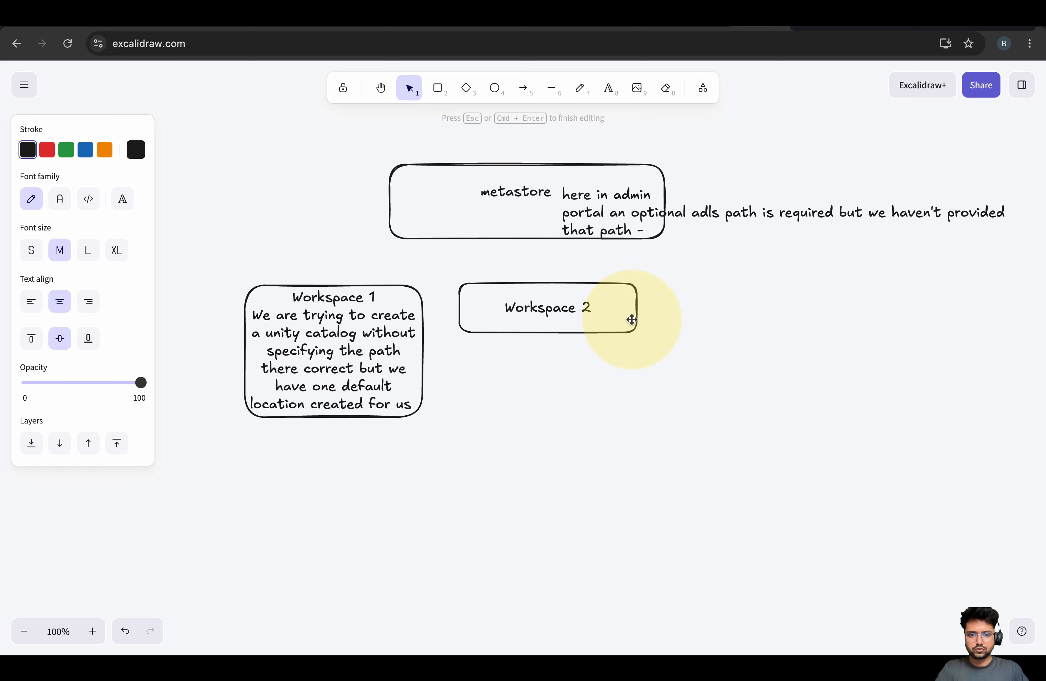
{"action": "key", "text": "Return"}
{"action": "type", "text": "we have assigned "}
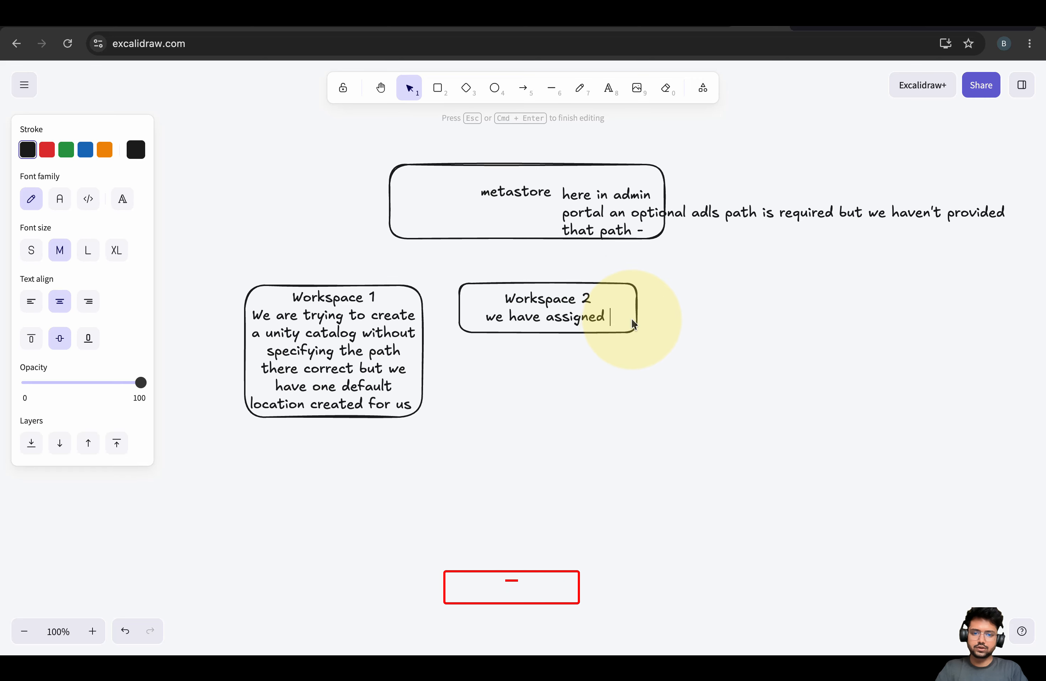
{"action": "type", "text": "the cata"}
{"action": "key", "text": "BackSpace"}
{"action": "key", "text": "BackSpace"}
{"action": "key", "text": "BackSpace"}
{"action": "key", "text": "BackSpace"}
{"action": "type", "text": "met"}
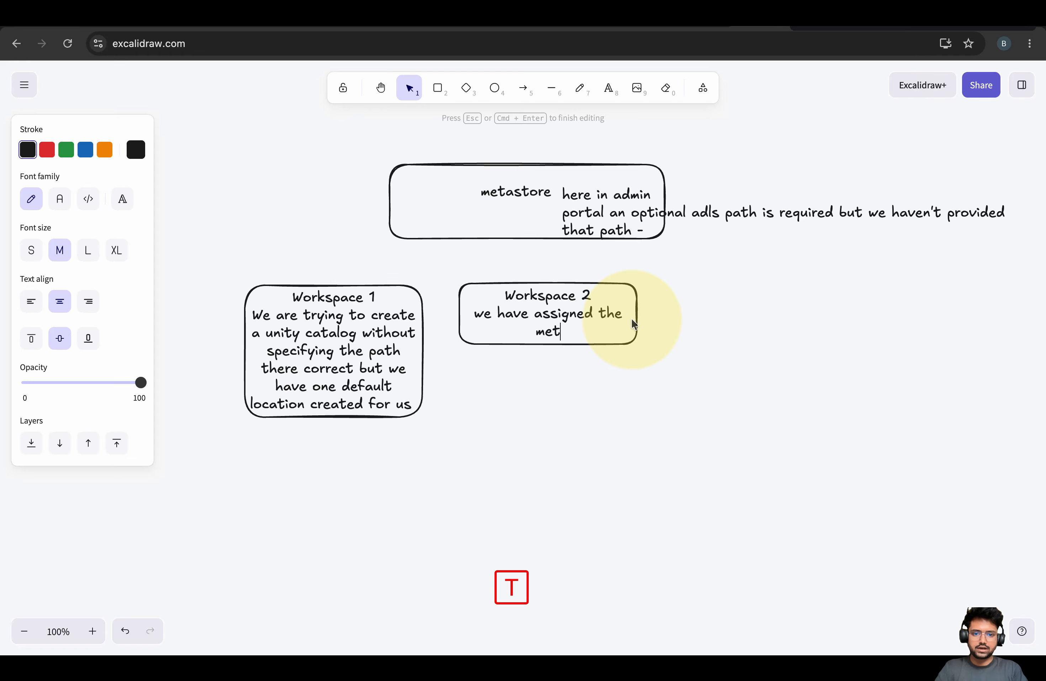
{"action": "type", "text": "astore latet"}
{"action": "key", "text": "BackSpace"}
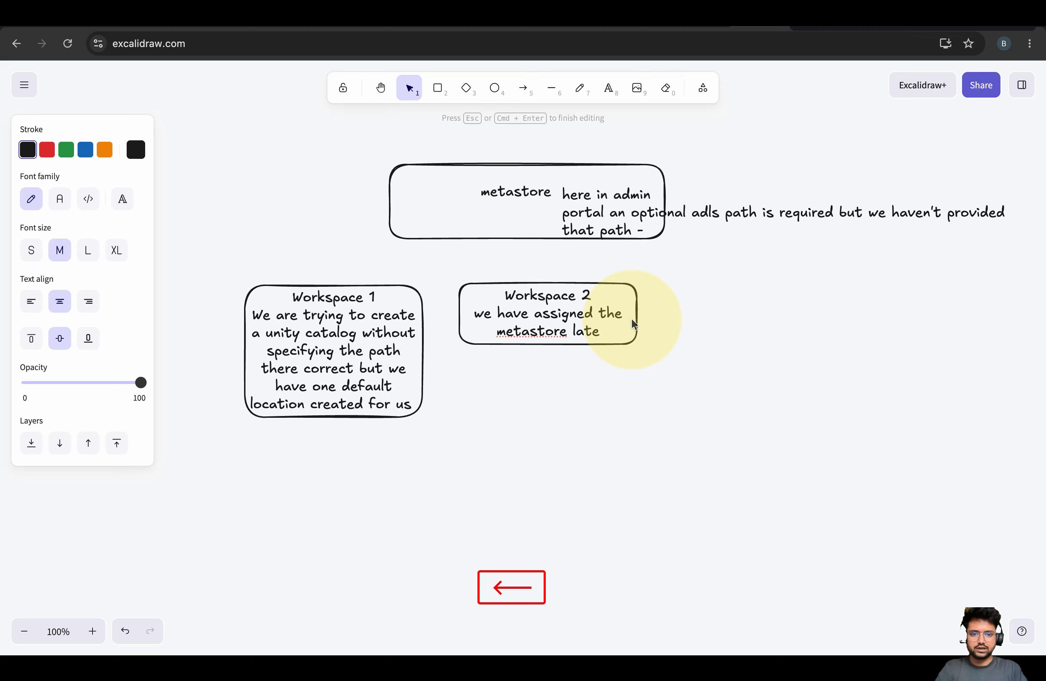
{"action": "type", "text": "r to this workpa"}
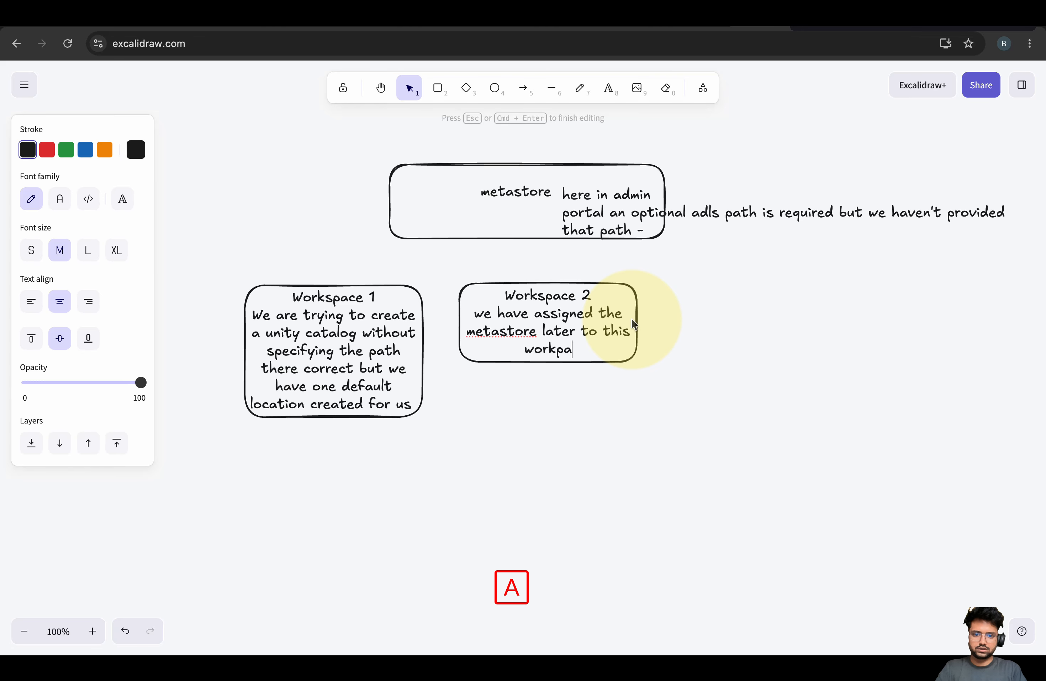
{"action": "key", "text": "BackSpace"}
{"action": "key", "text": "BackSpace"}
{"action": "type", "text": "space and there is no de"}
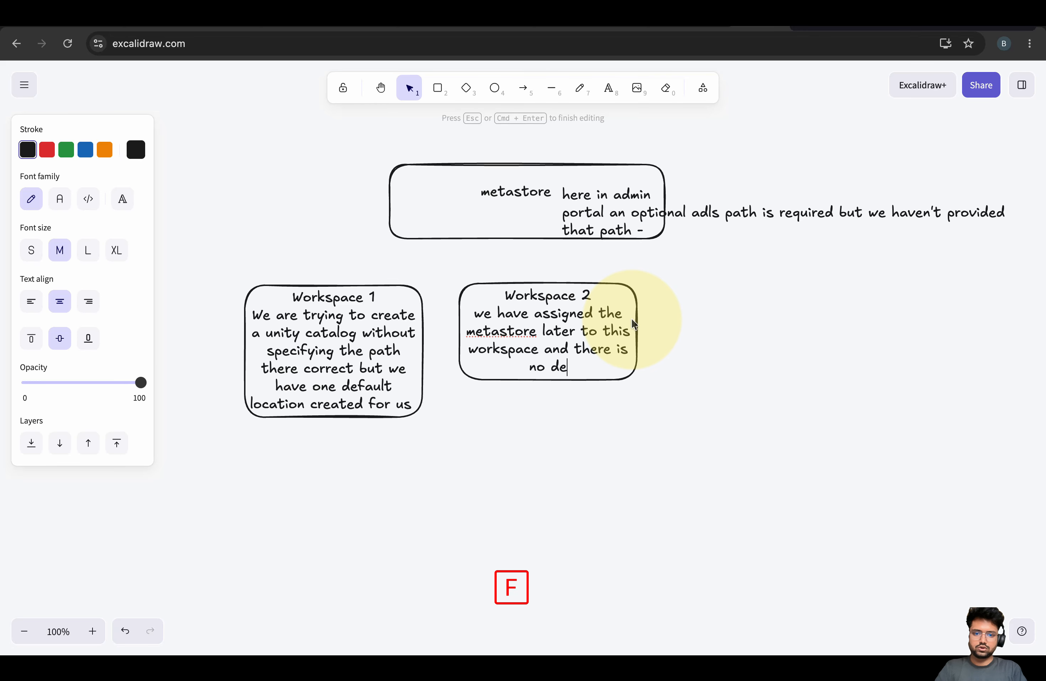
{"action": "type", "text": "fault location for this one"}
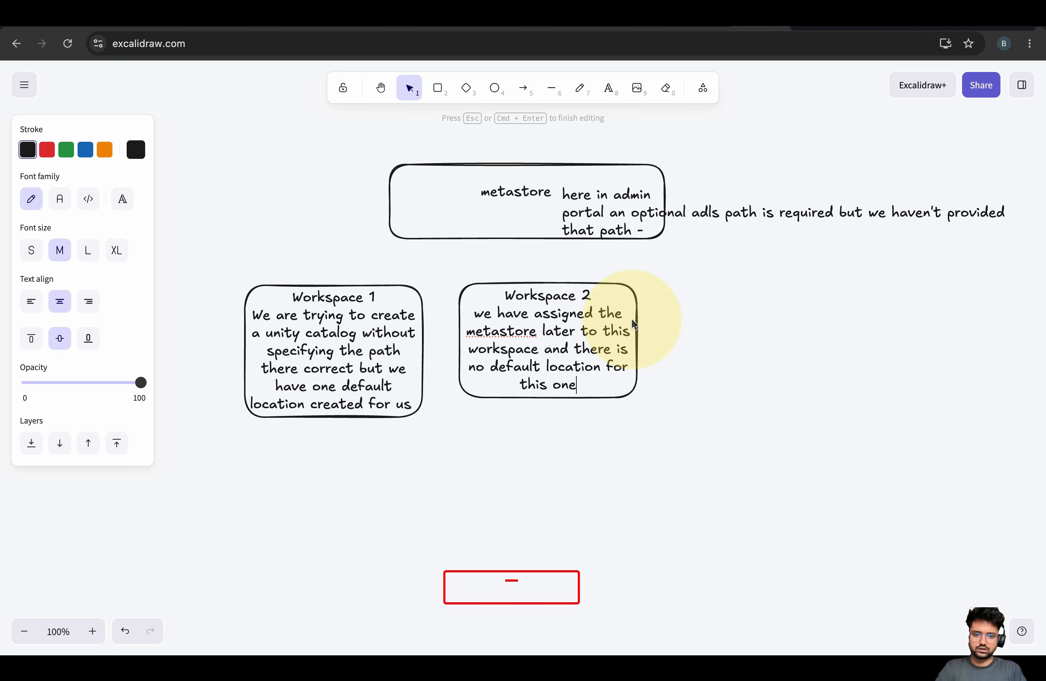
{"action": "type", "text": " correct"}
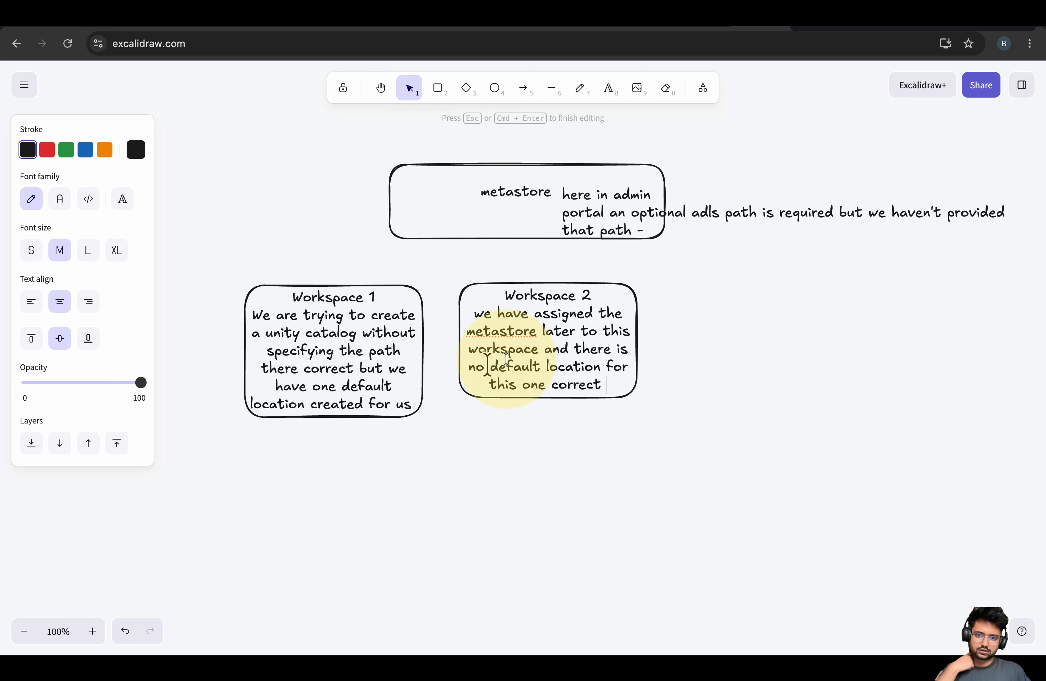
{"action": "left_click", "coordinate": [530, 331]}
Draw a long box below the workspaces reading 'What is this default location - where it is created.'
{"action": "left_click", "coordinate": [346, 335]}
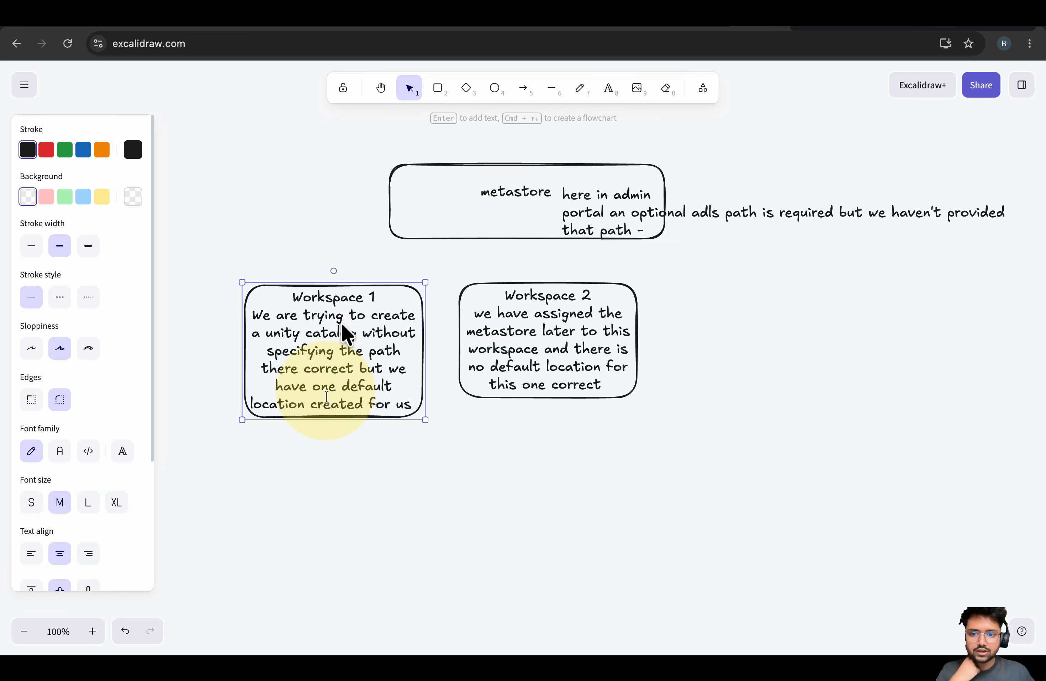
{"action": "double_click", "coordinate": [351, 397]}
{"action": "double_click", "coordinate": [324, 386]}
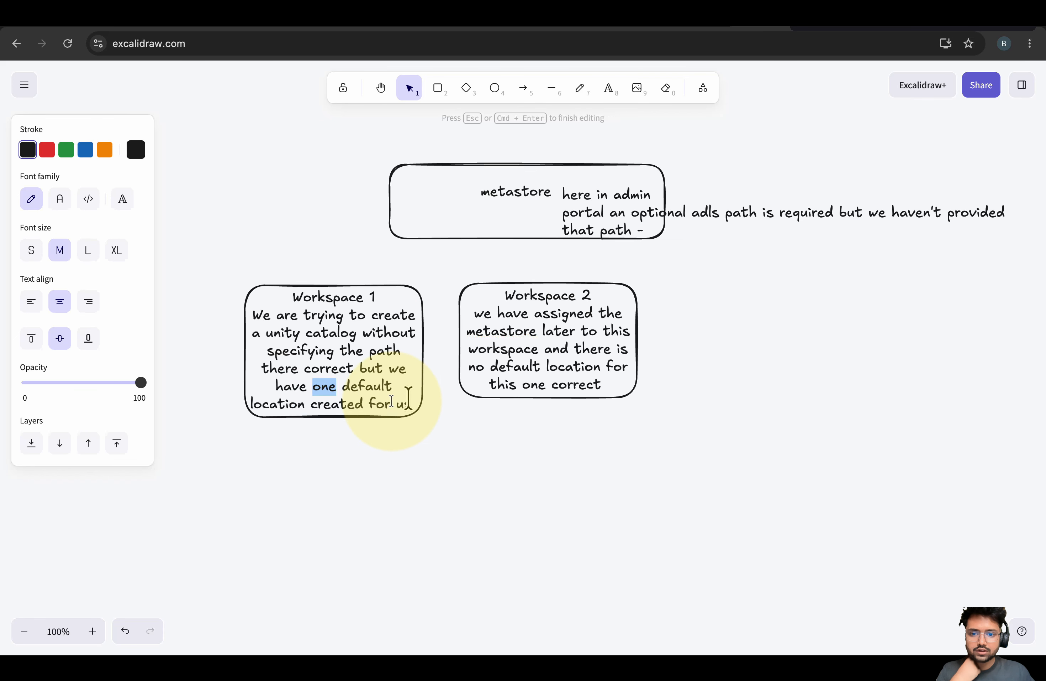
{"action": "double_click", "coordinate": [433, 402]}
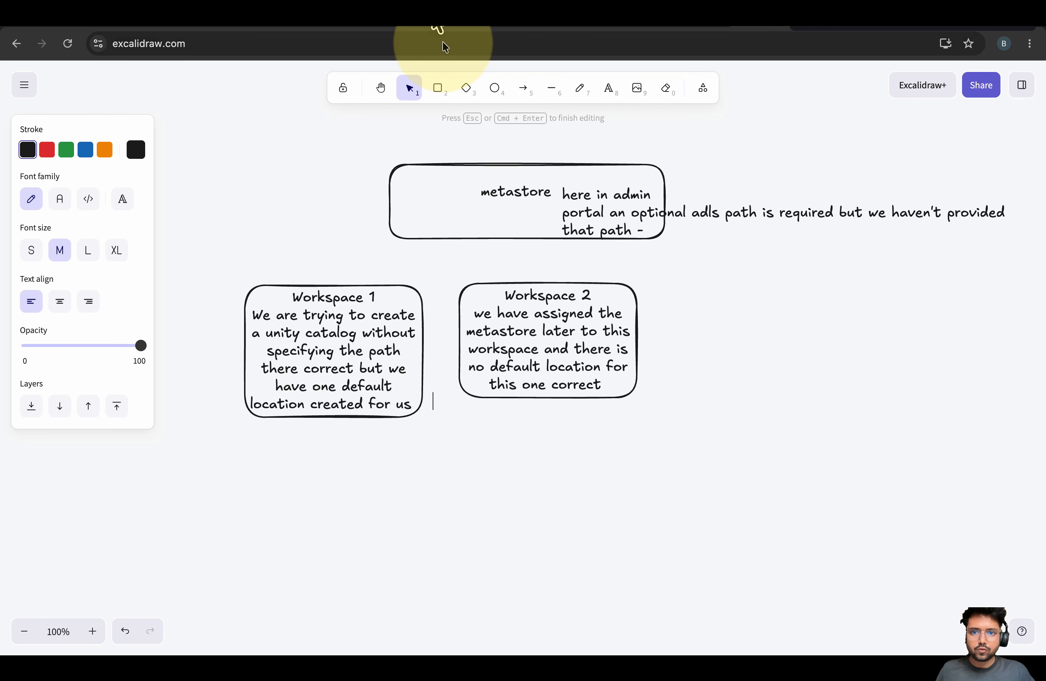
{"action": "left_click", "coordinate": [438, 89]}
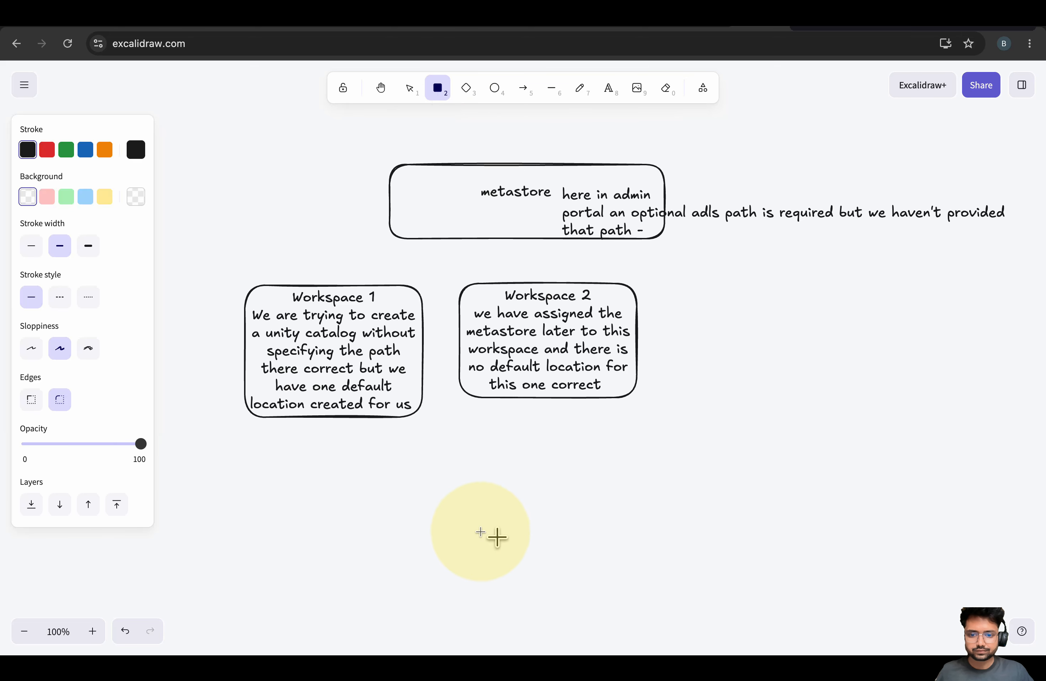
{"action": "left_click_drag", "start_coordinate": [396, 457], "coordinate": [791, 483]}
{"action": "double_click", "coordinate": [576, 480]}
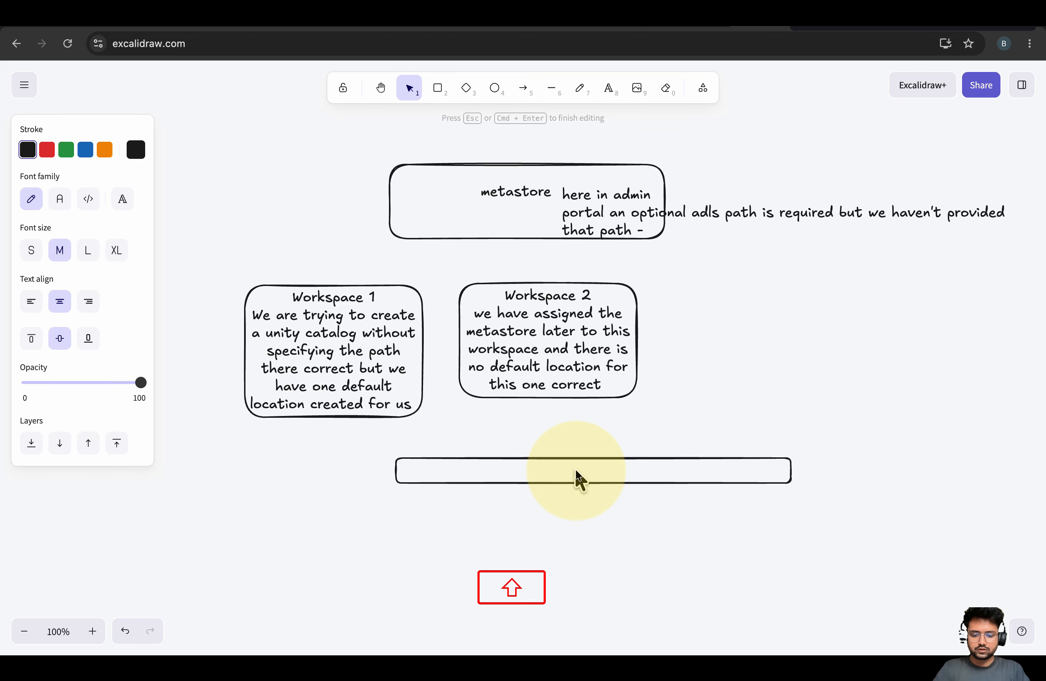
{"action": "type", "text": "What is this default "}
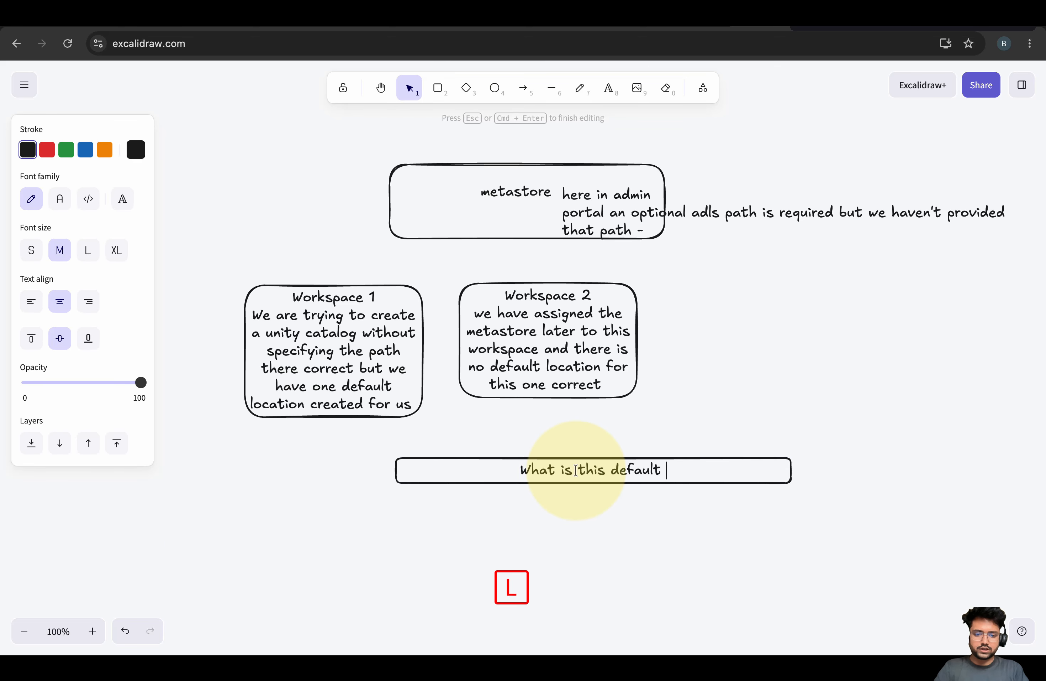
{"action": "type", "text": "location - where it is "}
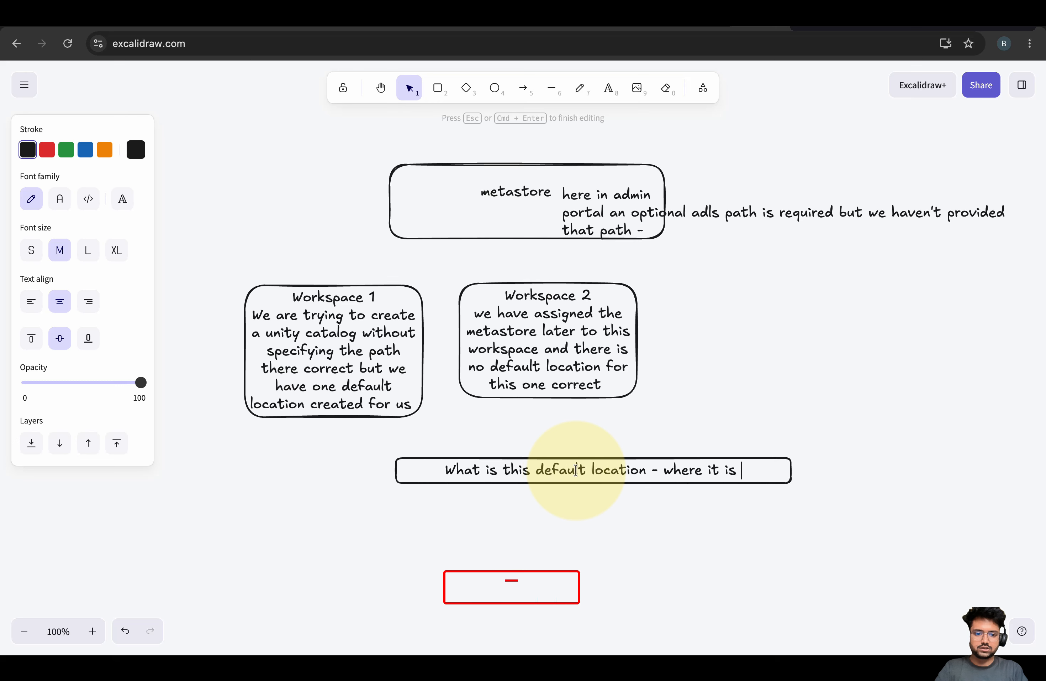
{"action": "type", "text": "created."}
{"action": "left_click", "coordinate": [528, 529]}
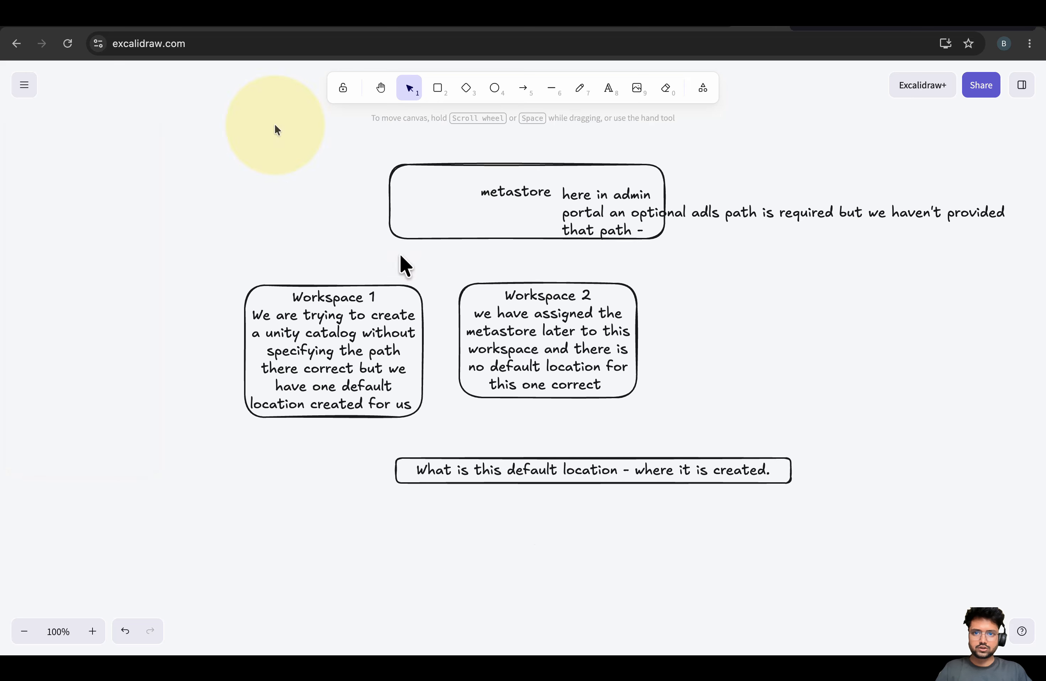
Copy the default abfss storage path from the Databricks Create catalog dialog
{"action": "left_click", "coordinate": [467, 20]}
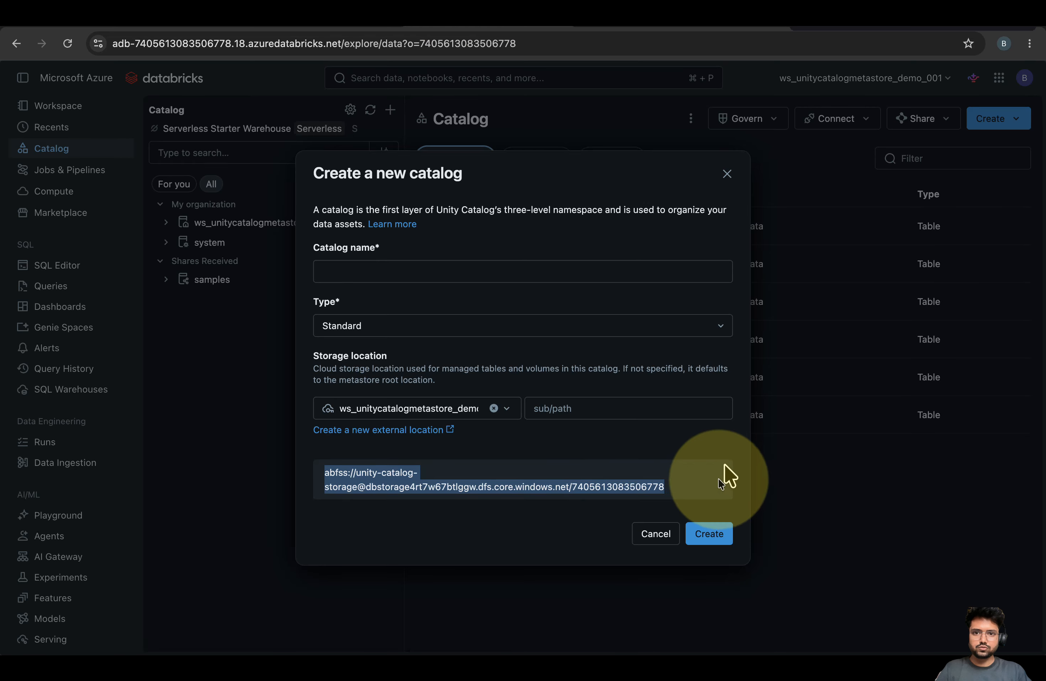
{"action": "left_click_drag", "start_coordinate": [677, 489], "coordinate": [330, 478]}
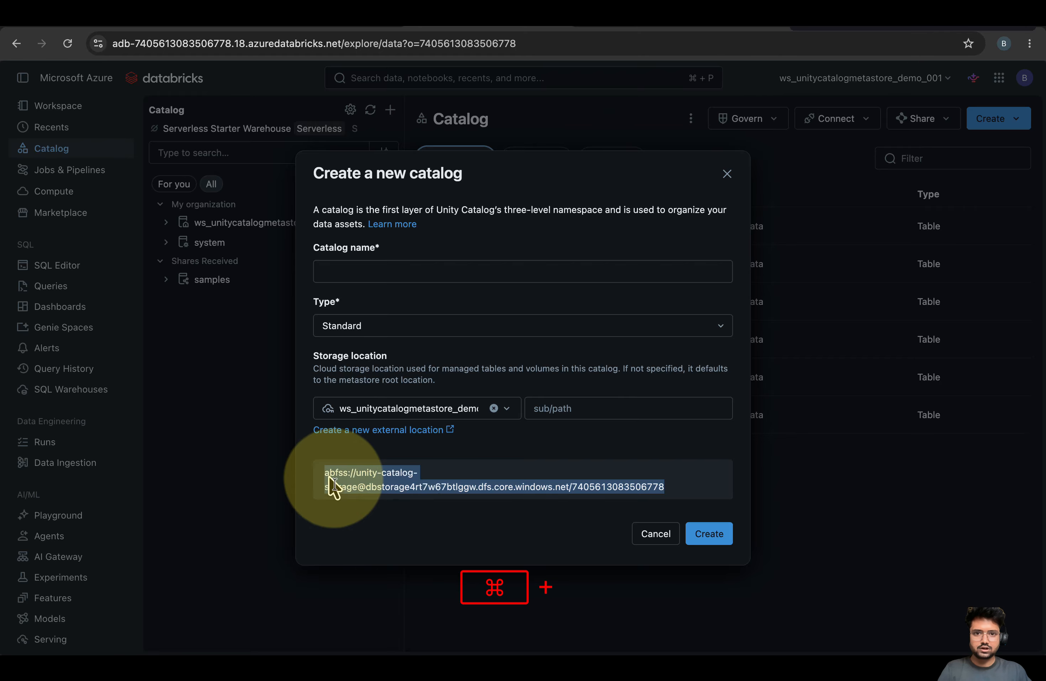
{"action": "key", "text": "super+c"}
Paste the abfss path as a text element below the question box in Excalidraw
{"action": "left_click", "coordinate": [627, 32]}
{"action": "left_click", "coordinate": [766, 40]}
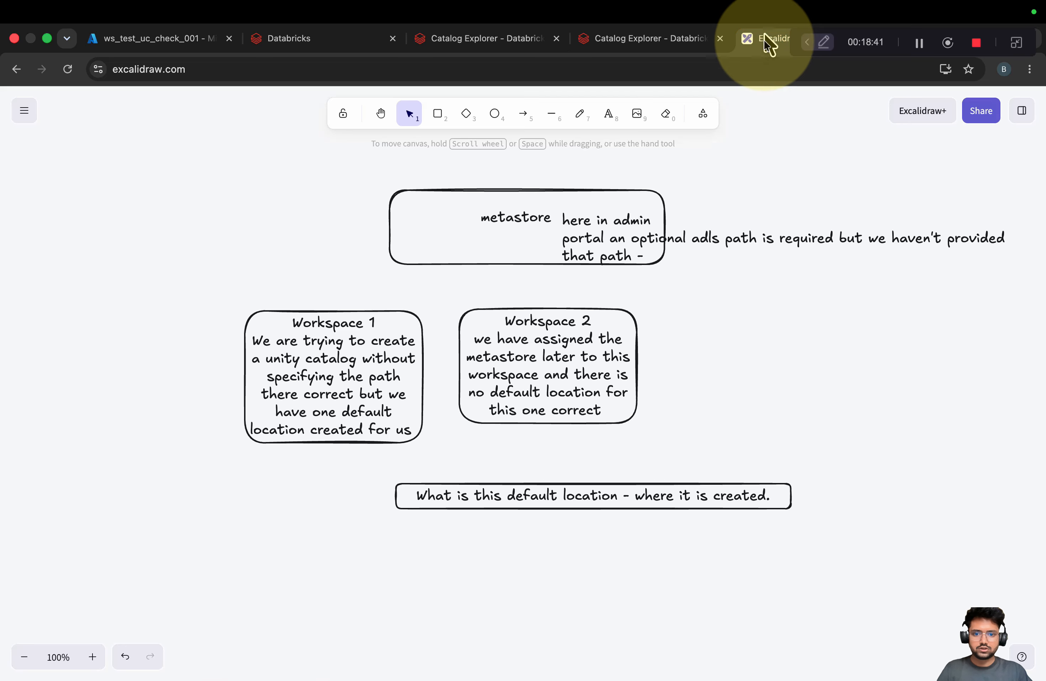
{"action": "double_click", "coordinate": [353, 556]}
{"action": "key", "text": "super+v"}
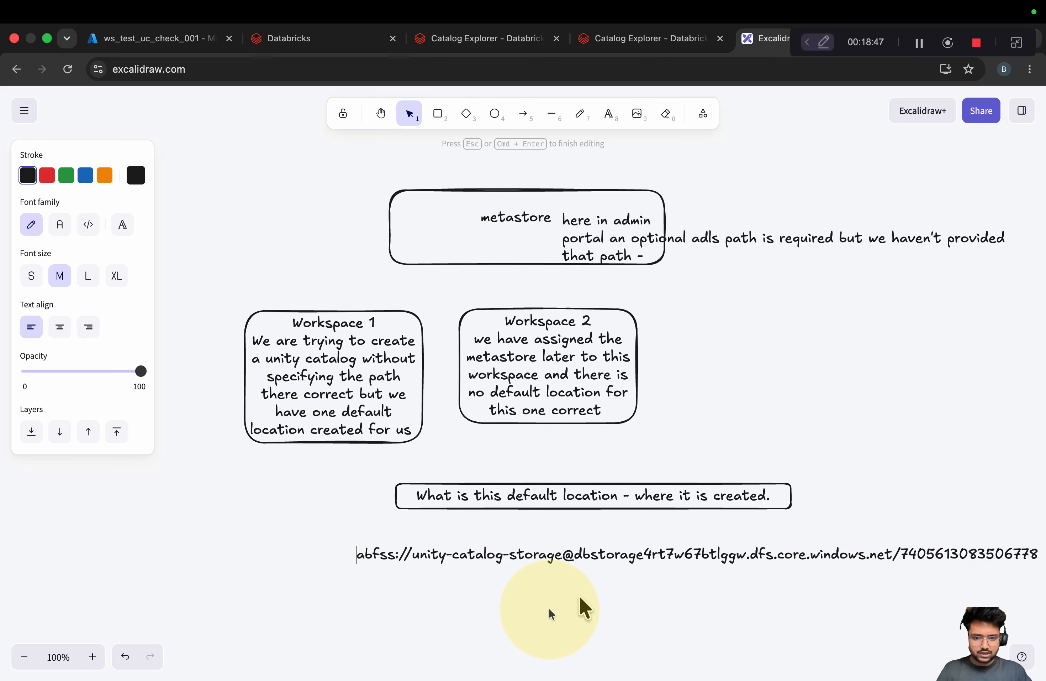
{"action": "double_click", "coordinate": [474, 553]}
{"action": "double_click", "coordinate": [658, 556]}
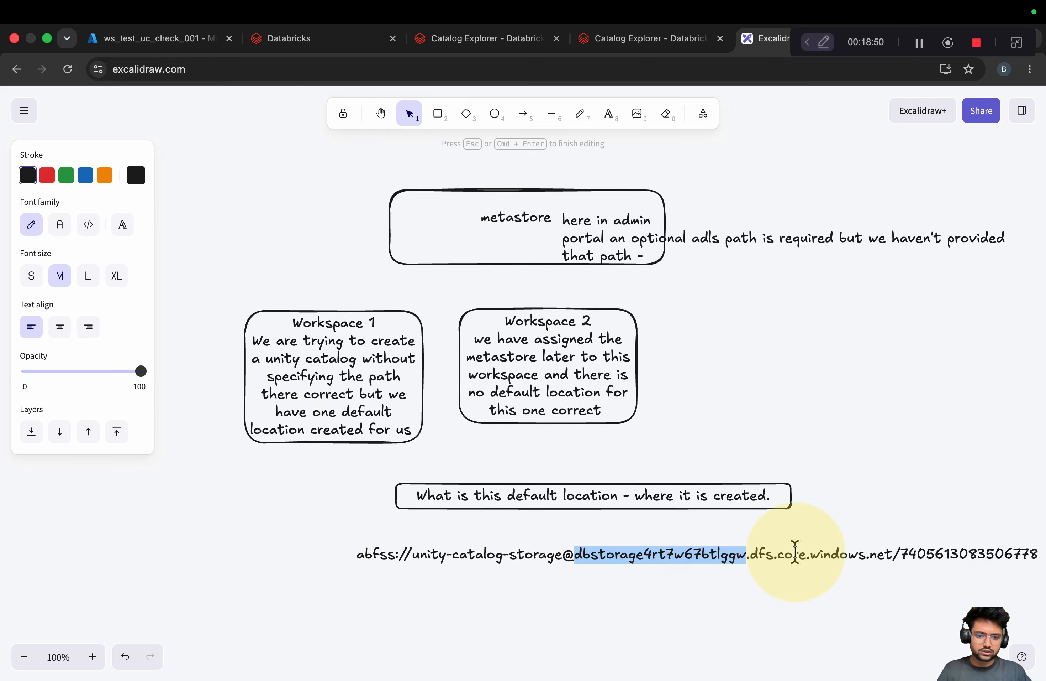
{"action": "left_click", "coordinate": [794, 553]}
Select the Workspace 2 box, then return to the Azure portal workspace page
{"action": "left_click", "coordinate": [860, 410]}
{"action": "left_click", "coordinate": [476, 425]}
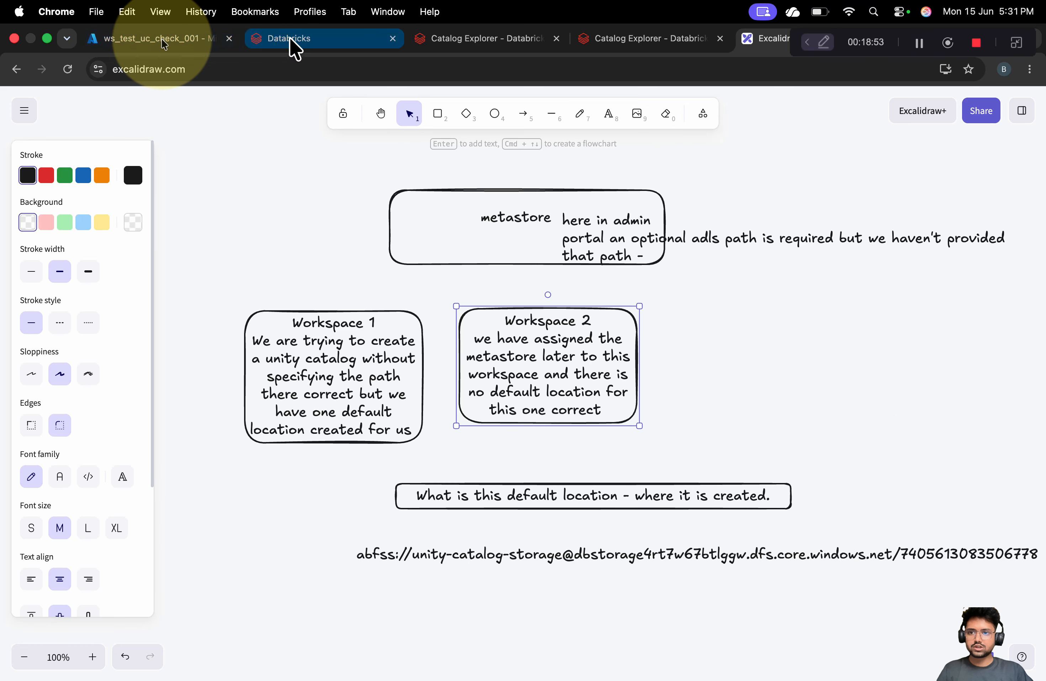
{"action": "left_click", "coordinate": [177, 38]}
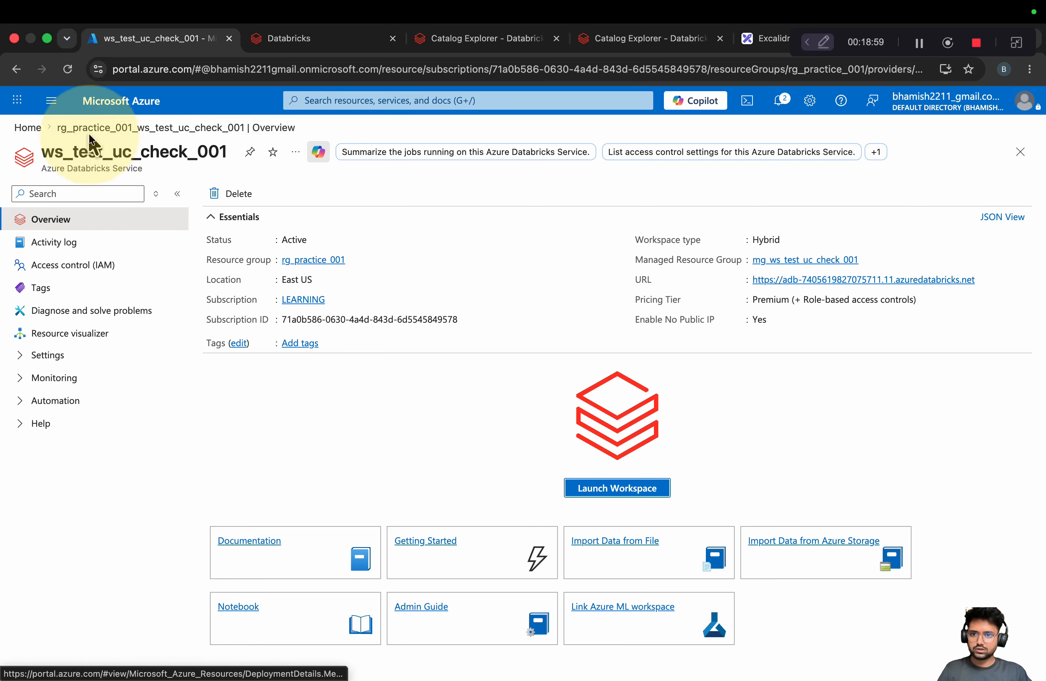
Navigate from rg_practice_001 through the workspace's managed resource group to storage account dbstorage4rt7w67btlggw
{"action": "left_click", "coordinate": [300, 261]}
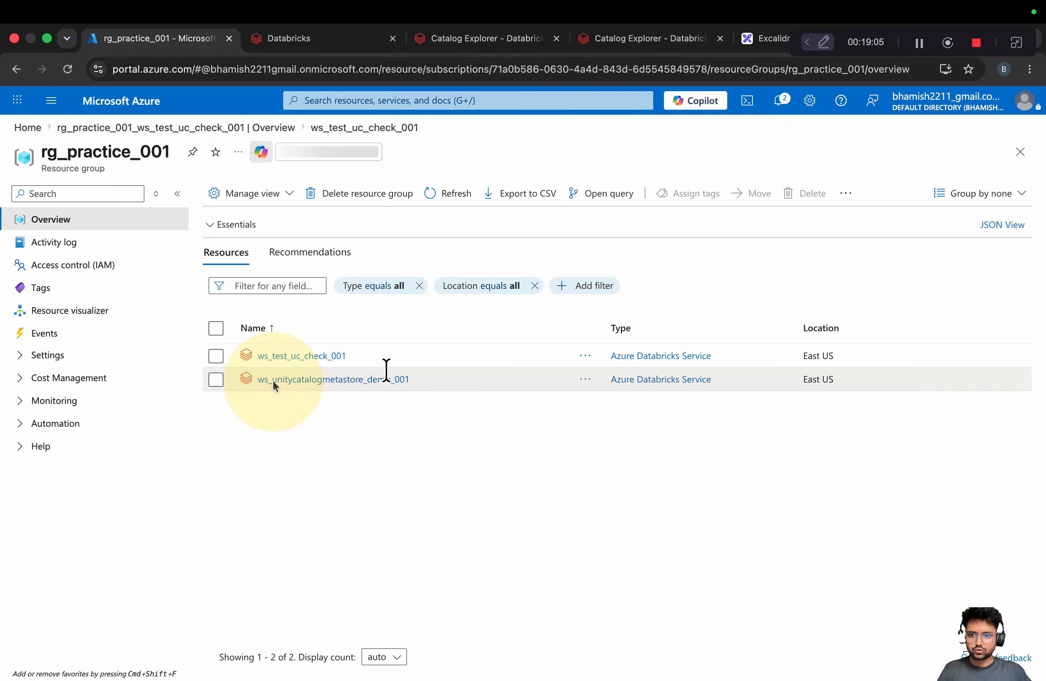
{"action": "left_click", "coordinate": [299, 387]}
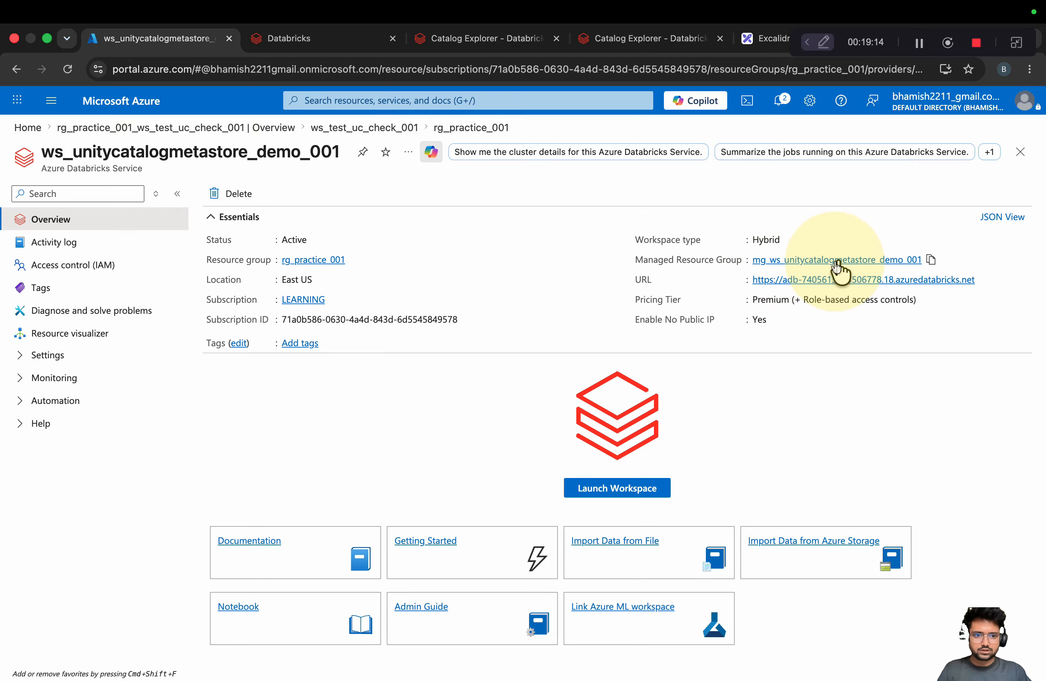
{"action": "left_click", "coordinate": [837, 261]}
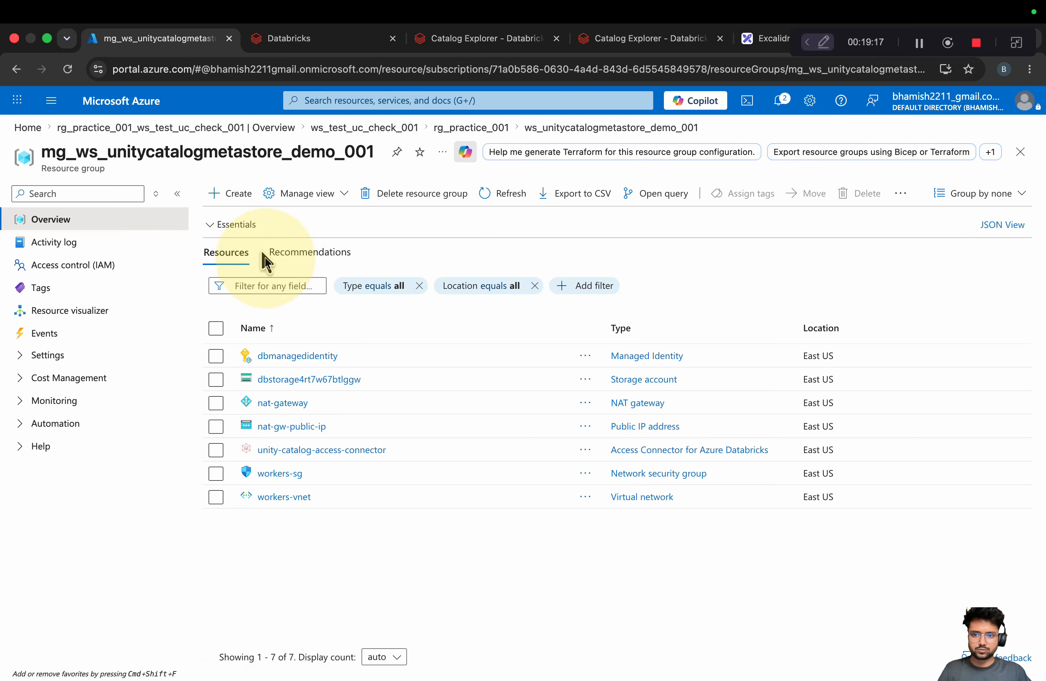
{"action": "left_click", "coordinate": [289, 380]}
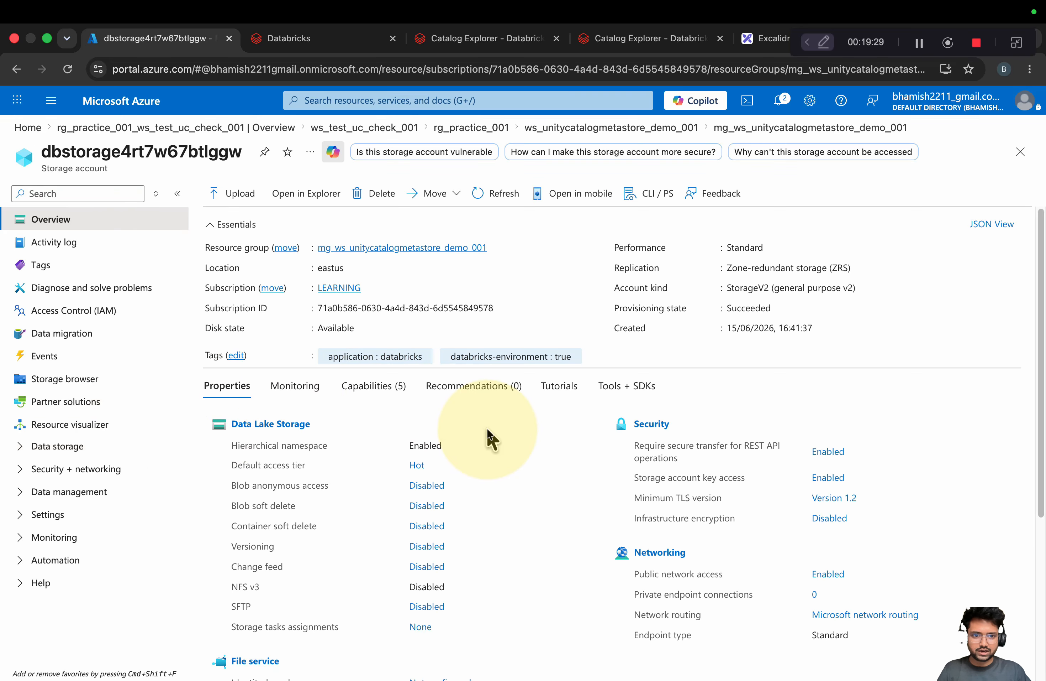
Copy the dfs endpoint URL from the storage account's Resource JSON and close that view
{"action": "left_click", "coordinate": [992, 224]}
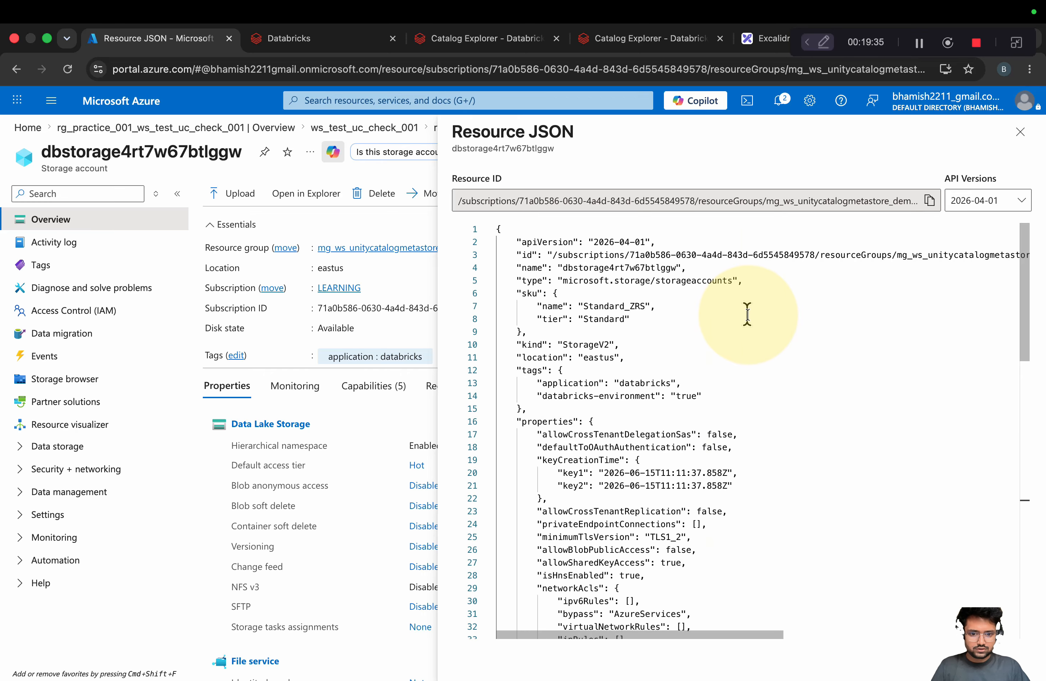
{"action": "scroll", "coordinate": [747, 315], "scroll_direction": "down", "scroll_amount": 10}
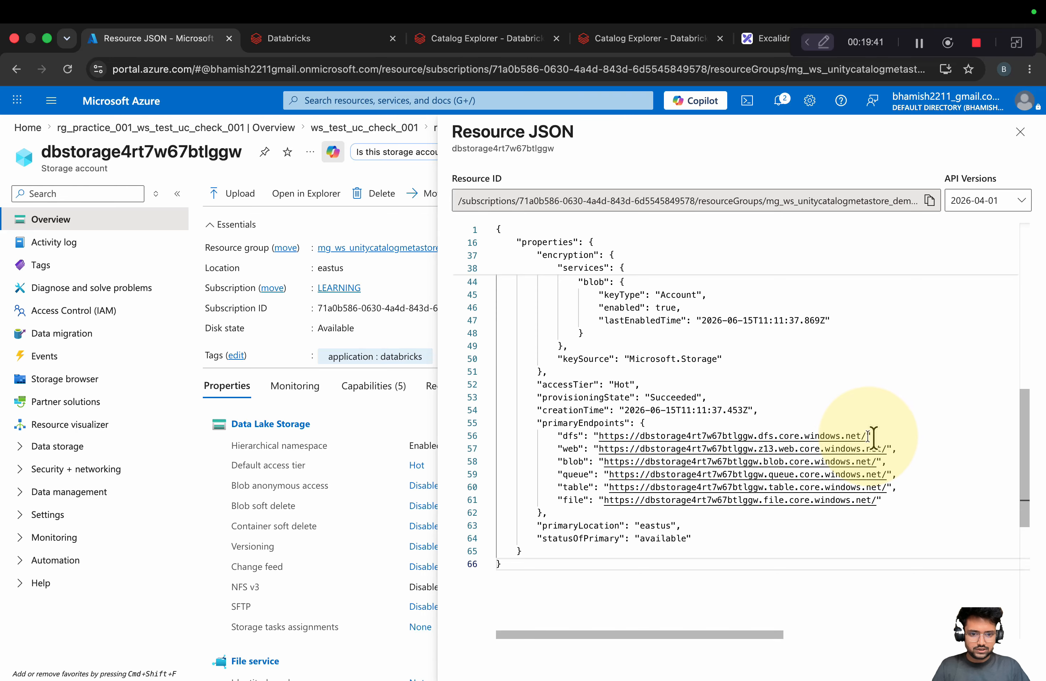
{"action": "left_click_drag", "start_coordinate": [867, 435], "coordinate": [598, 435]}
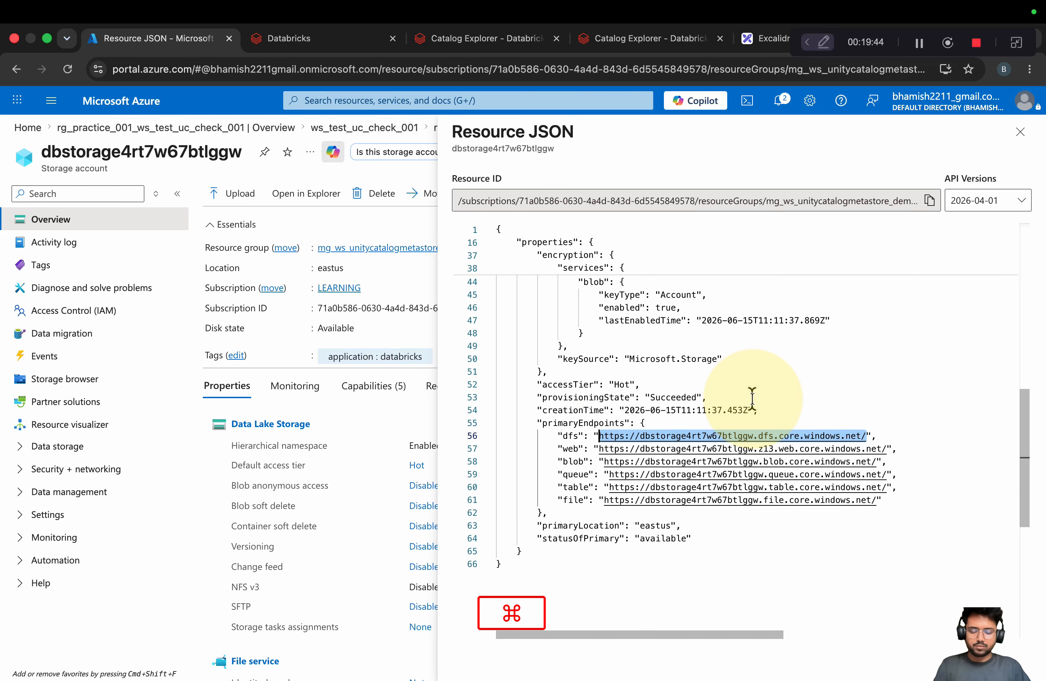
{"action": "key", "text": "super+c"}
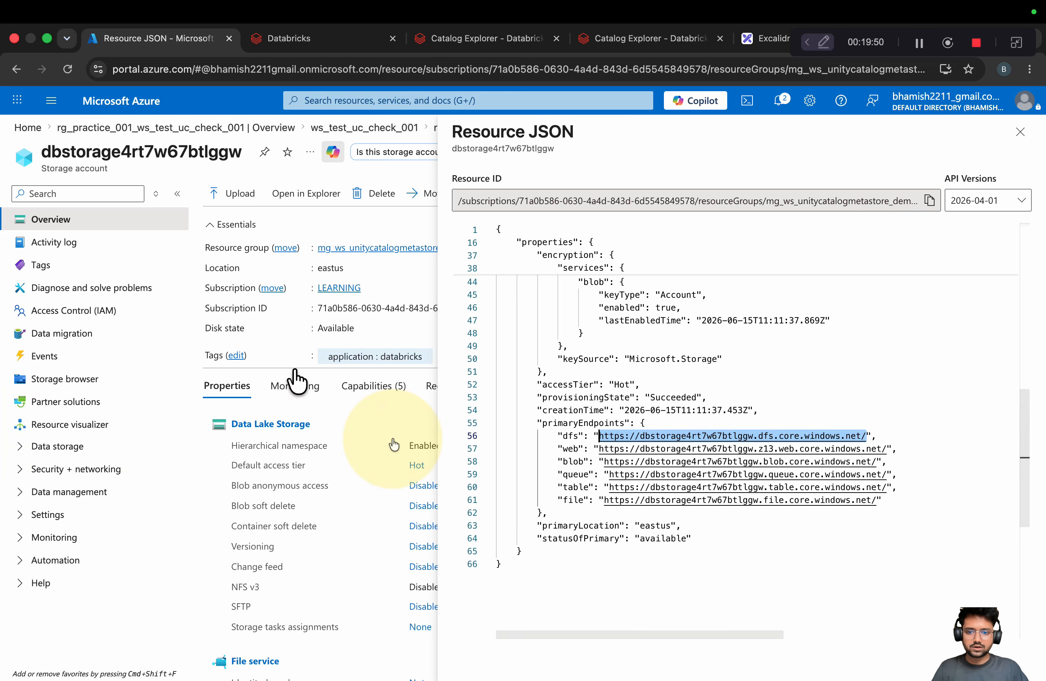
{"action": "left_click", "coordinate": [1019, 132]}
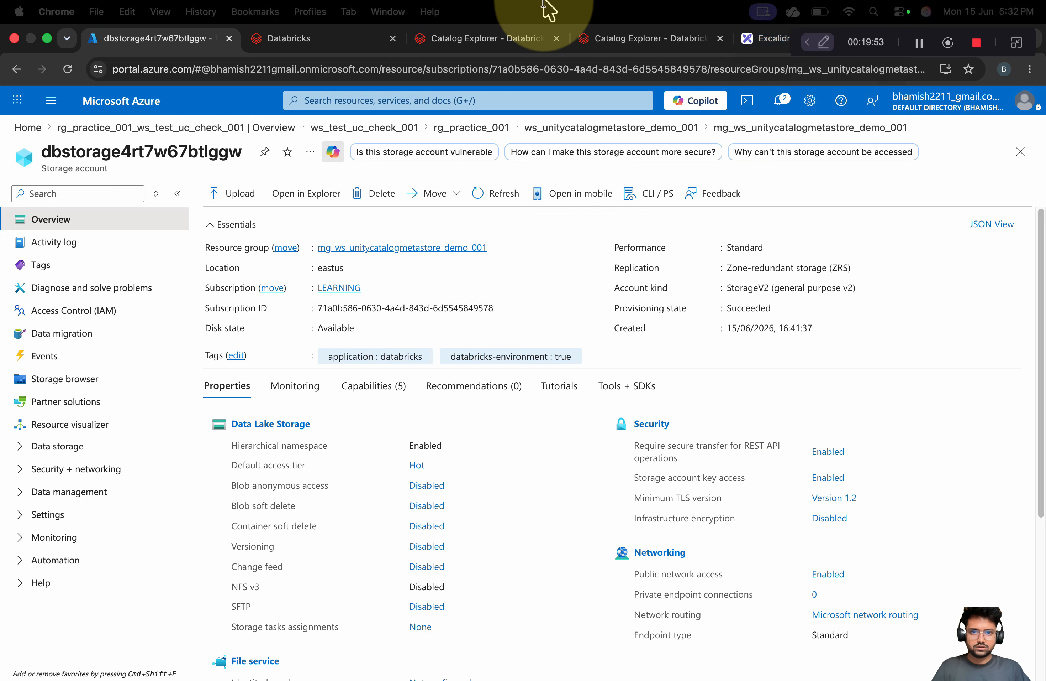
Move the abfss default-location path further left on the Excalidraw canvas
{"action": "left_click", "coordinate": [756, 39]}
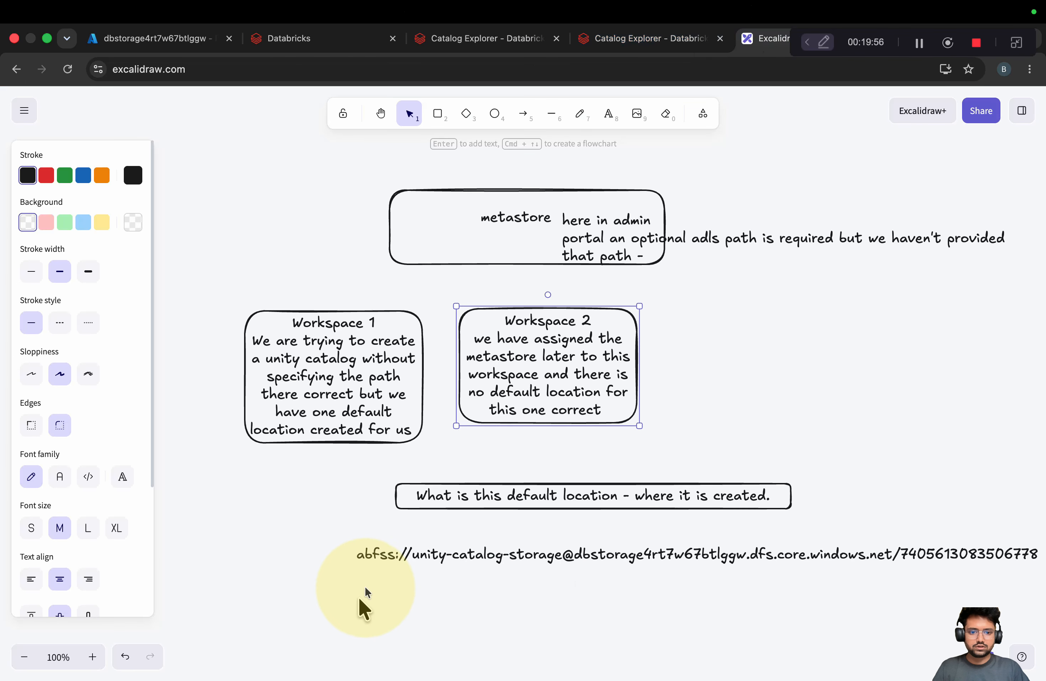
{"action": "double_click", "coordinate": [358, 555]}
{"action": "left_click", "coordinate": [400, 554]}
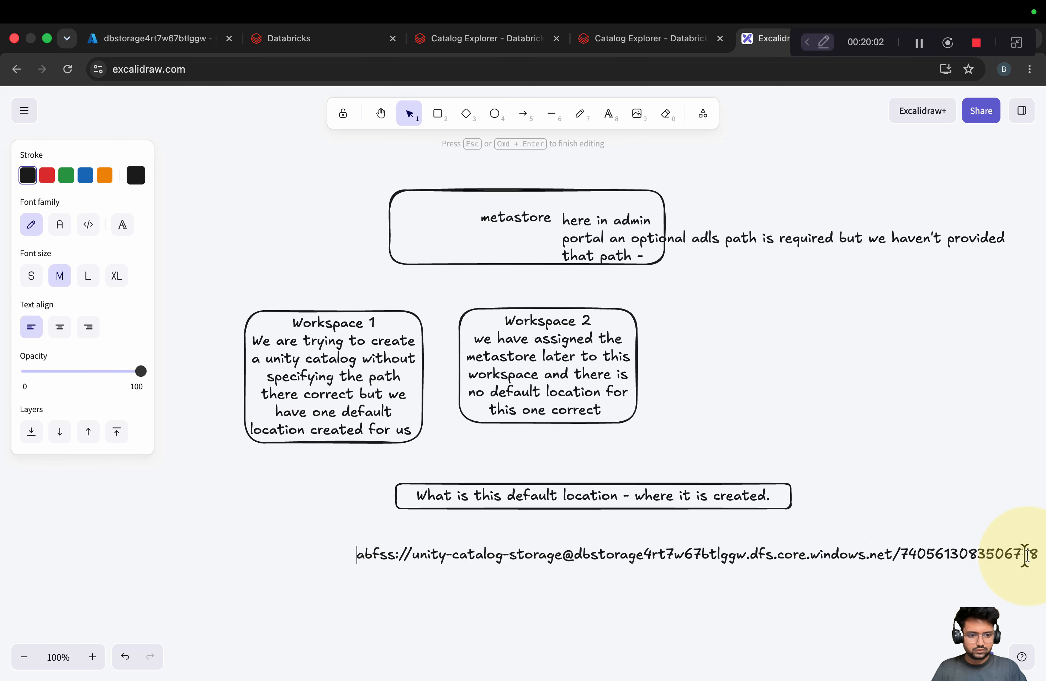
{"action": "key", "text": "Escape"}
{"action": "left_click_drag", "start_coordinate": [1024, 553], "coordinate": [908, 545]}
{"action": "left_click", "coordinate": [972, 551]}
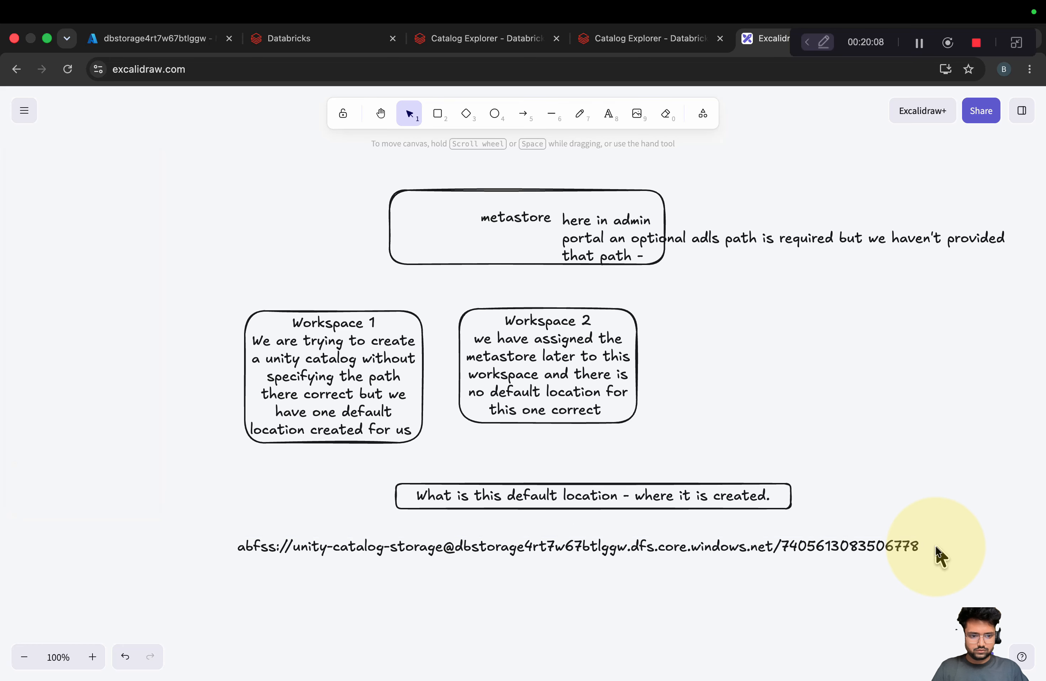
Paste the dfs endpoint URL on a new line under the abfss path and compare them
{"action": "double_click", "coordinate": [927, 546]}
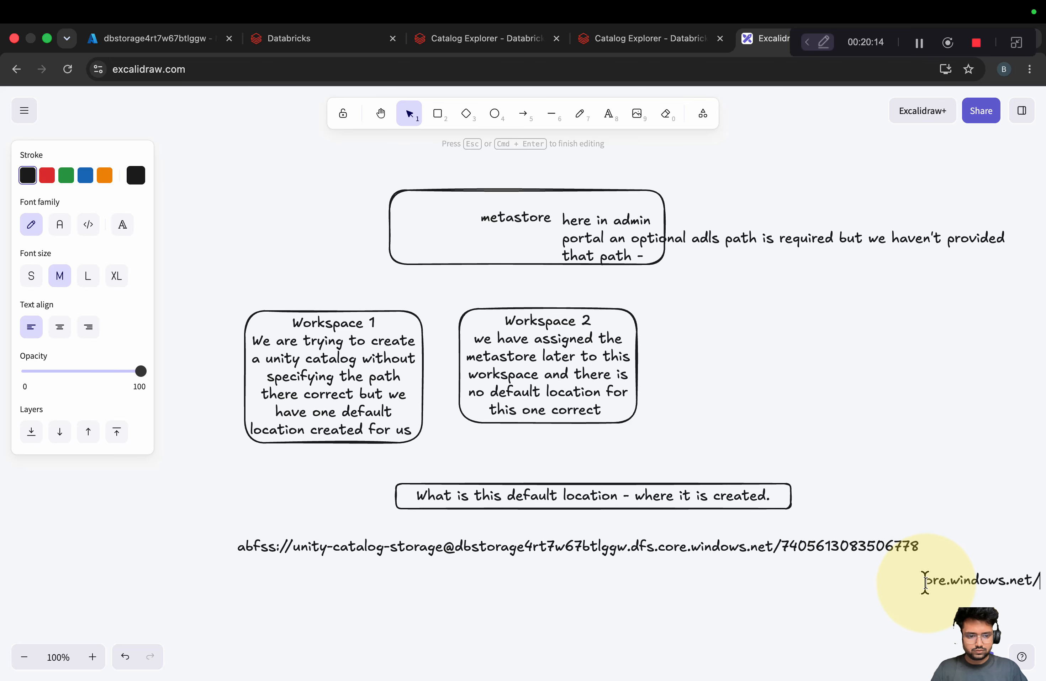
{"action": "double_click", "coordinate": [265, 588]}
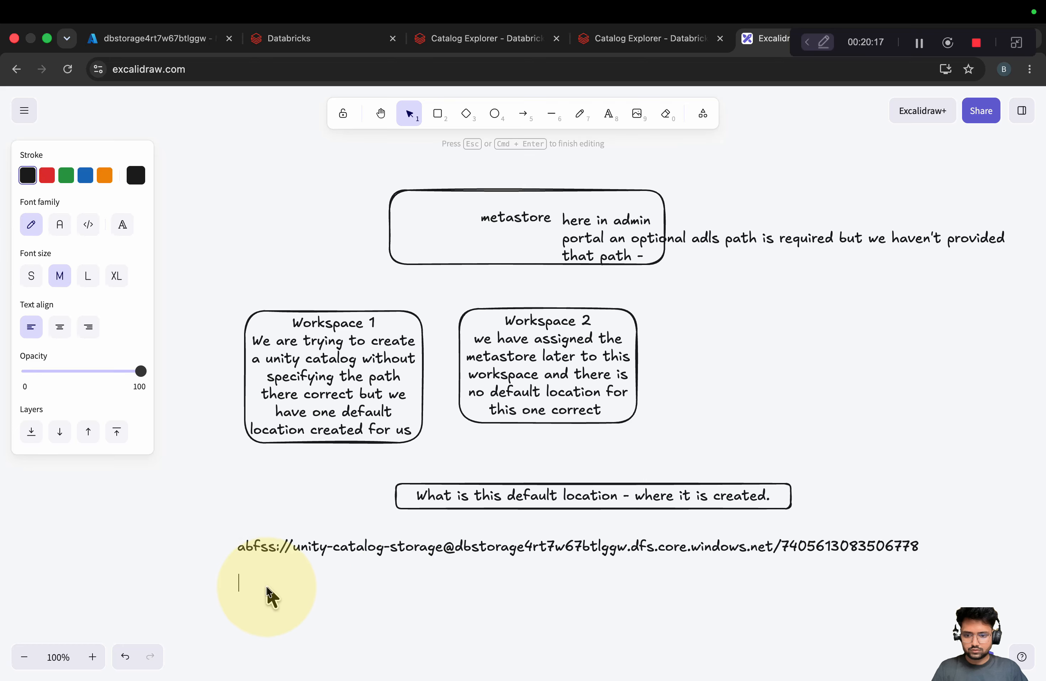
{"action": "key", "text": "super+v"}
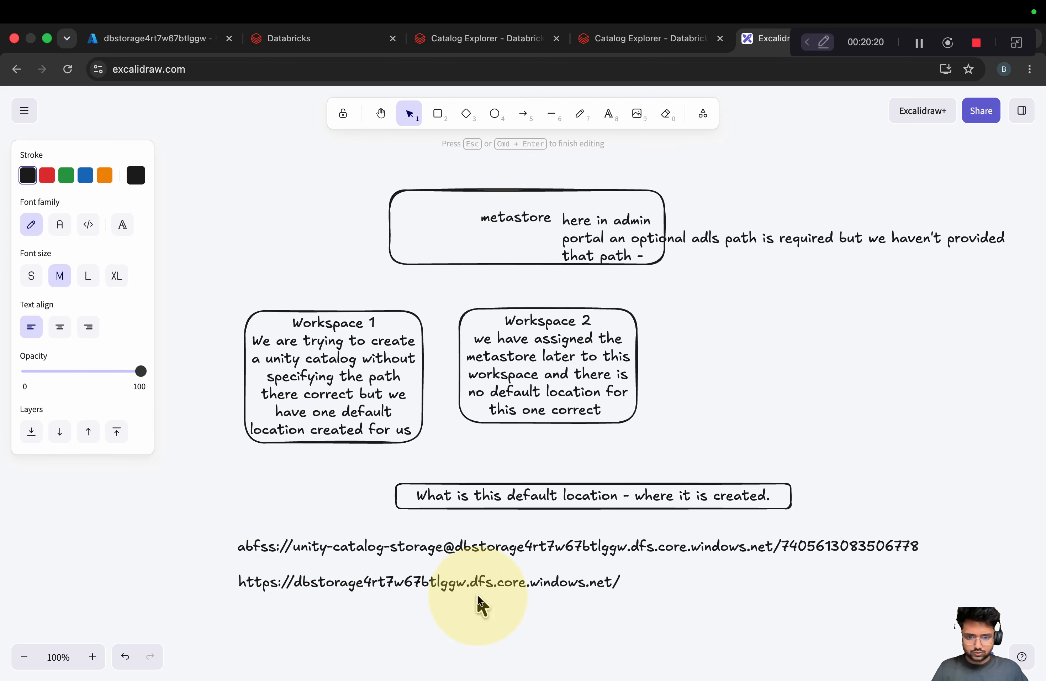
{"action": "double_click", "coordinate": [460, 546]}
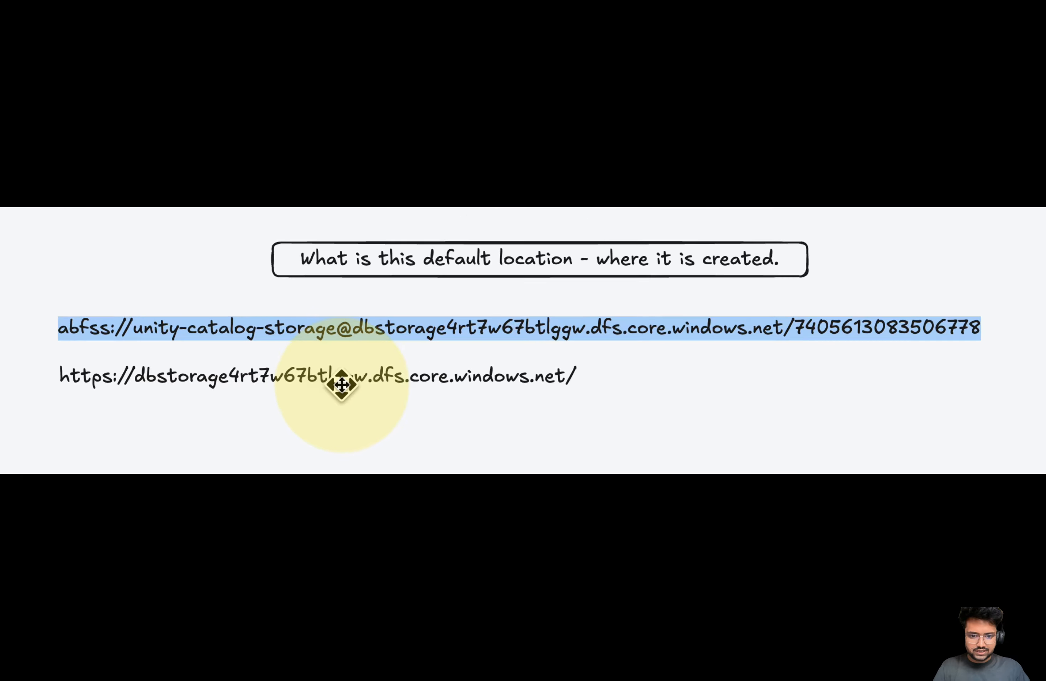
{"action": "left_click", "coordinate": [719, 378]}
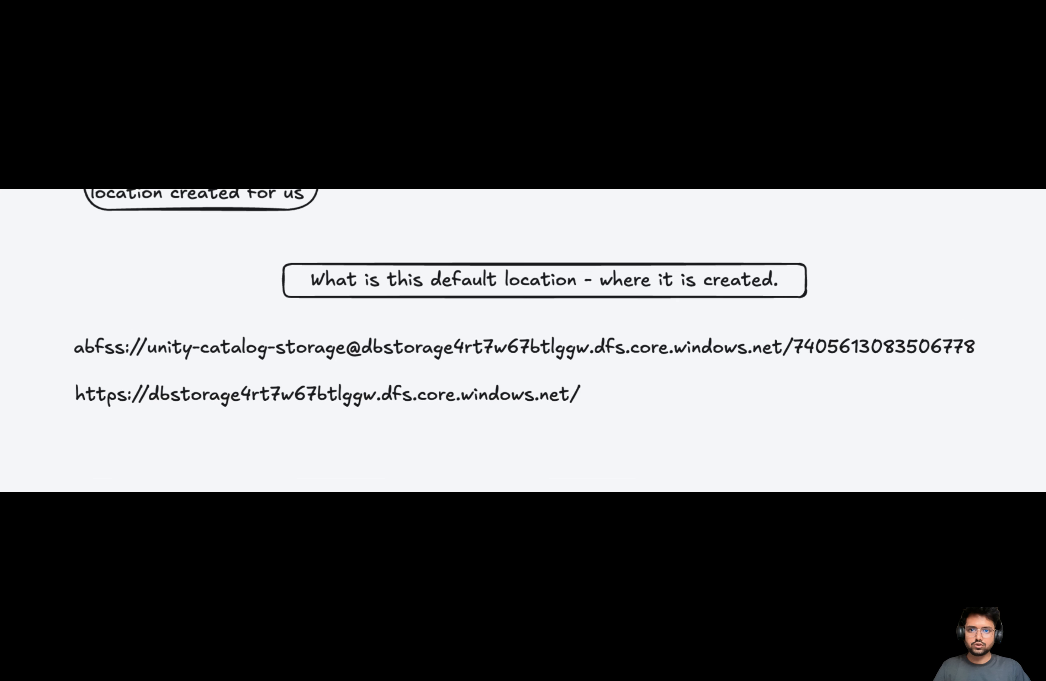
{"action": "left_click", "coordinate": [309, 38]}
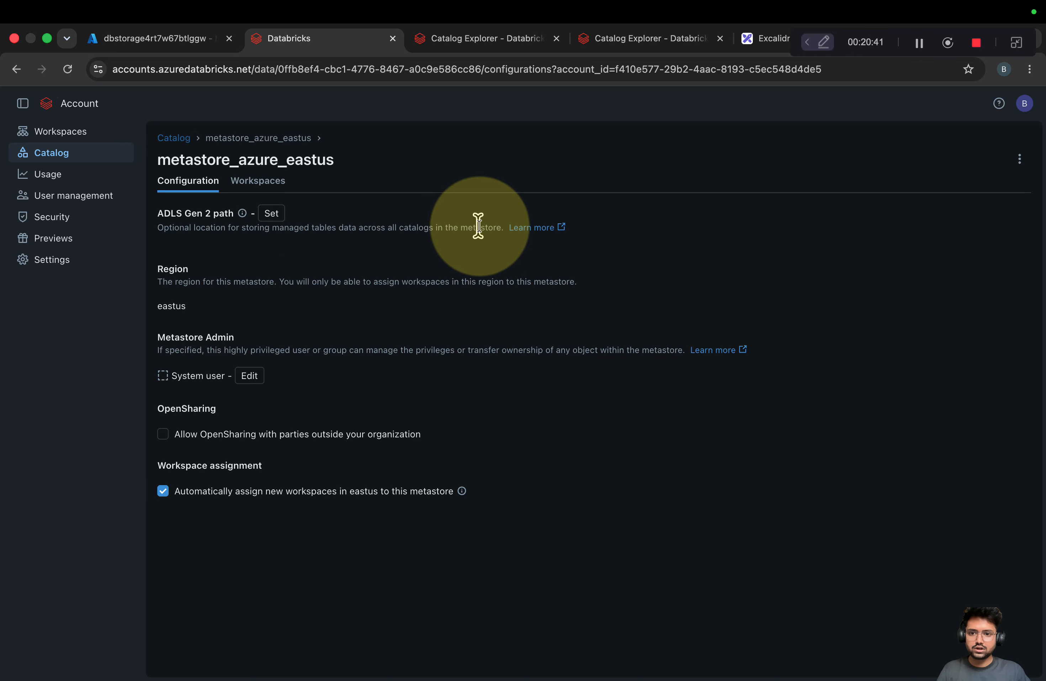
Start a draft catalog named 'test' and clear its storage location
{"action": "left_click_drag", "start_coordinate": [170, 213], "coordinate": [374, 222]}
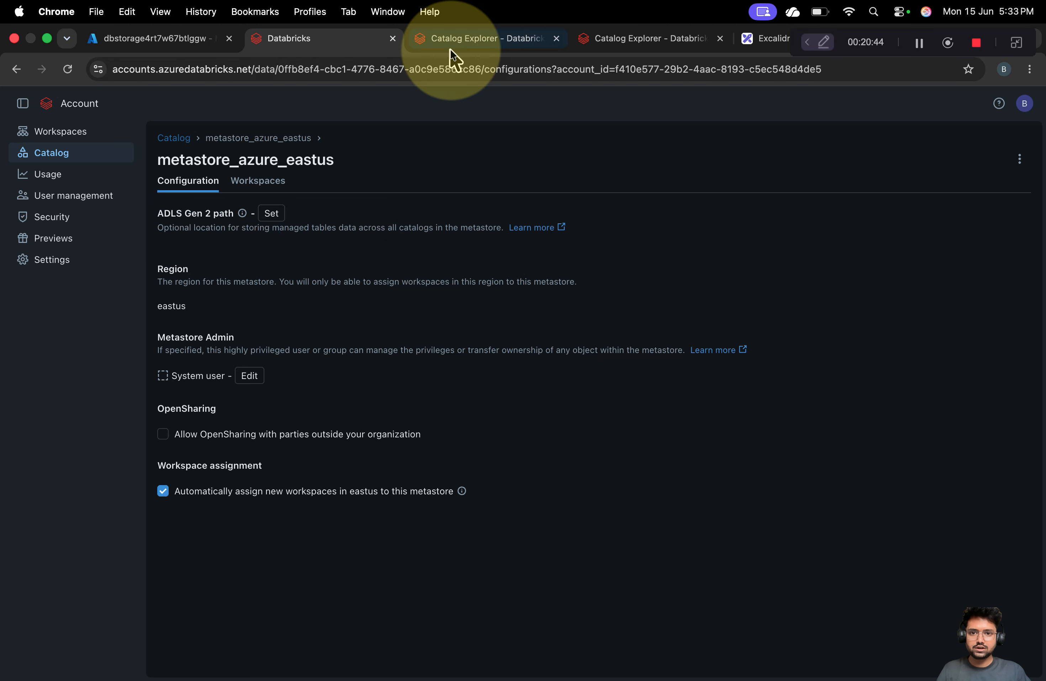
{"action": "left_click", "coordinate": [457, 38]}
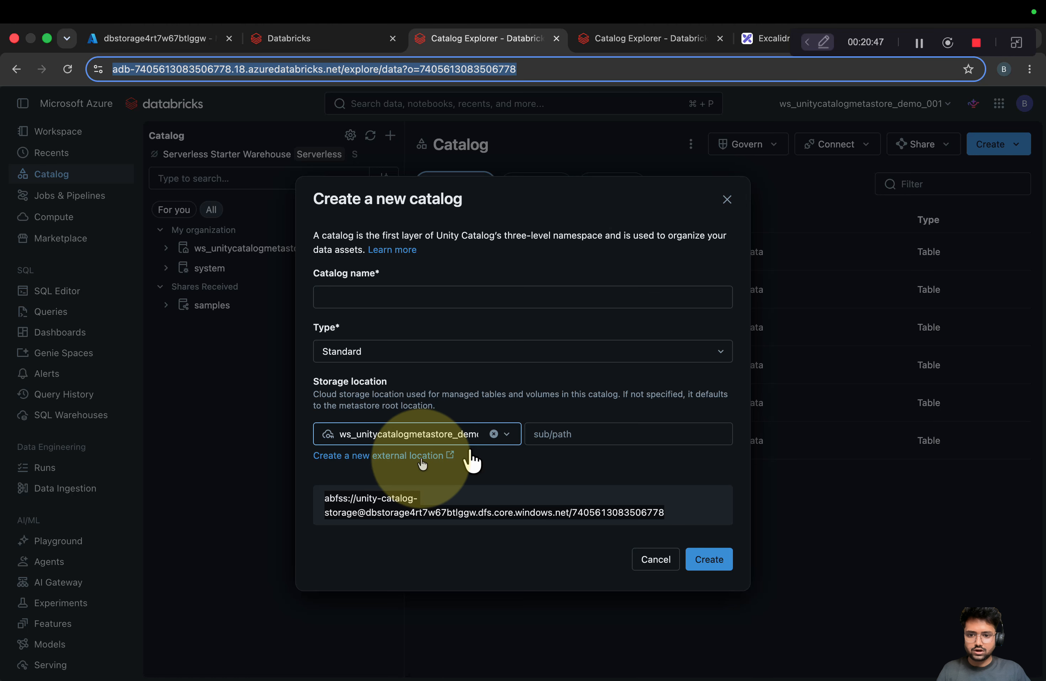
{"action": "left_click", "coordinate": [507, 435]}
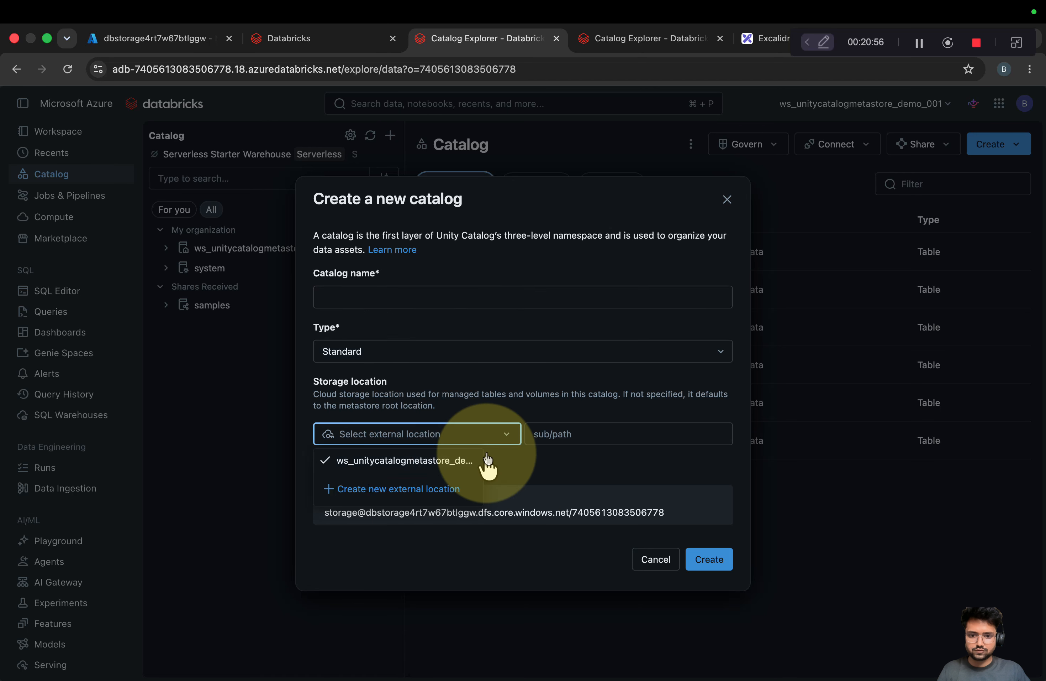
{"action": "left_click", "coordinate": [414, 295]}
{"action": "type", "text": "test"}
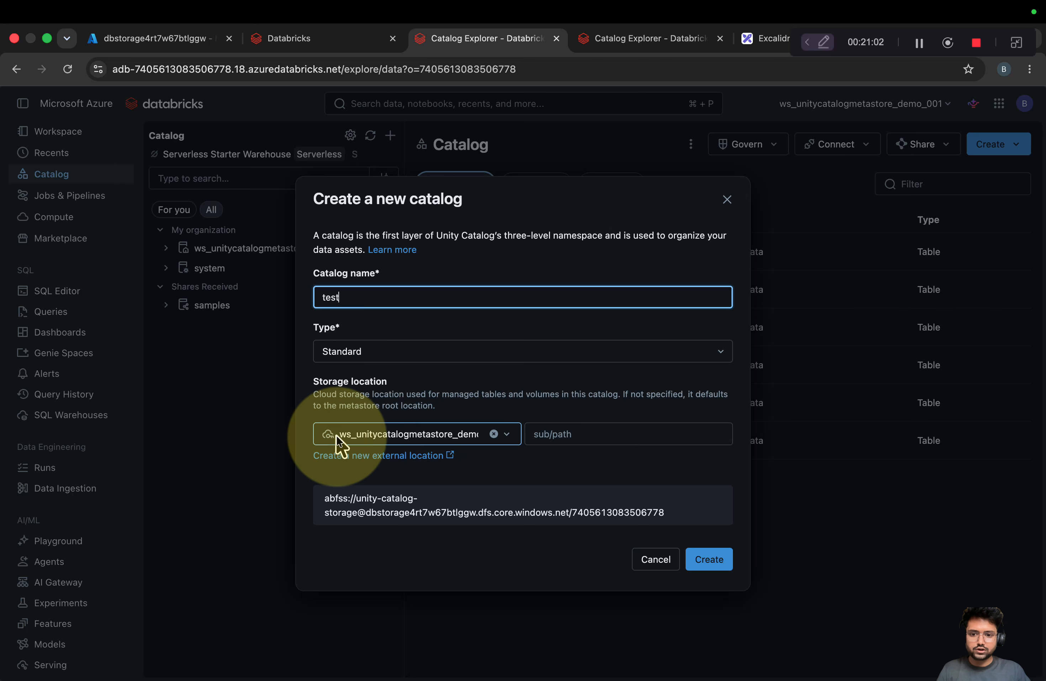
{"action": "double_click", "coordinate": [469, 435]}
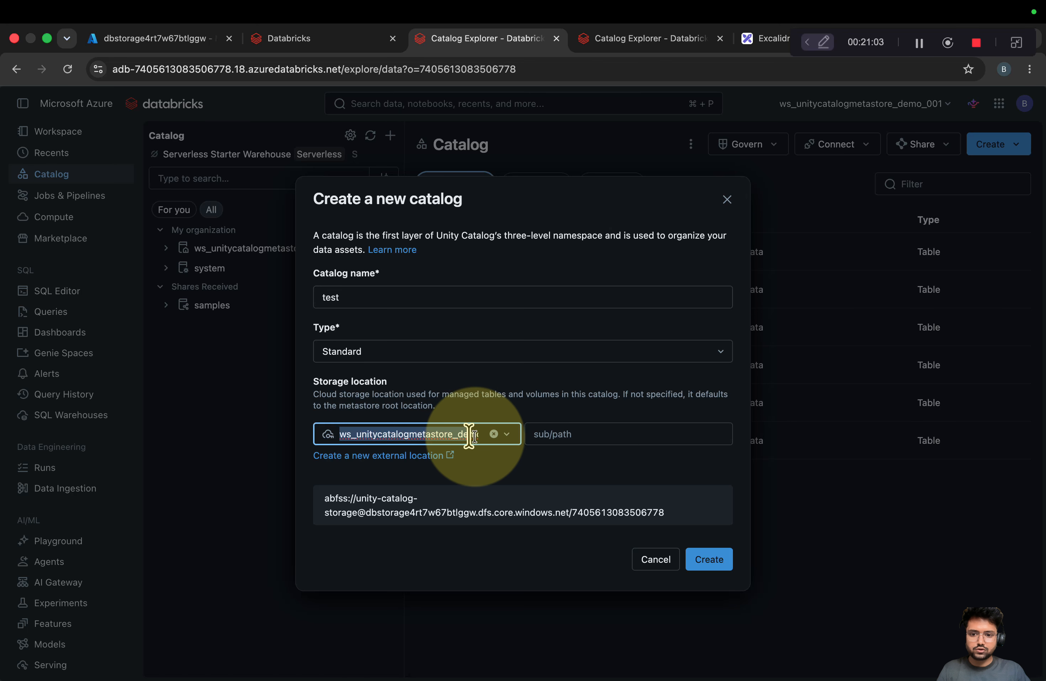
{"action": "left_click", "coordinate": [494, 434]}
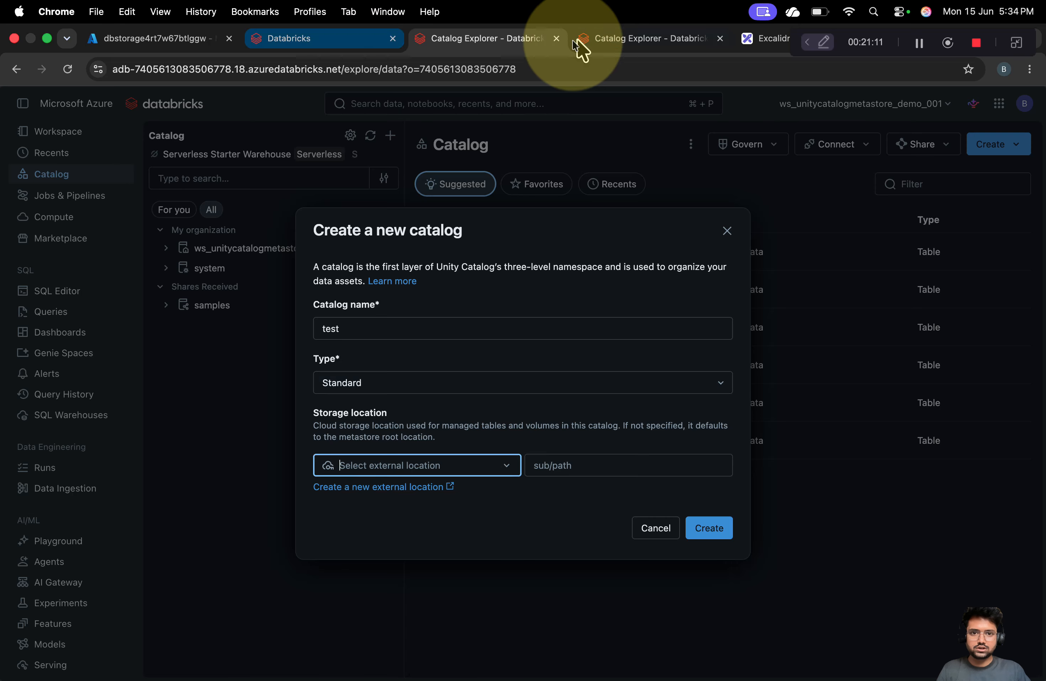
Recheck the metastore's unset ADLS Gen 2 path, then cancel creating the test catalog
{"action": "left_click", "coordinate": [309, 40]}
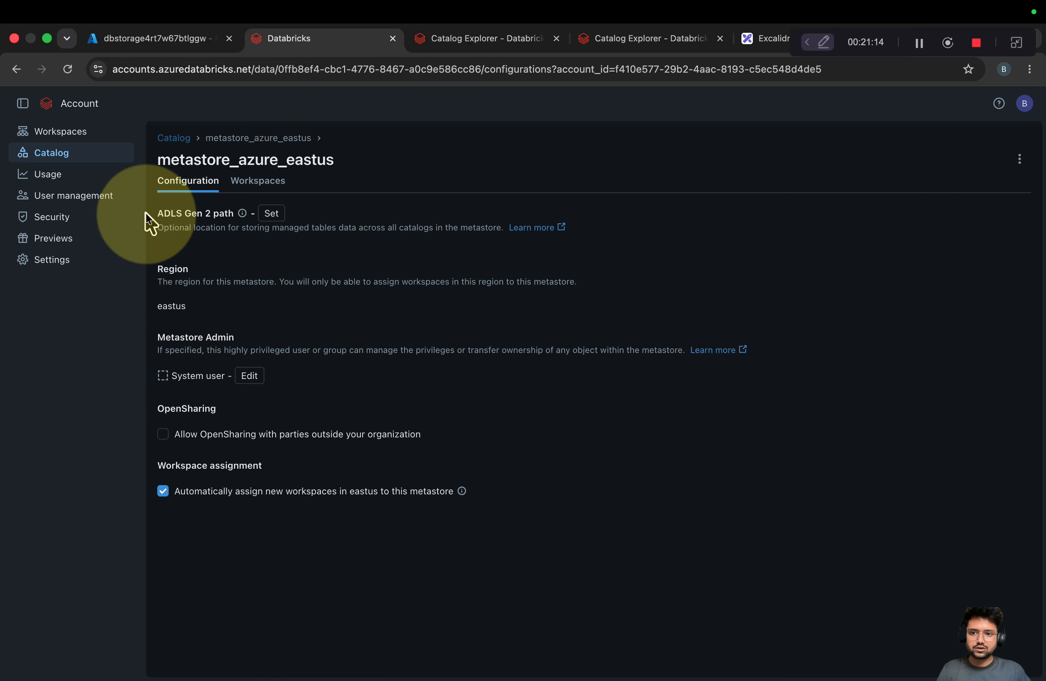
{"action": "left_click_drag", "start_coordinate": [147, 214], "coordinate": [283, 221]}
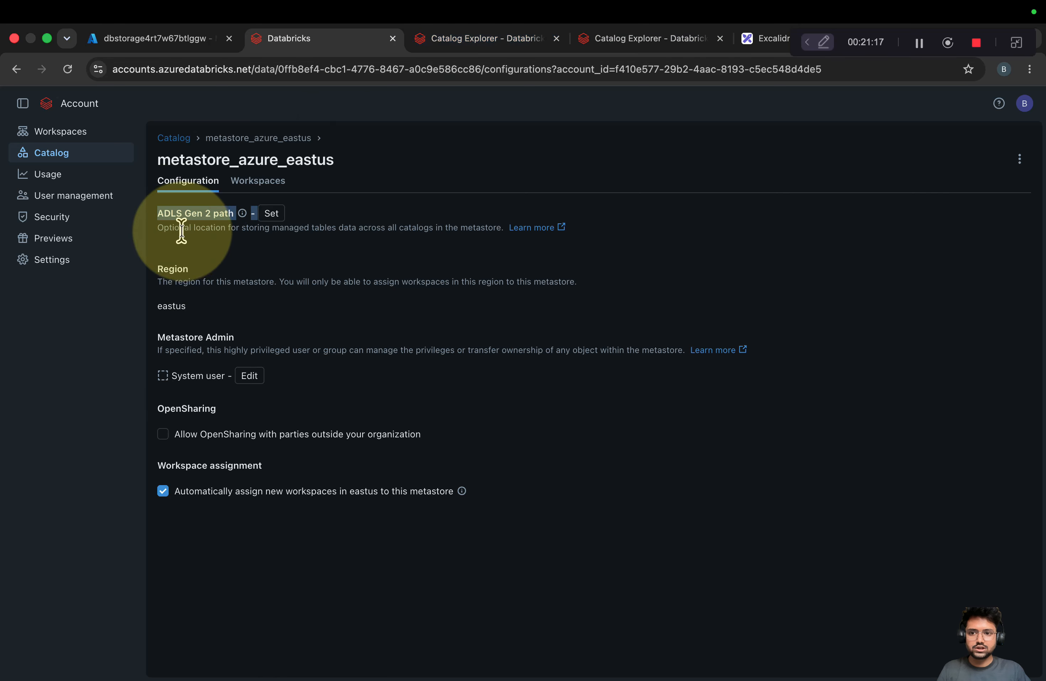
{"action": "left_click", "coordinate": [467, 41]}
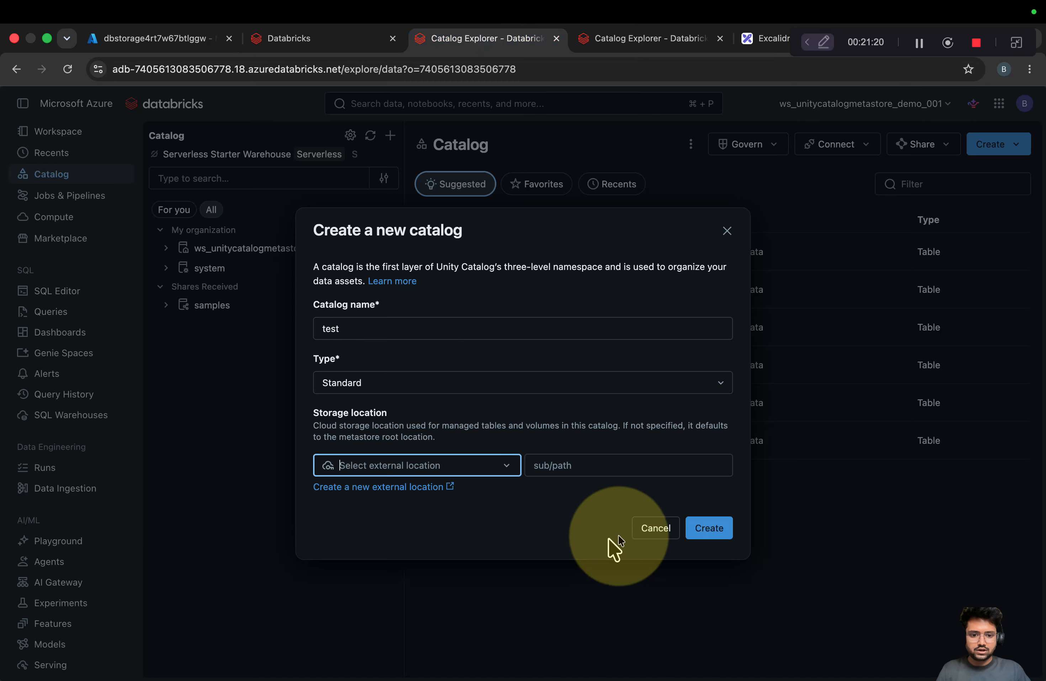
{"action": "left_click", "coordinate": [662, 529]}
Open External locations from the Catalog gear menu, glancing at connections and credentials lists
{"action": "left_click", "coordinate": [350, 136]}
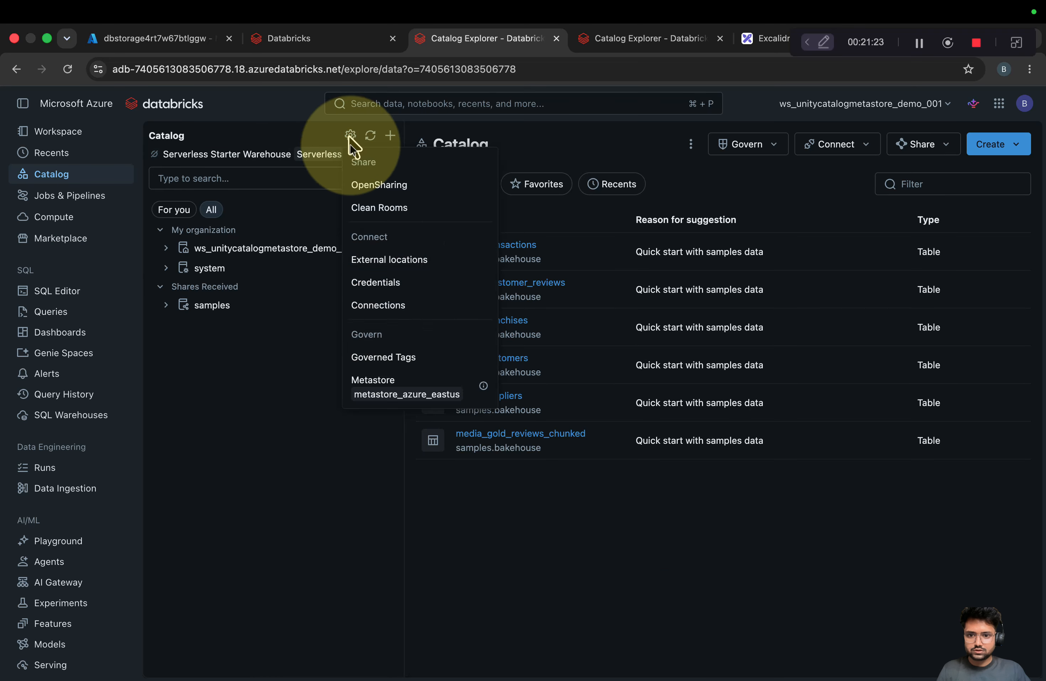
{"action": "left_click", "coordinate": [389, 260]}
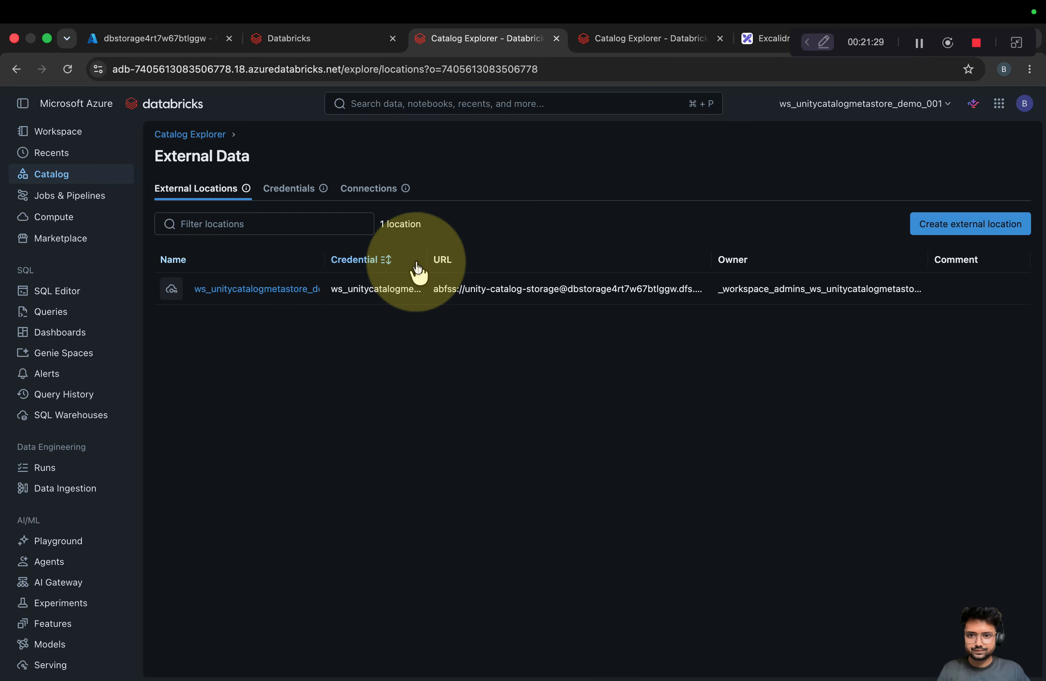
{"action": "left_click", "coordinate": [377, 201]}
{"action": "left_click", "coordinate": [263, 195]}
{"action": "left_click", "coordinate": [196, 194]}
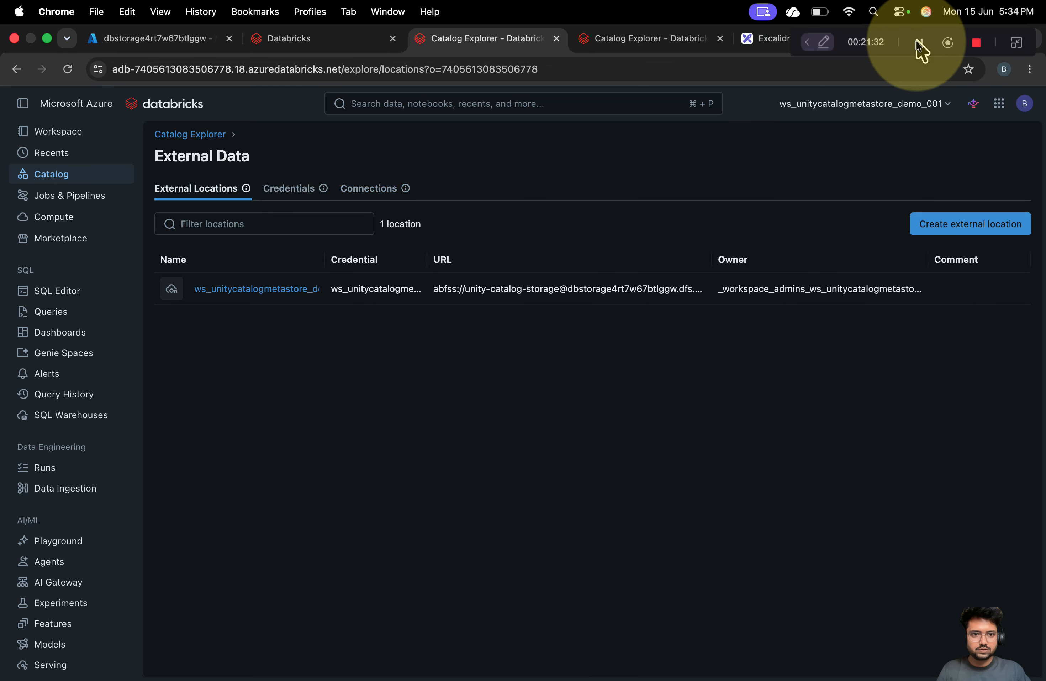
Compare with the ws_test_uc_check_001 workspace, then reopen the demo workspace's External locations list
{"action": "left_click", "coordinate": [643, 44]}
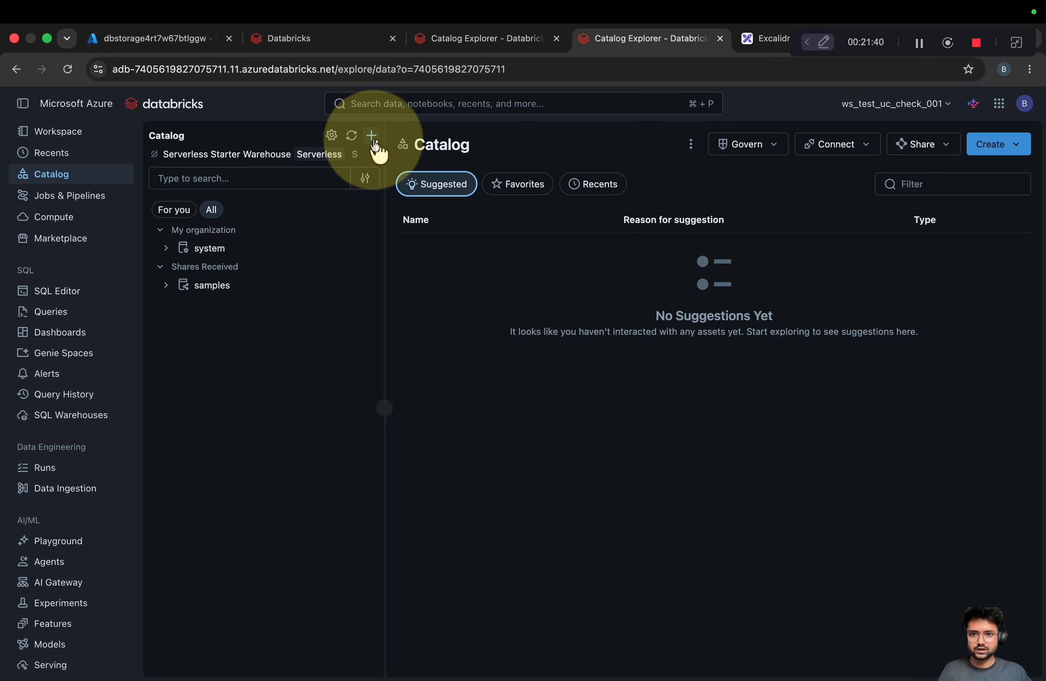
{"action": "left_click", "coordinate": [471, 40]}
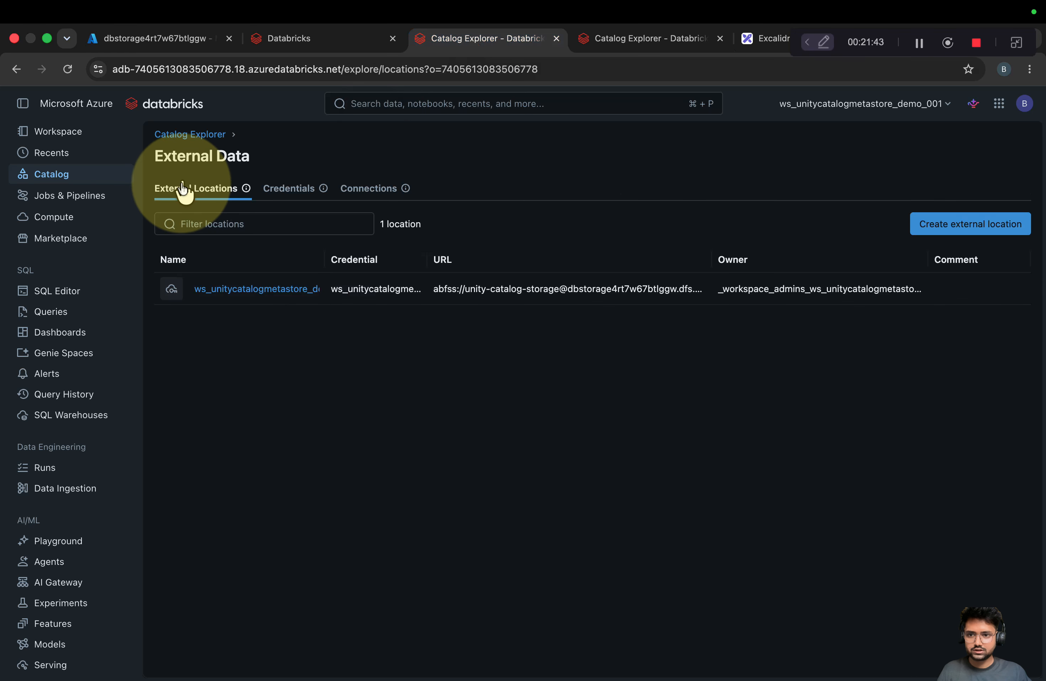
{"action": "left_click", "coordinate": [66, 176]}
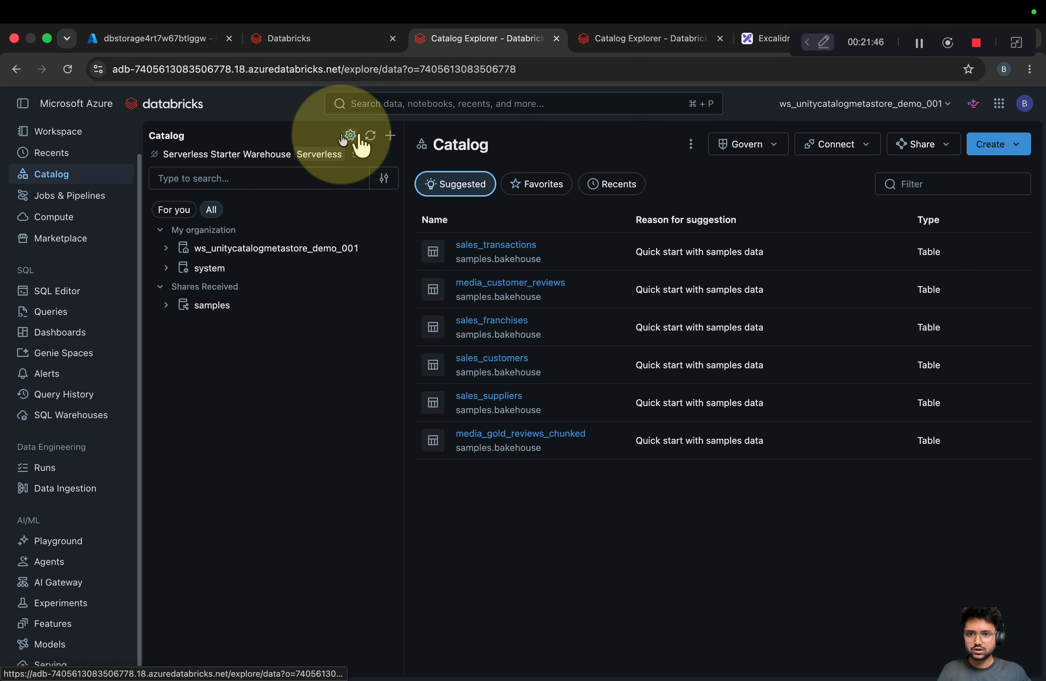
{"action": "left_click", "coordinate": [350, 137]}
{"action": "left_click", "coordinate": [391, 263]}
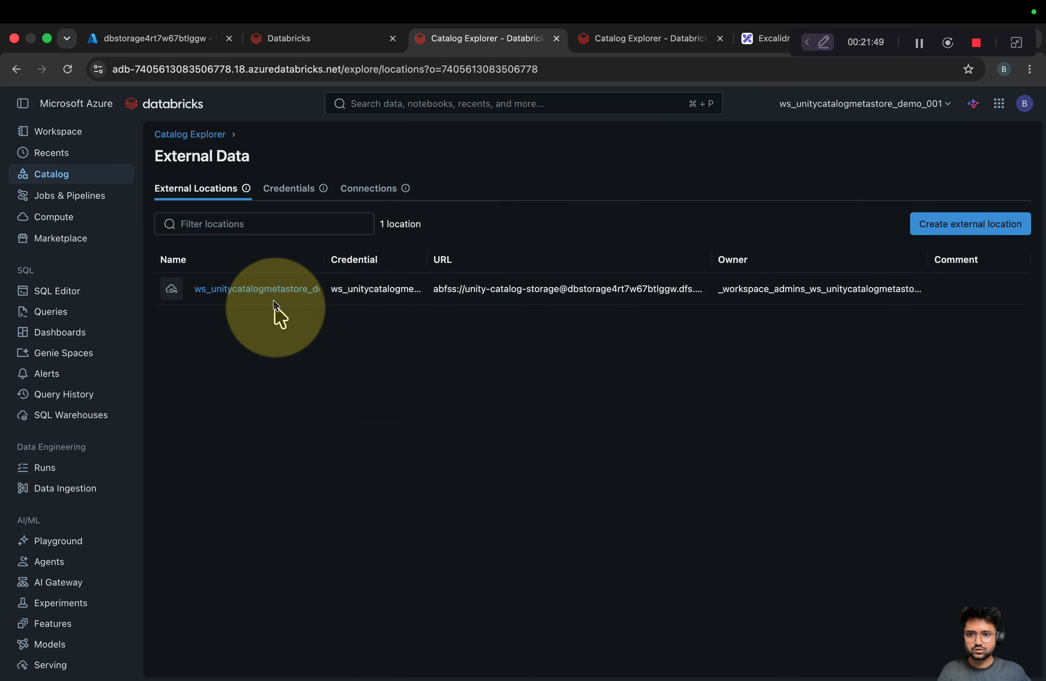
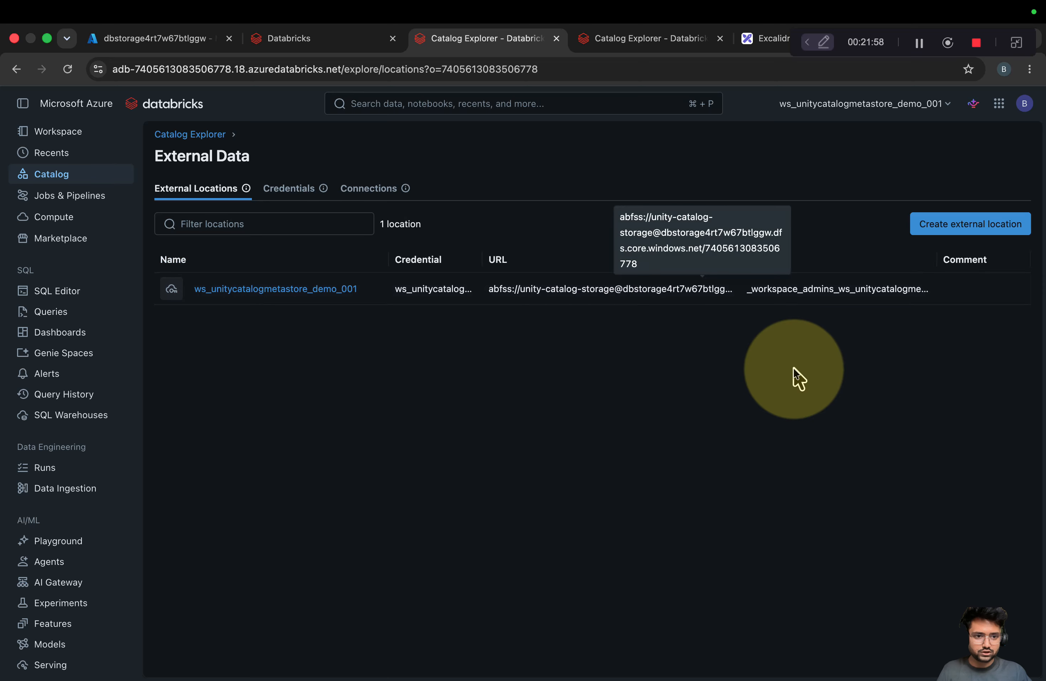
Glance at the connections and storage credentials lists, then return to External locations
{"action": "left_click", "coordinate": [389, 192]}
{"action": "left_click", "coordinate": [290, 188]}
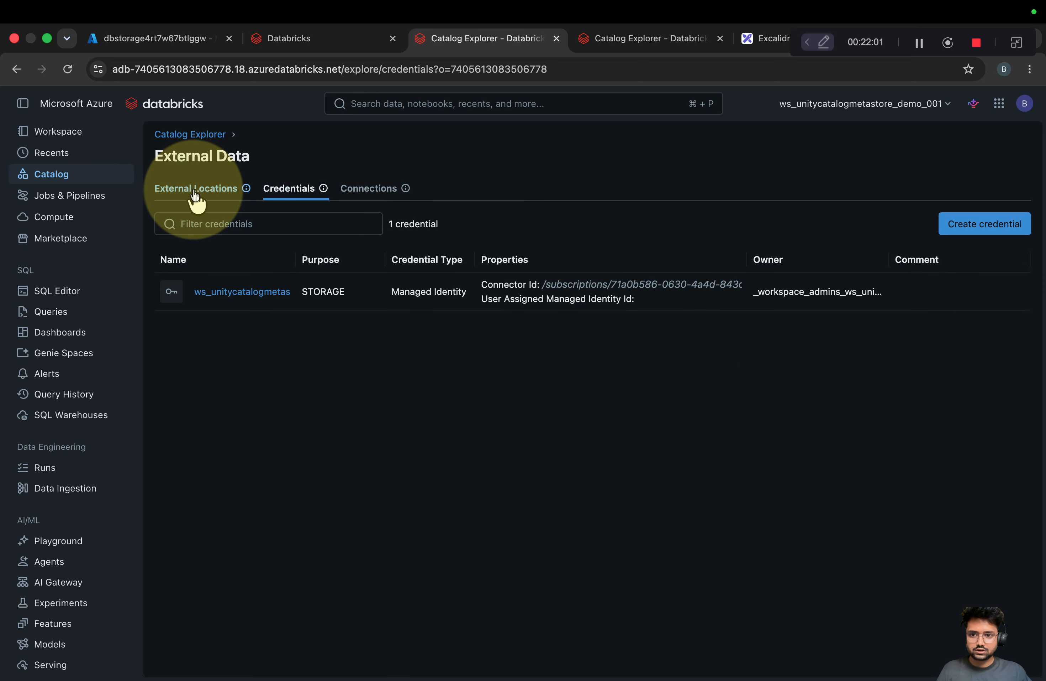
{"action": "left_click", "coordinate": [197, 195]}
Assign the ws_unitycatalogmetastore_demo_001 external location to the ws_test_uc_check_001 workspace
{"action": "left_click", "coordinate": [250, 289]}
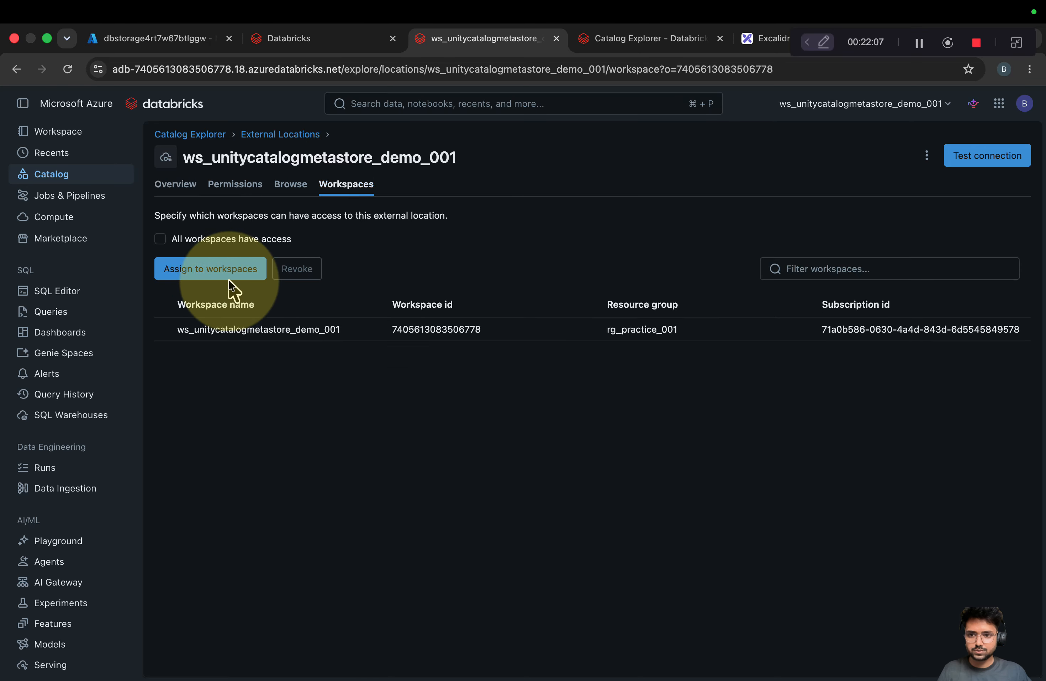
{"action": "left_click", "coordinate": [229, 277]}
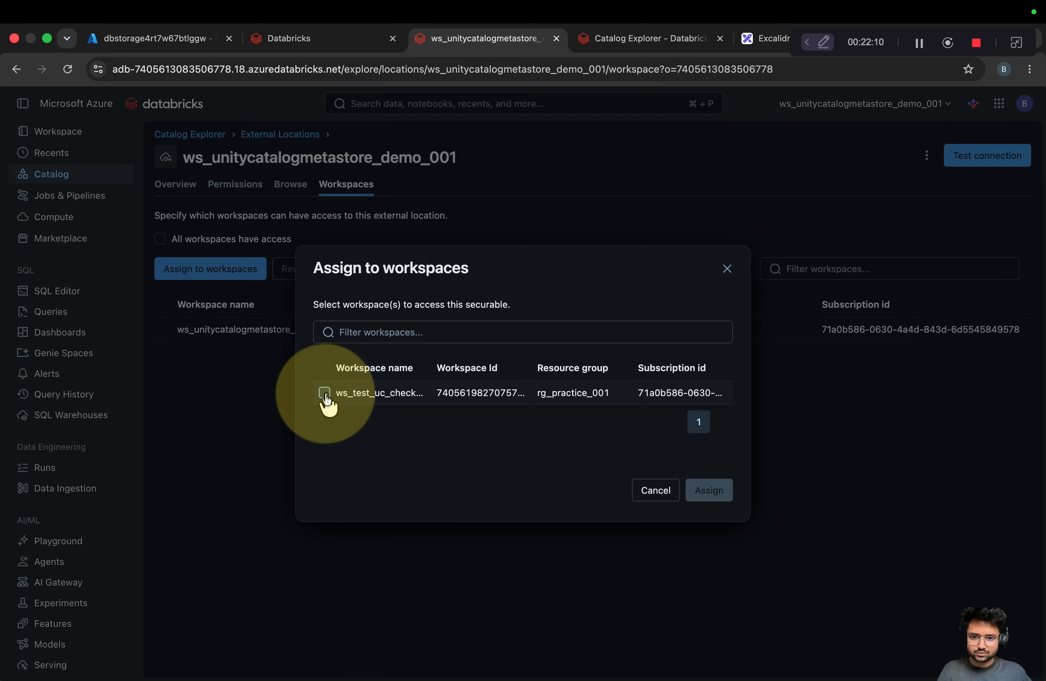
{"action": "left_click", "coordinate": [325, 393]}
{"action": "left_click", "coordinate": [712, 492]}
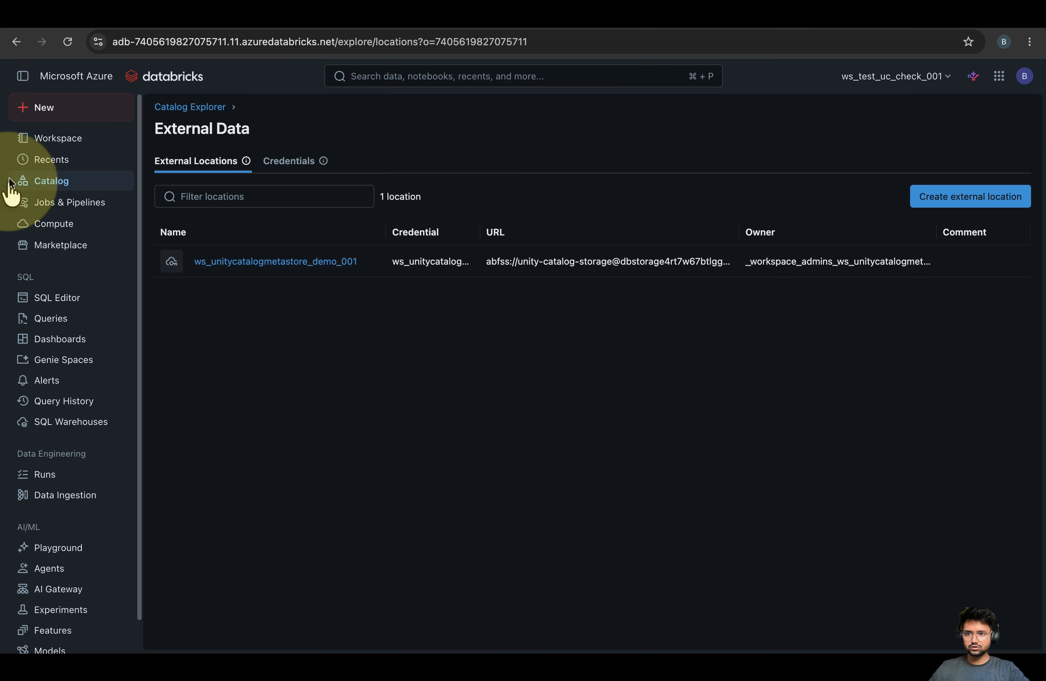
Start a catalog named test001, check the external location dropdown options, then cancel
{"action": "left_click", "coordinate": [58, 140]}
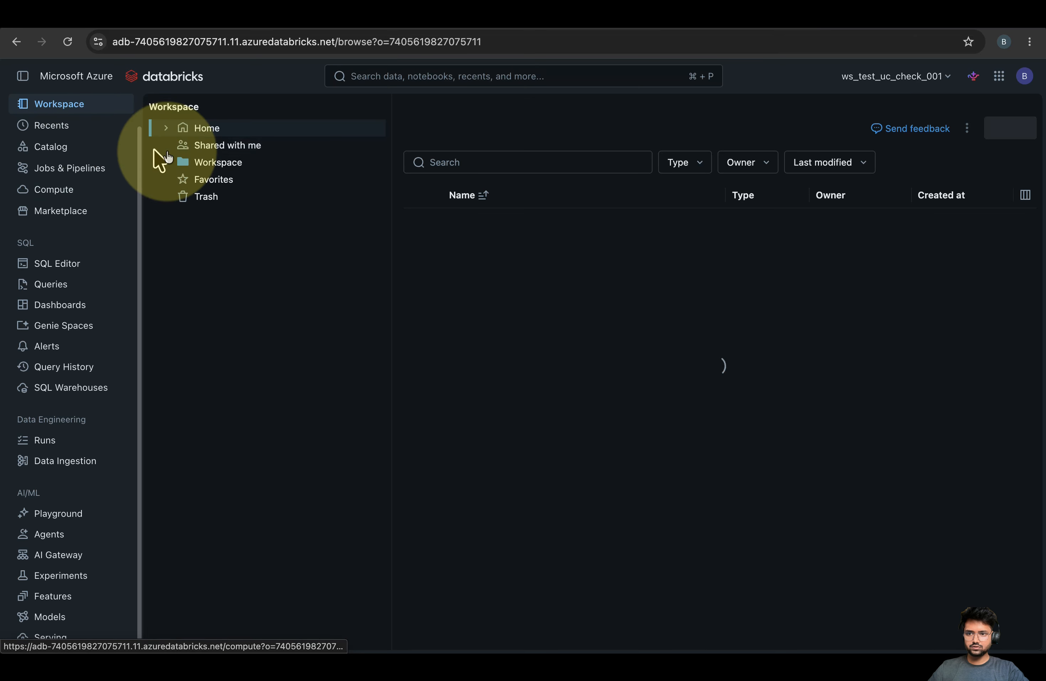
{"action": "left_click", "coordinate": [55, 147]}
{"action": "left_click", "coordinate": [371, 108]}
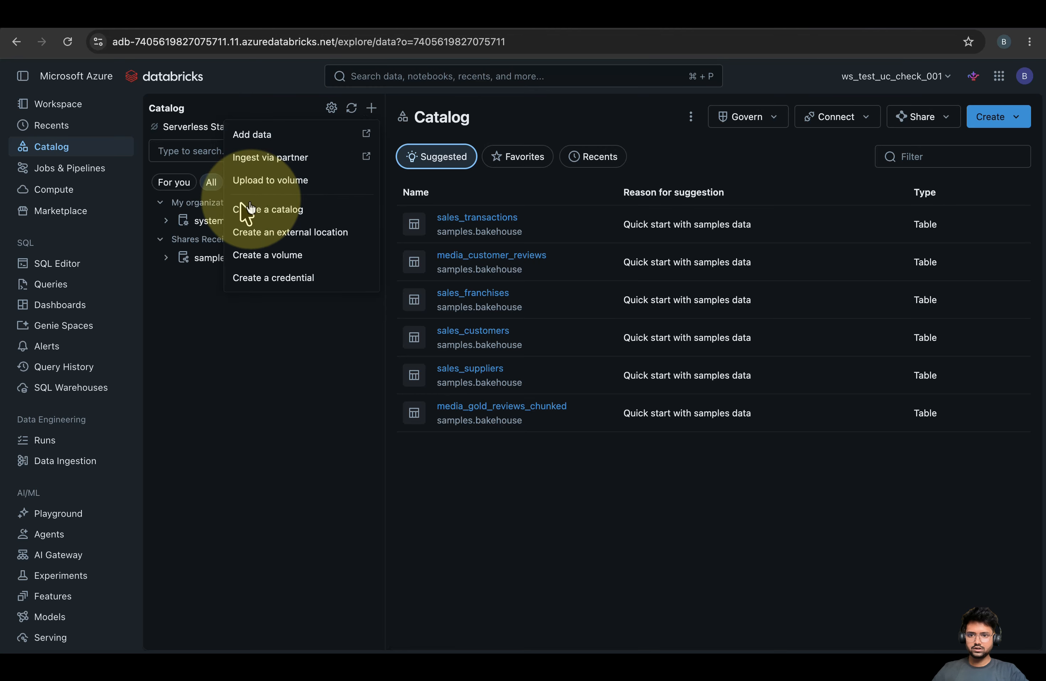
{"action": "left_click", "coordinate": [285, 209]}
{"action": "left_click", "coordinate": [374, 301]}
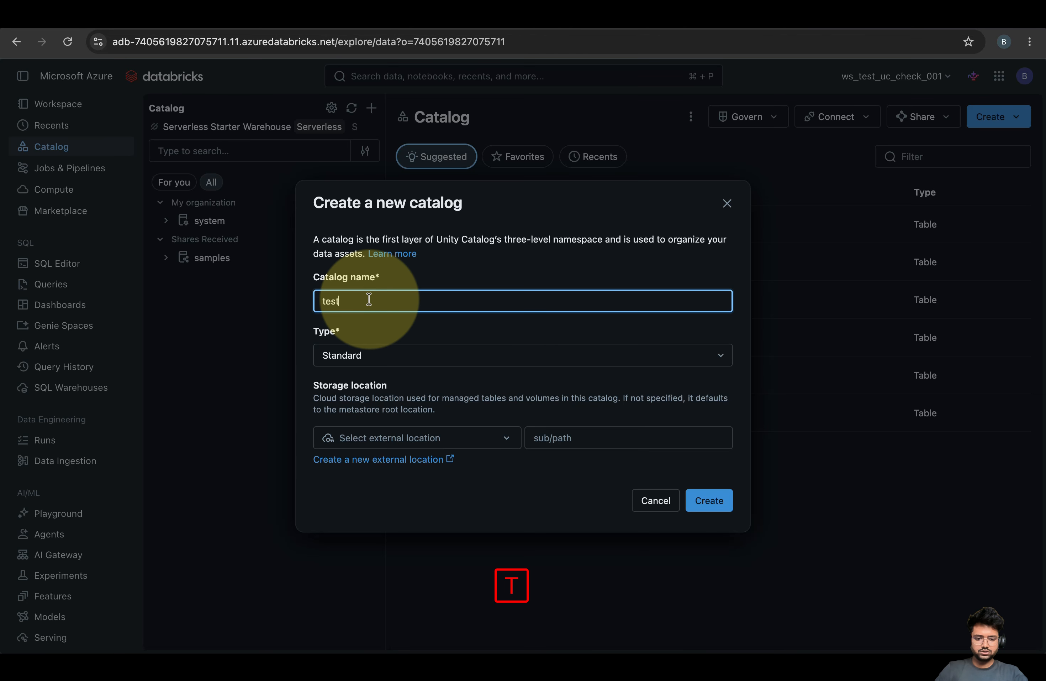
{"action": "left_click", "coordinate": [469, 437]}
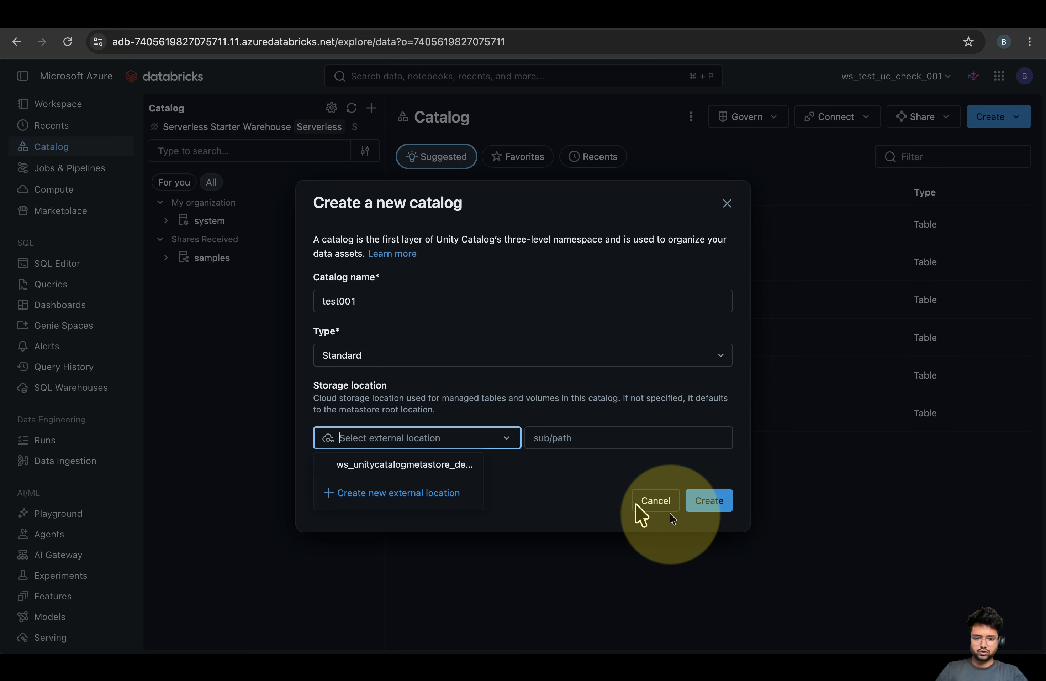
{"action": "left_click", "coordinate": [655, 500]}
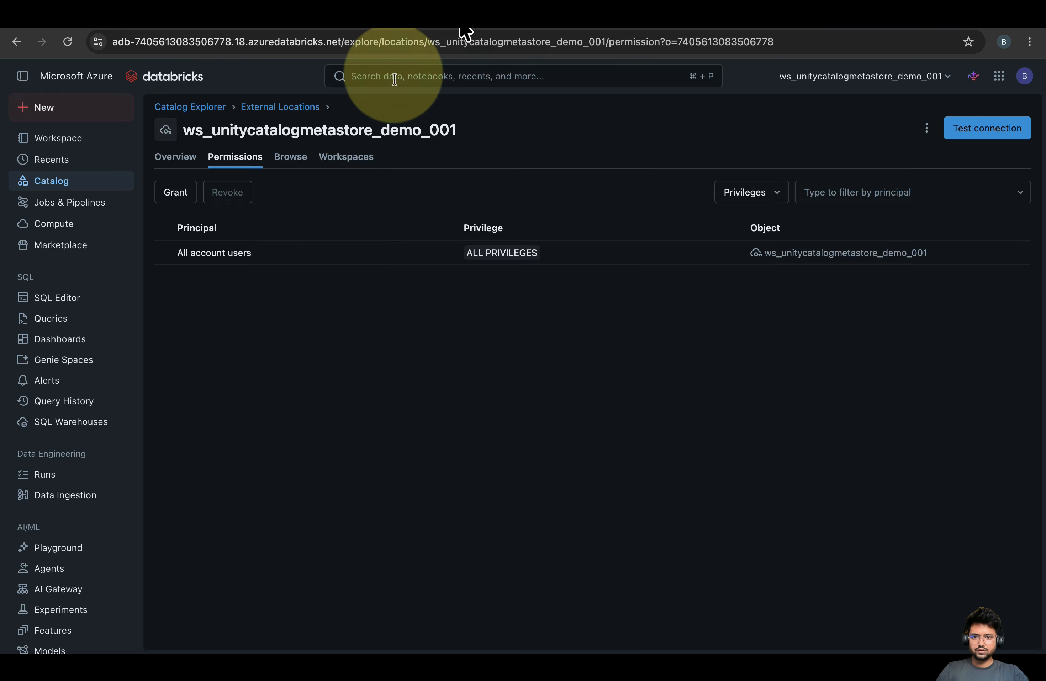
Explore the location's Grant dialog, toggling BROWSE on and off, and close without granting
{"action": "left_click", "coordinate": [346, 157]}
{"action": "left_click", "coordinate": [235, 157]}
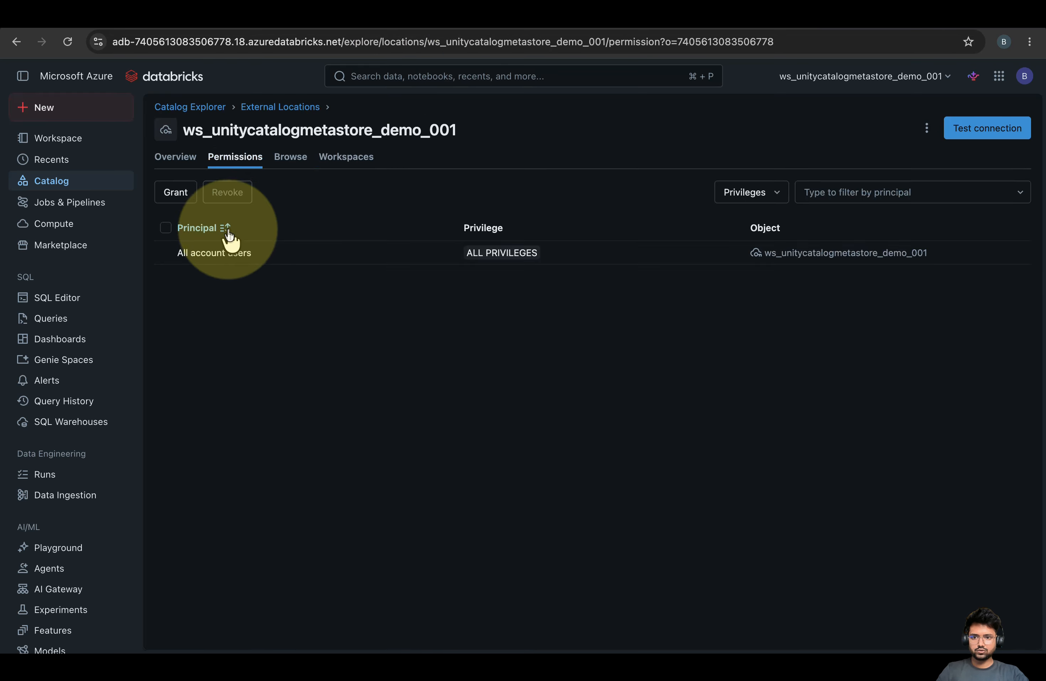
{"action": "left_click", "coordinate": [170, 194]}
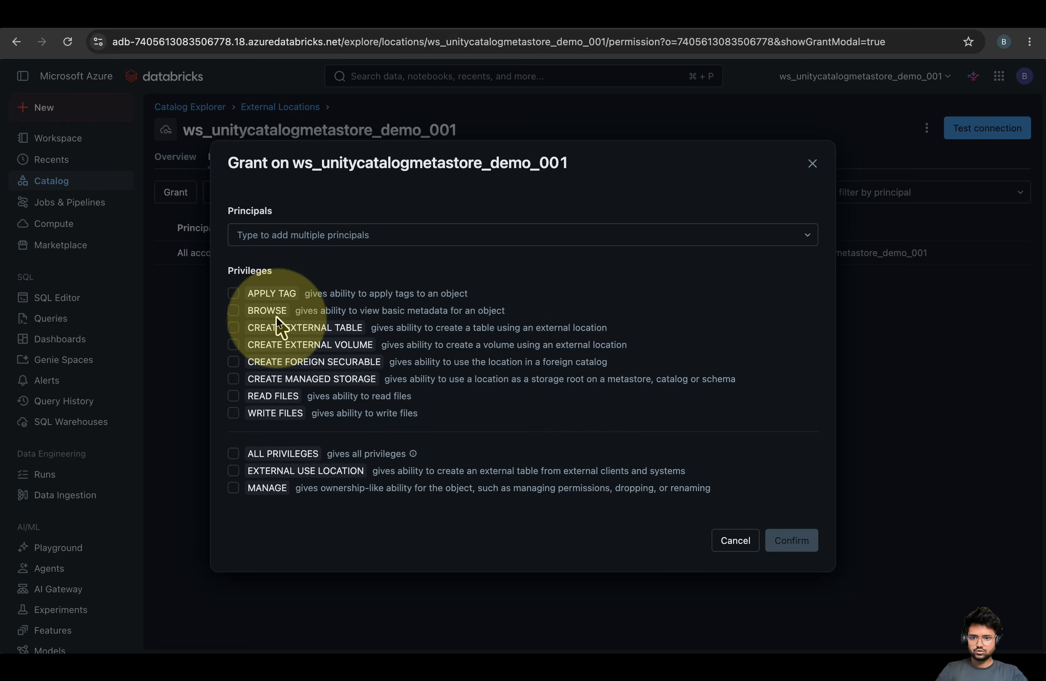
{"action": "left_click", "coordinate": [233, 310]}
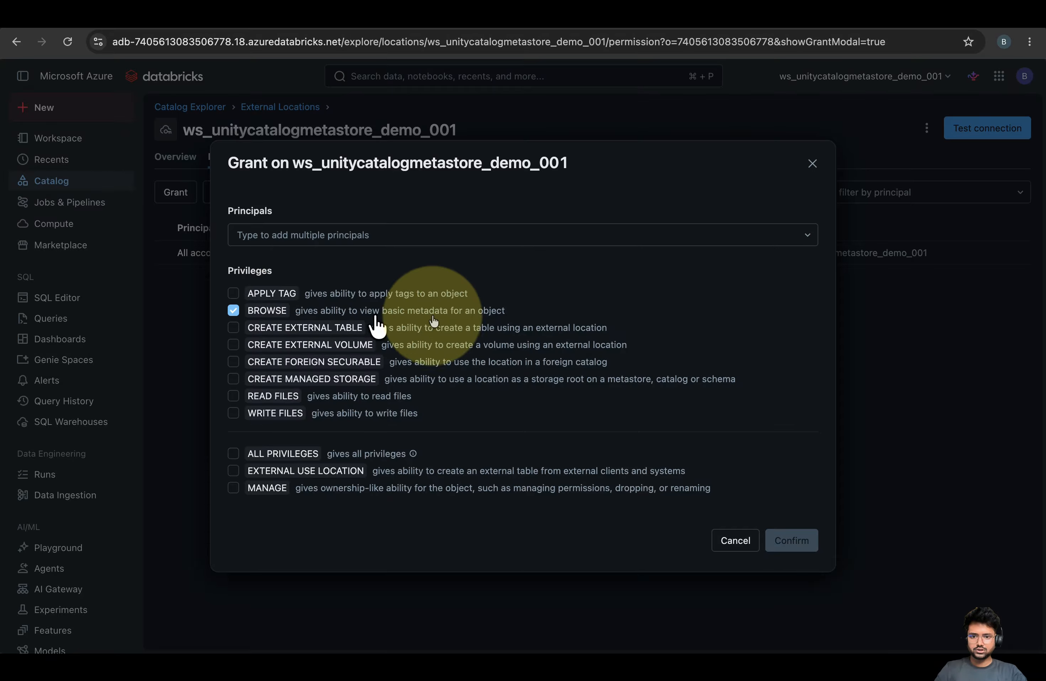
{"action": "left_click_drag", "start_coordinate": [524, 315], "coordinate": [264, 272]}
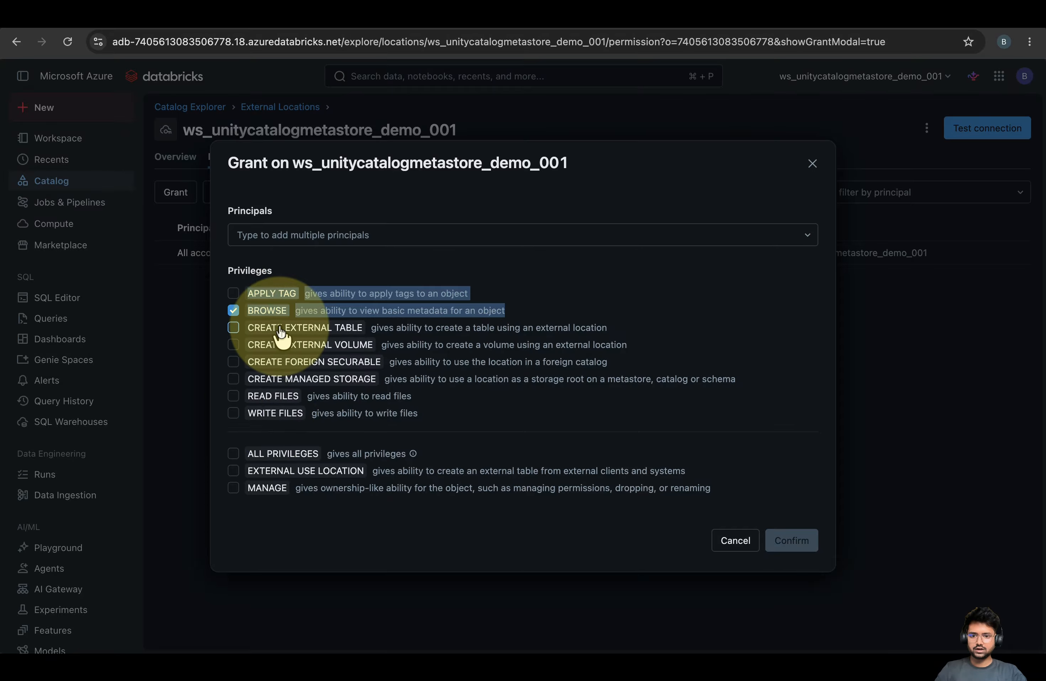
{"action": "left_click", "coordinate": [233, 310]}
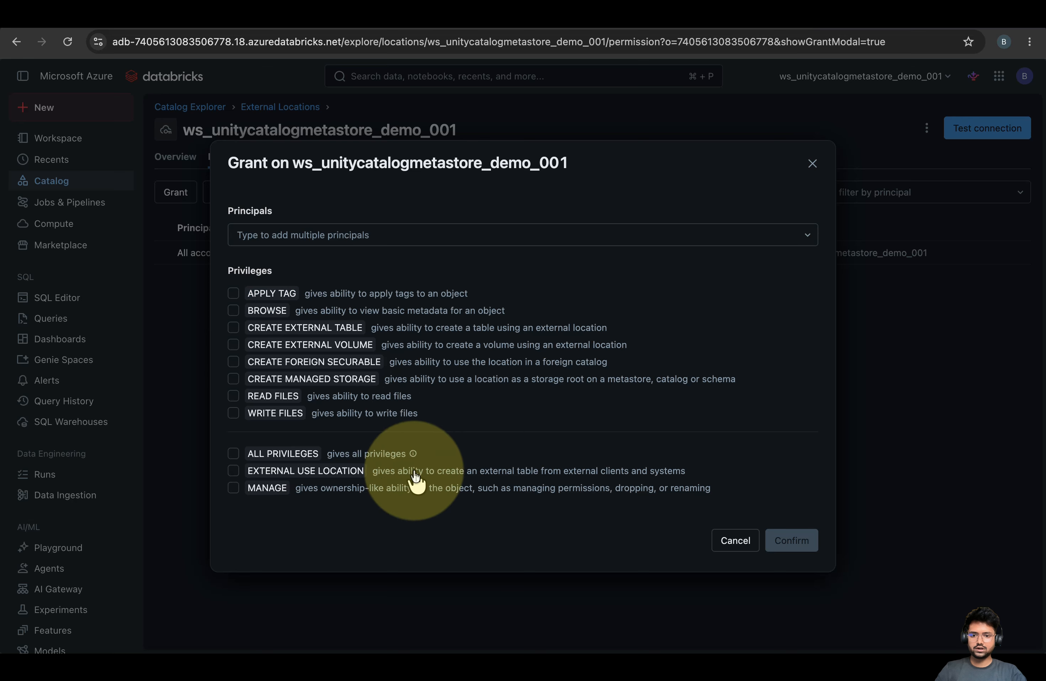
{"action": "left_click", "coordinate": [813, 163]}
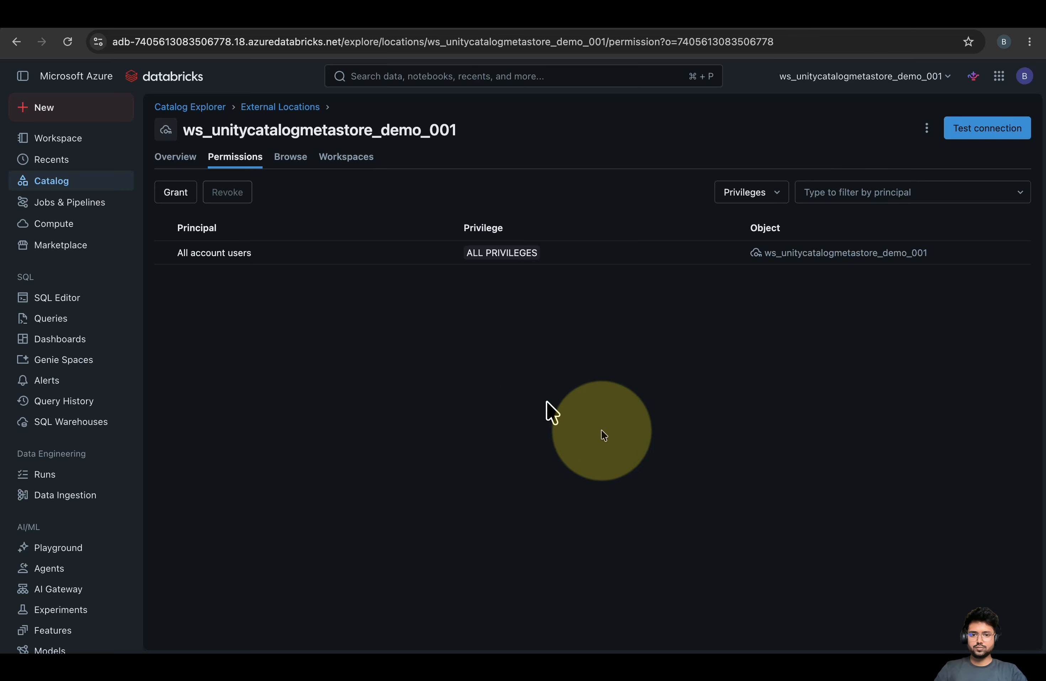
Show the metastore_azure_eastus account configuration, then move to the Excalidraw diagram
{"action": "left_click", "coordinate": [637, 20]}
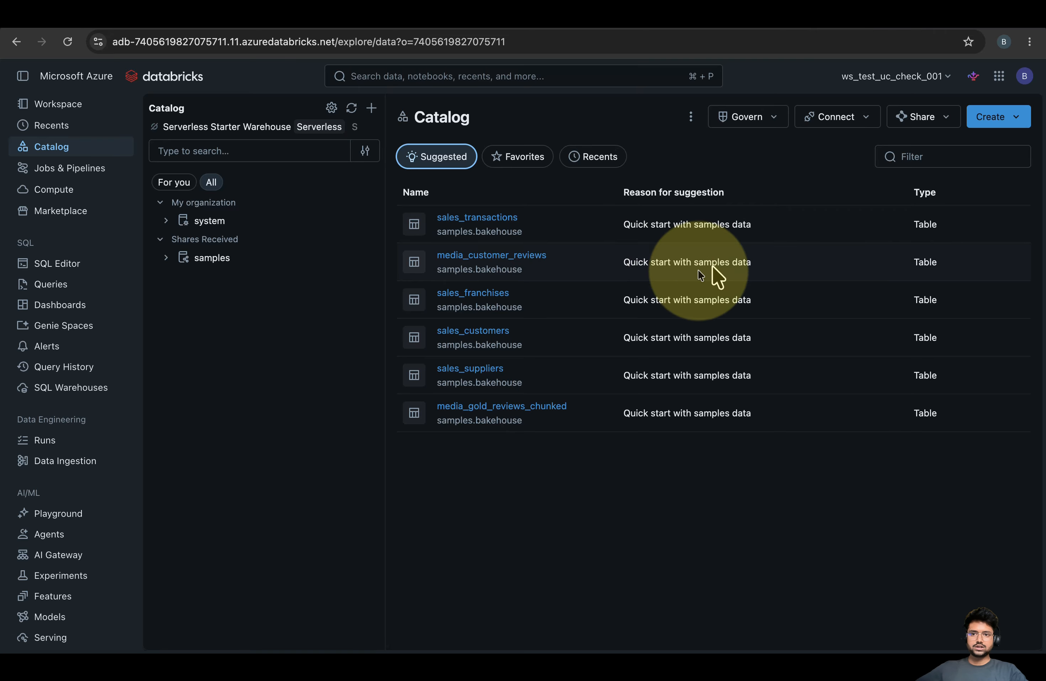
{"action": "left_click", "coordinate": [328, 20]}
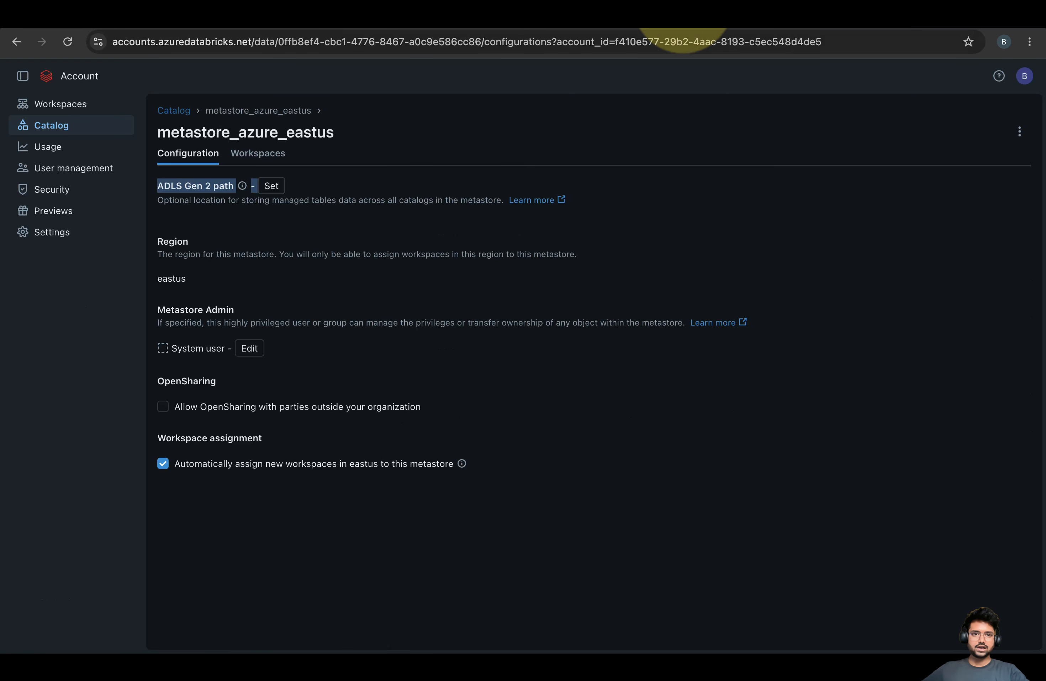
{"action": "left_click", "coordinate": [787, 23]}
Go over the metastore note about the missing admin-portal ADLS path
{"action": "left_click", "coordinate": [555, 189]}
{"action": "double_click", "coordinate": [381, 226]}
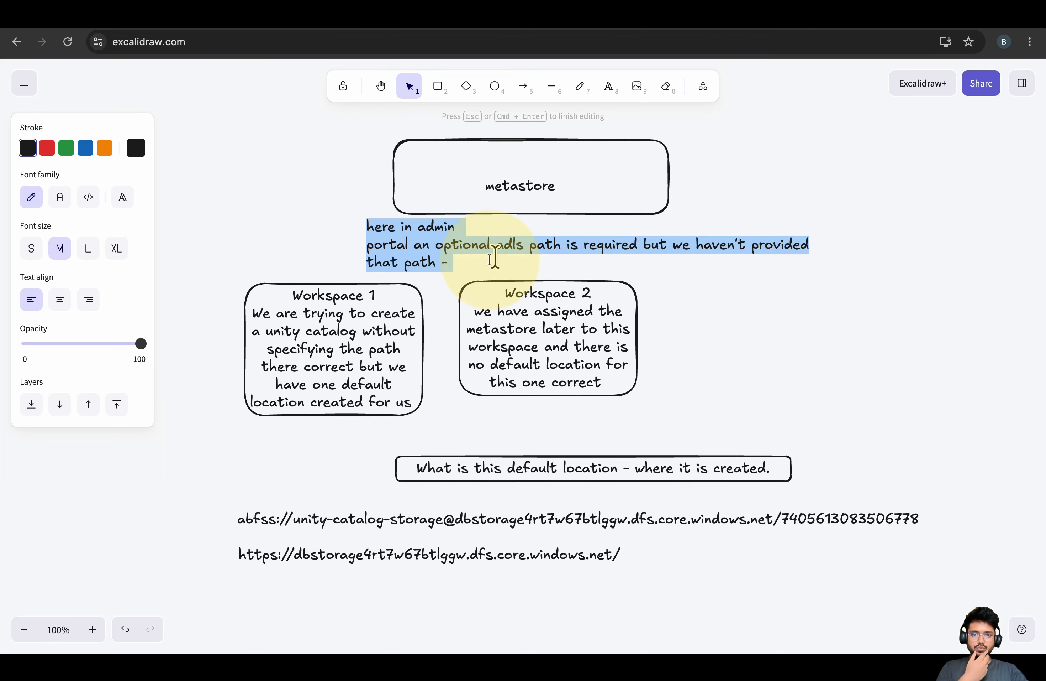
{"action": "left_click", "coordinate": [434, 261]}
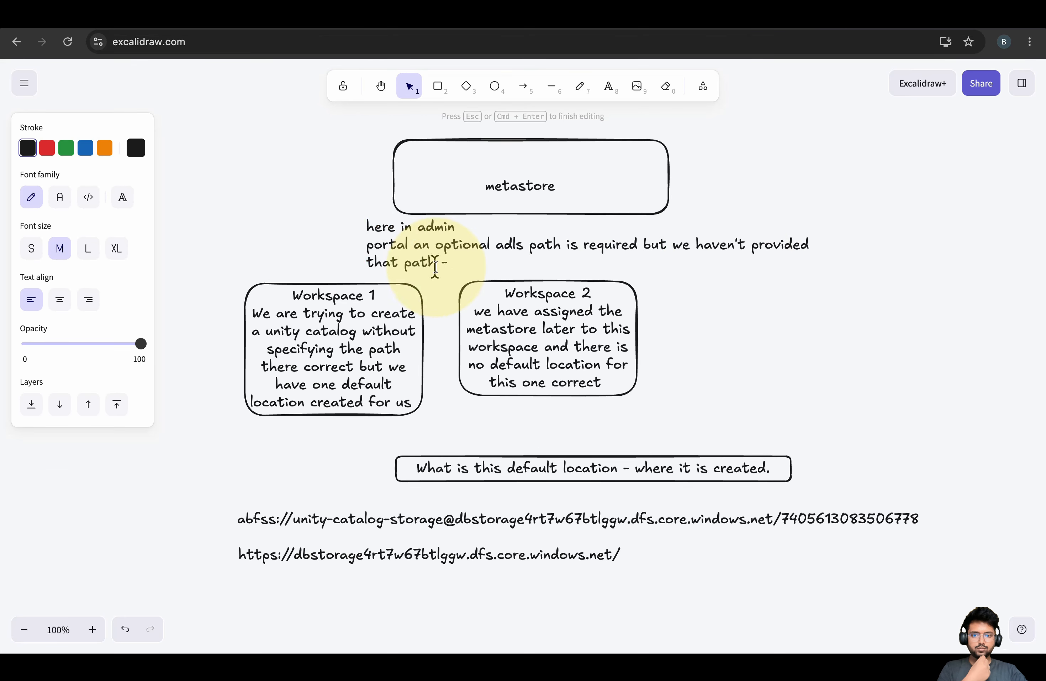
Highlight the default-location sentence in the Workspace 1 note, then return to the account console
{"action": "left_click", "coordinate": [252, 322]}
{"action": "double_click", "coordinate": [291, 339]}
{"action": "left_click", "coordinate": [276, 331]}
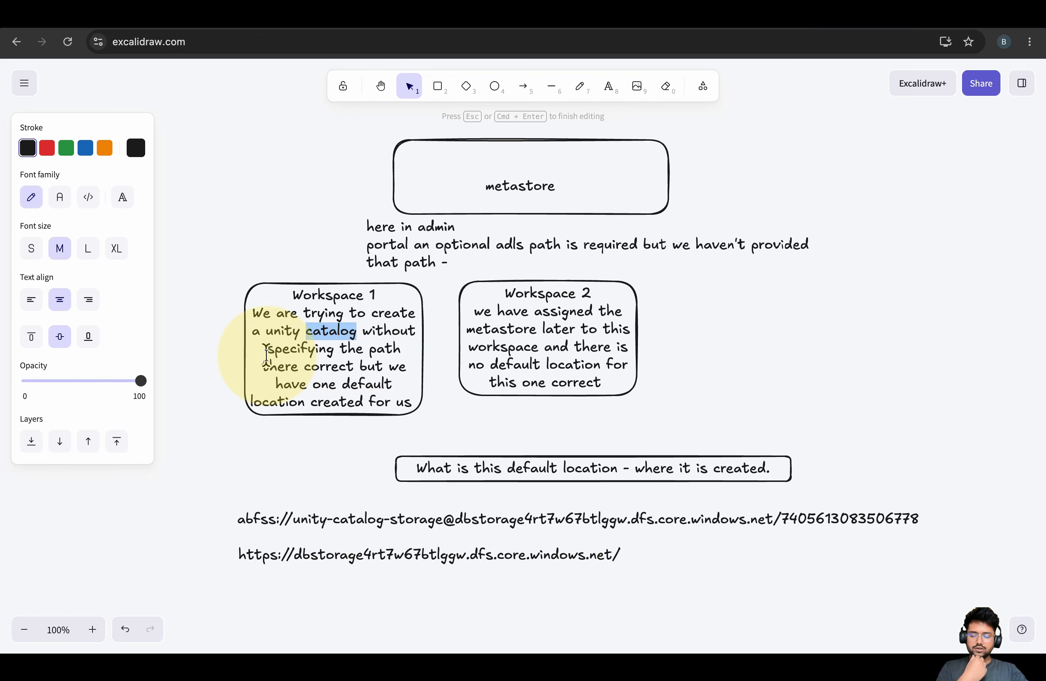
{"action": "left_click_drag", "start_coordinate": [267, 354], "coordinate": [370, 401]}
{"action": "left_click", "coordinate": [370, 401]}
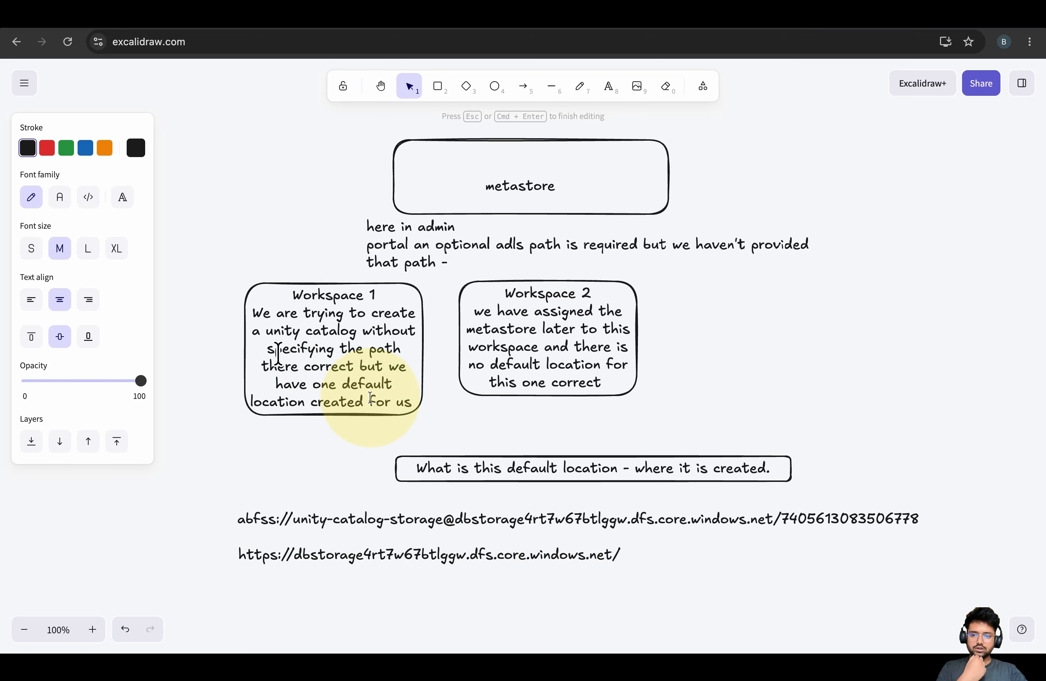
{"action": "left_click_drag", "start_coordinate": [278, 353], "coordinate": [403, 407]}
{"action": "left_click", "coordinate": [403, 407]}
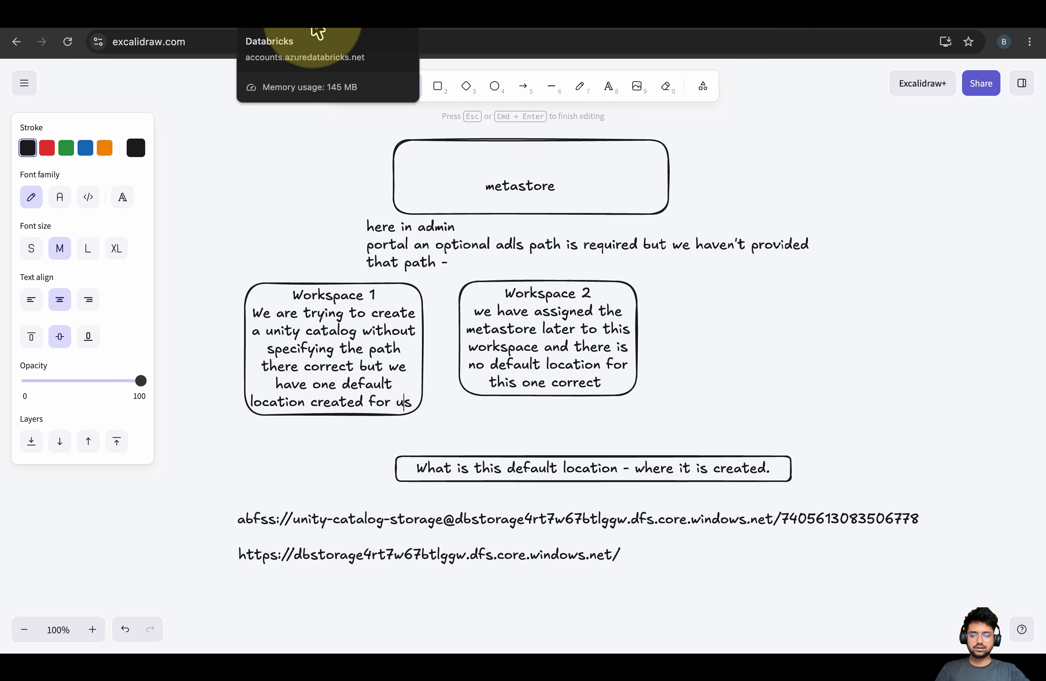
{"action": "left_click", "coordinate": [364, 32]}
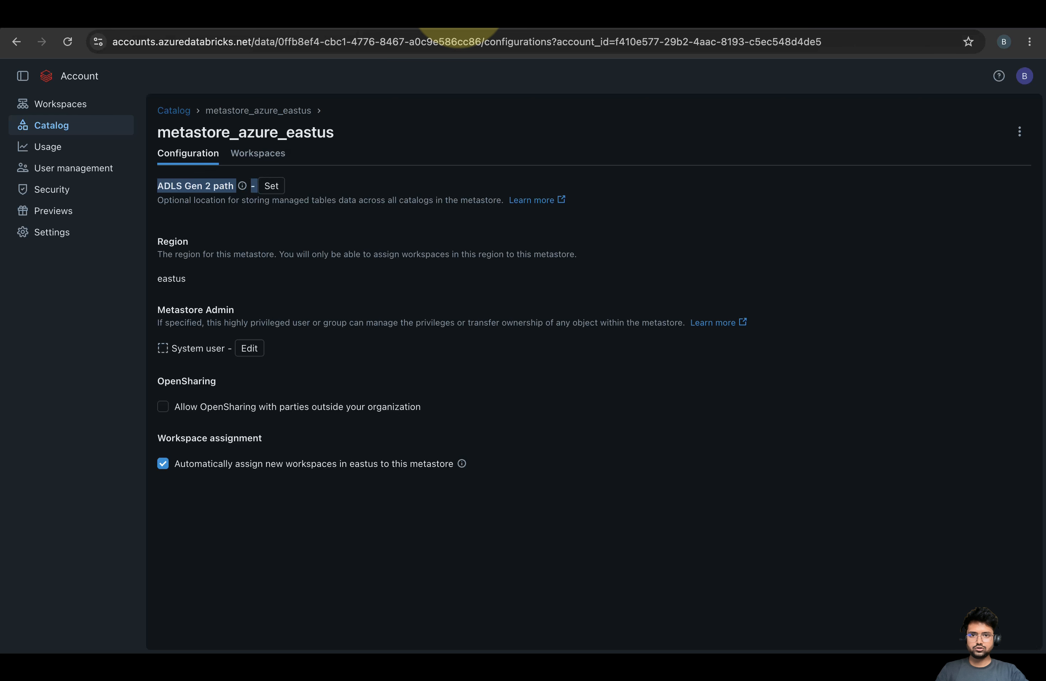
Start a new catalog named test_001 from the workspace Catalog page, leaving storage empty
{"action": "left_click", "coordinate": [459, 9]}
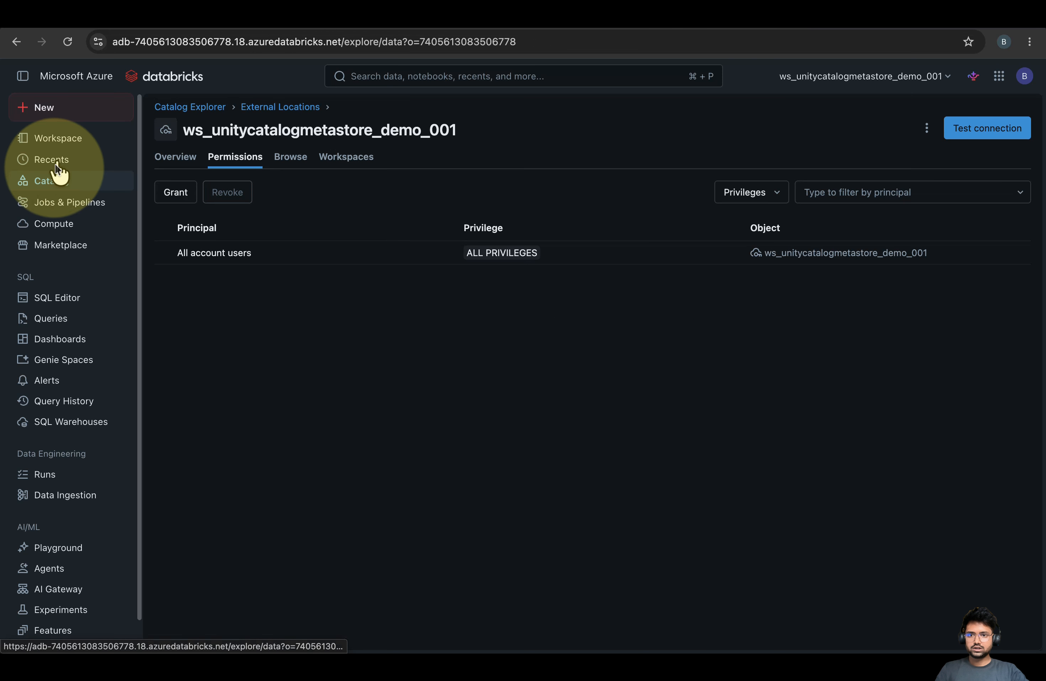
{"action": "left_click", "coordinate": [57, 177]}
{"action": "left_click", "coordinate": [390, 107]}
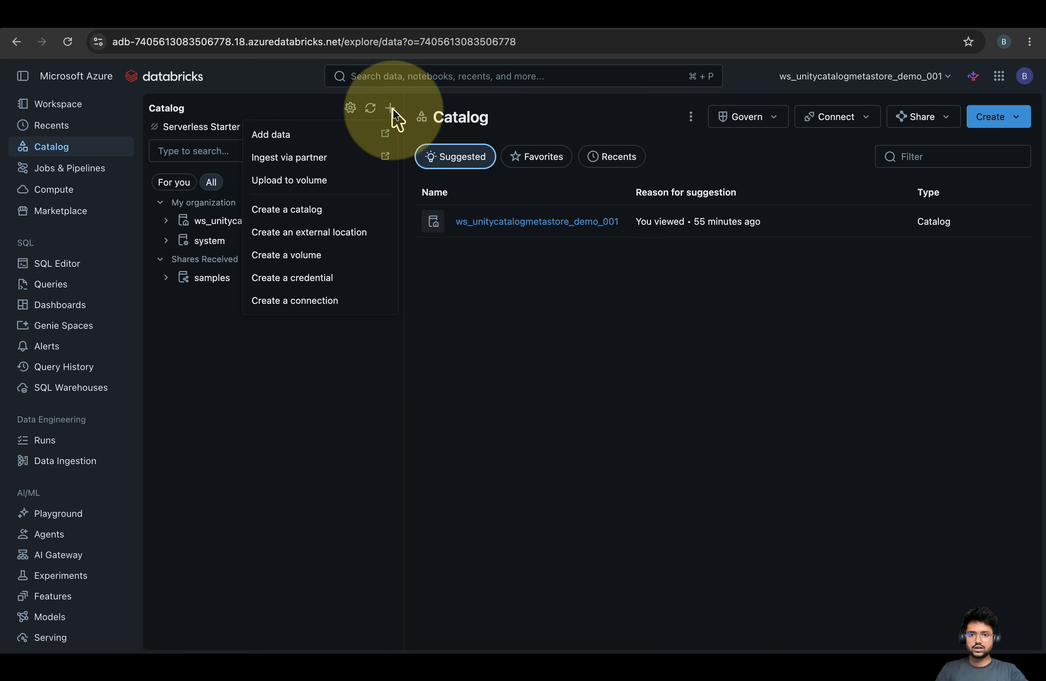
{"action": "left_click", "coordinate": [292, 210]}
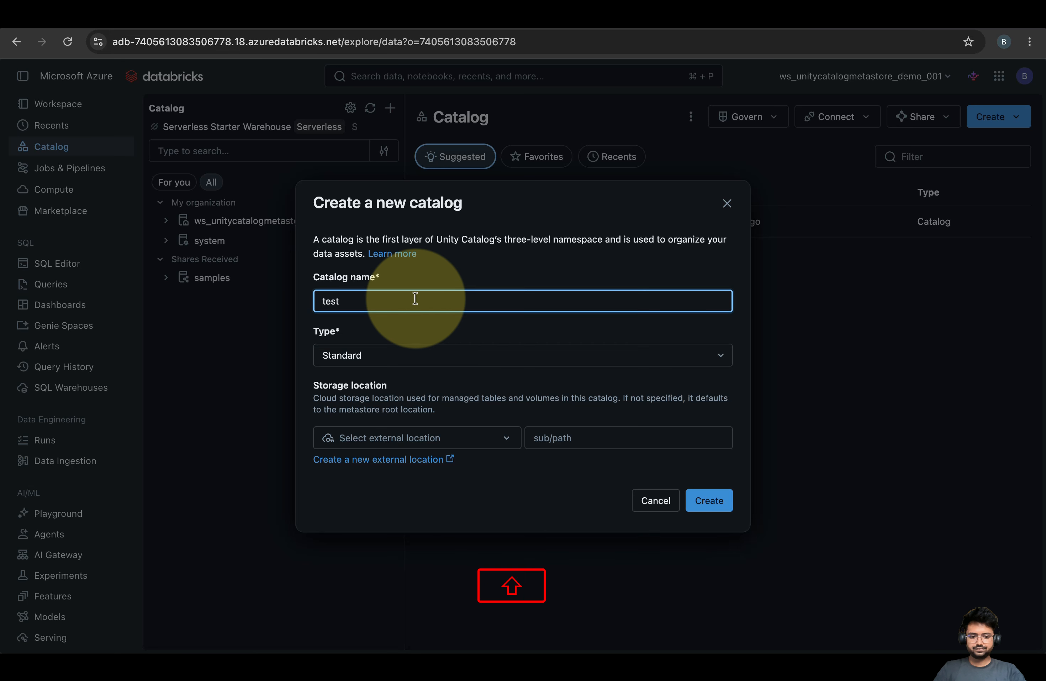
{"action": "type", "text": "test_001"}
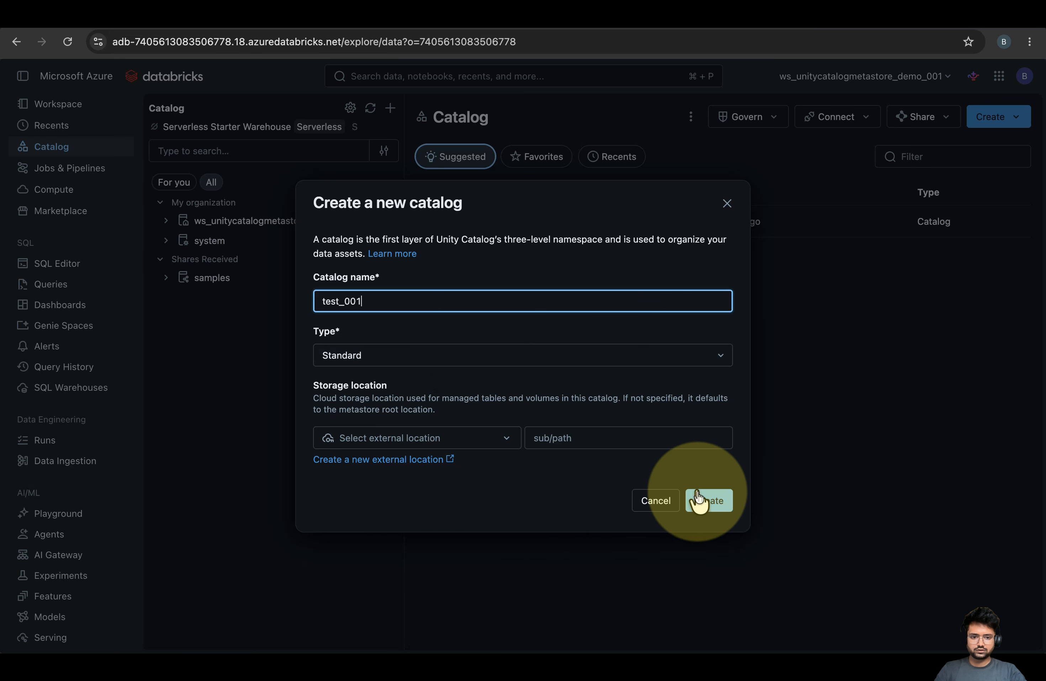
Submit test_001 and review the metastore storage root URL error
{"action": "left_click", "coordinate": [708, 499]}
{"action": "left_click_drag", "start_coordinate": [567, 507], "coordinate": [259, 484]}
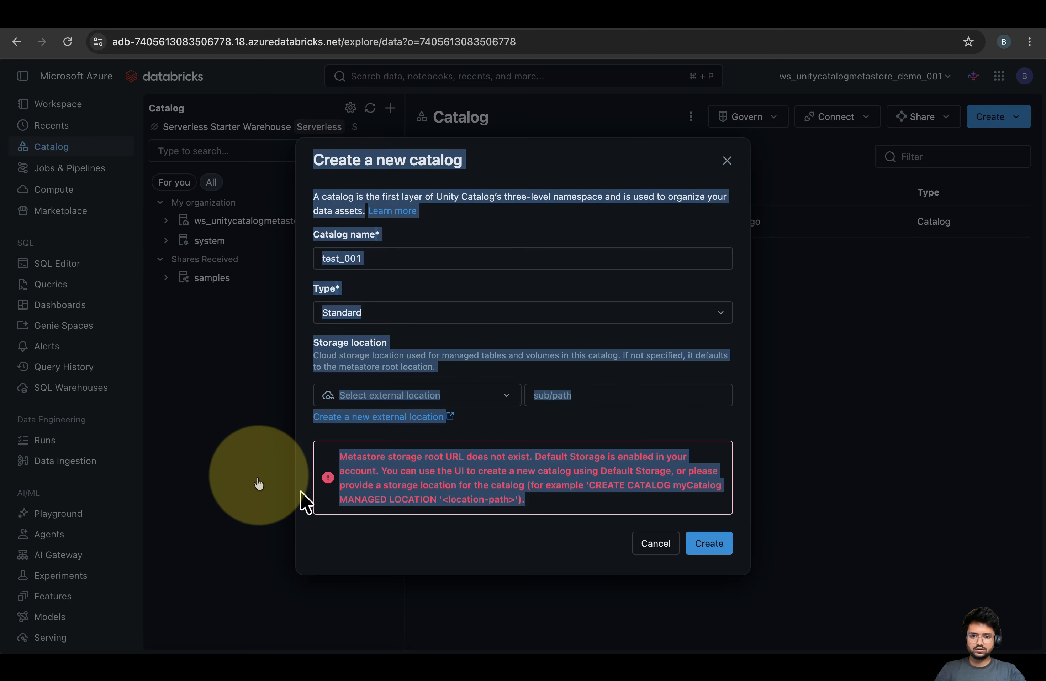
{"action": "left_click", "coordinate": [259, 484]}
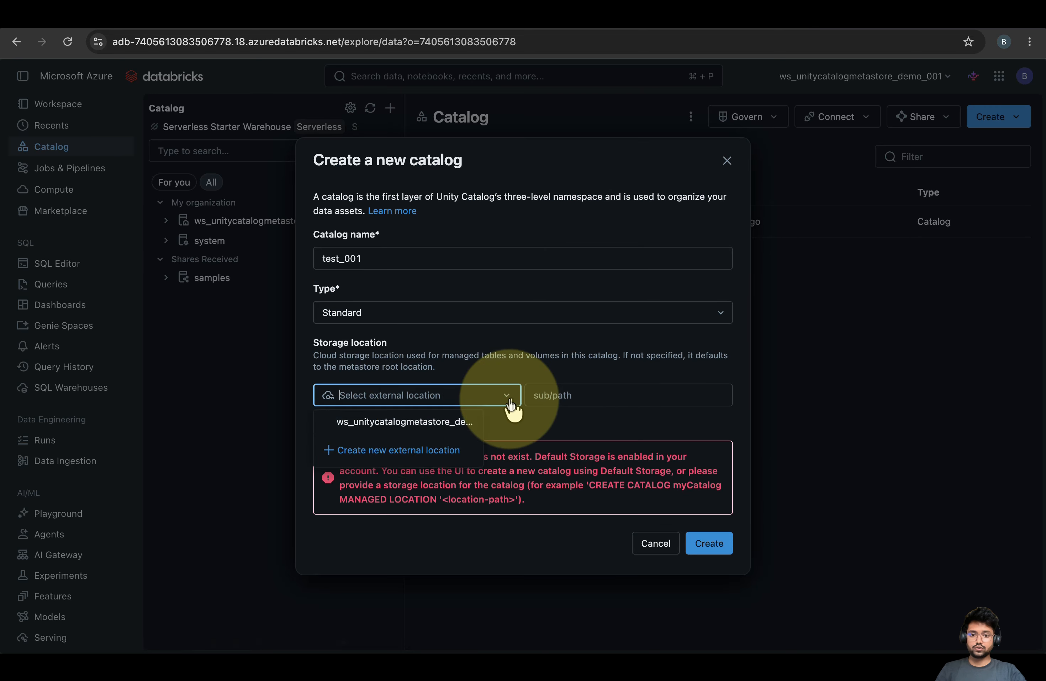
{"action": "left_click", "coordinate": [280, 16]}
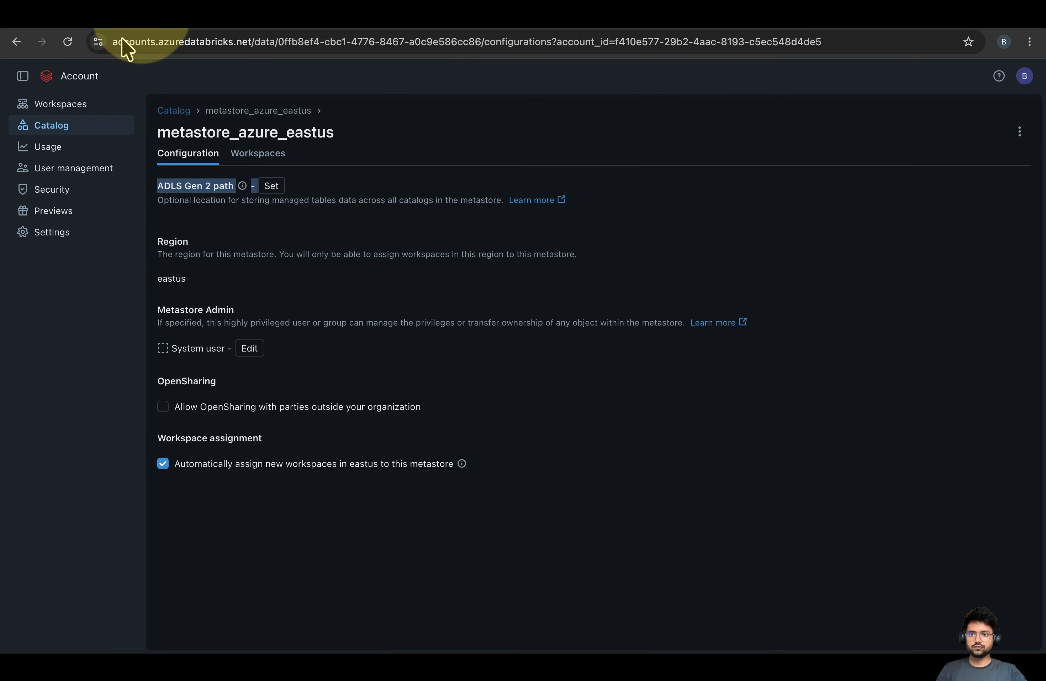
Inspect dbstorage4rt7w67btlggw and the mg_ws_unitycatalogmetastore_demo_001 resource group, then cancel the test_001 form
{"action": "left_click", "coordinate": [144, 15]}
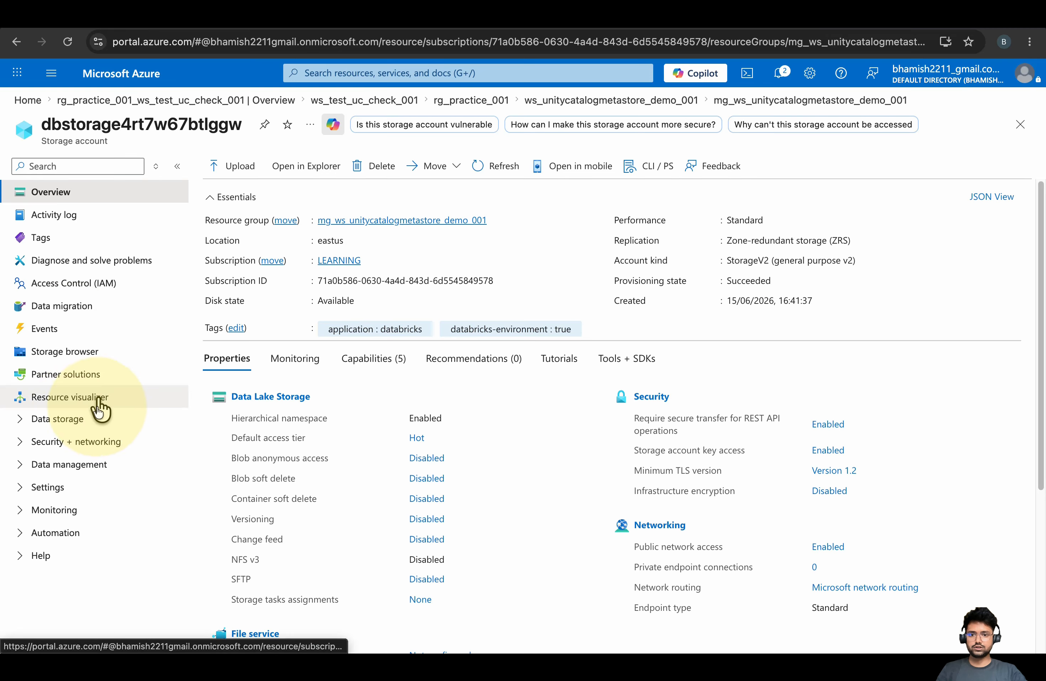
{"action": "left_click", "coordinate": [62, 418]}
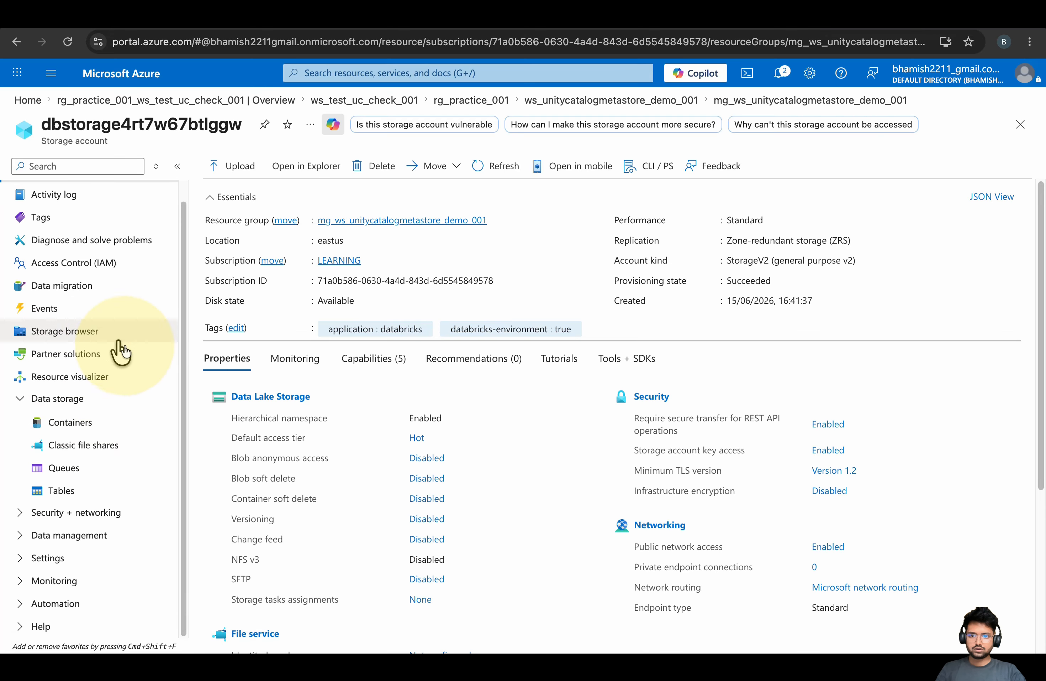
{"action": "scroll", "coordinate": [122, 351], "scroll_direction": "up", "scroll_amount": 1}
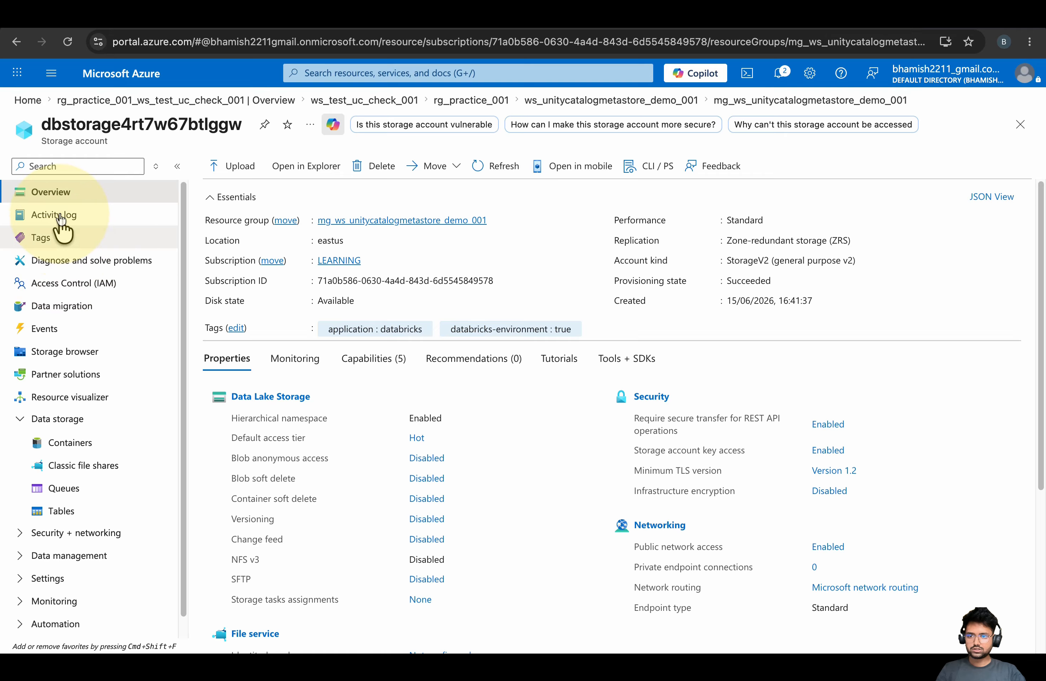
{"action": "scroll", "coordinate": [62, 465], "scroll_direction": "down", "scroll_amount": 1}
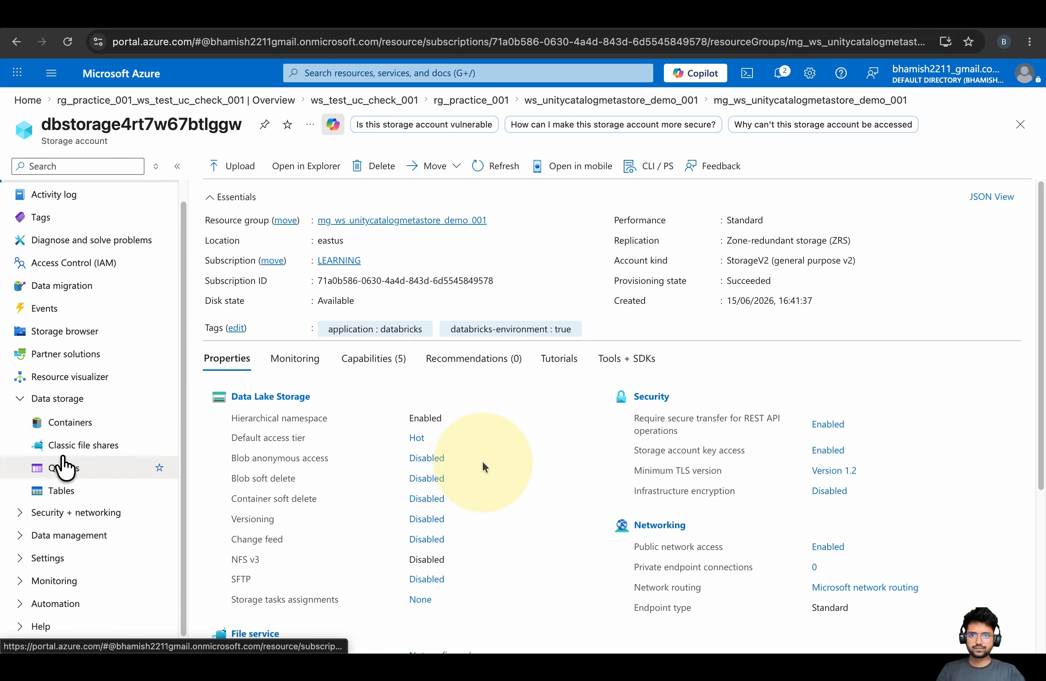
{"action": "scroll", "coordinate": [483, 462], "scroll_direction": "down", "scroll_amount": 5}
{"action": "scroll", "coordinate": [483, 463], "scroll_direction": "up", "scroll_amount": 5}
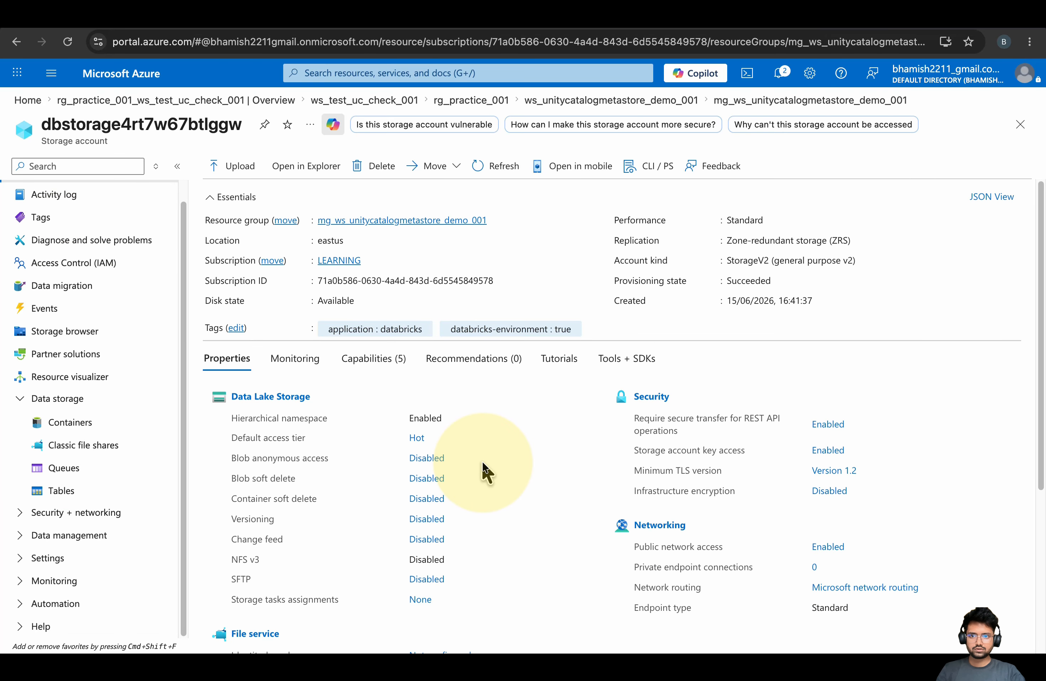
{"action": "left_click", "coordinate": [425, 223]}
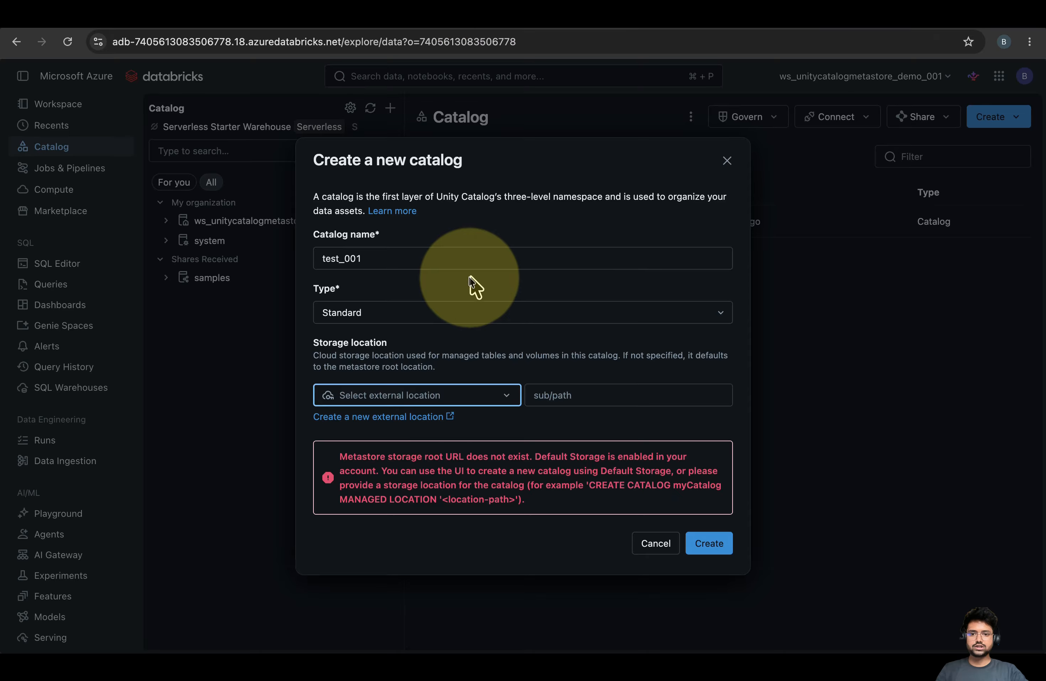
{"action": "left_click", "coordinate": [726, 161]}
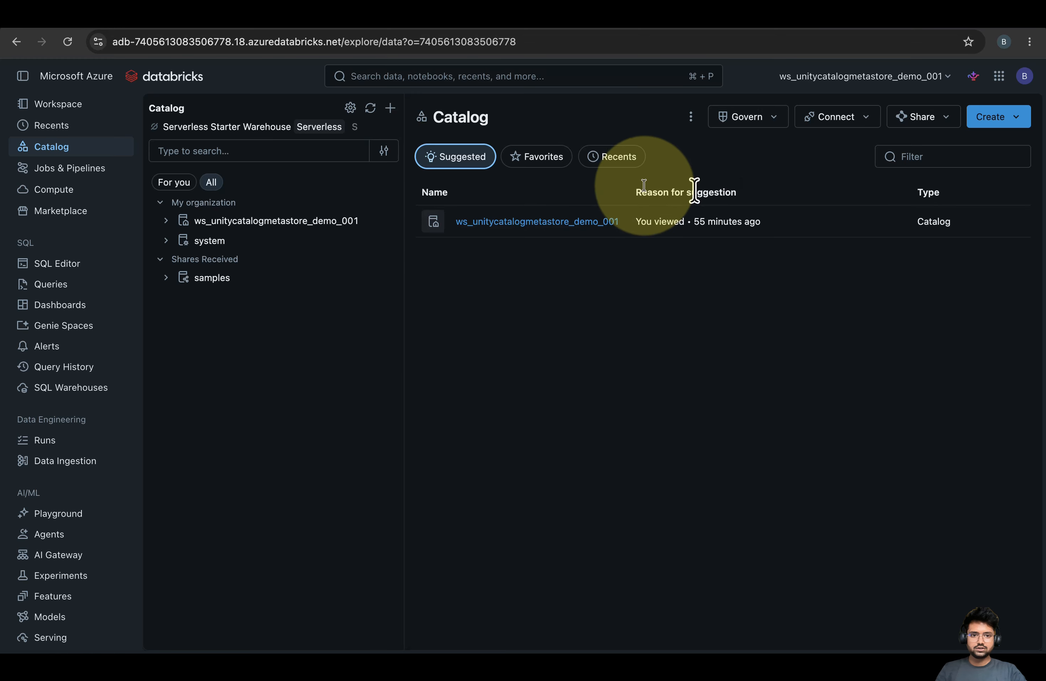